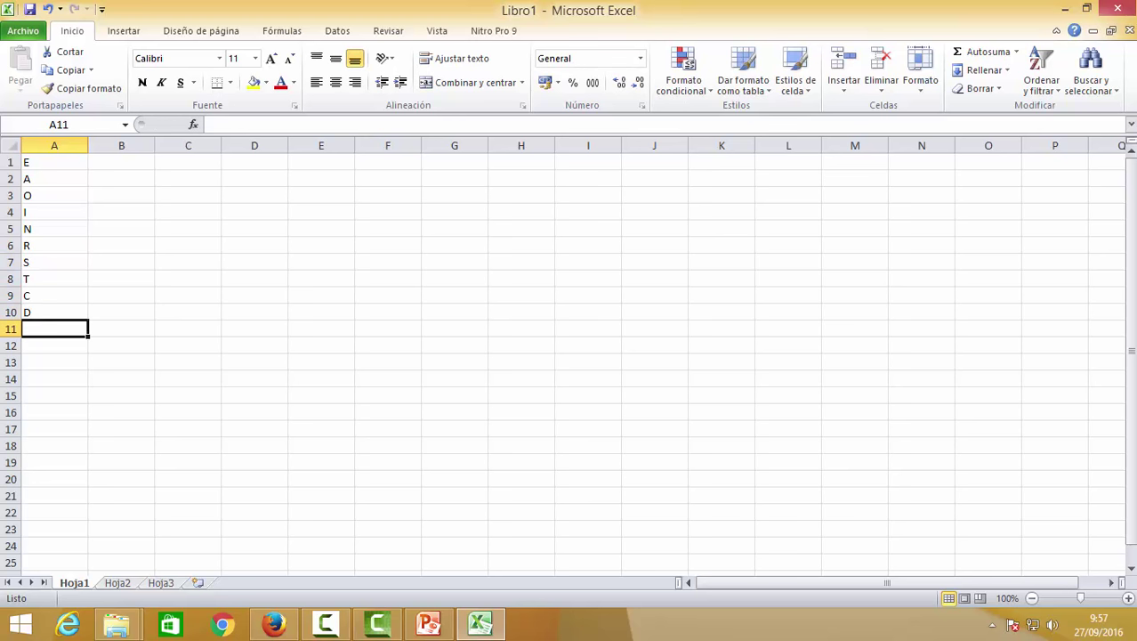
Step: Continue the letter list in column A with L, U, P, M and G in cells A11 to A15
type("L")
key("Return")
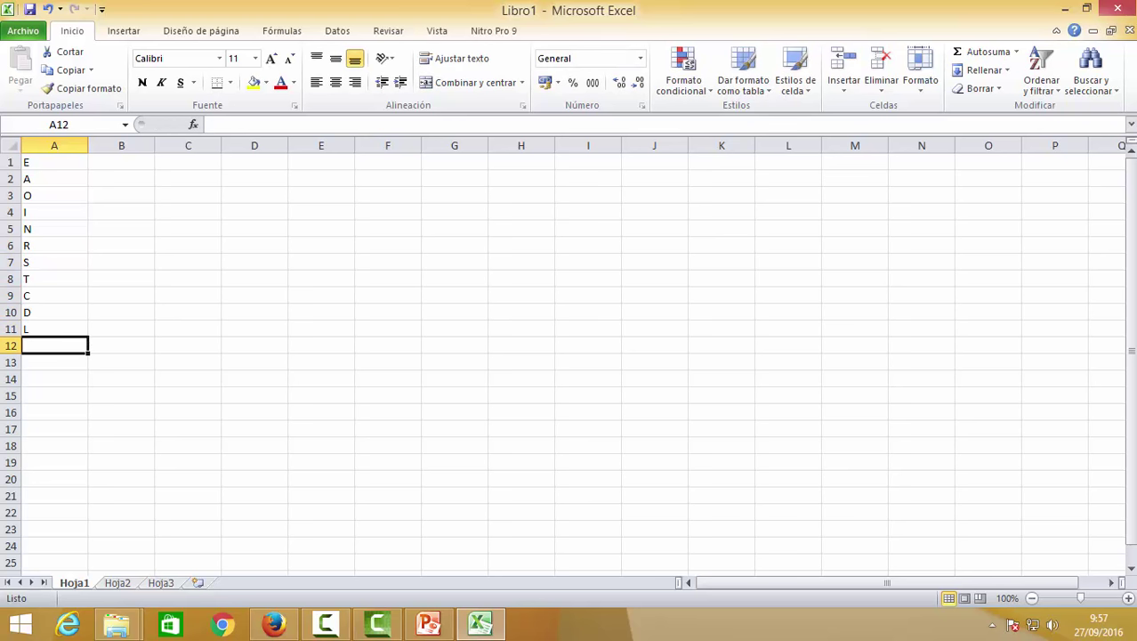
type("U")
key("Return")
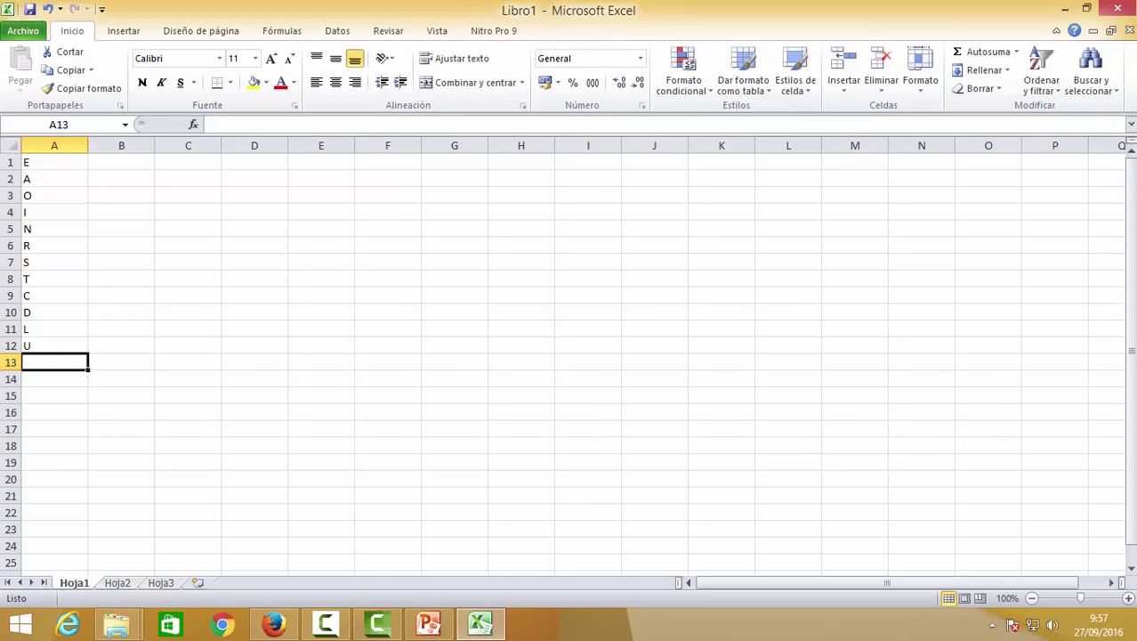
type("P")
key("Return")
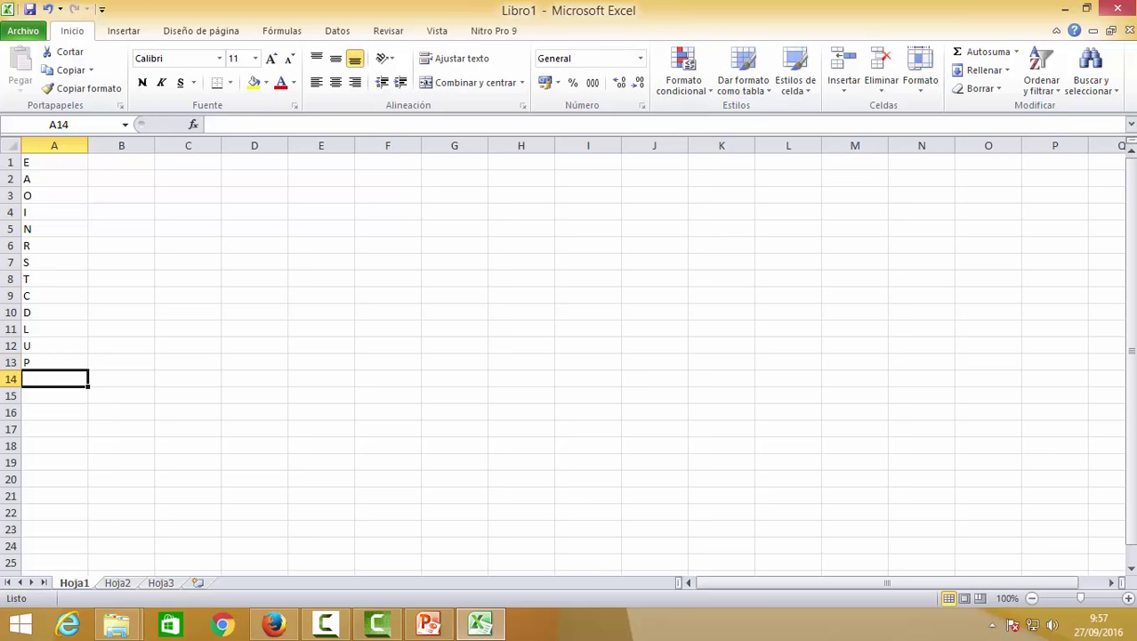
type("M")
key("Return")
type("G")
key("Return")
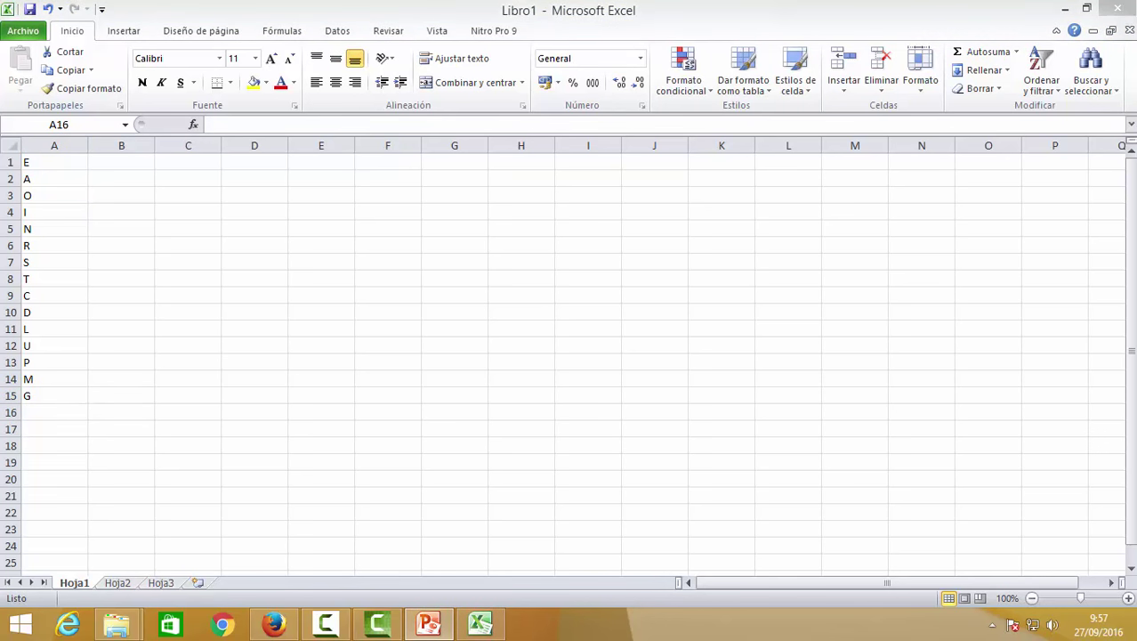
Step: Enter the letters B, V, F, Y, H and Q in cells A16 to A21, one per row
left_click(55, 418)
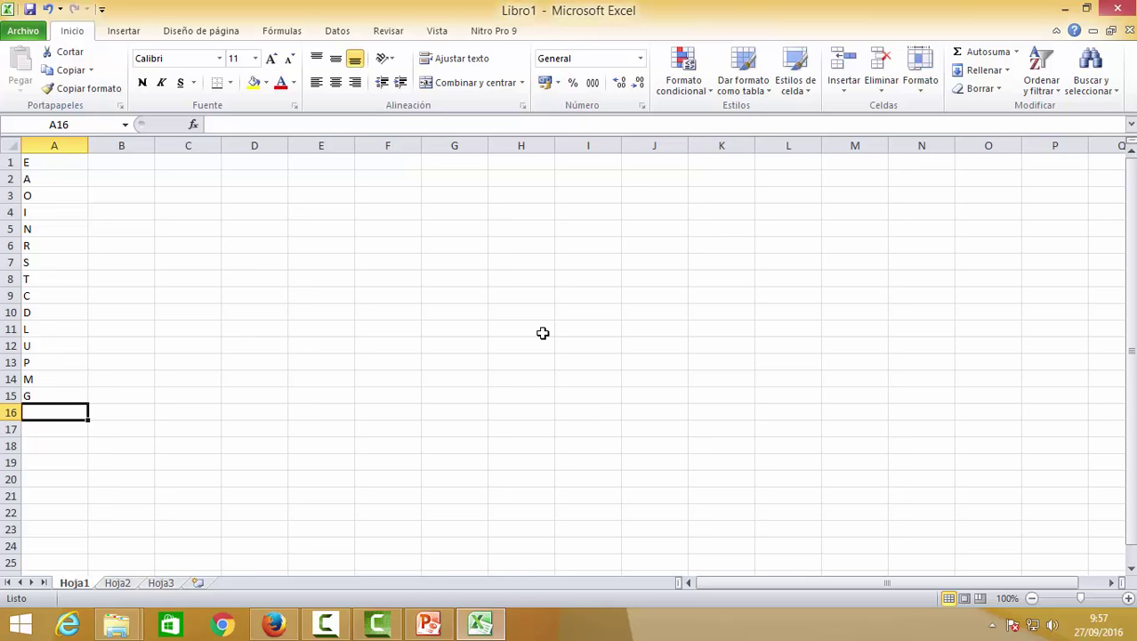
type("B")
key("Return")
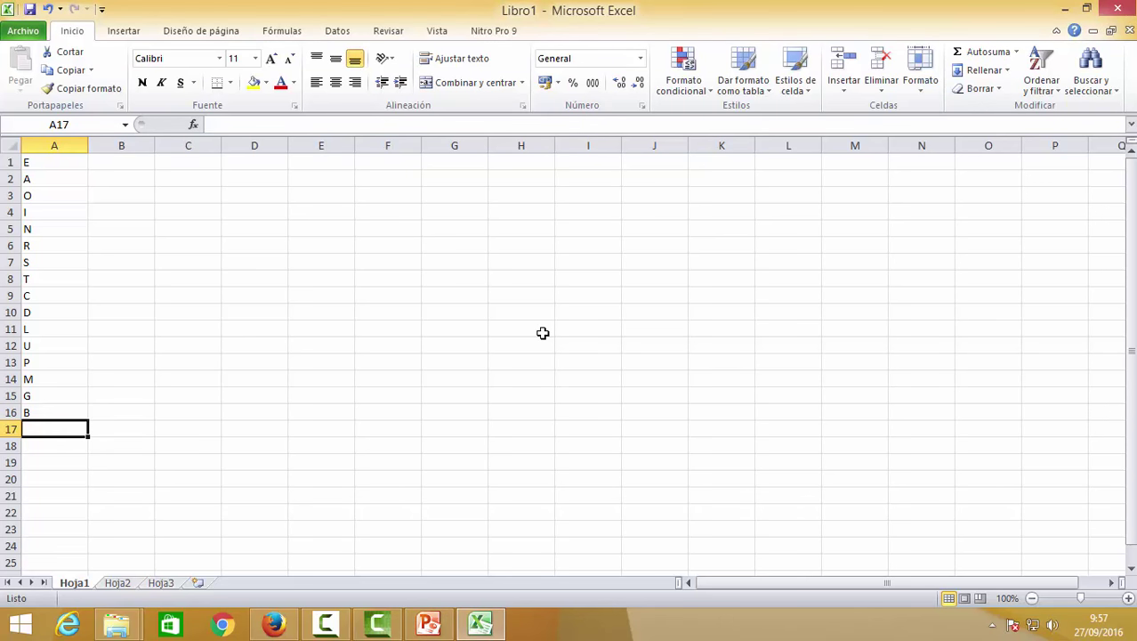
type("V")
key("Return")
type("F")
key("Return")
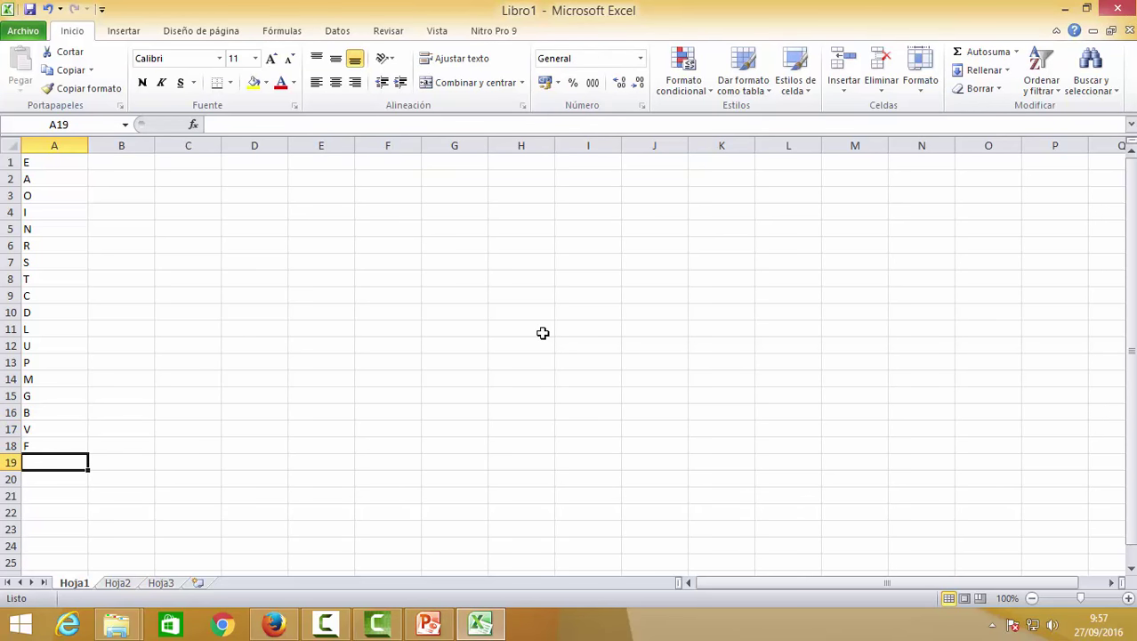
type("Y")
key("Return")
type("H")
key("Return")
type("Q")
key("Return")
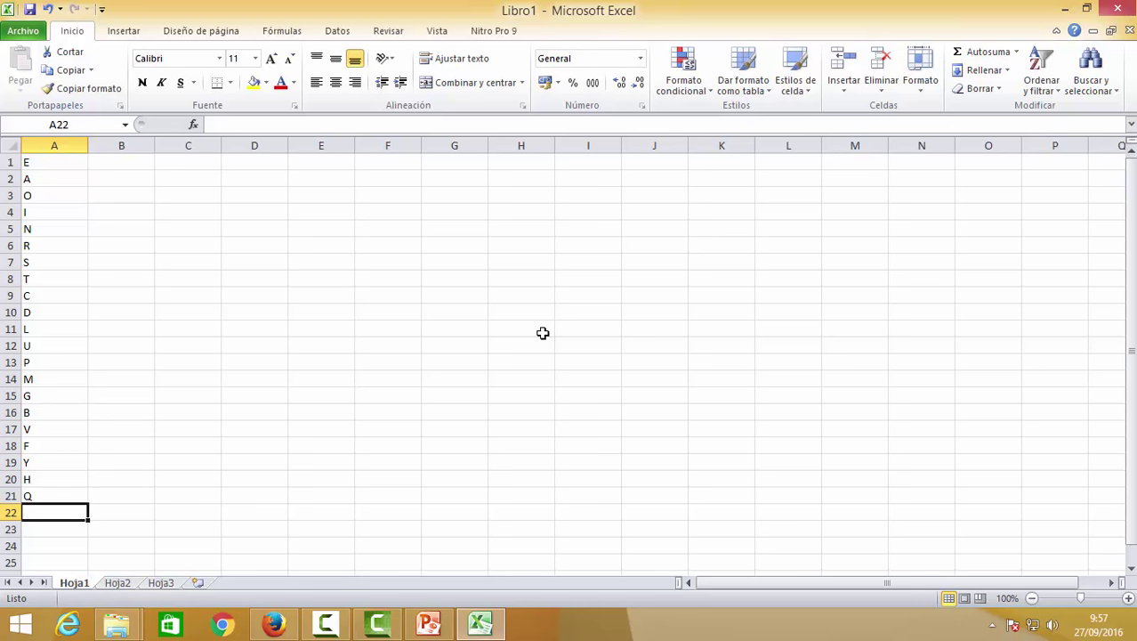
Step: Complete the letter list with J, Z, X, W and K in cells A22 to A26
type("J")
key("Return")
type("Z")
key("Return")
type("X")
key("Return")
type("W")
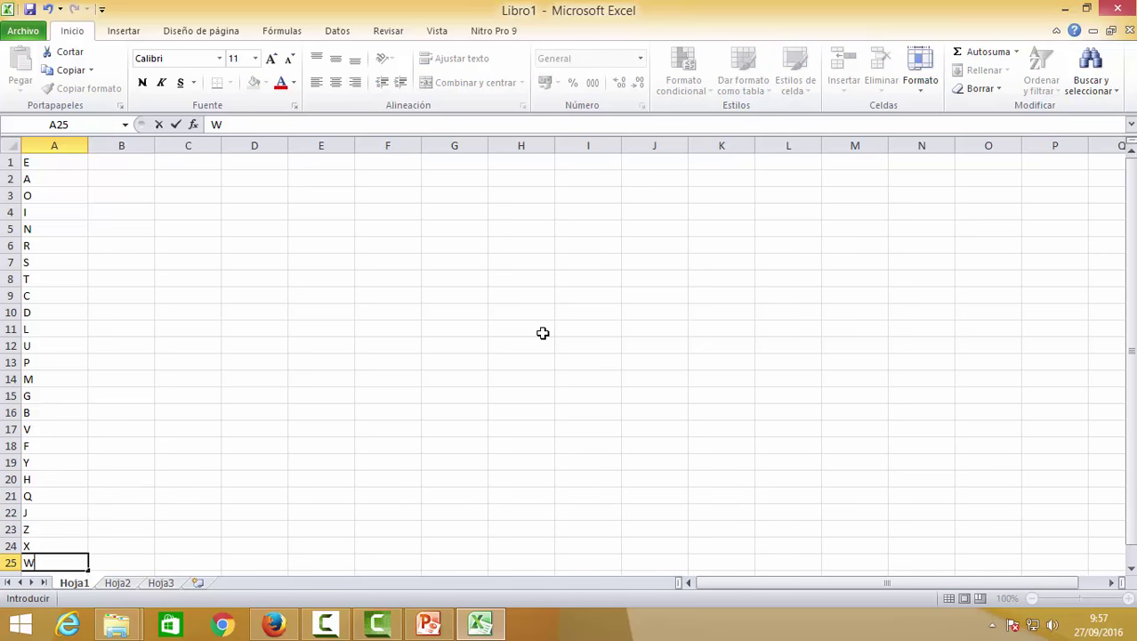
key("Return")
type("K")
key("Up")
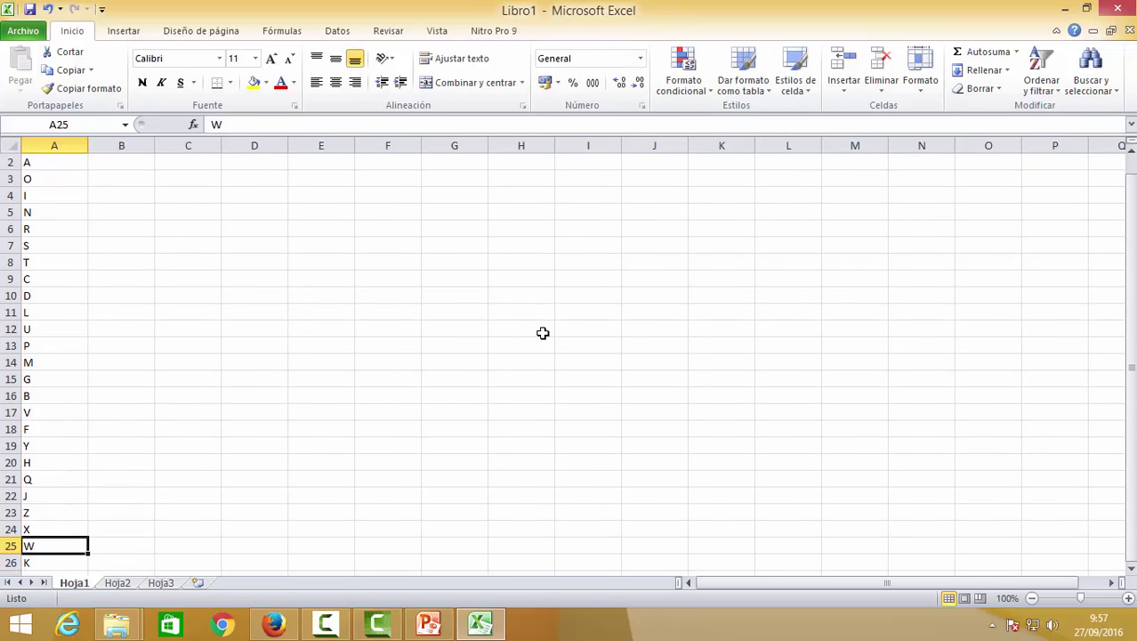
Step: Enter the frequencies 13, 11,1 and 9,7 for letters E, A and O in cells B1 to B3
key("Up")
key("Up")
key("Up")
key("Up")
key("Up")
key("Up")
key("Up")
key("Up")
key("Up")
key("Up")
key("Up")
key("Up")
key("Up")
key("Up")
key("Up")
key("Up")
key("Up")
key("Up")
key("Up")
key("Up")
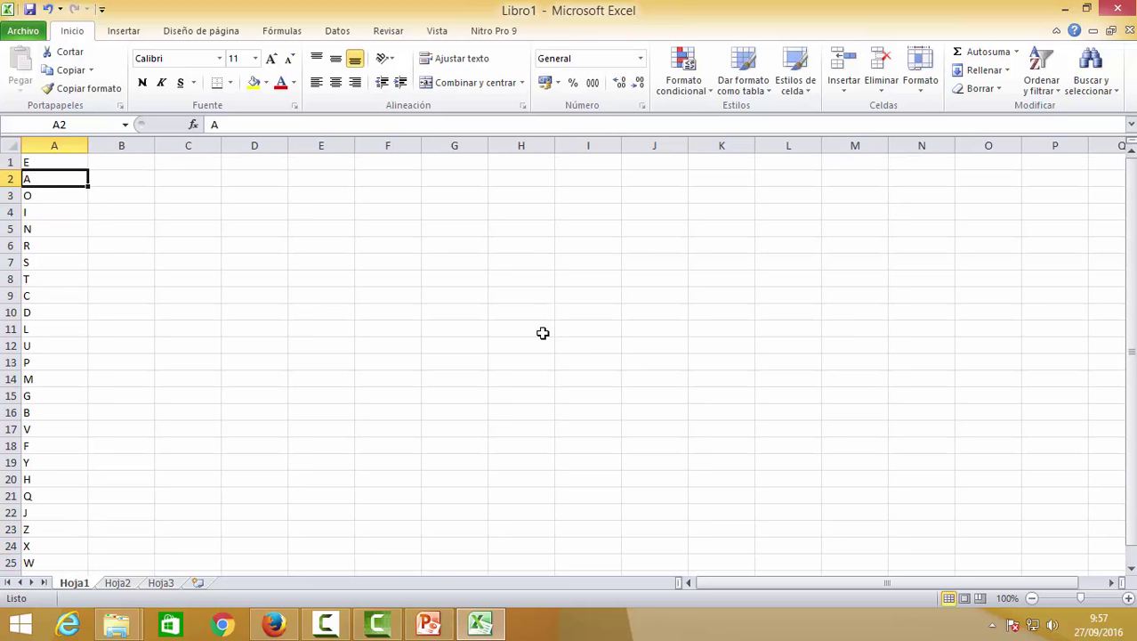
key("Up")
key("Right")
type("13")
key("Return")
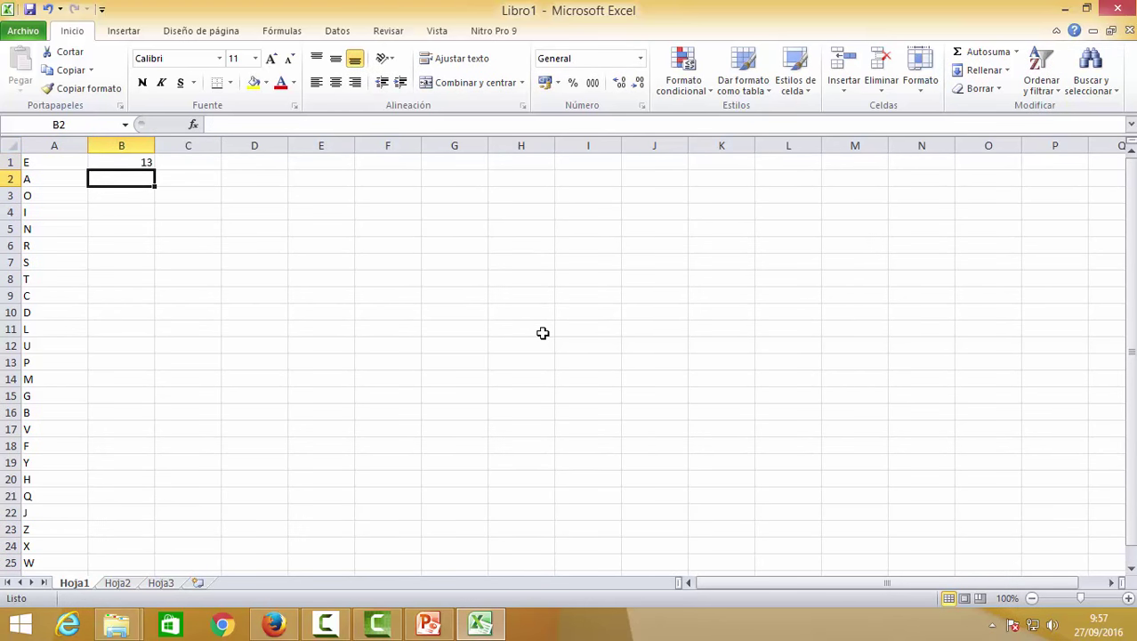
type("11,1")
key("Return")
type("9")
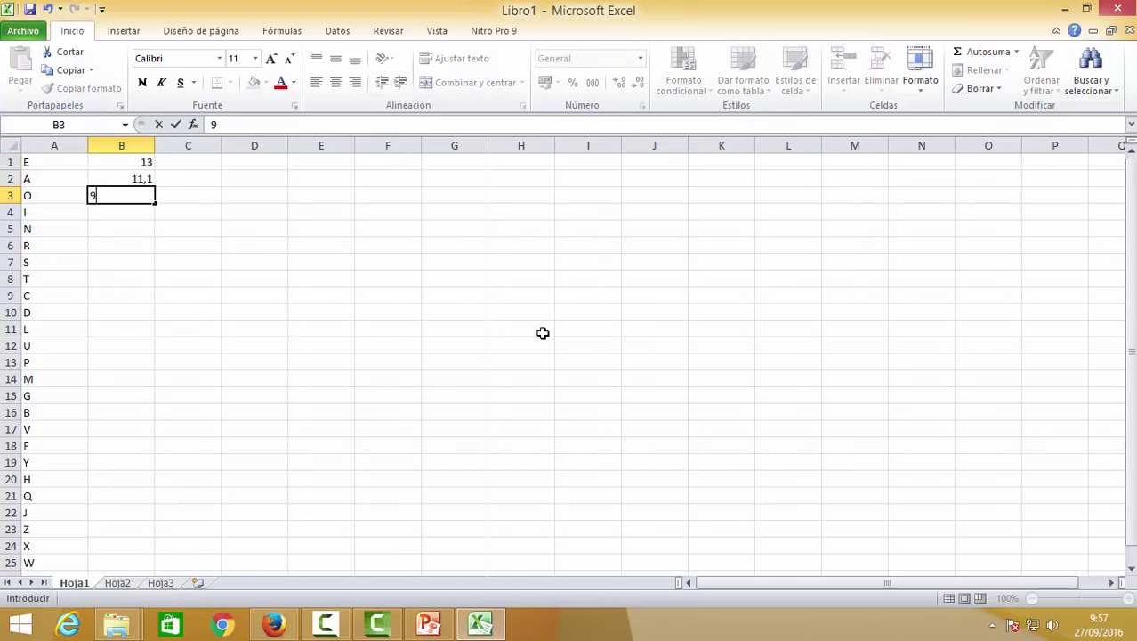
type(",7")
key("Return")
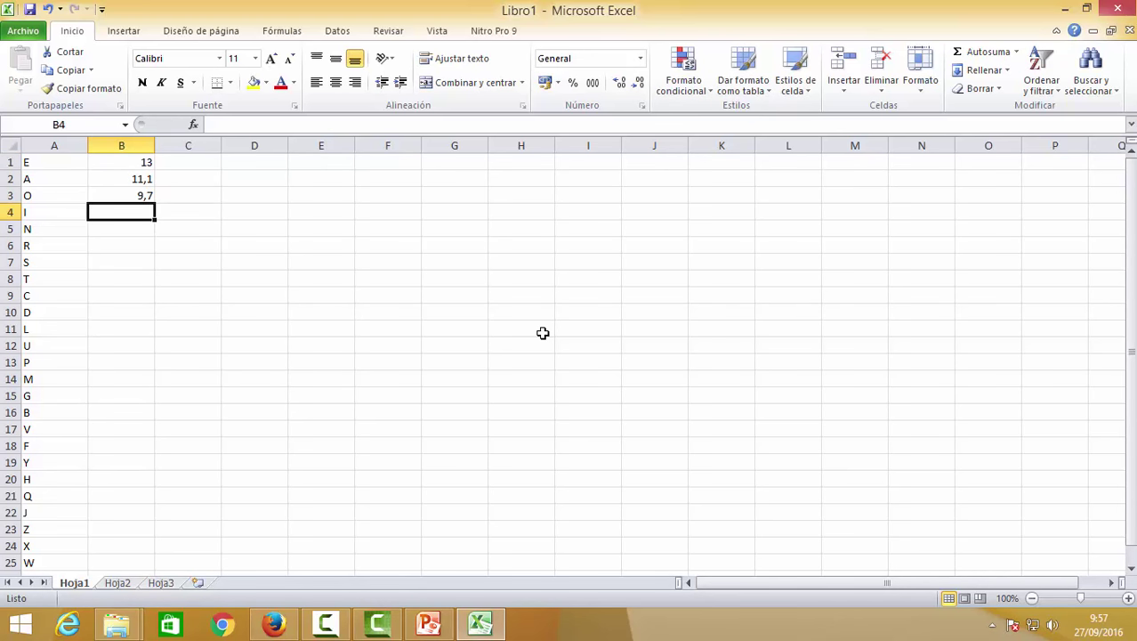
Step: Enter the frequencies 8,2, 8, 7,7 and 6,9 for letters I, N, R and S in cells B4 to B7
type("8")
key("BackSpace")
type("8,2")
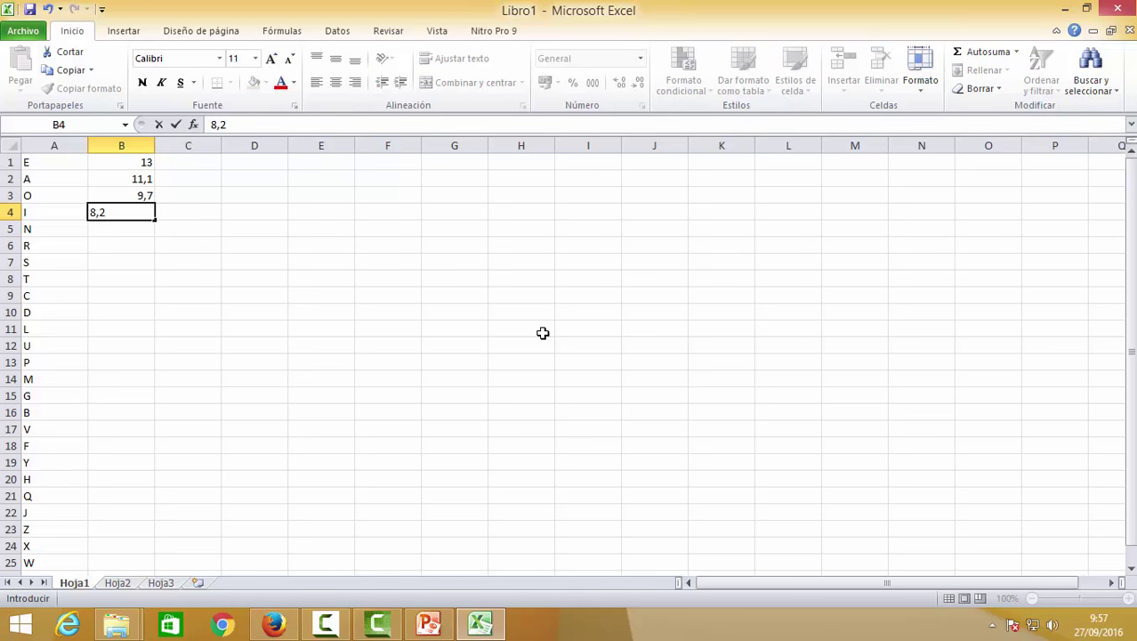
key("Return")
type("8")
key("Return")
type("7,7")
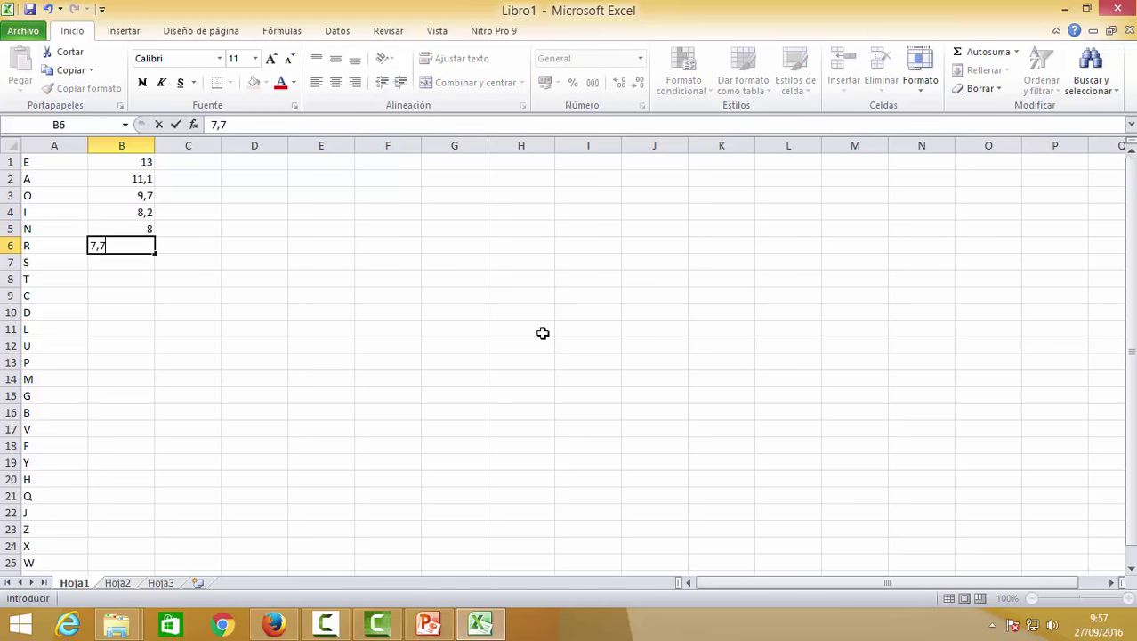
key("Return")
type("6,9")
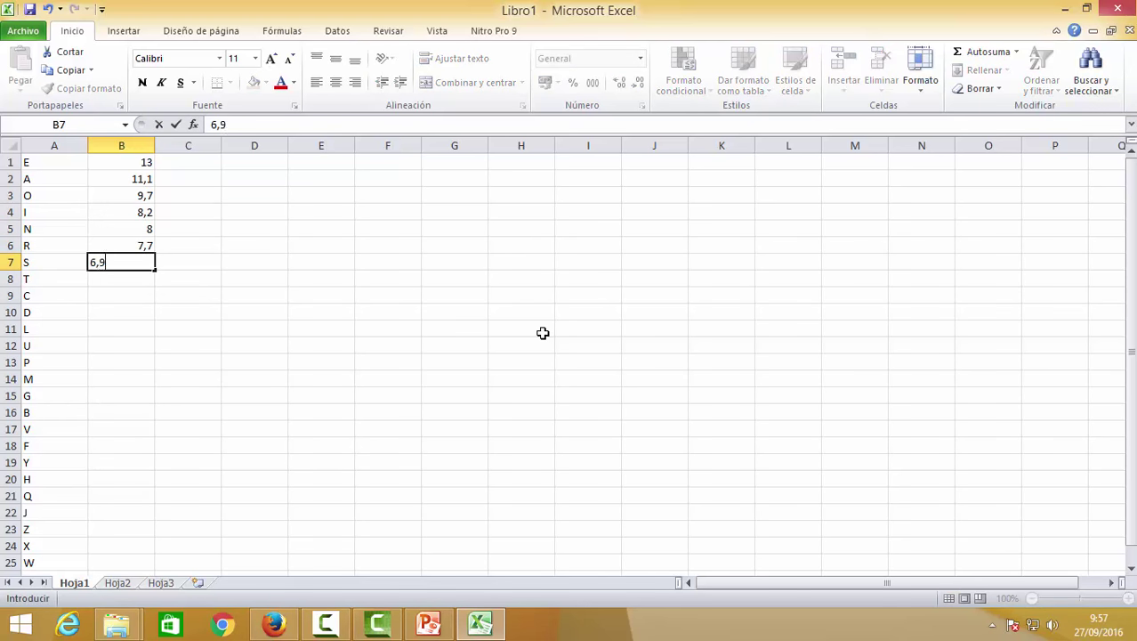
key("Return")
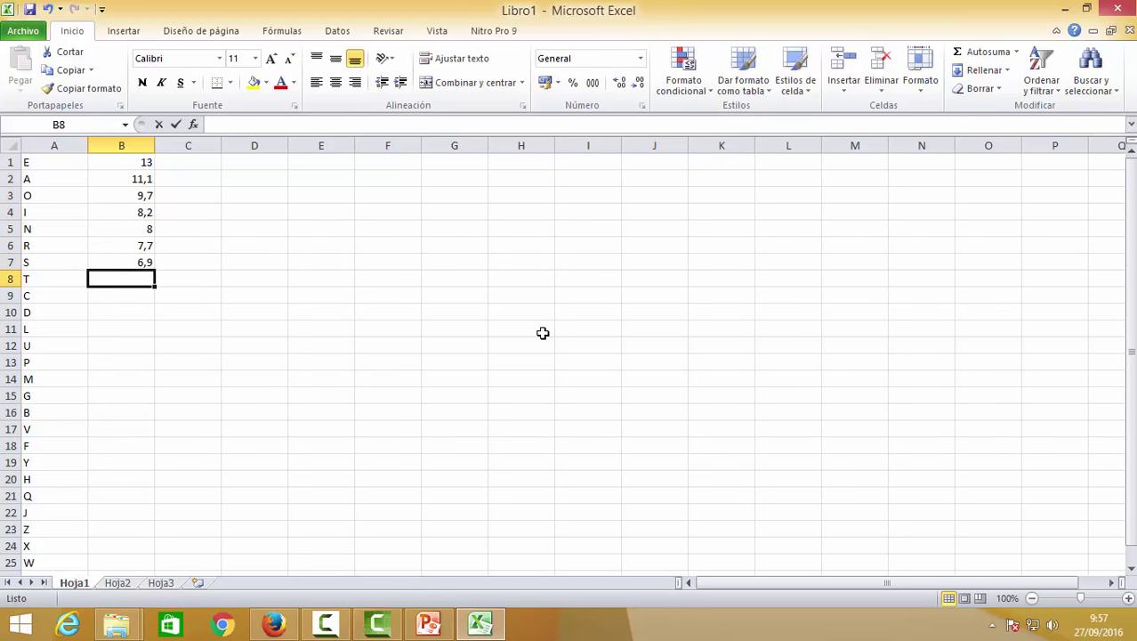
Step: Enter the frequencies 5,3, 5,2, 4,5 and 3,6 for letters T, C, D and L in cells B8 to B11
type("5,3")
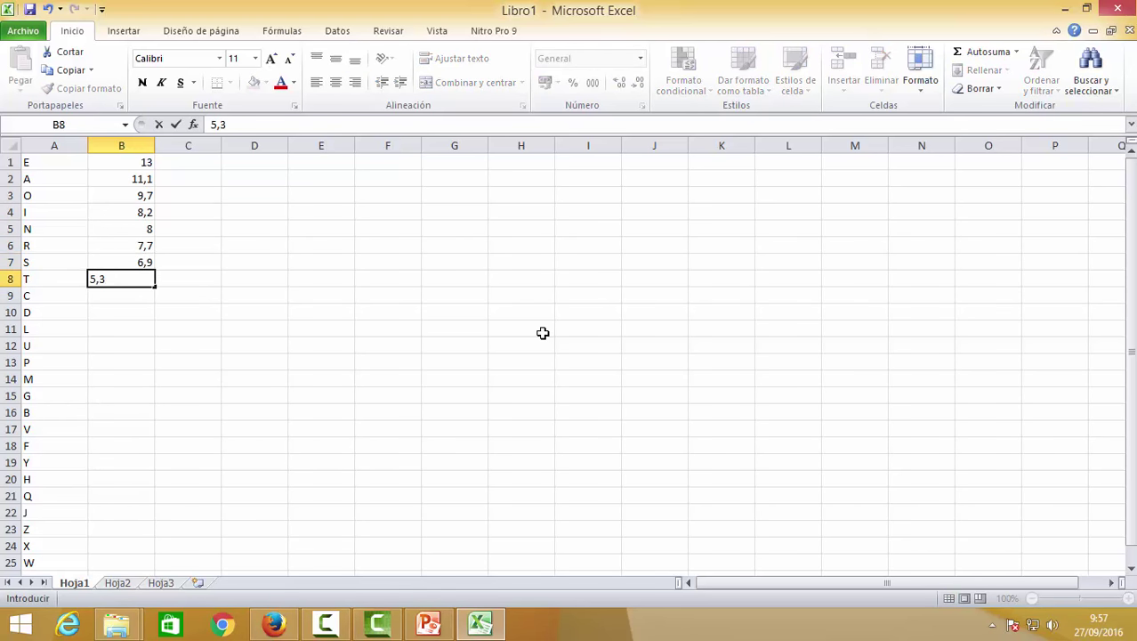
key("Return")
type("5,2")
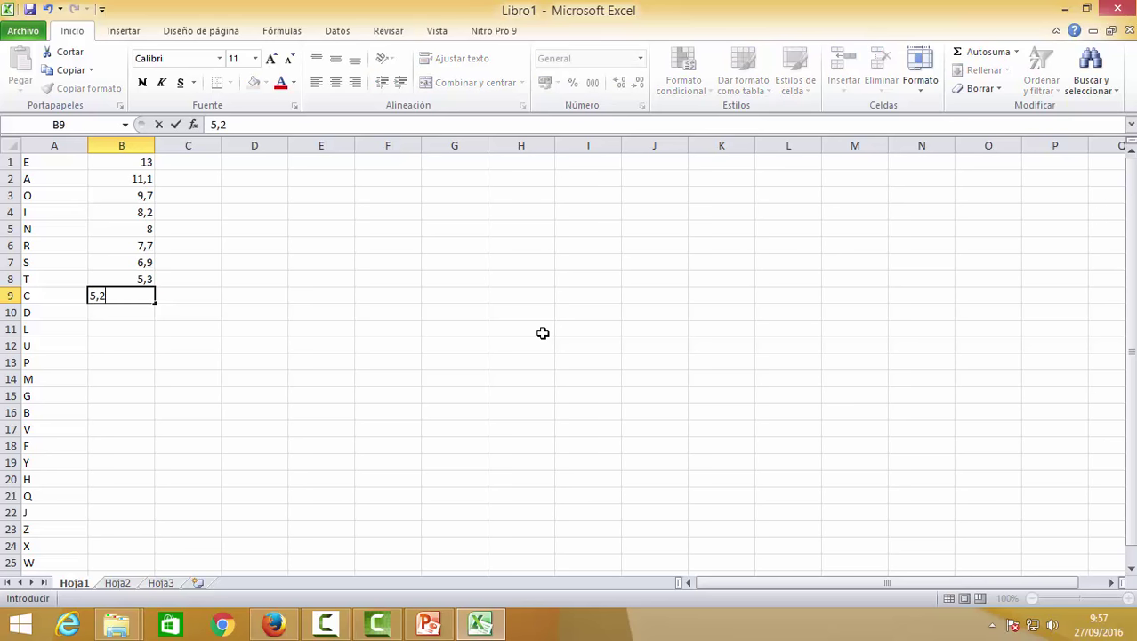
key("Return")
type("4,5")
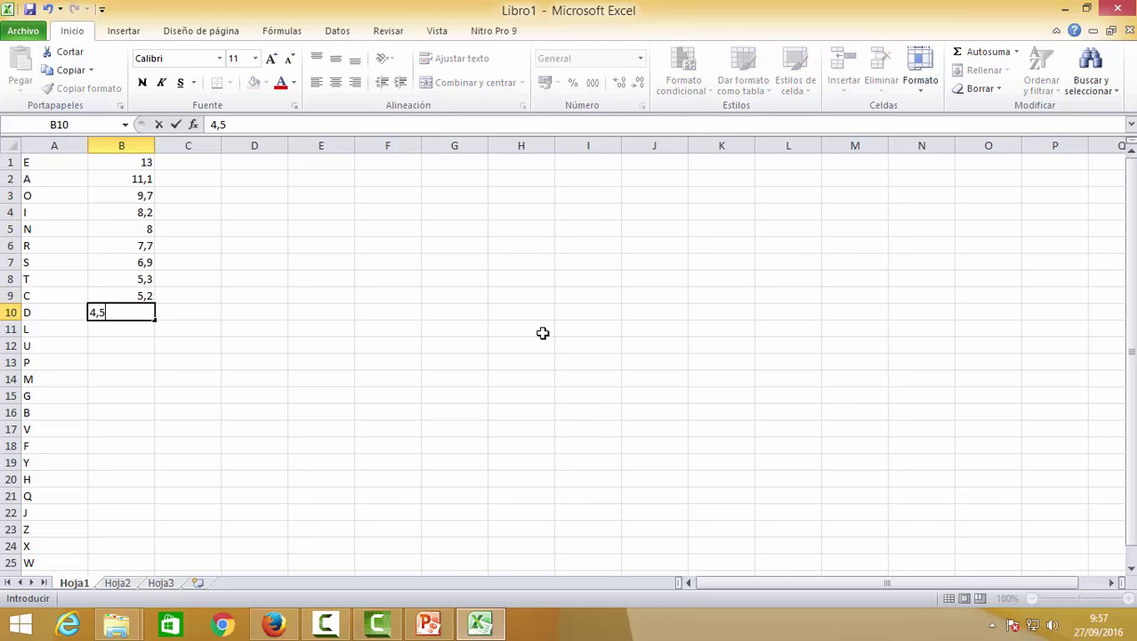
key("Return")
type("3,6")
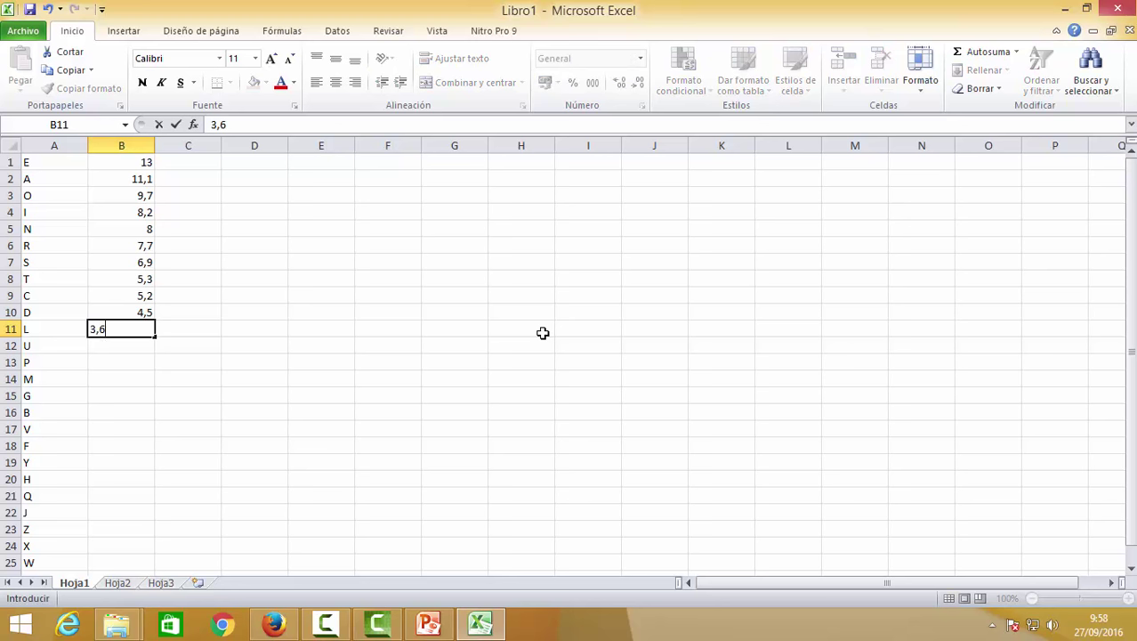
key("Return")
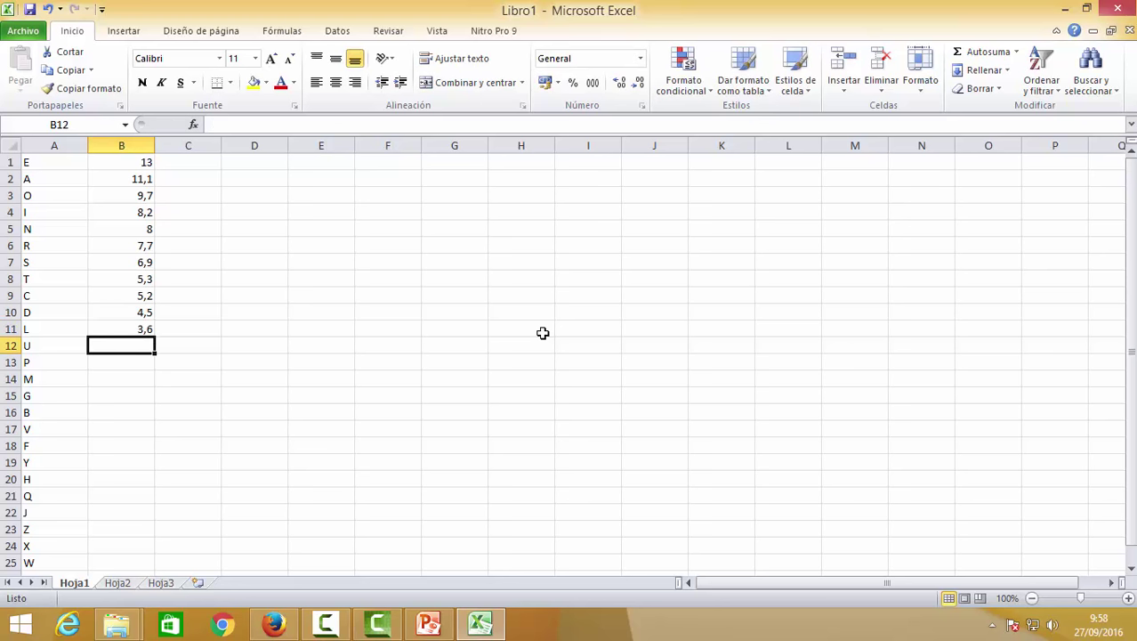
Step: Enter the frequencies 3,6, 3, 2,9 and 1,4 for letters U, P, M and G in cells B12 to B15
type("3,6")
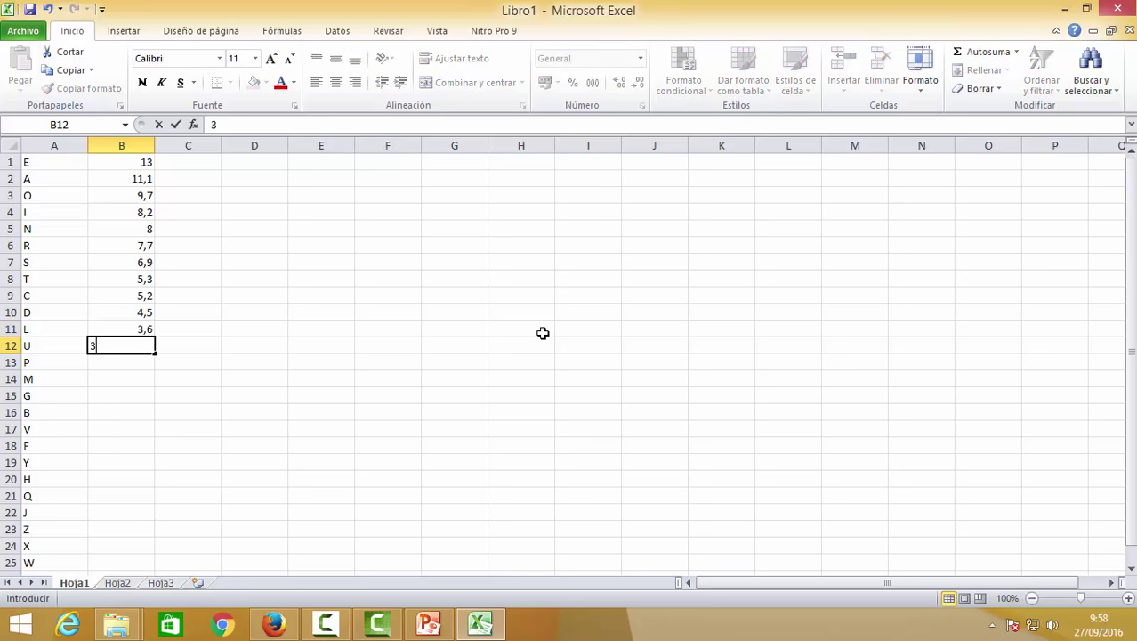
key("Return")
type("3")
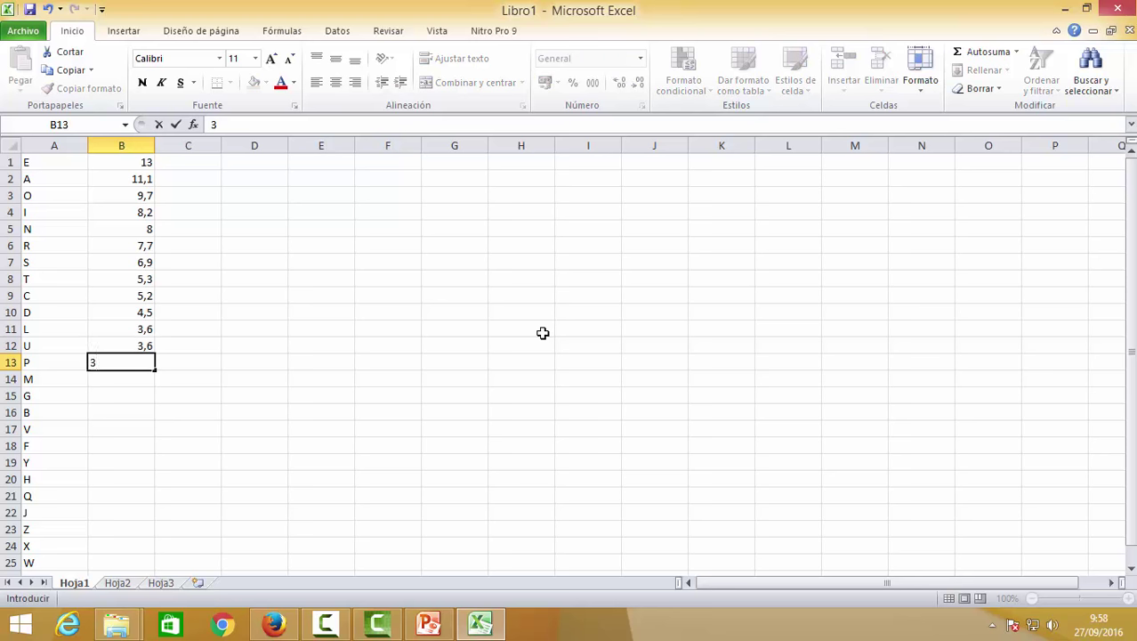
key("Return")
type("2,9")
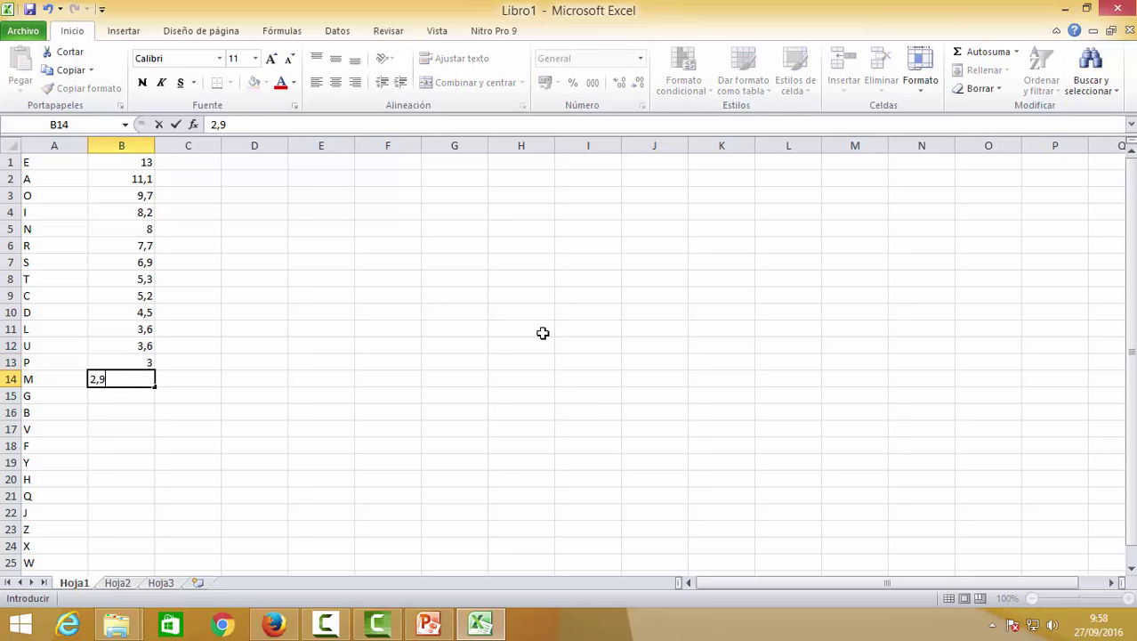
key("Return")
type("1,")
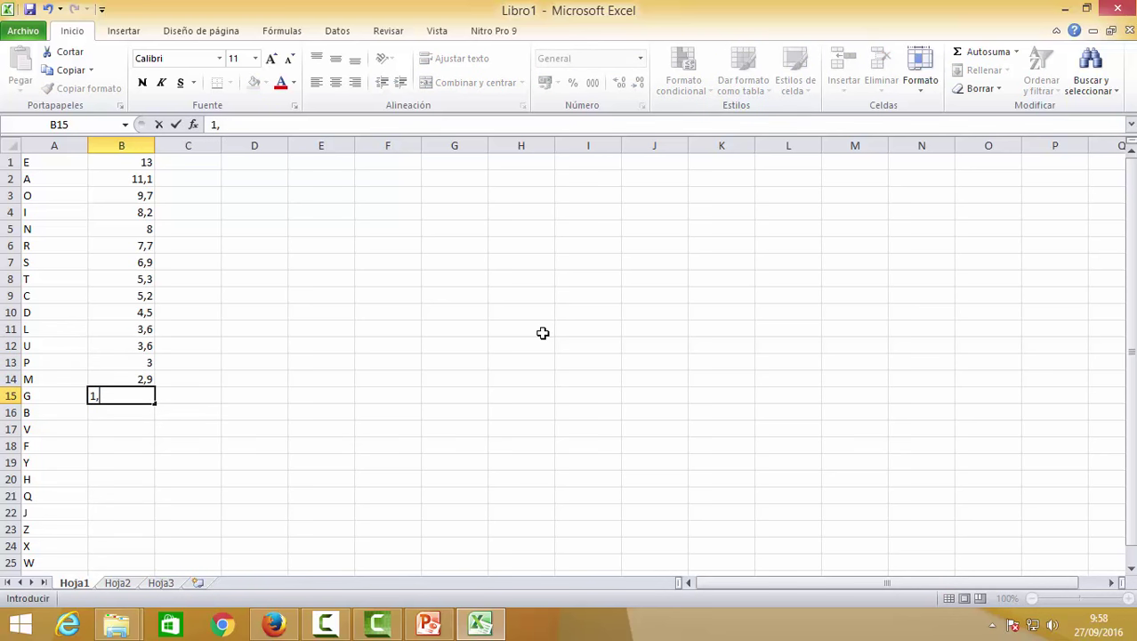
type("4")
key("Return")
Step: Enter the frequencies 1,3, 1,0, 0,8 and 0,7 for letters B, V, F and Y in cells B16 to B19
type("1,3")
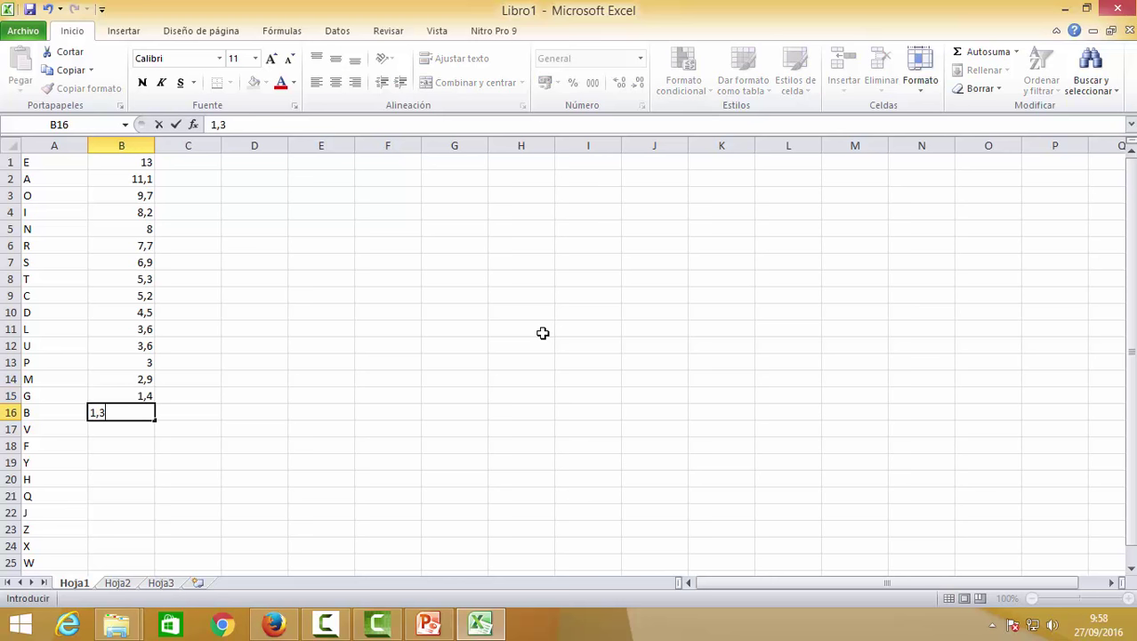
key("Return")
type("1,0")
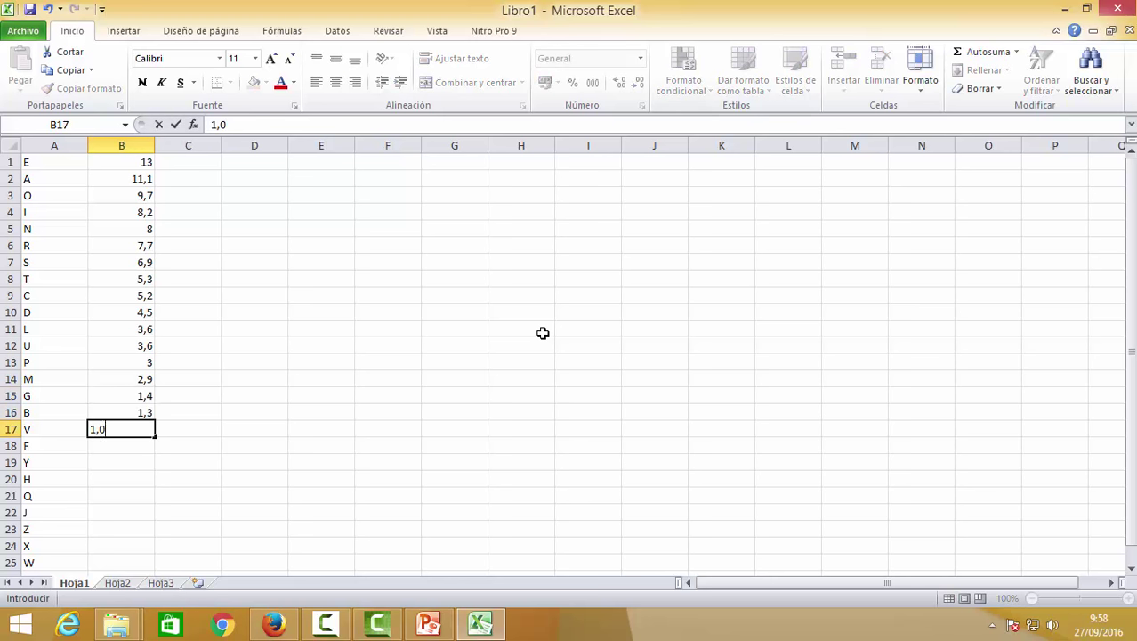
key("Return")
type("0,8")
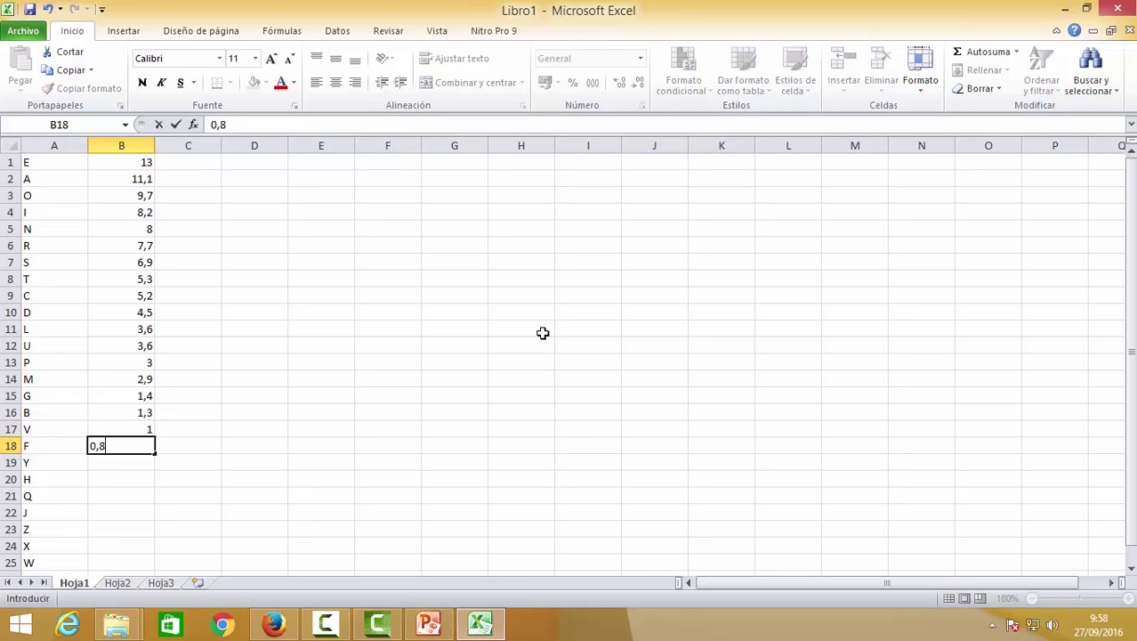
key("Return")
type("0,")
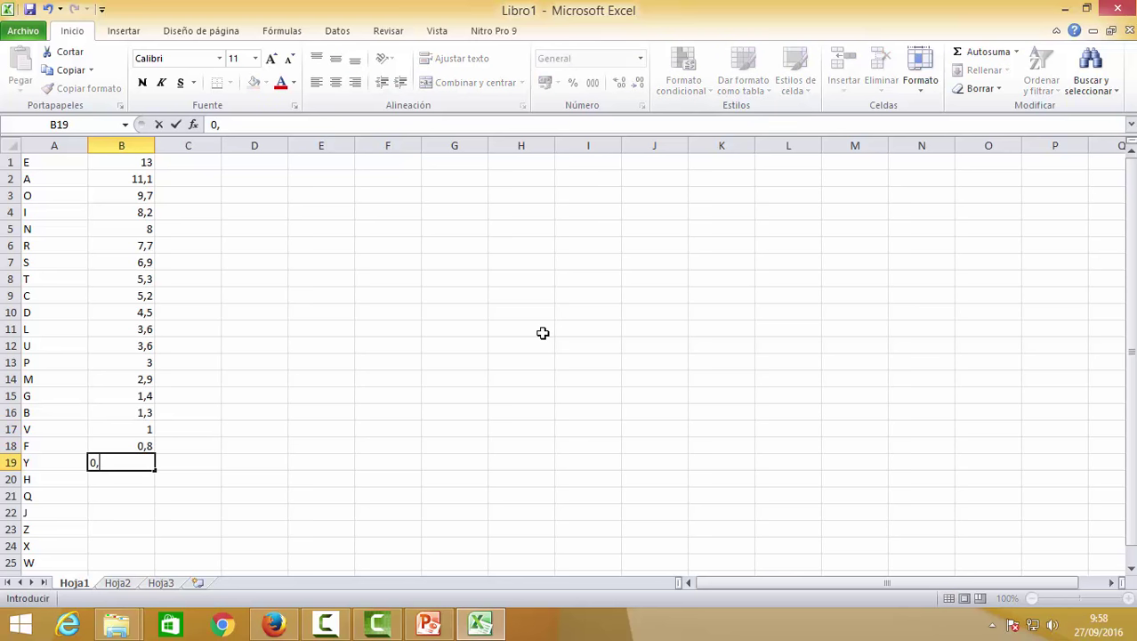
type("7")
key("Return")
Step: Enter the frequencies 0,6, 0,6 and 0,3 for letters H, Q and J in cells B20 to B22
type("0,6")
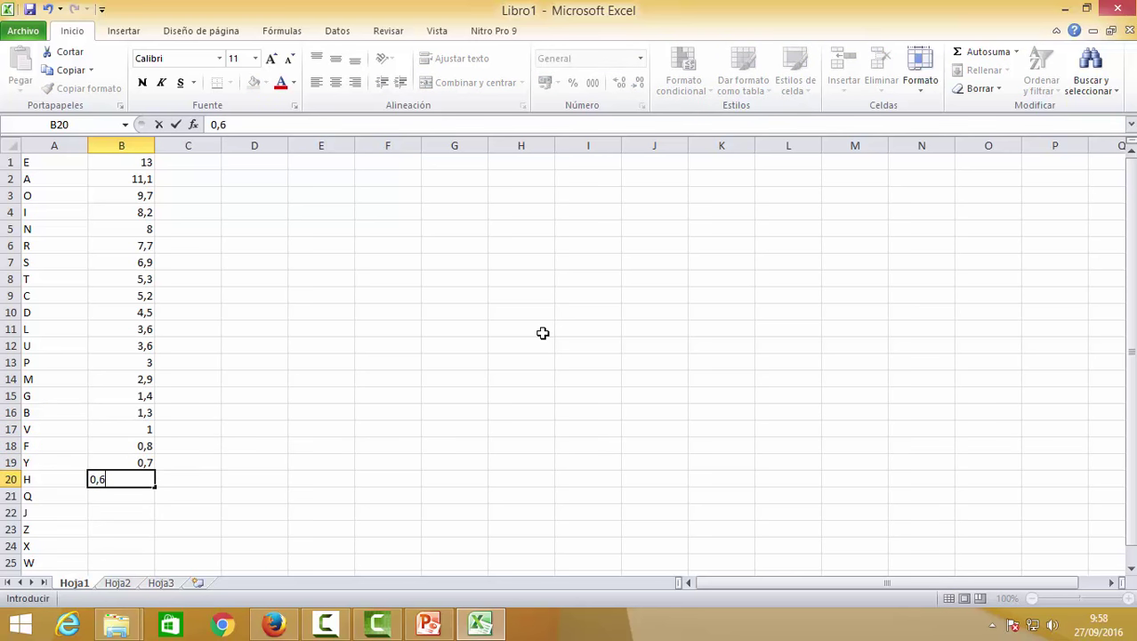
key("Return")
type("0,6")
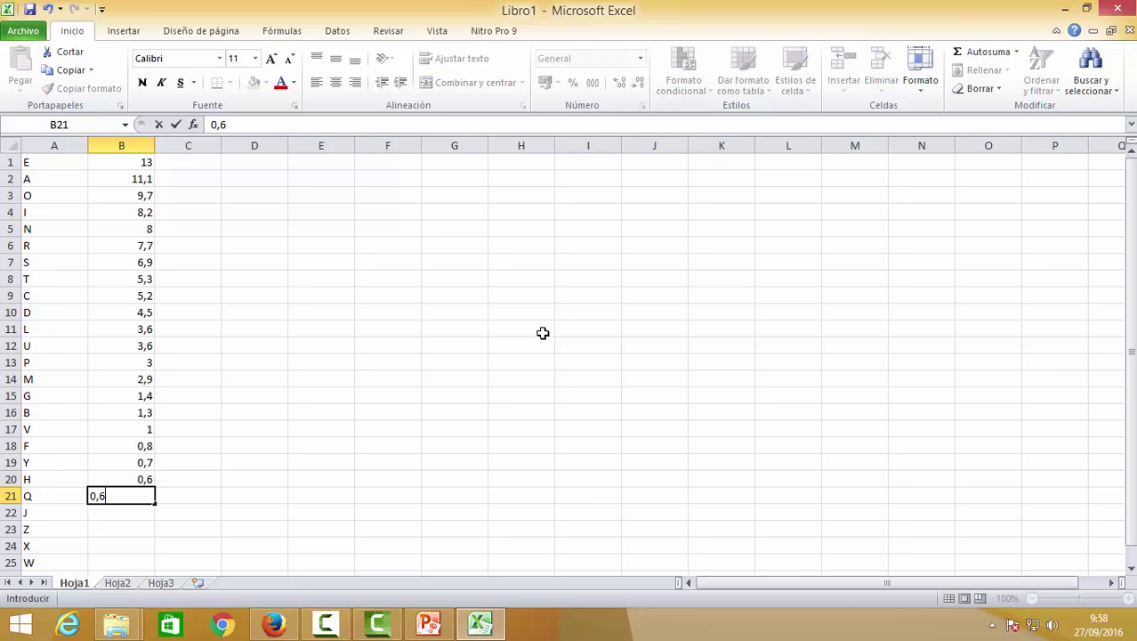
key("Return")
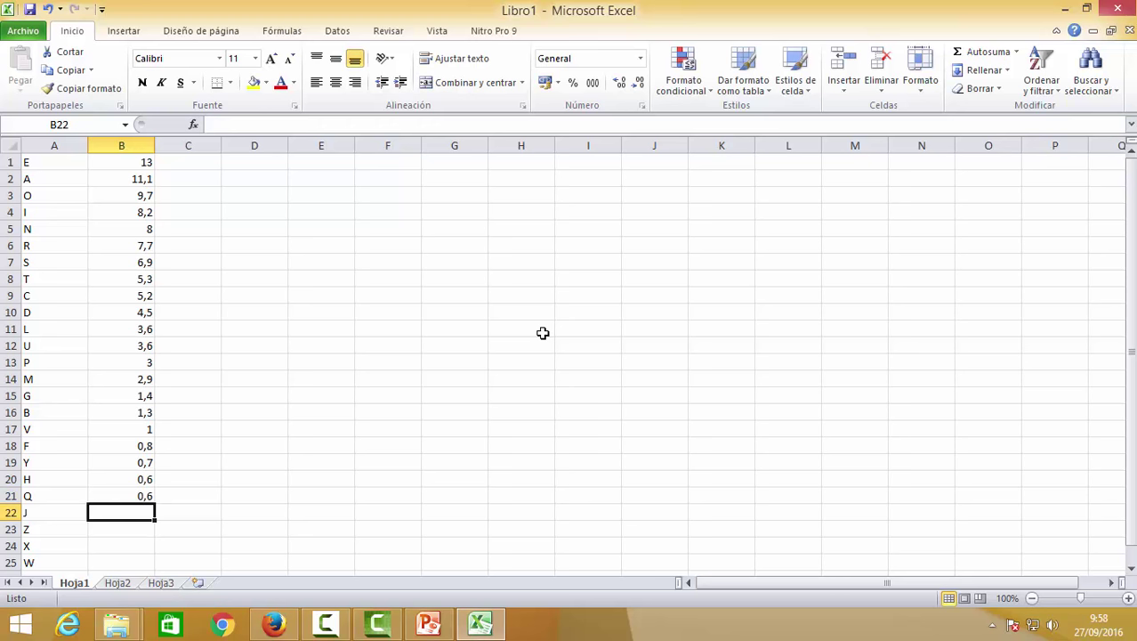
type("0,3")
key("Return")
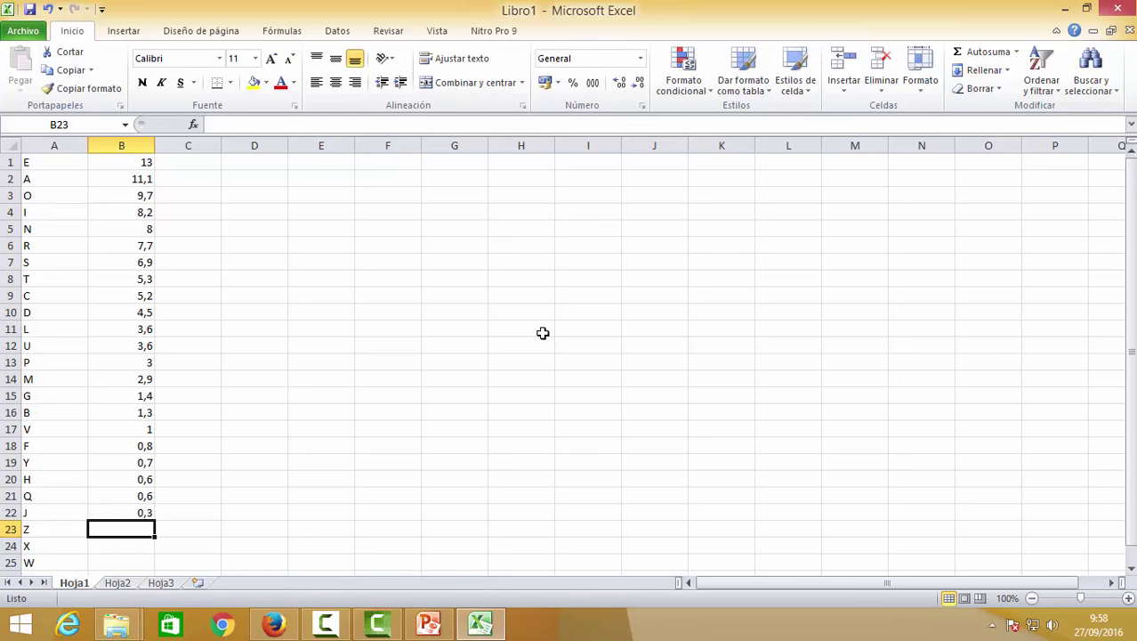
Step: Enter the frequency 0,3 for letters Z and X in cells B23 and B24
type("0,3")
key("Return")
type("0,3")
key("Return")
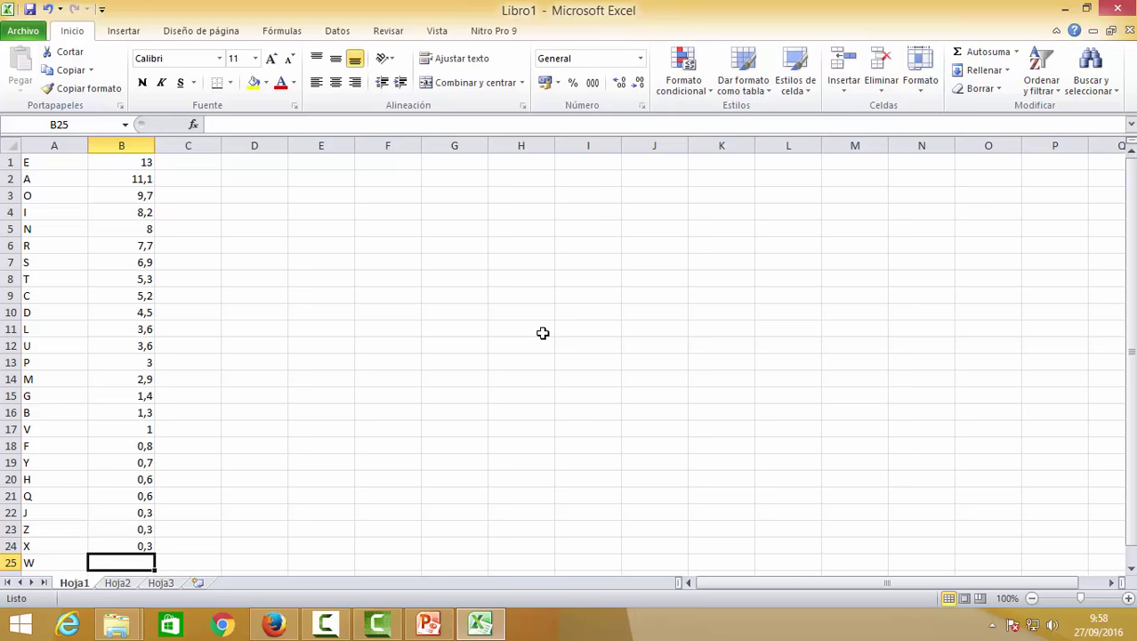
Step: Enter the frequencies 0,2 for letter W in cell B25 and 0 for letter K in cell B26
type("0,3")
key("BackSpace")
type("2")
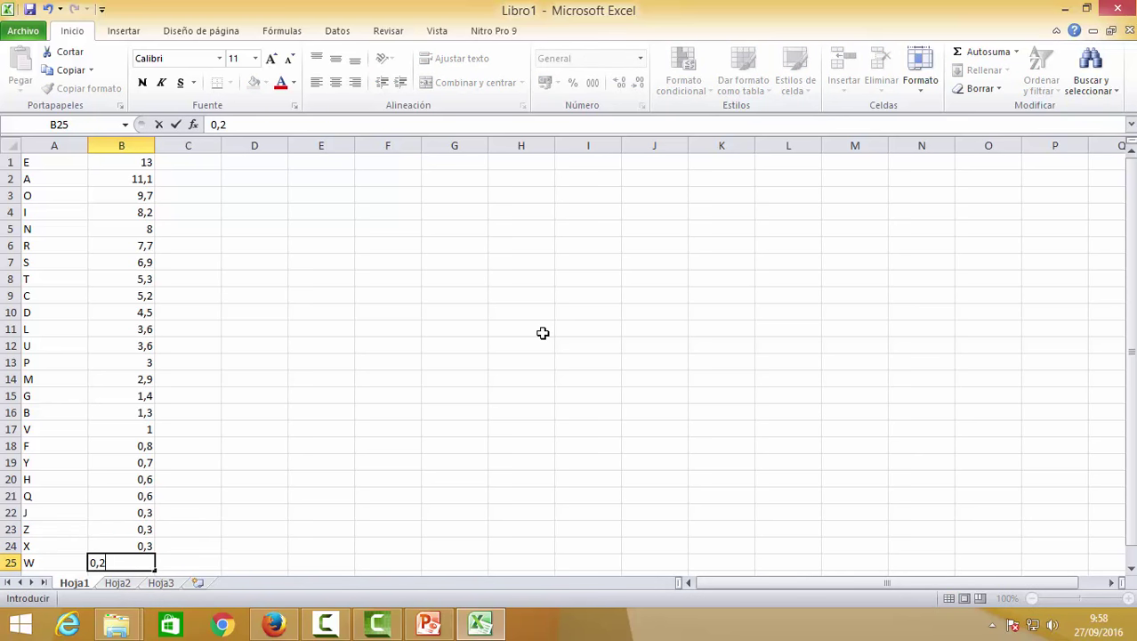
key("Return")
type("0")
key("Up")
key("Up")
key("Down")
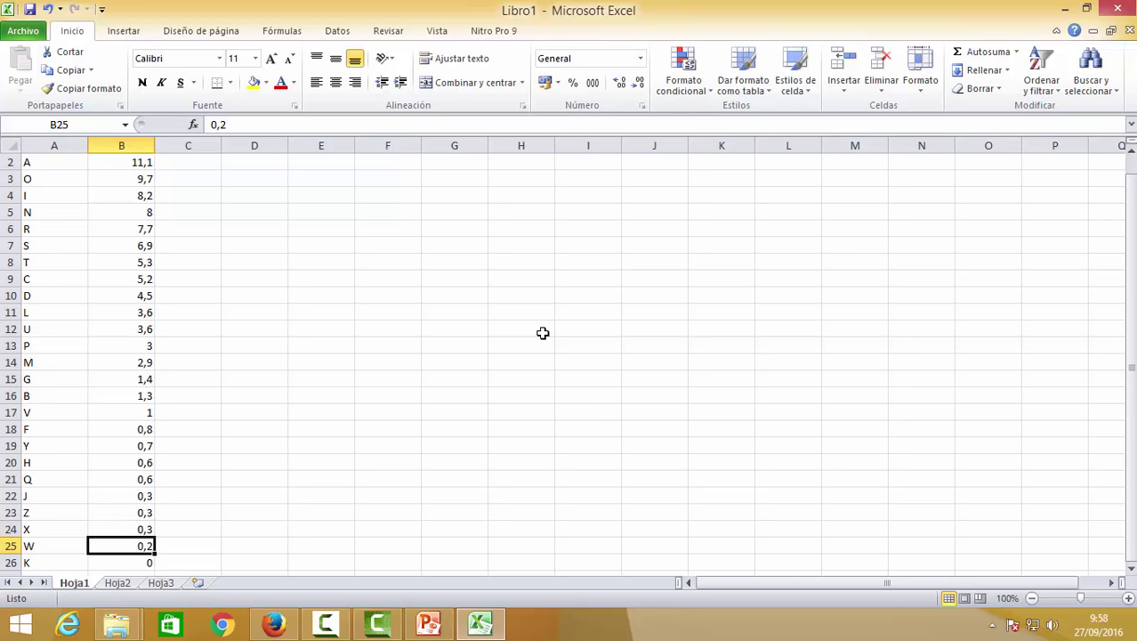
Step: Correct the frequency of letter W in cell B25 to 0,1
key("F2")
key("BackSpace")
type("1")
key("Return")
key("Return")
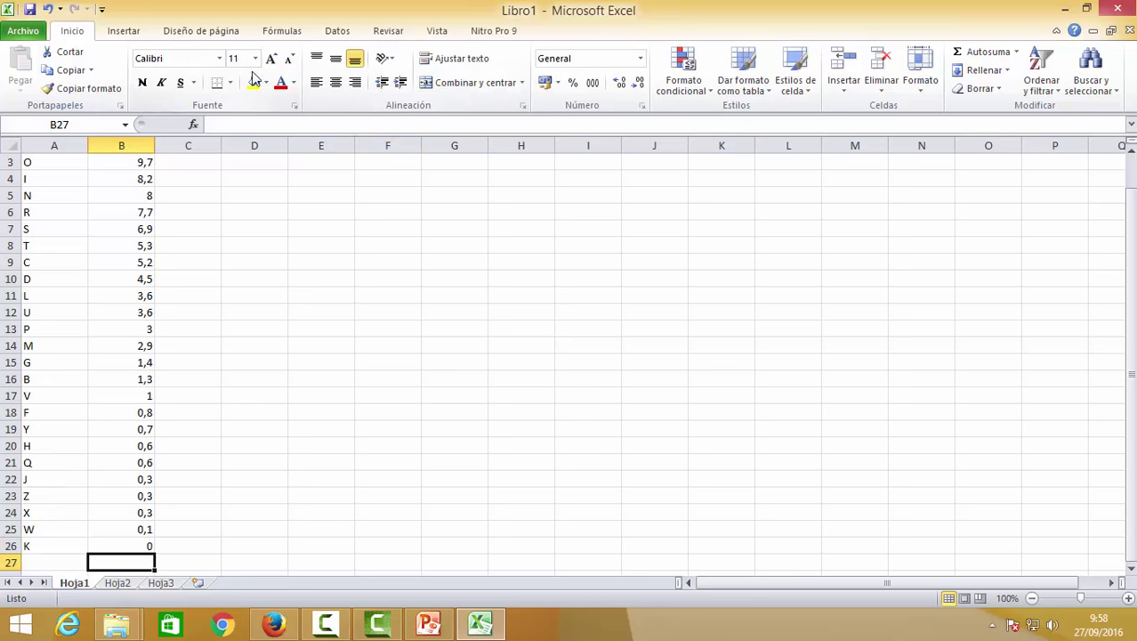
Step: Sum the frequencies B1:B26 in cell B27 and return to cell B1
left_click(970, 53)
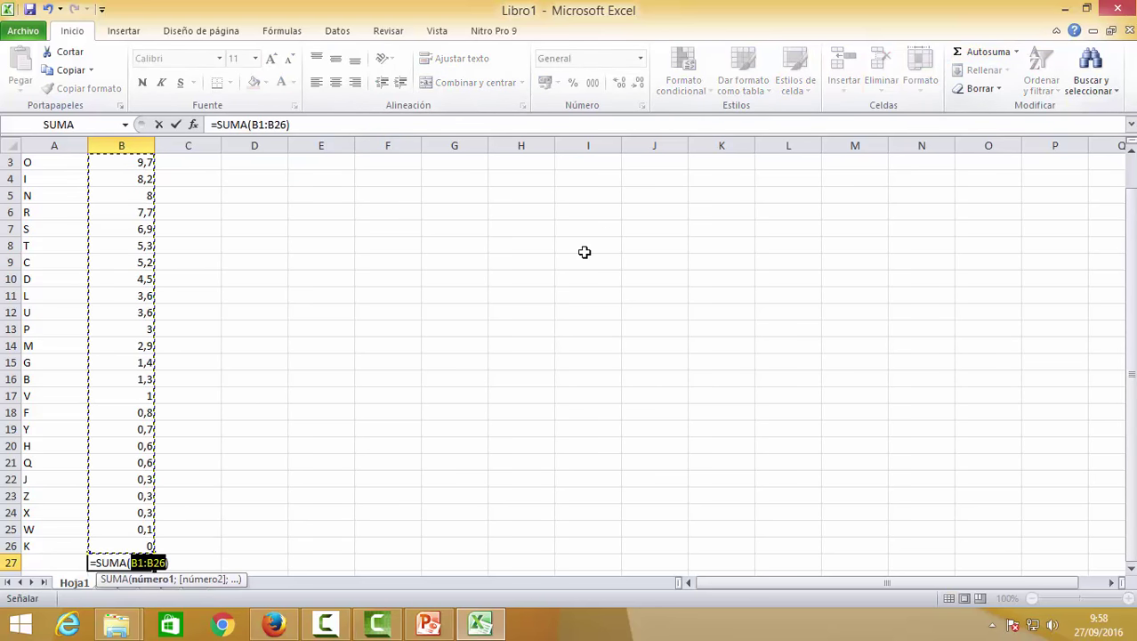
key("Return")
key("Up")
key("Up")
key("Up")
key("Up")
key("Up")
key("Up")
key("Up")
key("Up")
key("Up")
key("Up")
key("Up")
key("Up")
key("Up")
key("Up")
key("Up")
key("Up")
key("Up")
key("Up")
key("Up")
key("Up")
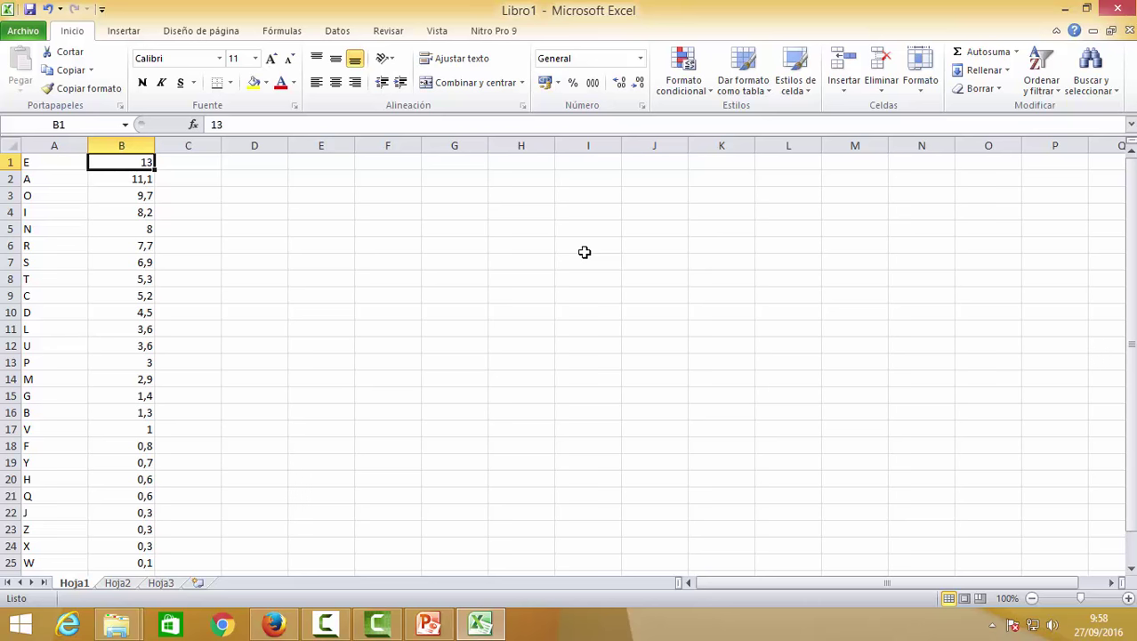
Step: Insert an empty row above the first row of the letter table
left_click(10, 162)
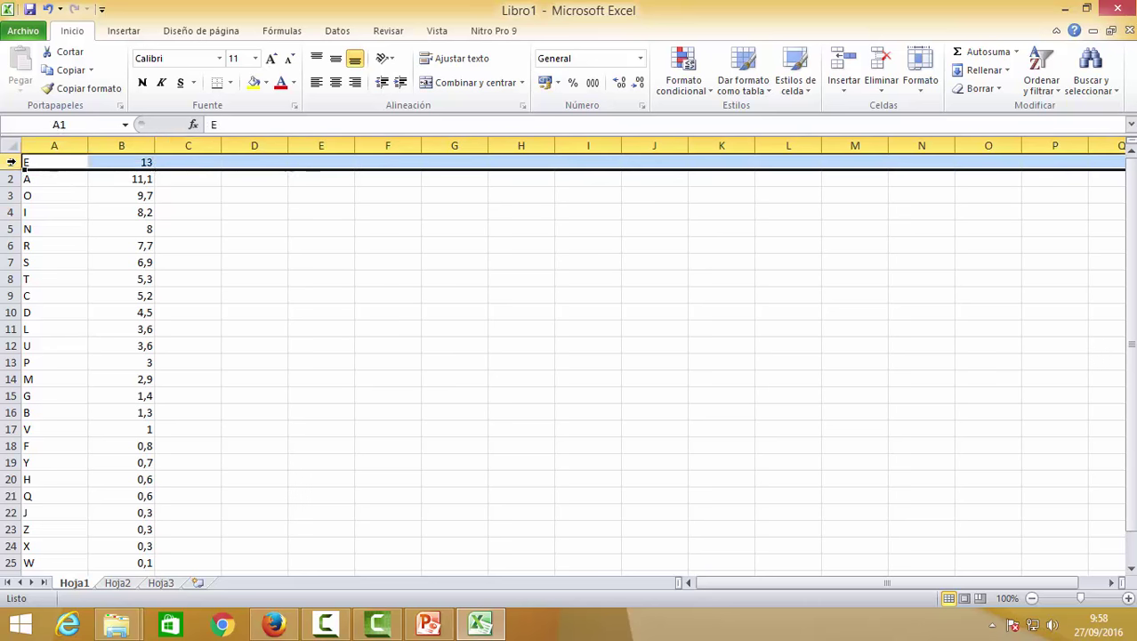
right_click(11, 162)
left_click(64, 270)
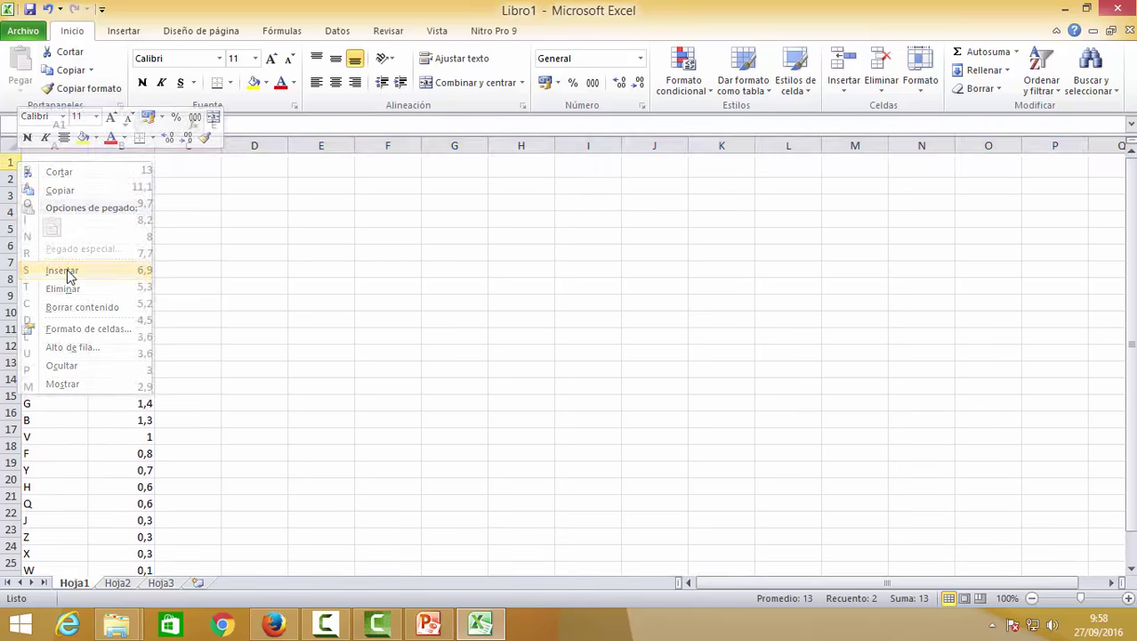
Step: Enter the column headings LETRA, % and CÓDIGO in cells A1 to C1
left_click(44, 163)
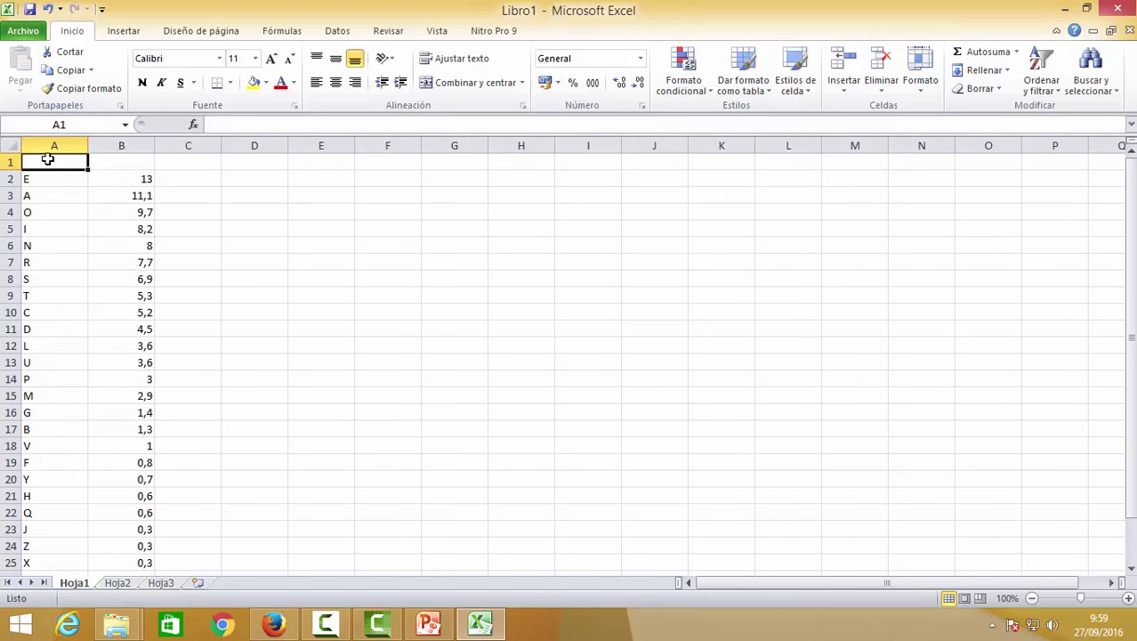
type("LETRA")
key("Tab")
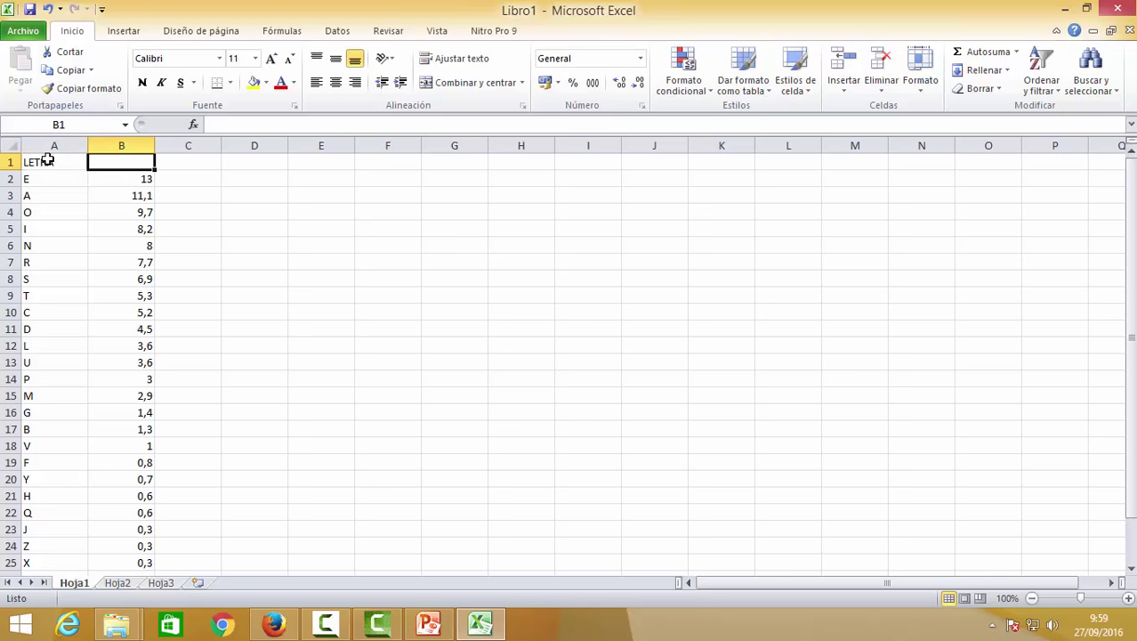
type("%")
key("Tab")
type("CÓDIGO")
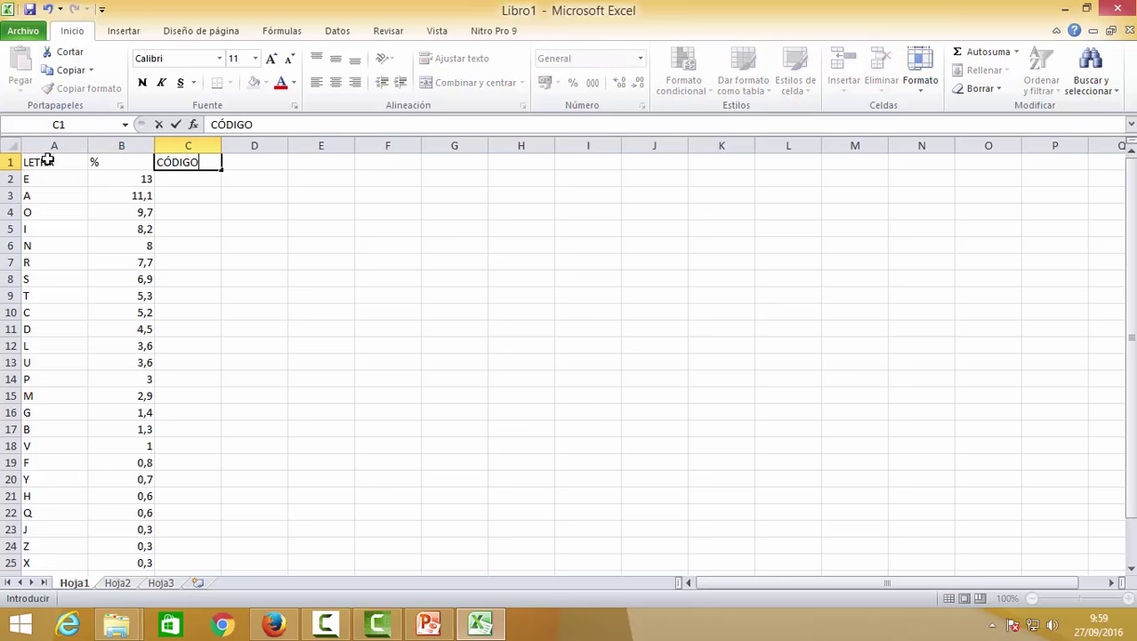
key("Tab")
key("Down")
key("Left")
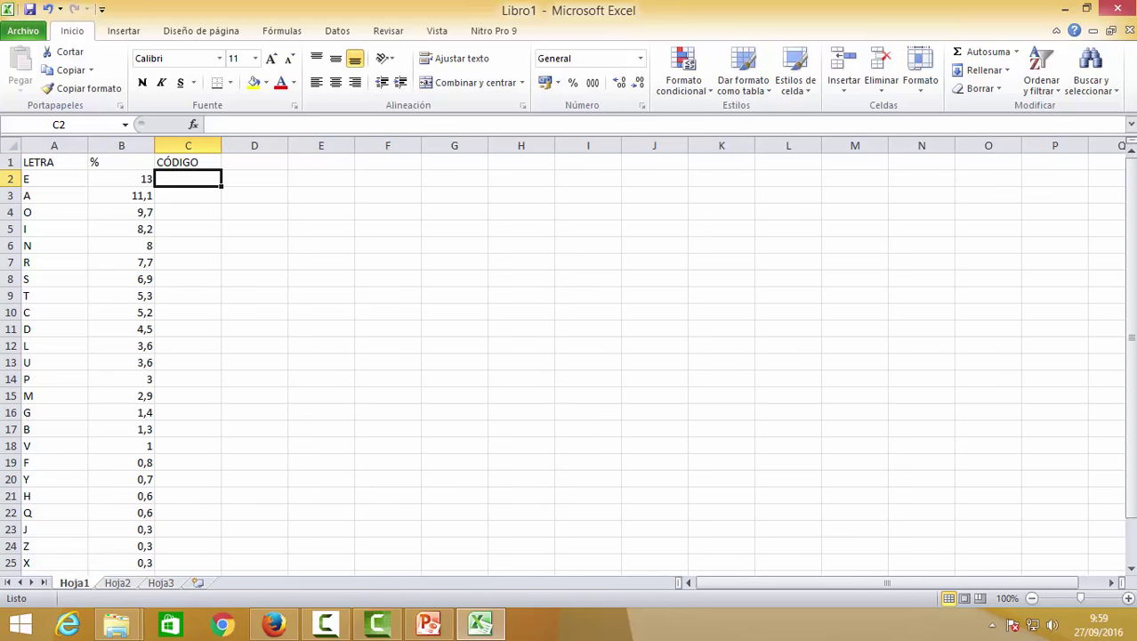
key("Right")
key("Right")
key("Right")
key("Right")
key("Right")
key("Right")
key("Left")
key("Left")
Step: Enter the code "00", including its quotation marks, for letter E in cell C2
left_click(188, 179)
type("00")
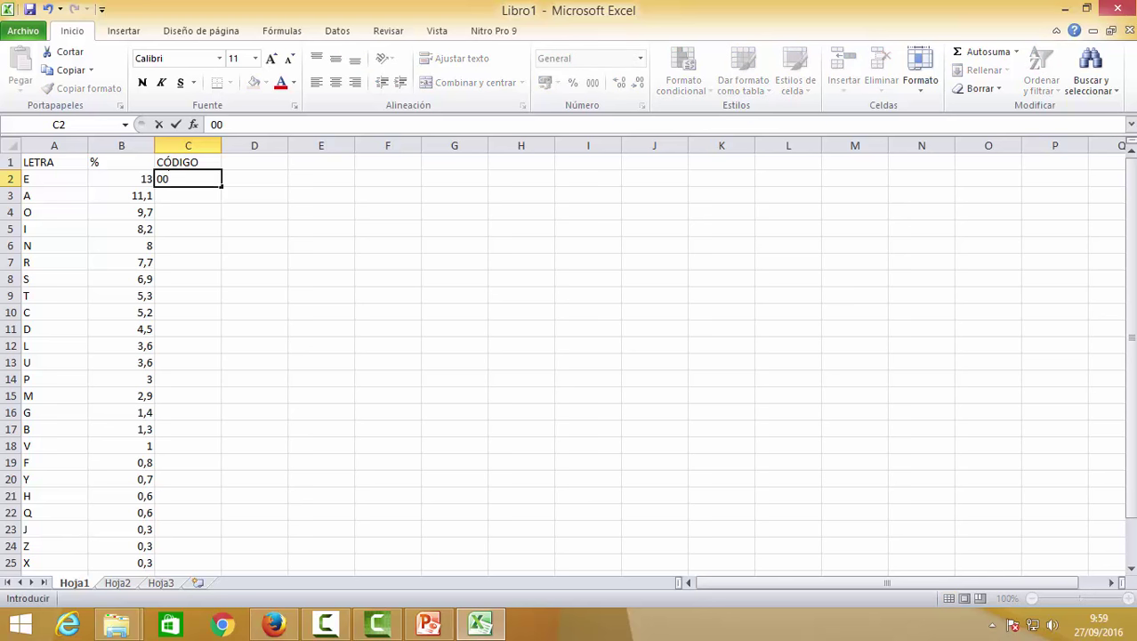
key("Right")
key("Left")
key("BackSpace")
type("\"00\"")
key("Return")
left_click(187, 179)
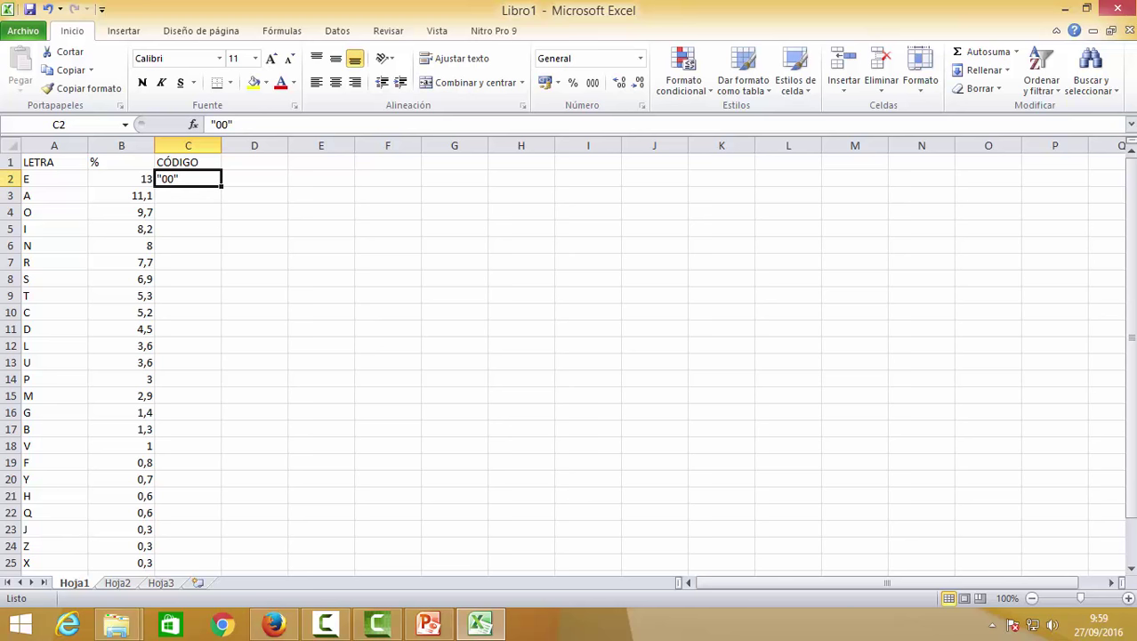
Step: Enter a second code "08", including its quotation marks, for letter E in cell D2
left_click(255, 179)
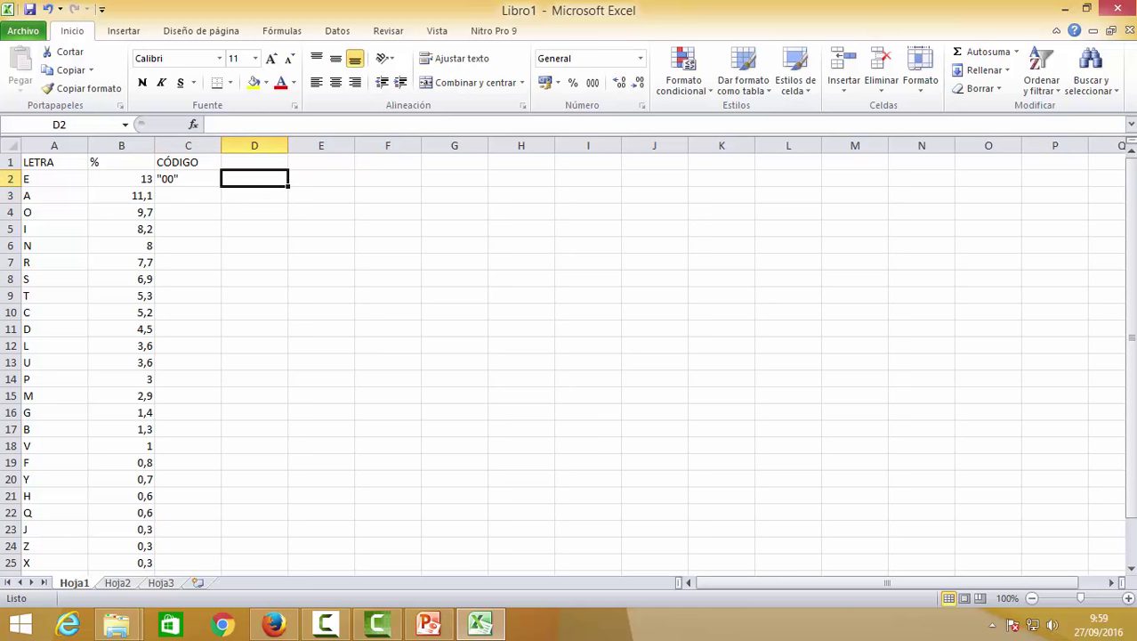
type("\"")
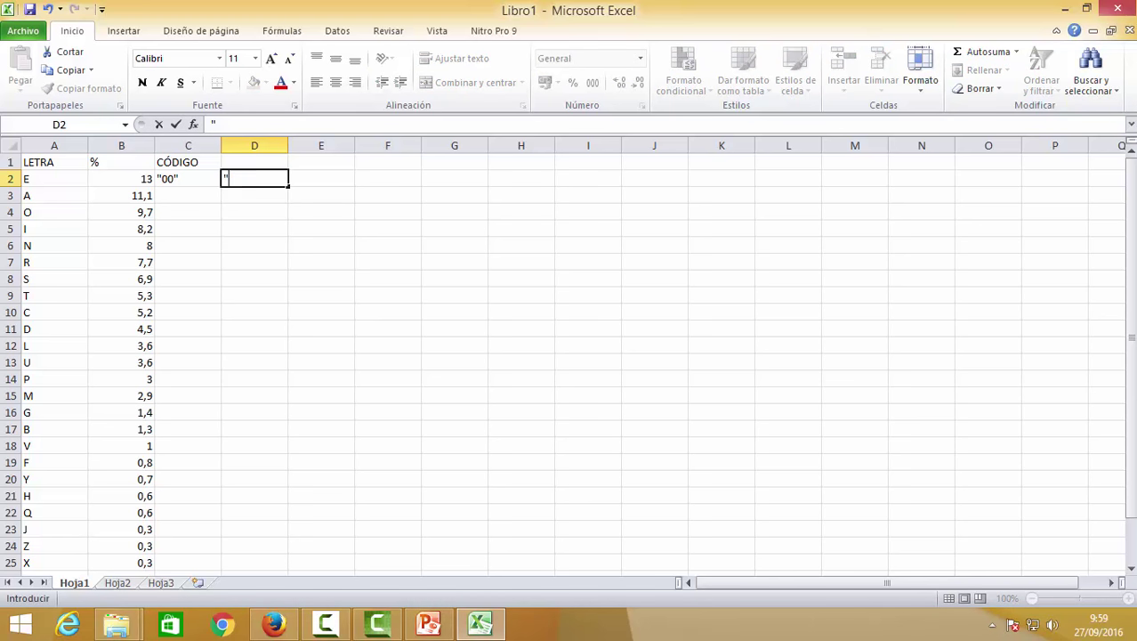
type("08\"")
key("Tab")
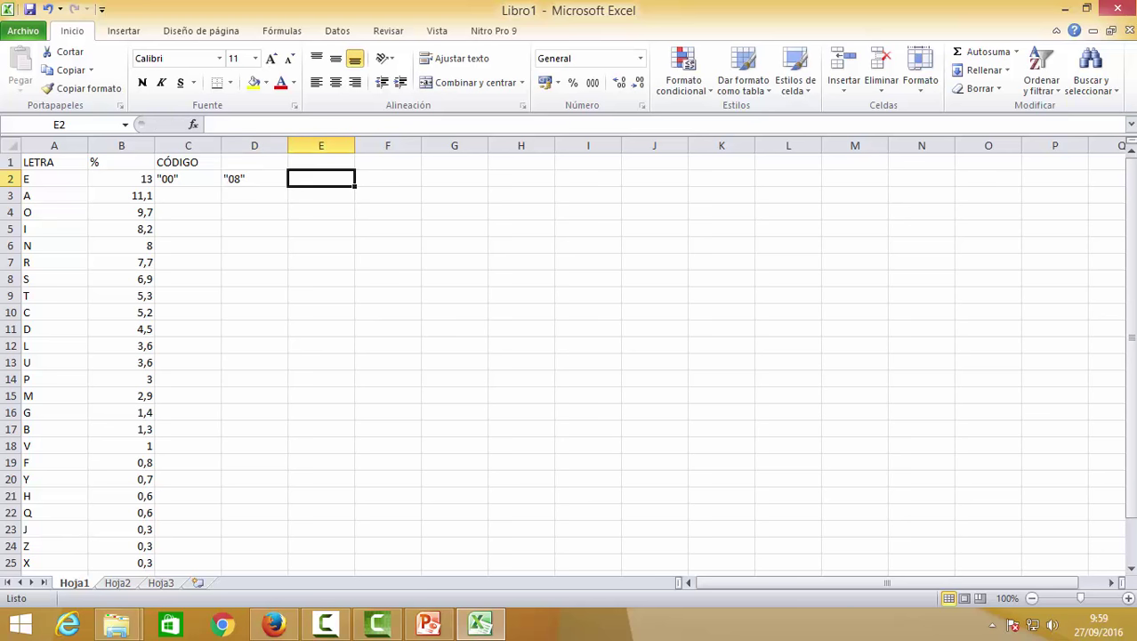
left_click(387, 178)
left_click(520, 178)
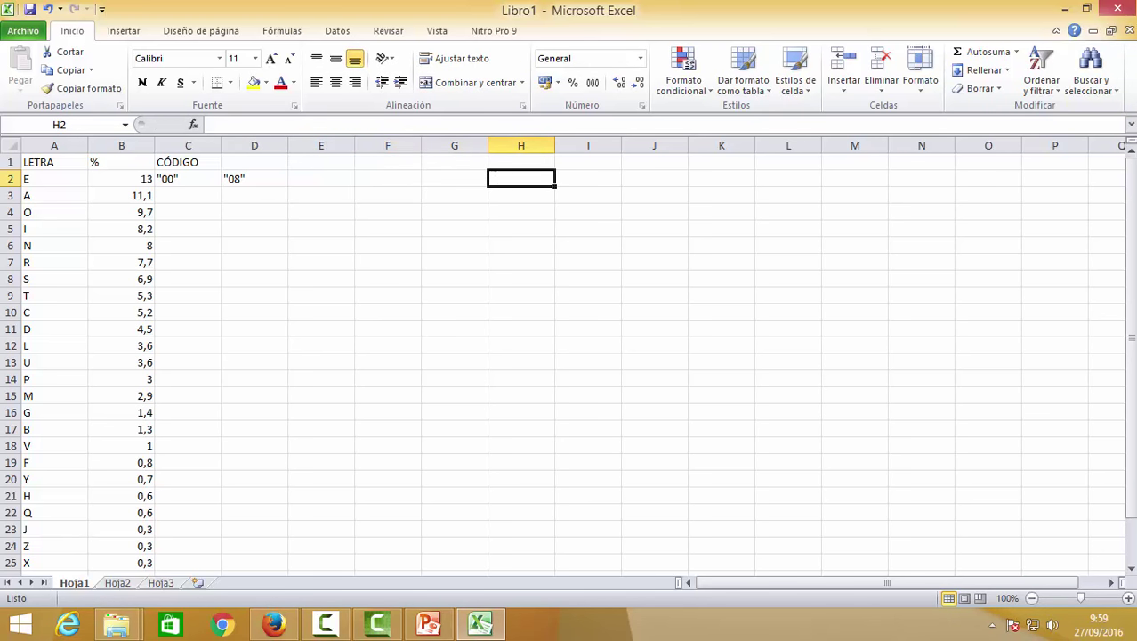
key("Right")
key("Right")
key("Right")
key("Down")
key("Down")
key("Down")
key("Down")
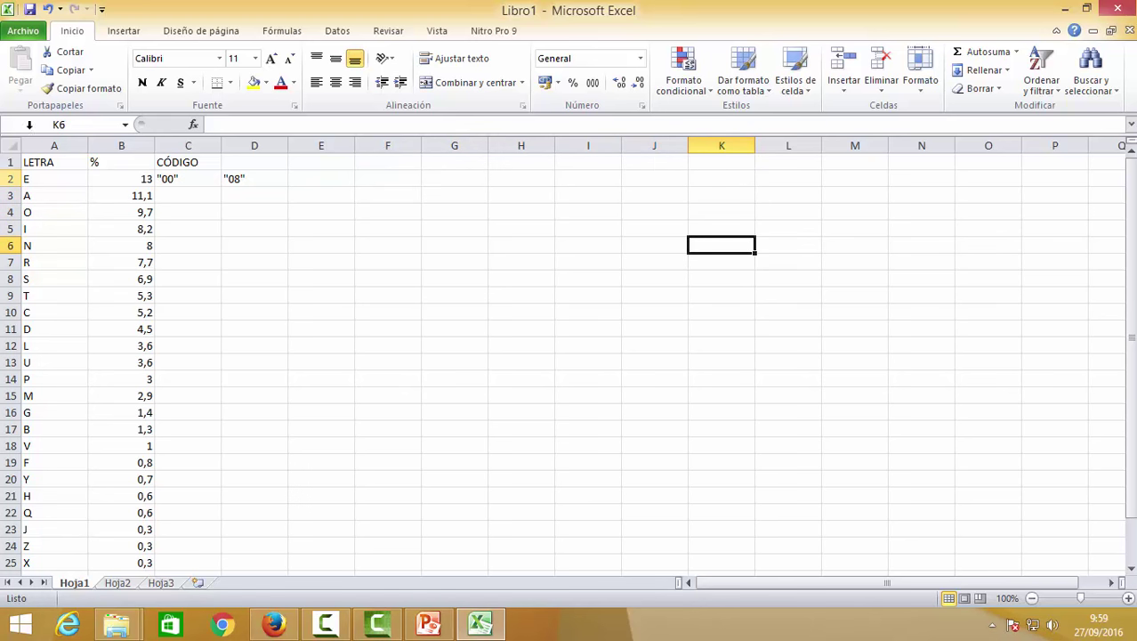
left_click(305, 178)
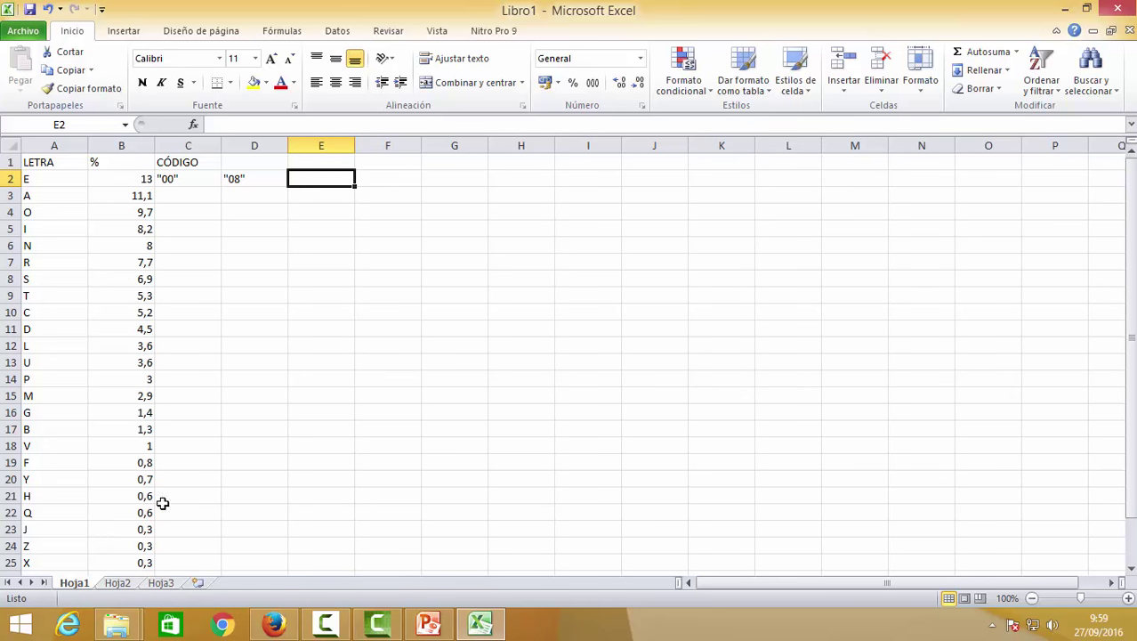
scroll(246, 384, "down", 1)
scroll(246, 384, "up", 1)
Step: Switch to the sheet Hoja2 and enter 0 in cell A1 and 1 in cell A2
left_click(118, 583)
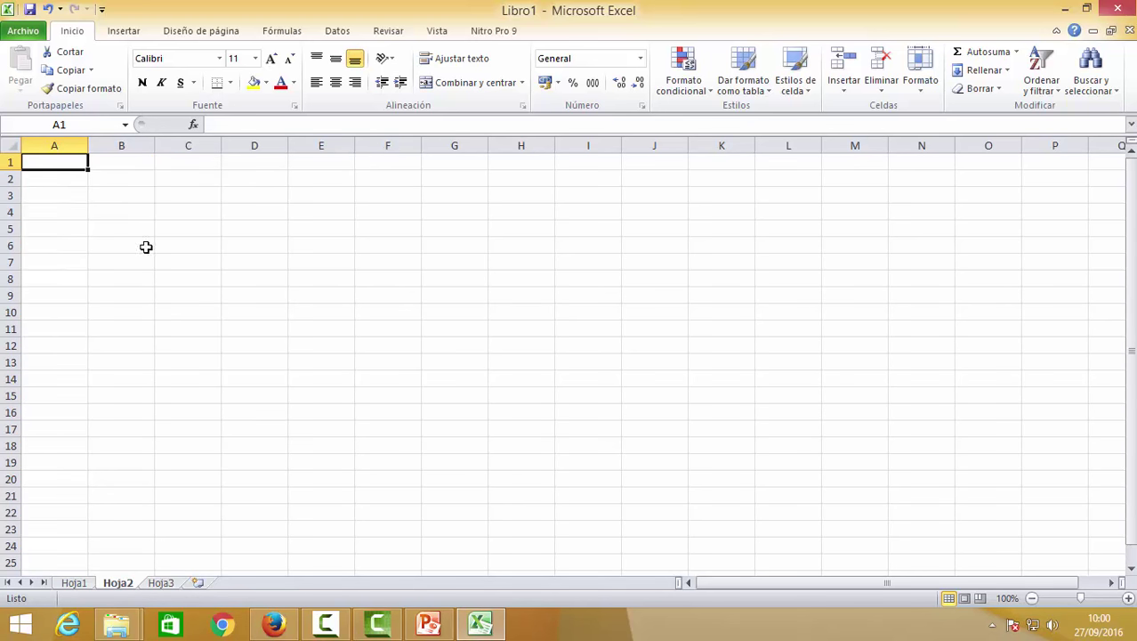
type("0")
key("Return")
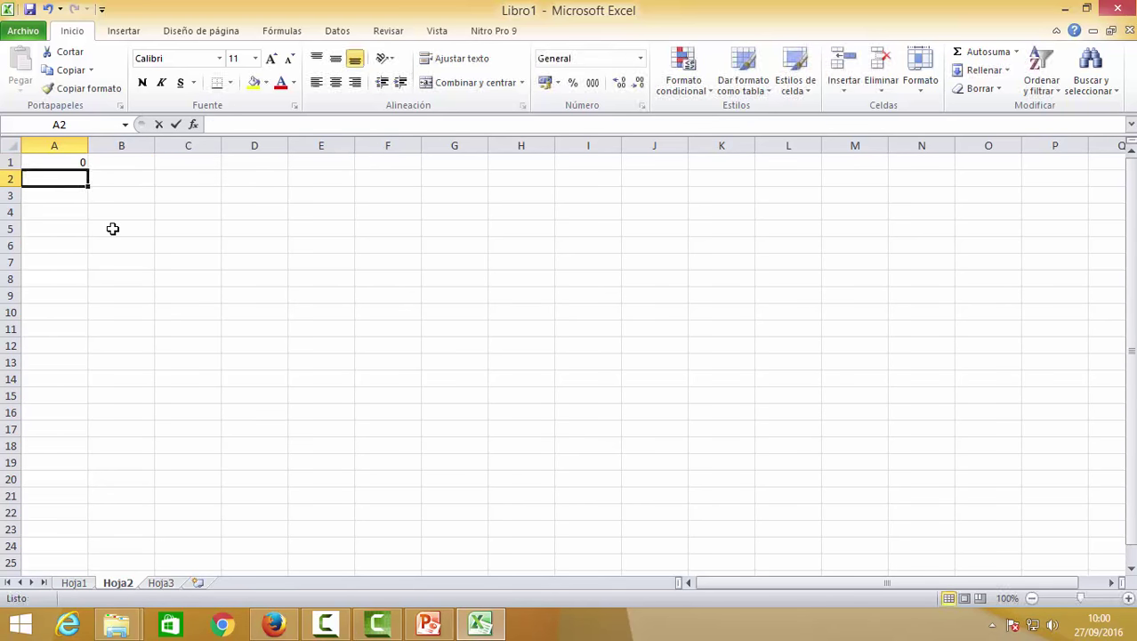
type("1")
key("Up")
key("Right")
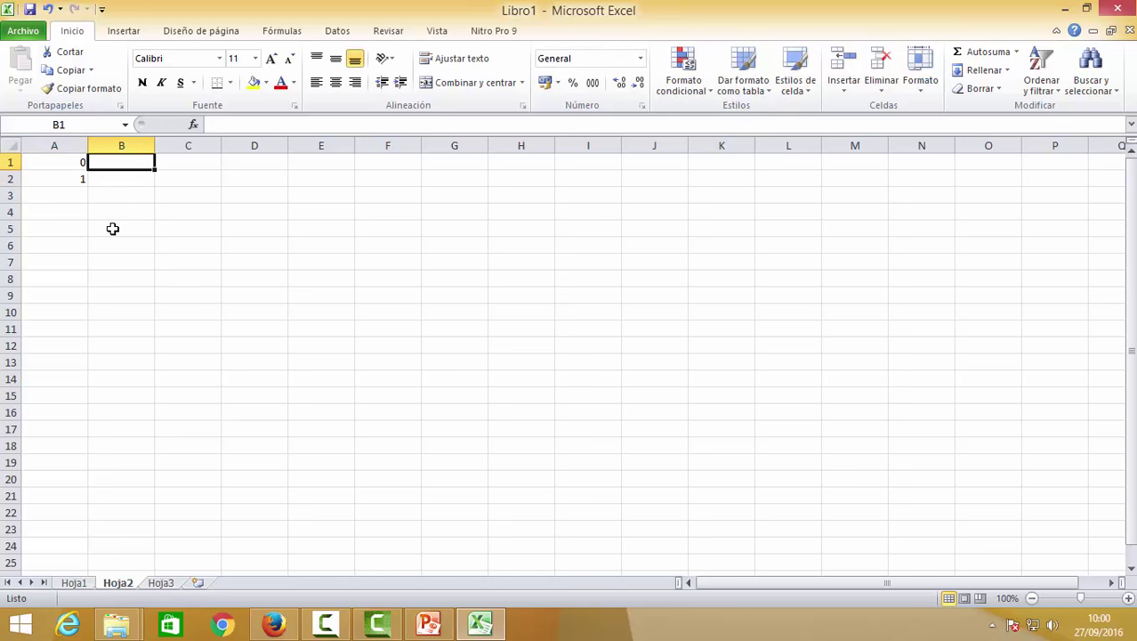
Step: Enter the numbers 1 to 10 across the first row in cells B1 to K1
type("1\t2\t3\t4\t5\t6\t7\t8\t9\t10")
key("Return")
key("Left")
key("Left")
key("Left")
key("Left")
key("Left")
key("Left")
key("Left")
key("Left")
key("Left")
key("Up")
key("Down")
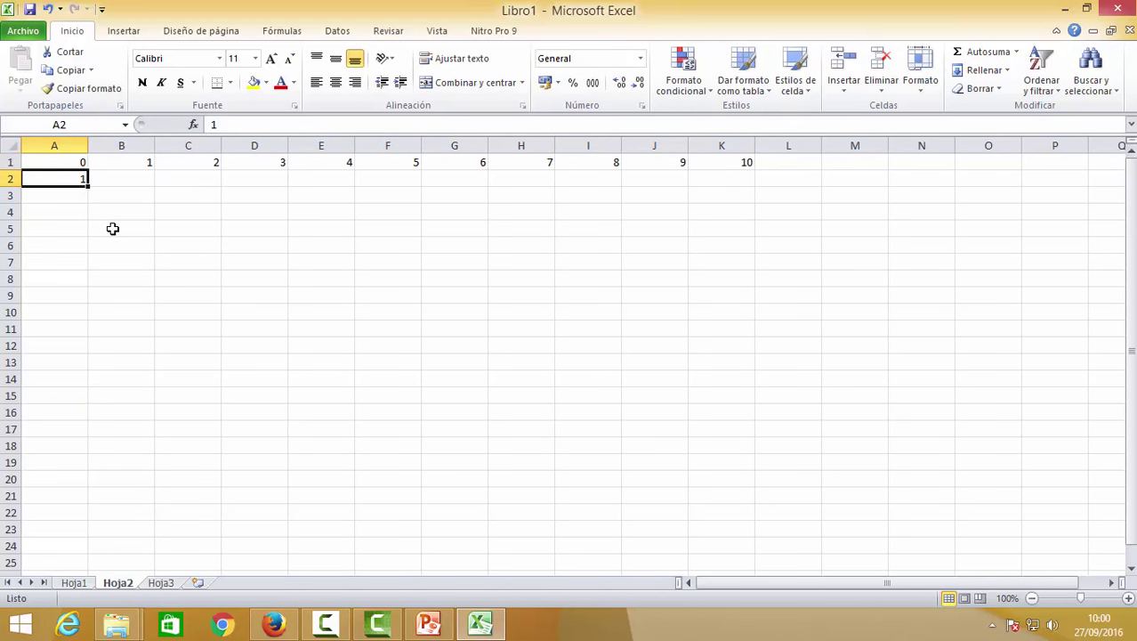
Step: Set cell A2 to 11, try to fill it across to K2, and undo the fill
type("11")
key("ctrl+Return")
left_click_drag(88, 184, 741, 187)
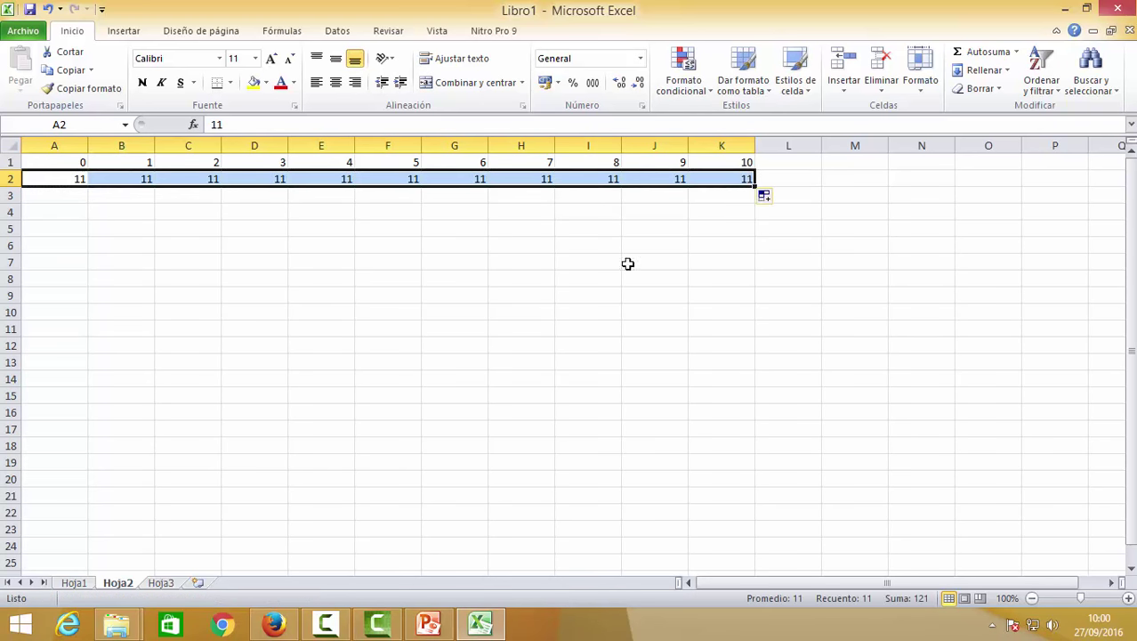
key("ctrl+z")
Step: Enter 12 in cell B2 and fill the series from A2:B2 across to K2
left_click(122, 178)
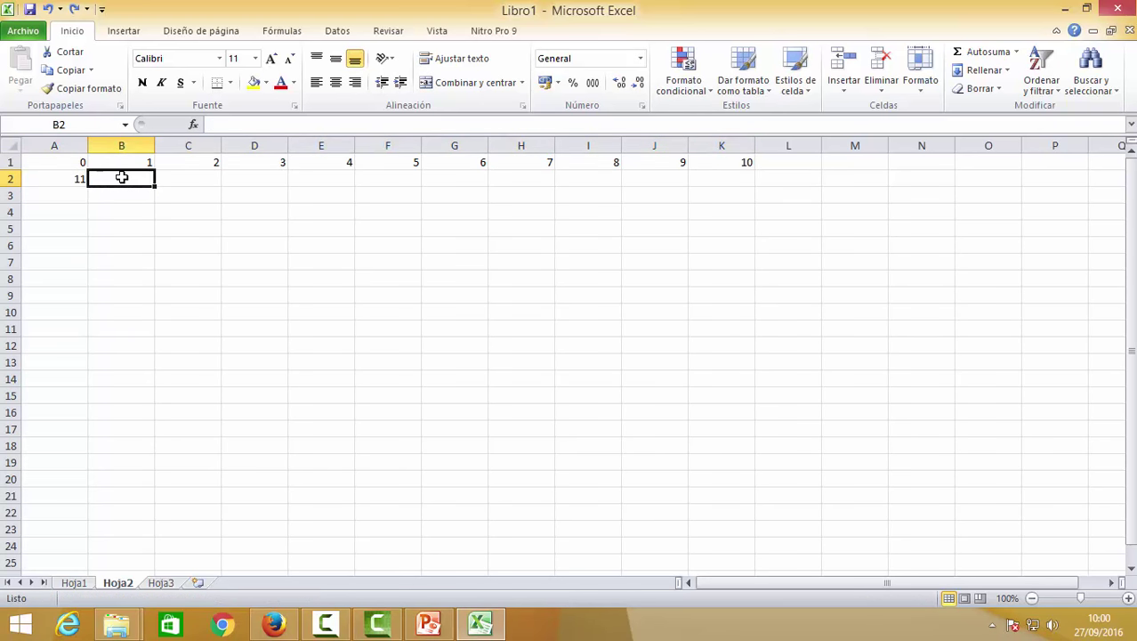
type("12")
key("Tab")
left_click_drag(81, 175, 155, 185)
left_click_drag(517, 200, 729, 196)
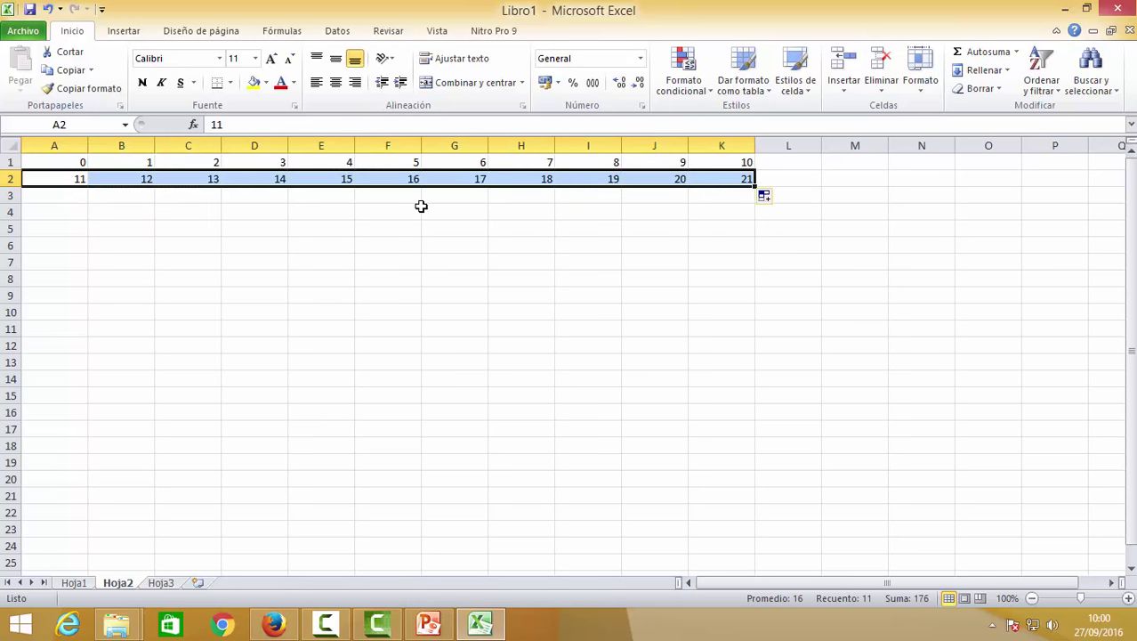
Step: Clear the number 10 from cell K1 at the end of the first row
left_click(698, 160)
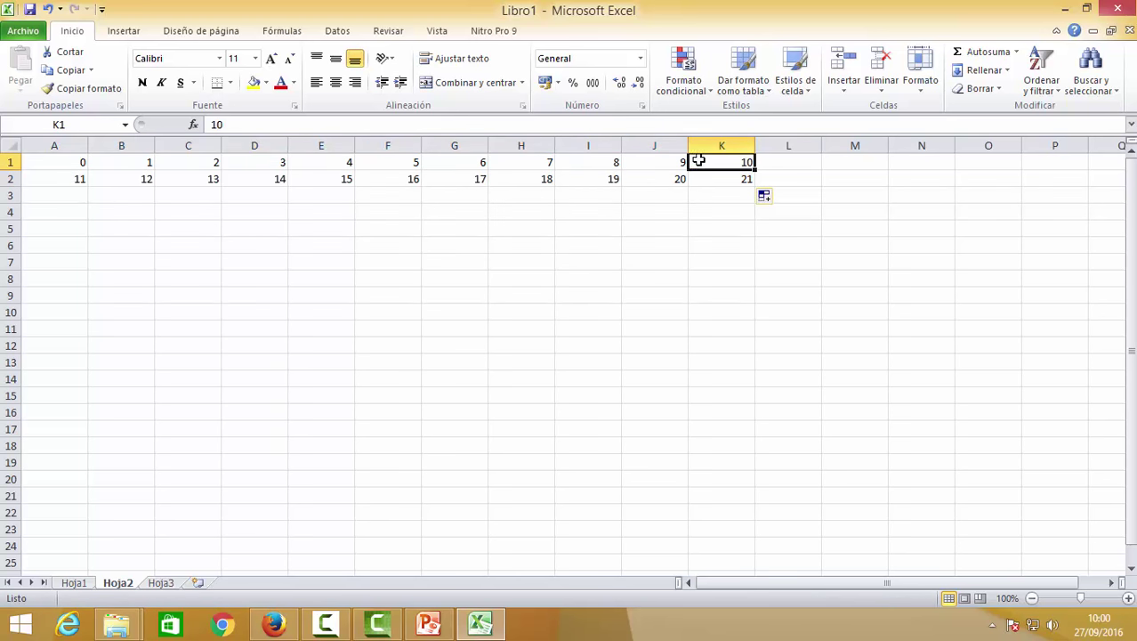
key("Delete")
key("Down")
key("Down")
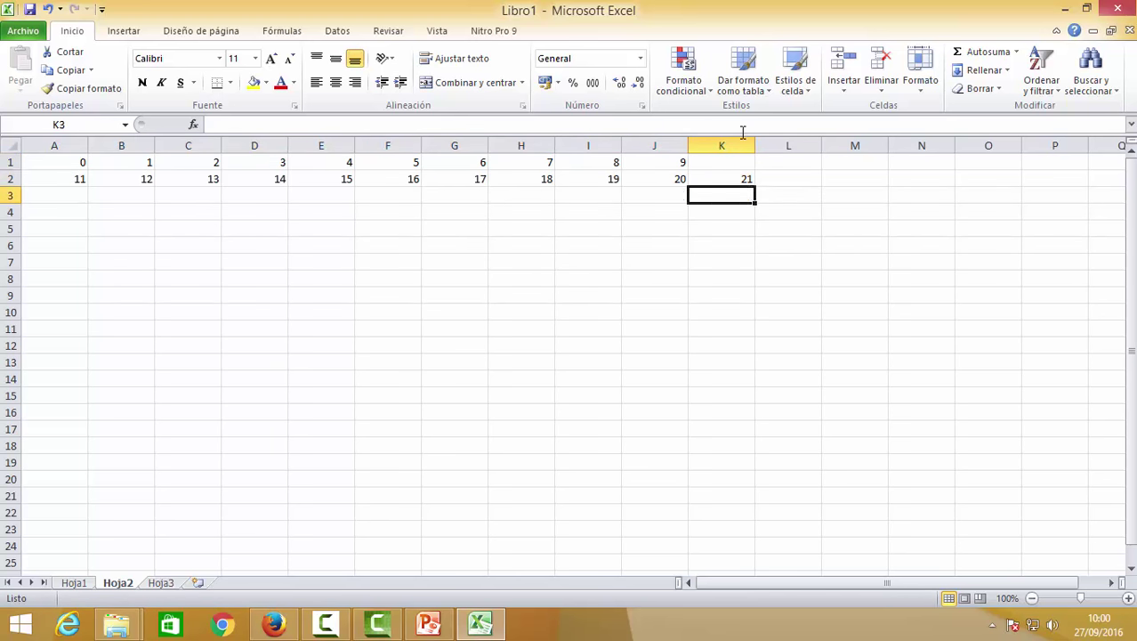
Step: Set cell A2 to 10 and cell B2 to 11 as the start of the second row's series
key("Up")
key("Left")
key("Left")
key("Left")
key("Home")
type("10")
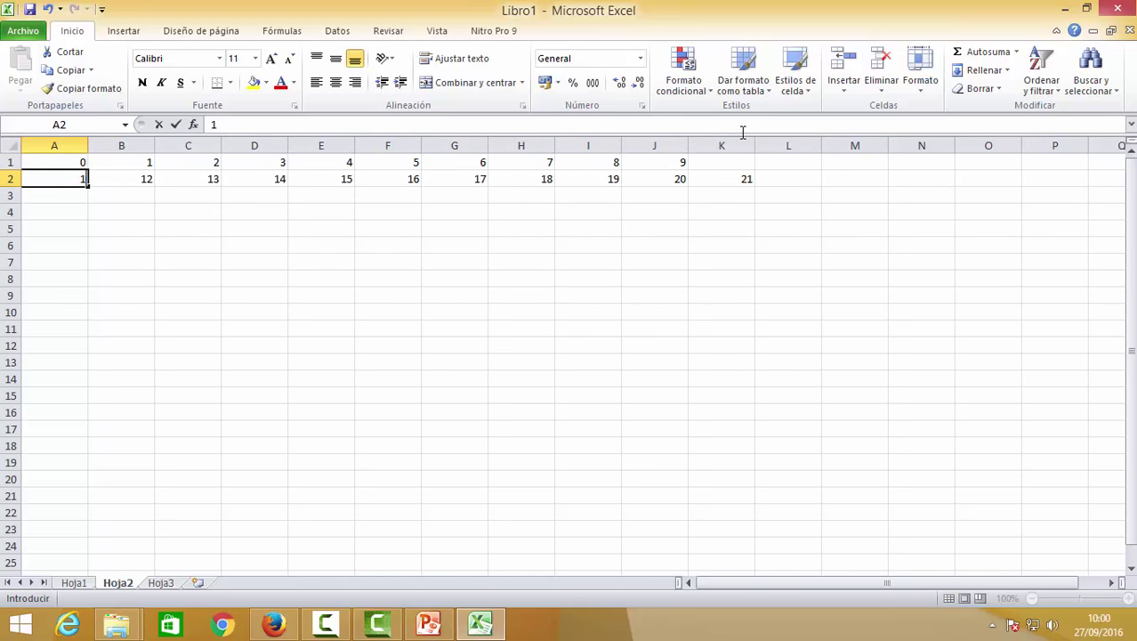
key("Right")
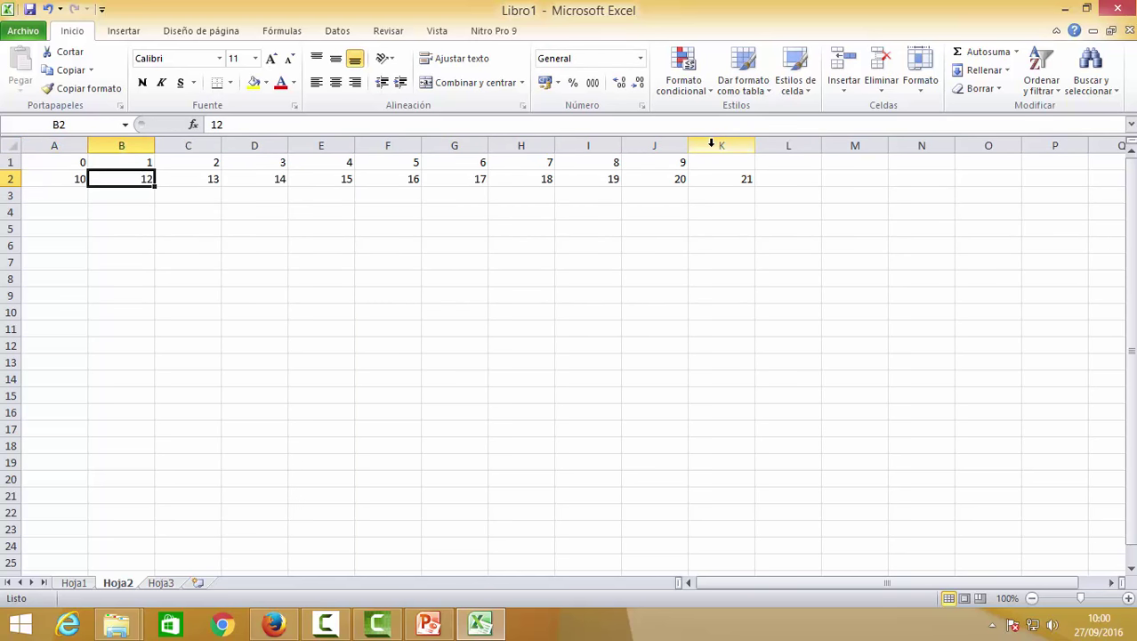
type("11")
key("Left")
key("shift+Right")
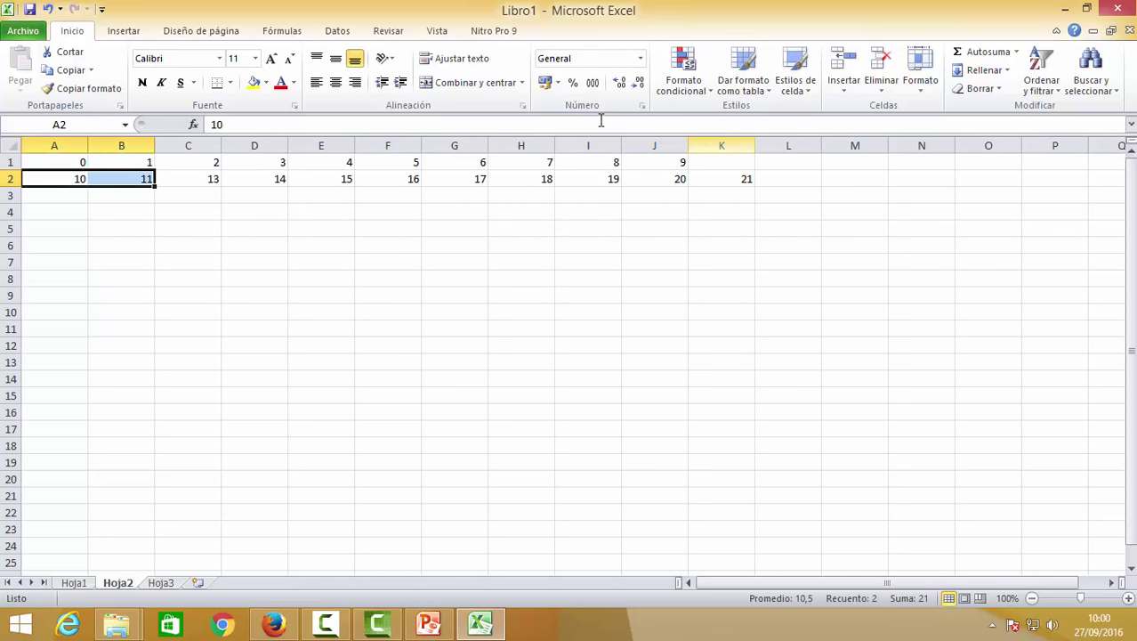
Step: Fill the series from A2:B2 across to J2 and clear cell K2
left_click_drag(155, 185, 691, 197)
left_click(724, 177)
key("Delete")
Step: Fill the series from A1:A2 down to A11 and the series from B1:B2 down to B10
key("Left")
key("Left")
key("Left")
key("Left")
key("Left")
key("Left")
key("Left")
key("Left")
key("Left")
key("Left")
key("Up")
key("shift+Down")
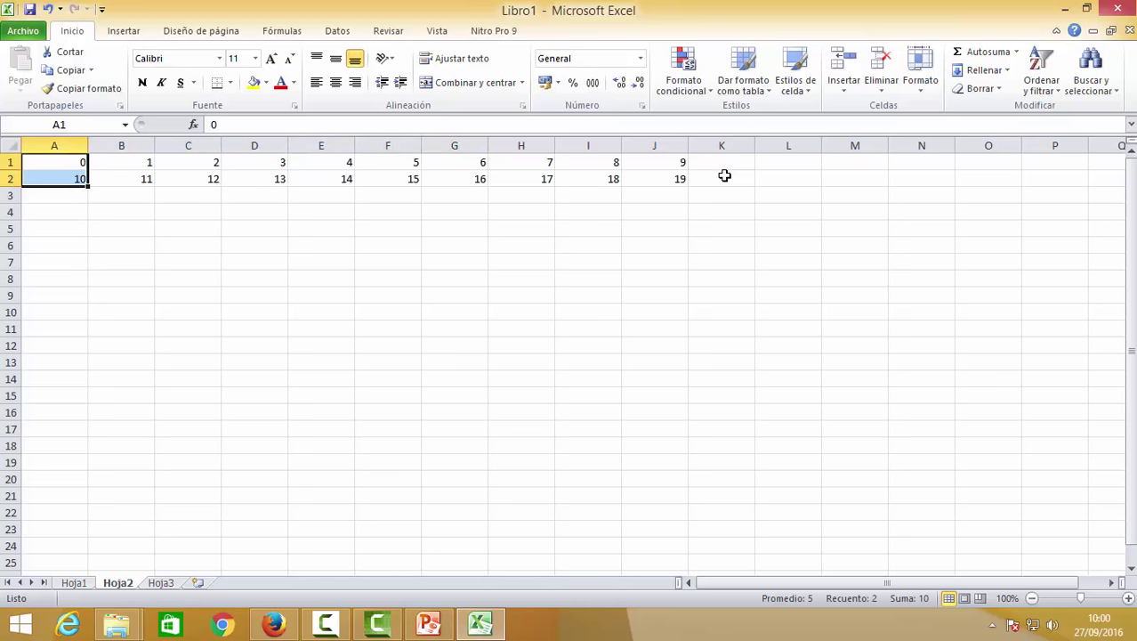
left_click_drag(88, 186, 83, 336)
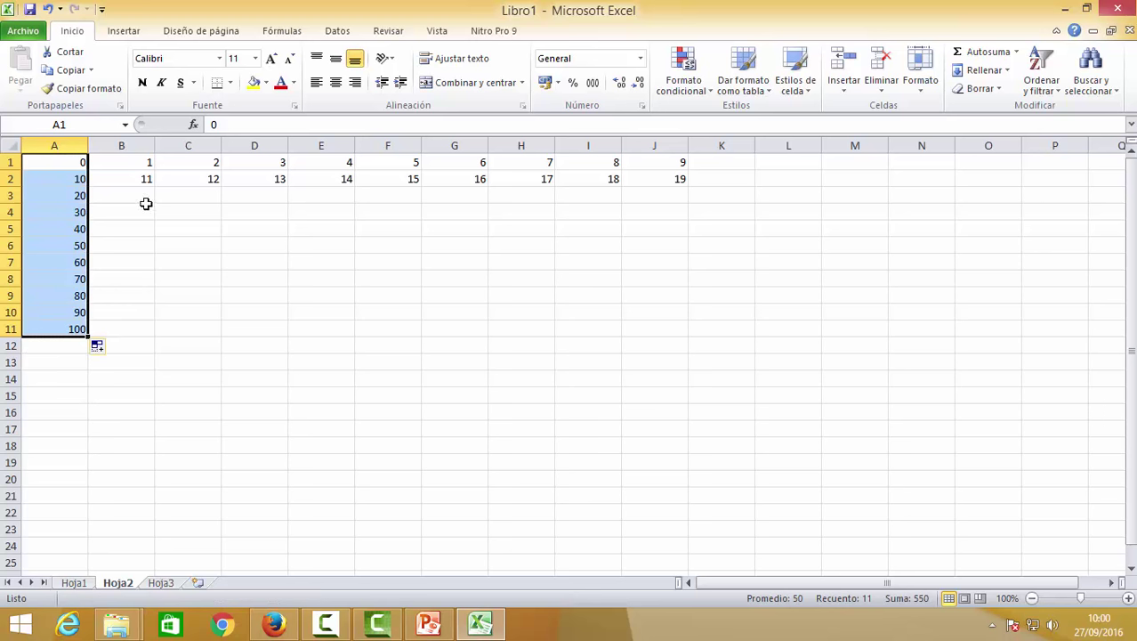
left_click_drag(147, 164, 152, 316)
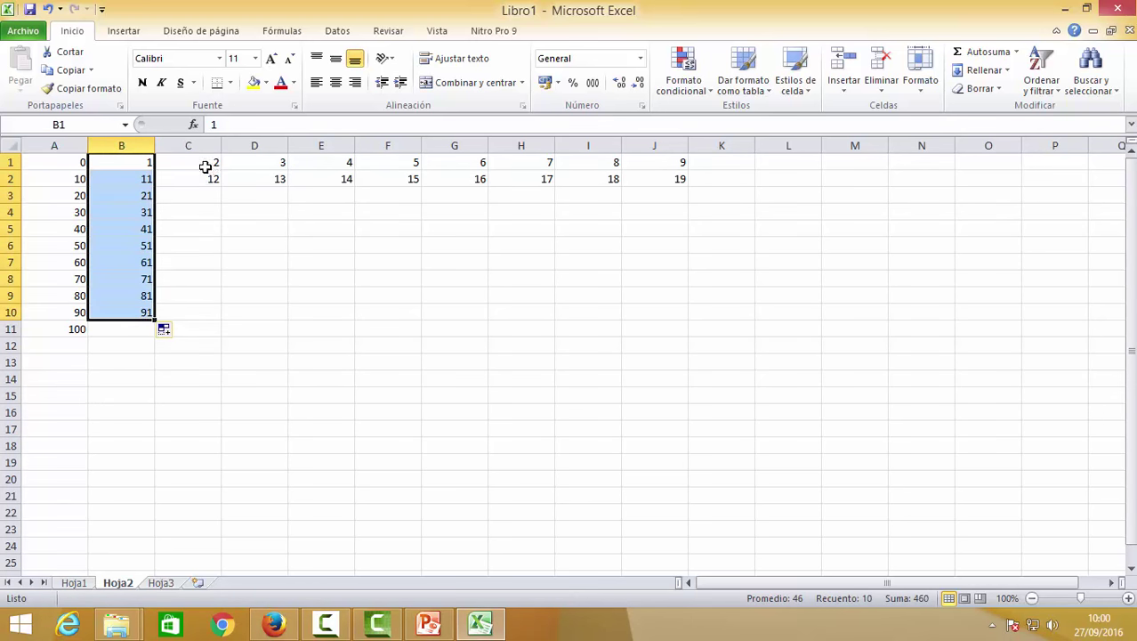
Step: Fill the series in each of columns C to J down to row 10 and clear the extra value in cell A11
left_click_drag(207, 165, 226, 315)
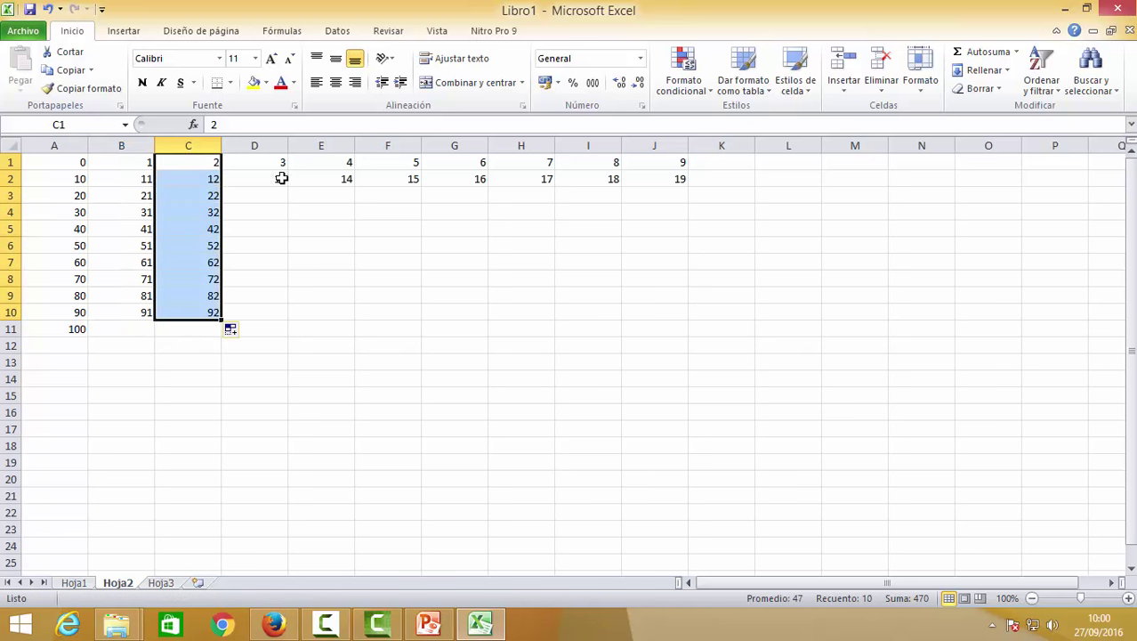
left_click_drag(282, 167, 292, 316)
left_click_drag(347, 164, 355, 317)
left_click_drag(414, 168, 423, 320)
left_click_drag(480, 165, 490, 319)
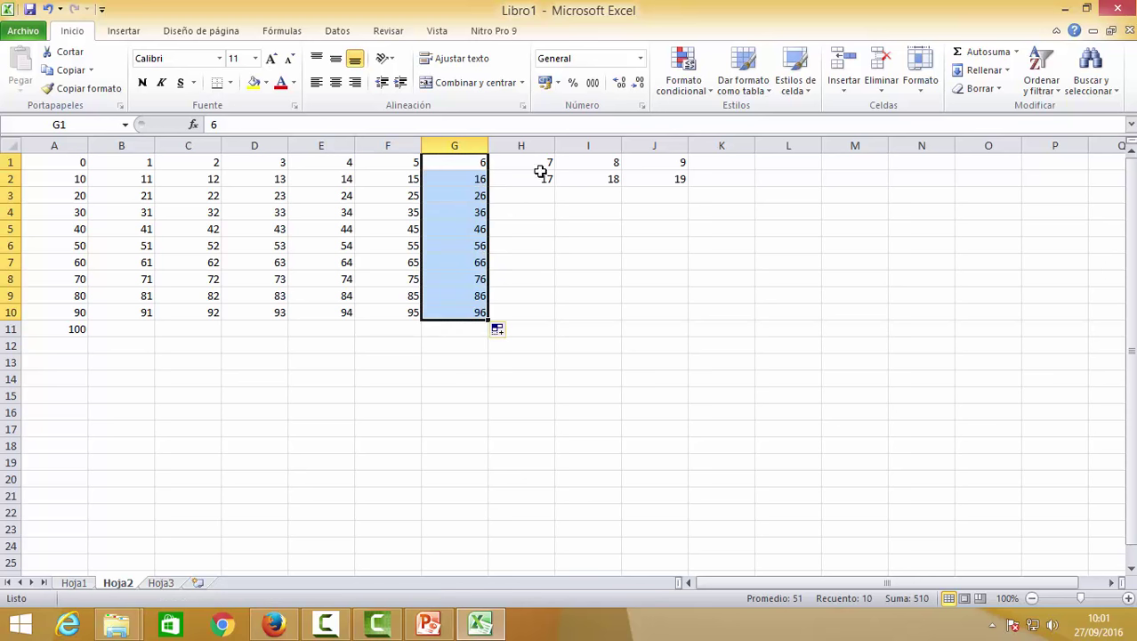
left_click_drag(540, 167, 556, 317)
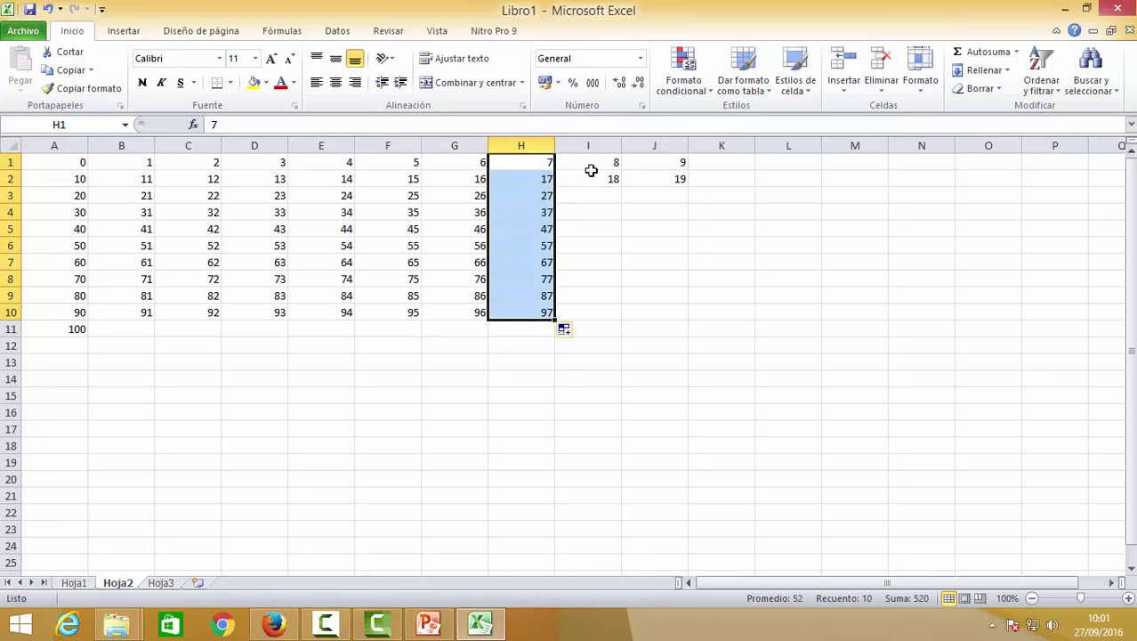
left_click_drag(589, 168, 623, 318)
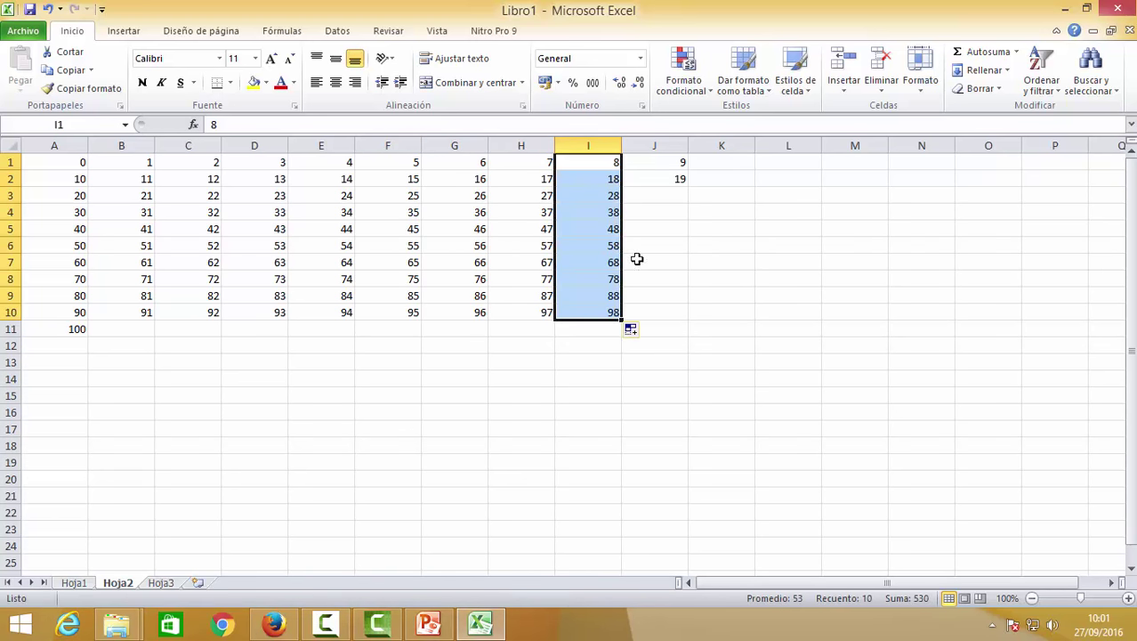
left_click_drag(678, 162, 692, 317)
left_click(69, 327)
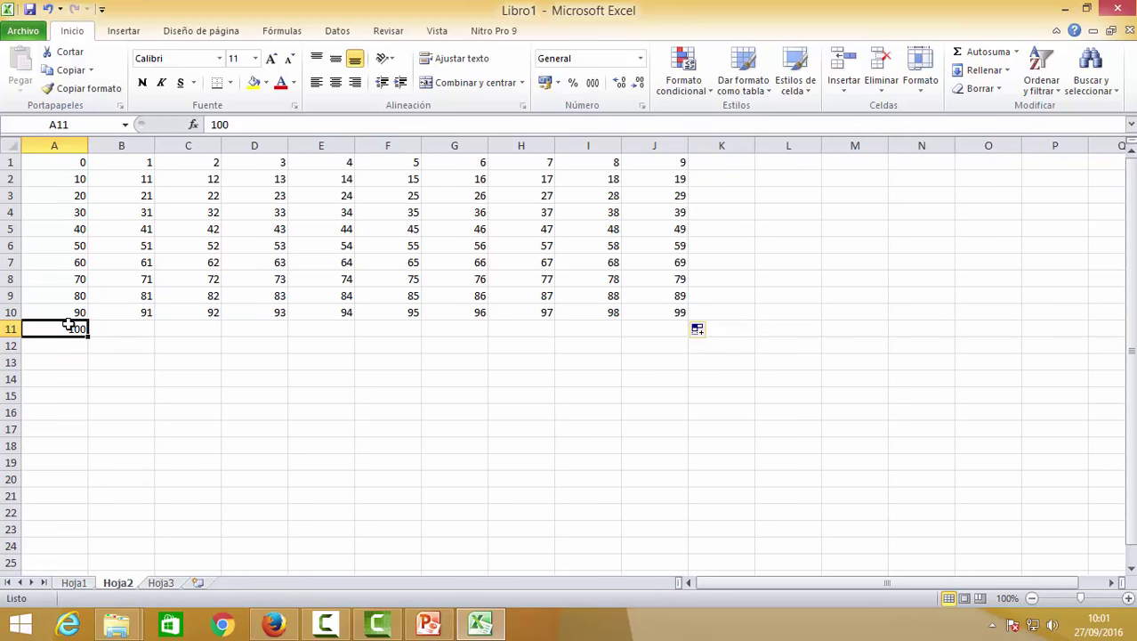
key("Delete")
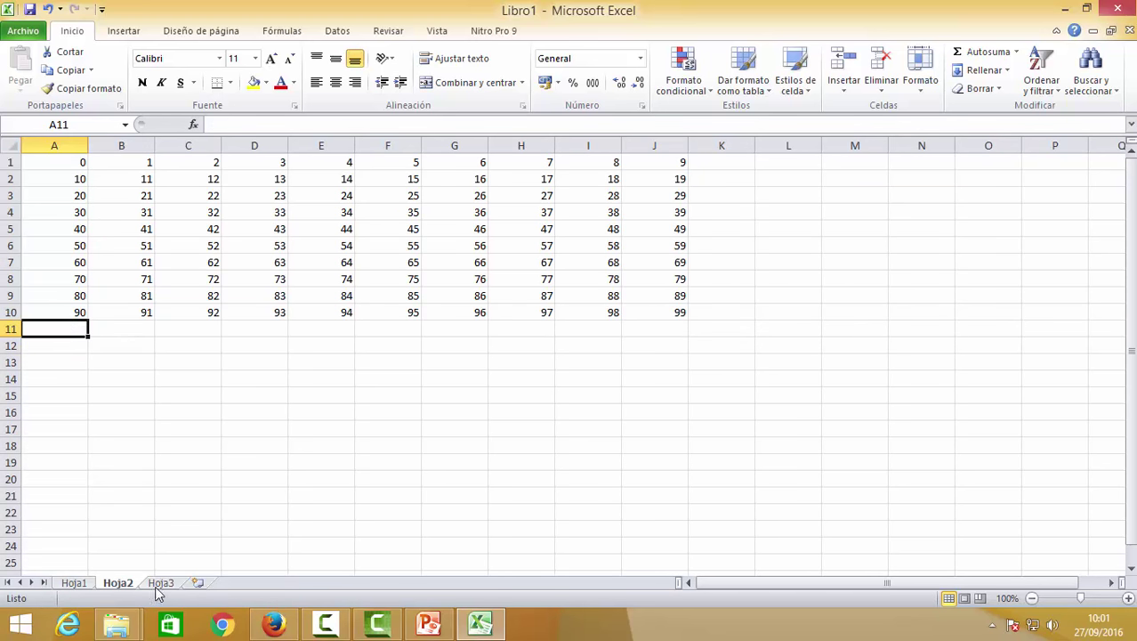
Step: On Hoja1, narrow columns C to O to fit two-digit codes and make columns P to T slightly wider than those
left_click(73, 583)
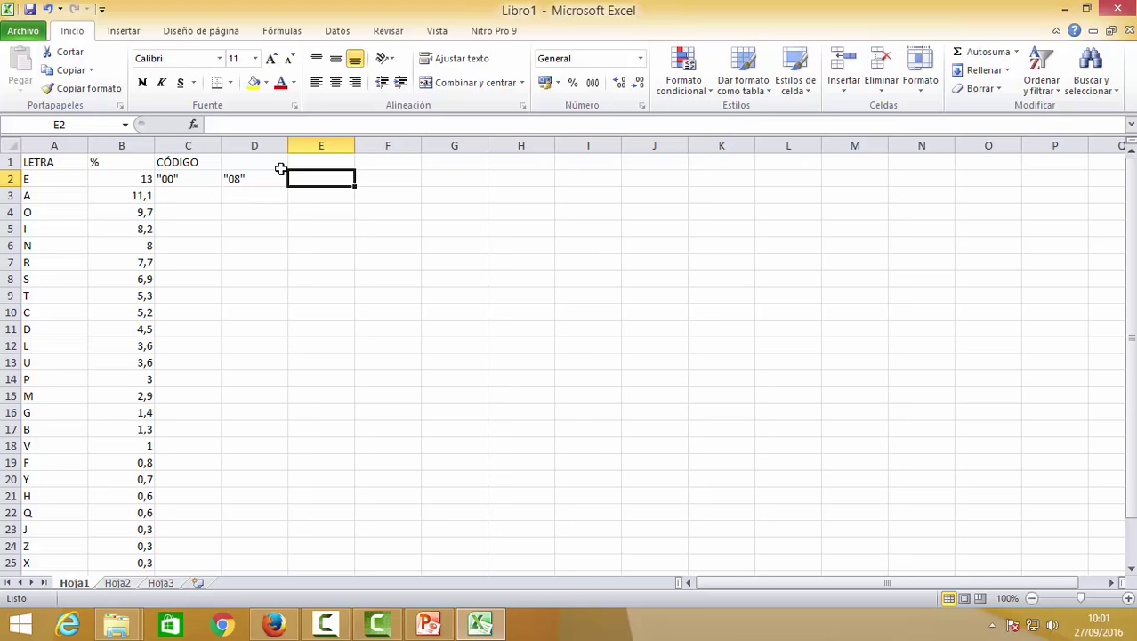
left_click(213, 145)
left_click_drag(213, 145, 910, 153)
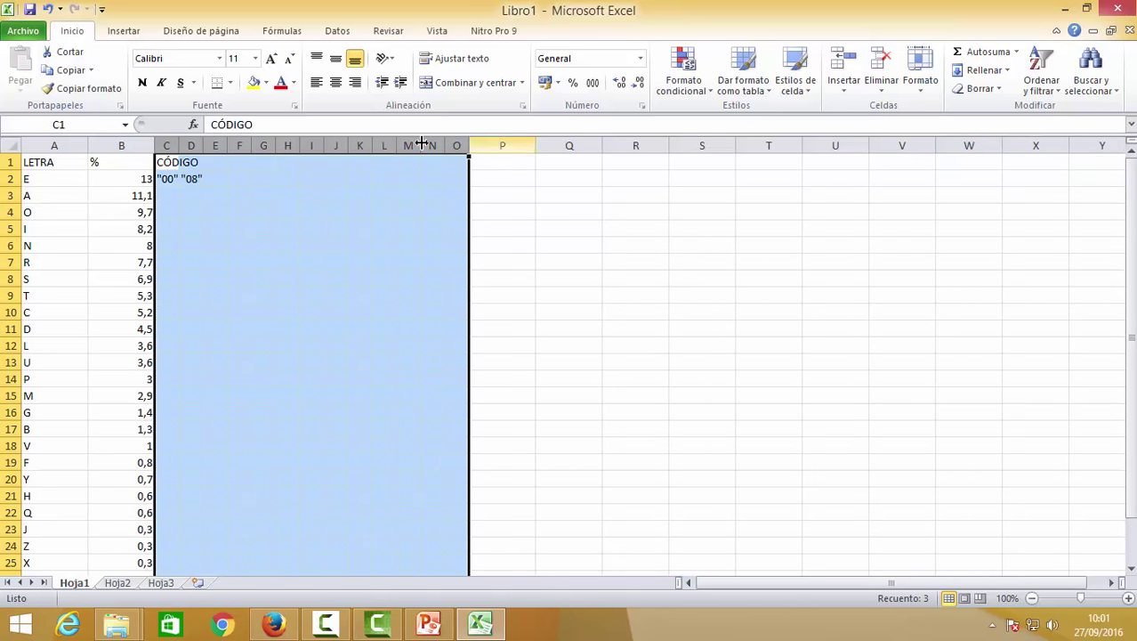
left_click_drag(483, 145, 769, 147)
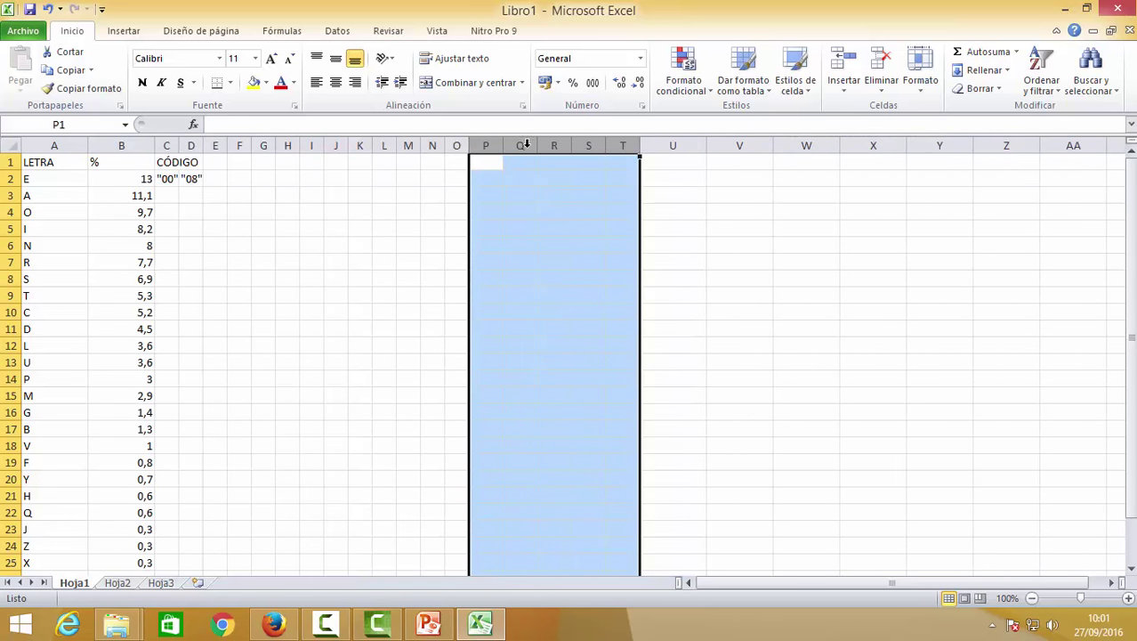
Step: Enter the codes "13", "45" and "63", including the quotation marks, in cells E2 to G2 for letter E
left_click(219, 175)
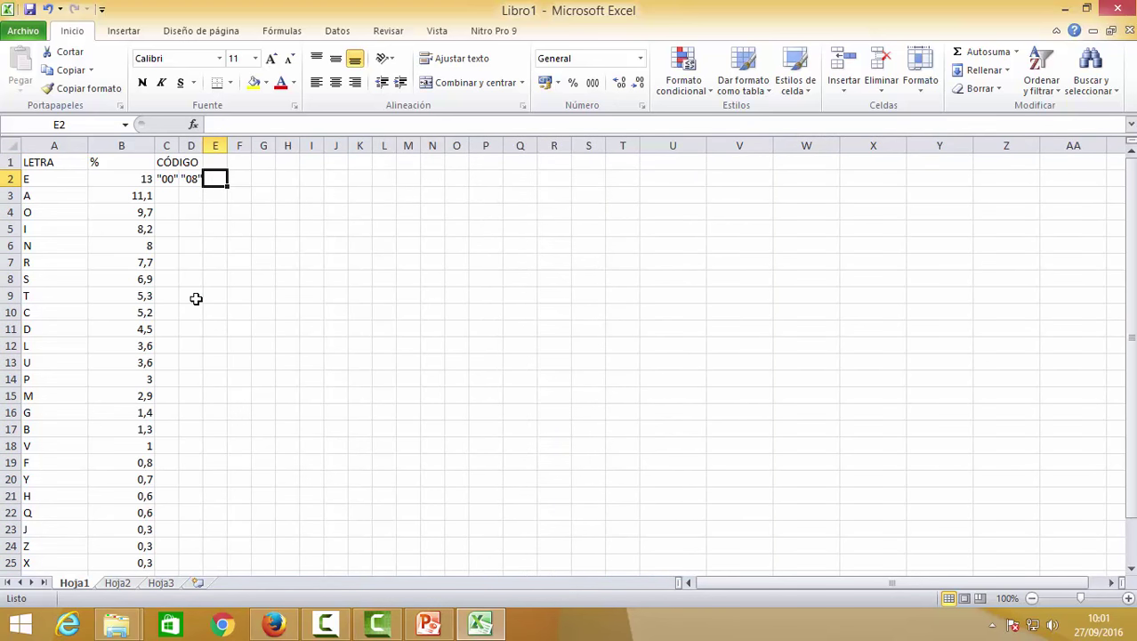
type("\"13")
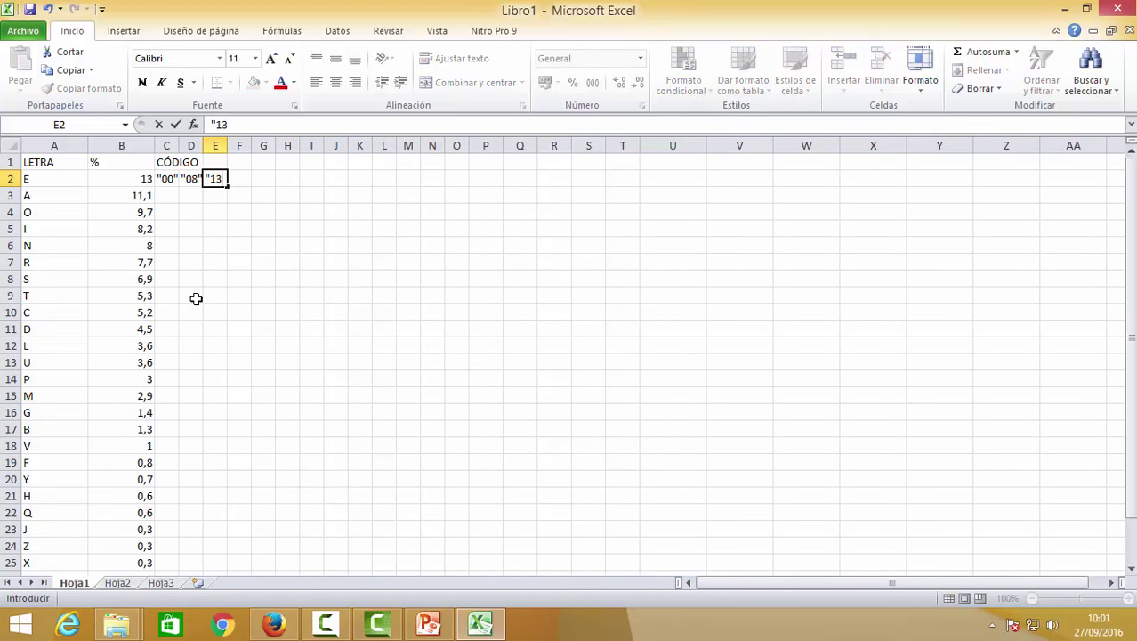
key("Tab")
type("\"45")
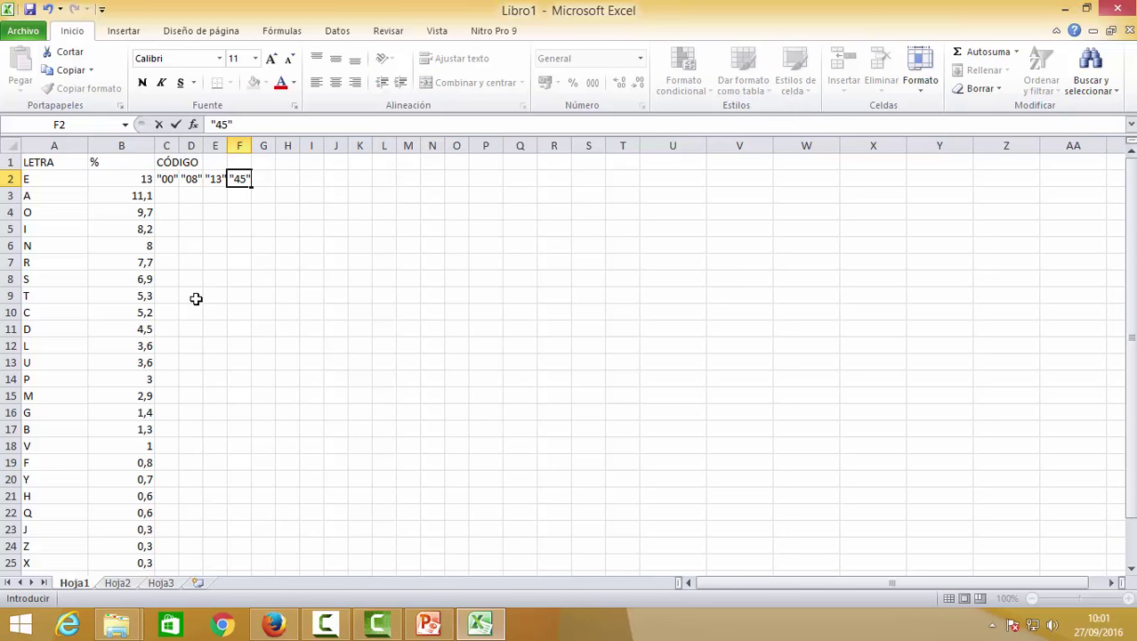
key("Tab")
type("\"")
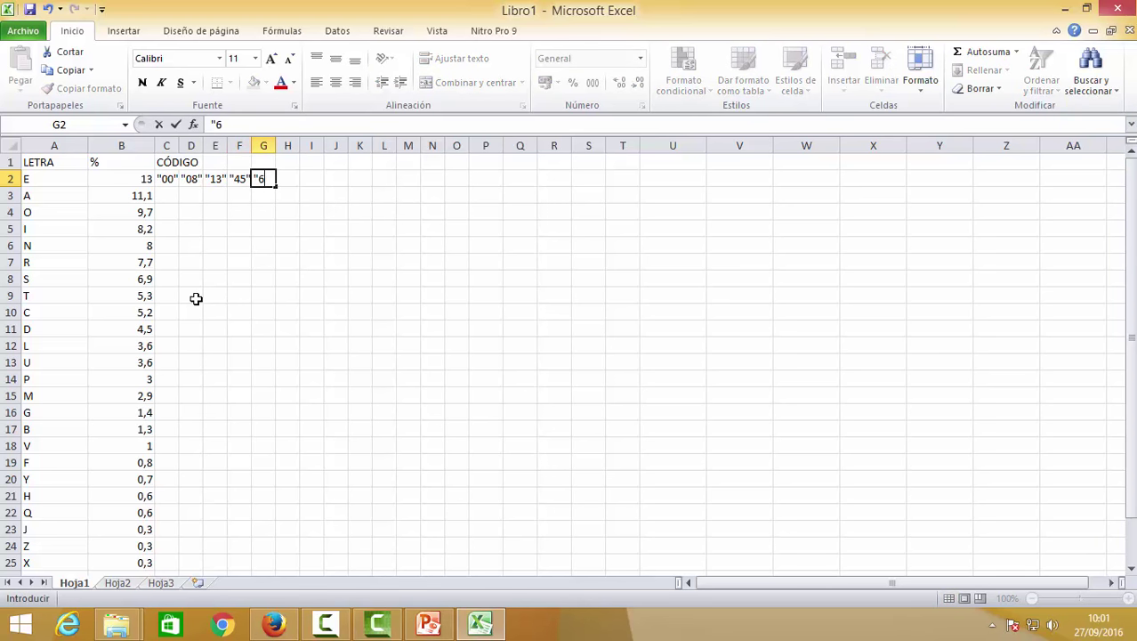
key("Tab")
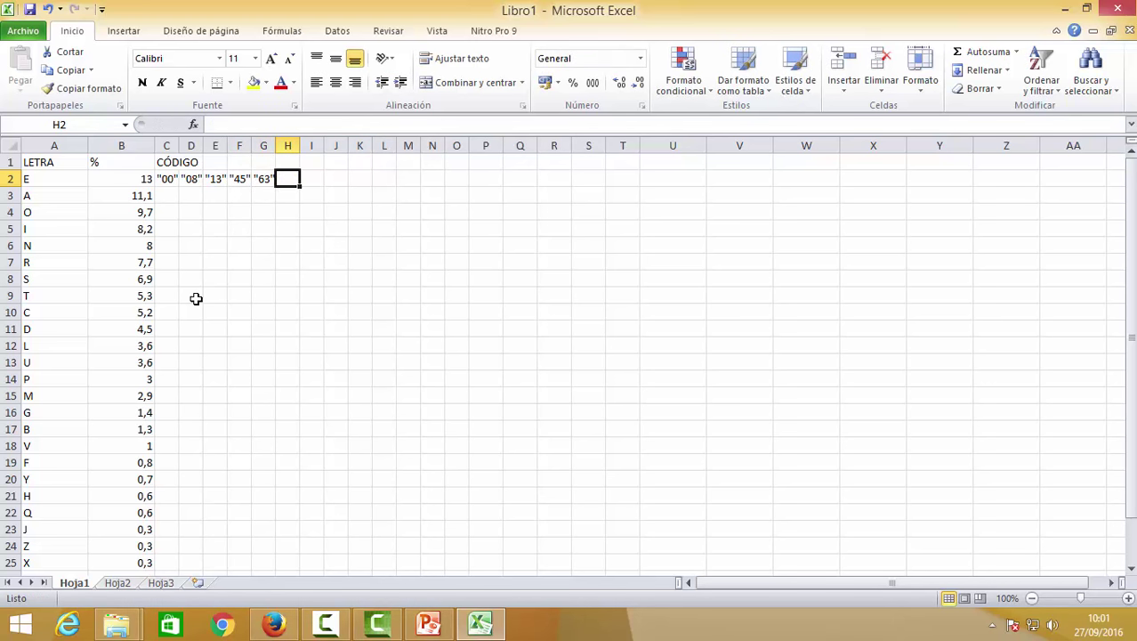
Step: Enter the codes "71", "74" and "75", including the quotation marks, in cells H2 to J2
type("\"")
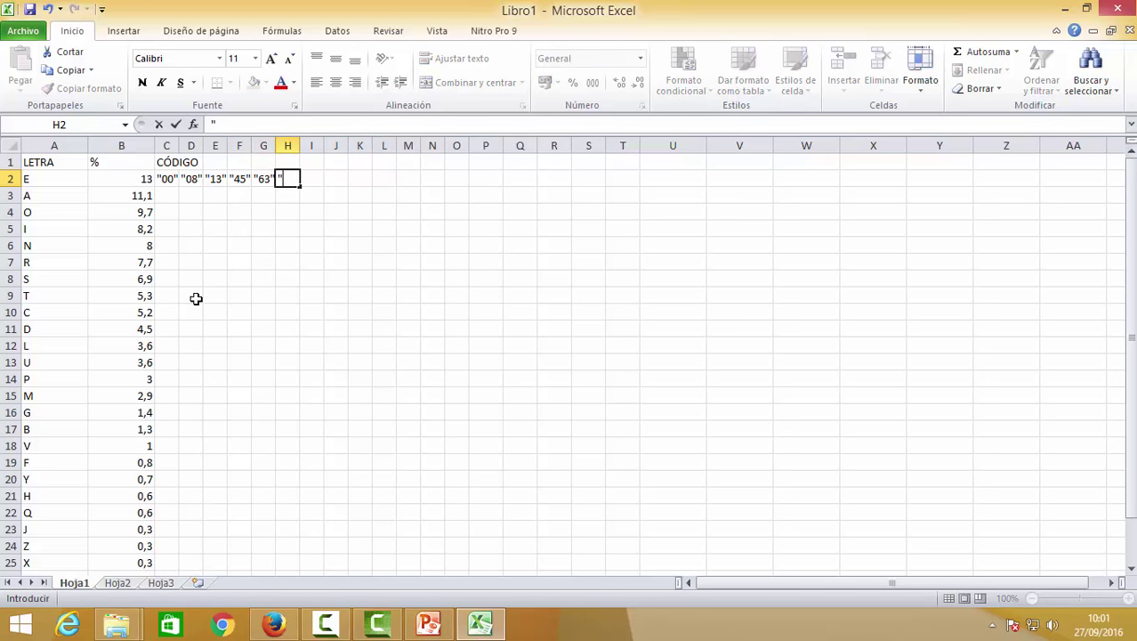
type("71\"")
key("Tab")
type("\"")
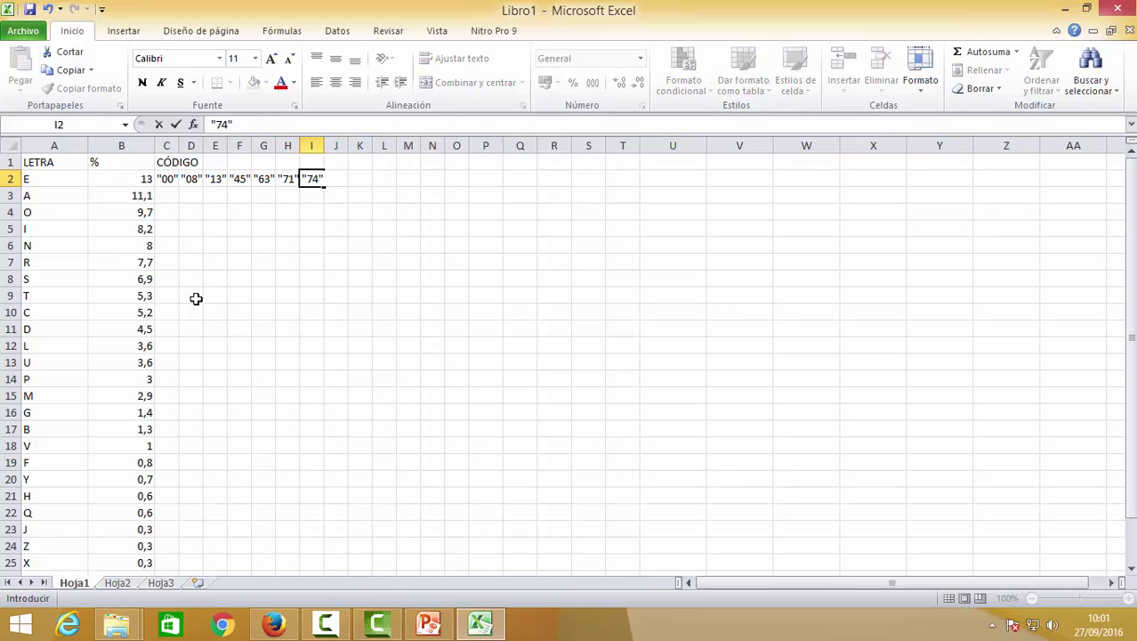
type("74\"")
key("Tab")
type("\"")
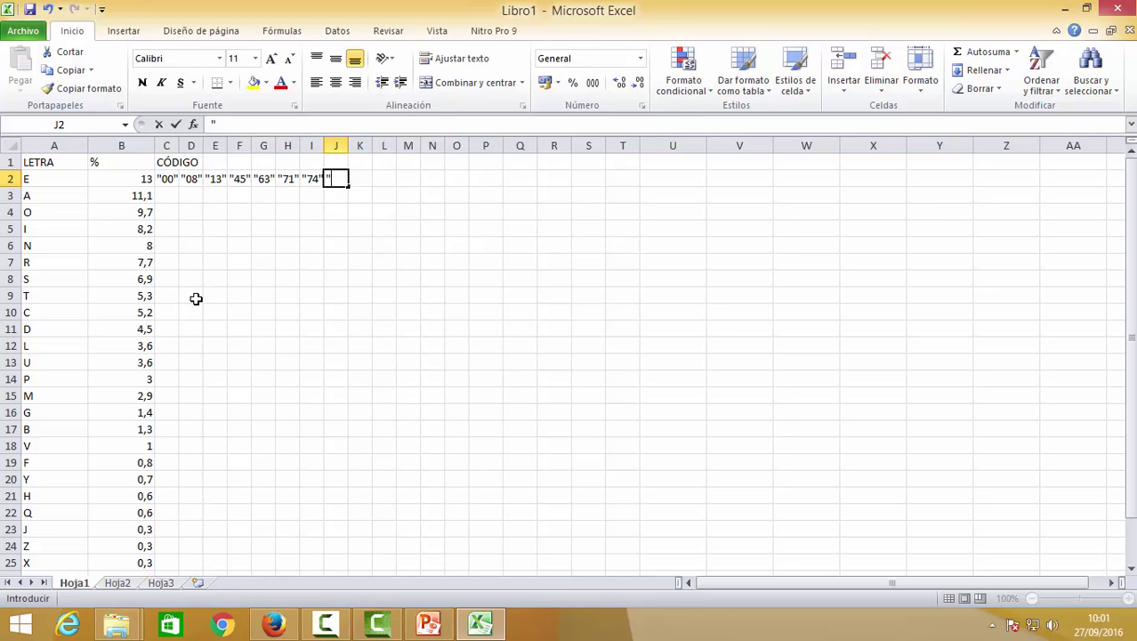
key("Tab")
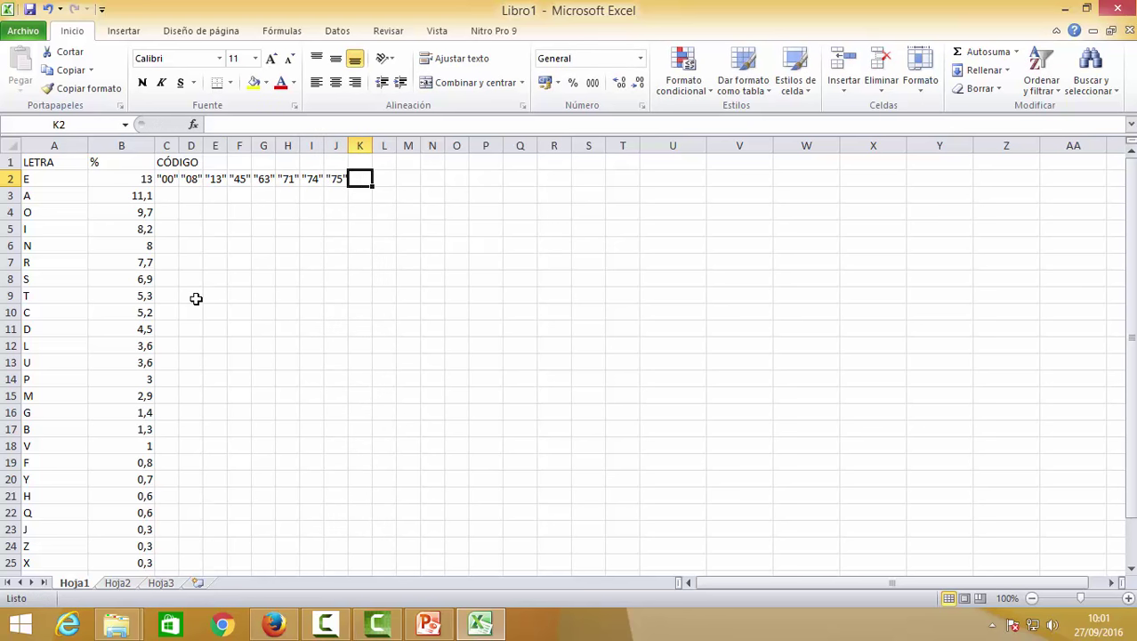
Step: Enter the codes "80" in K2, "81" in L2 and "91""95" in M2, including the quotation marks
type("\"80")
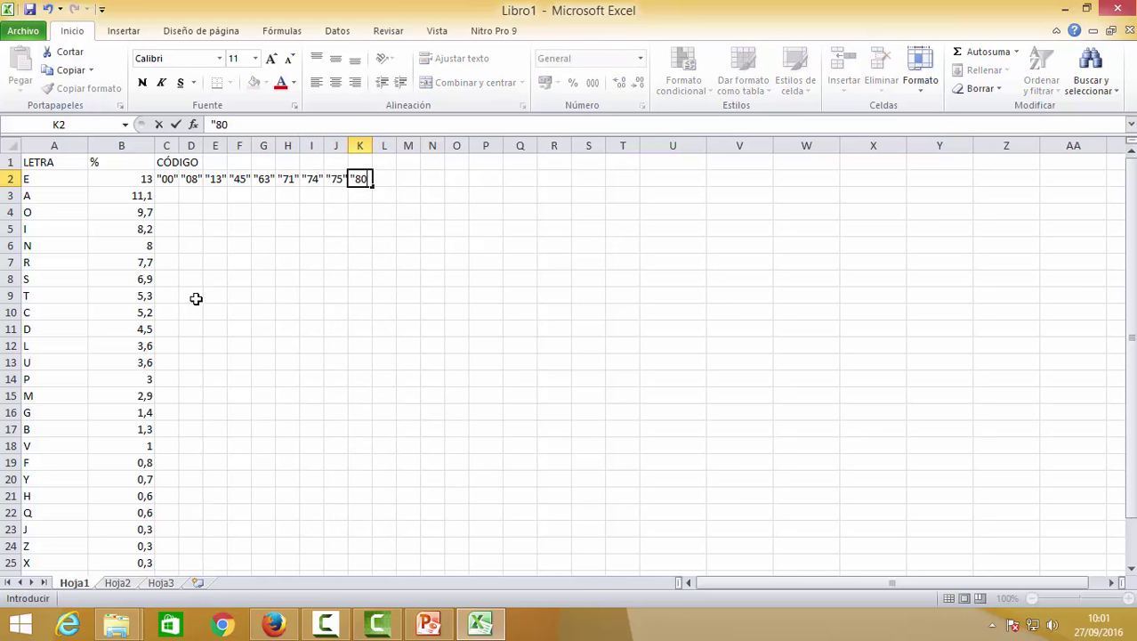
type("\"")
key("Tab")
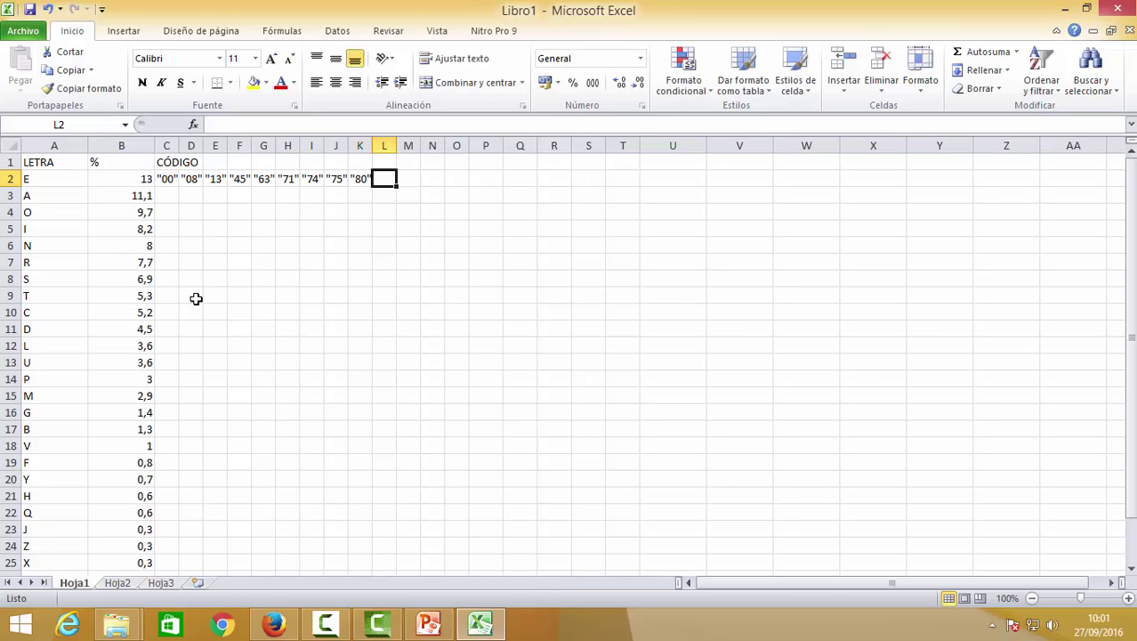
type("\"81")
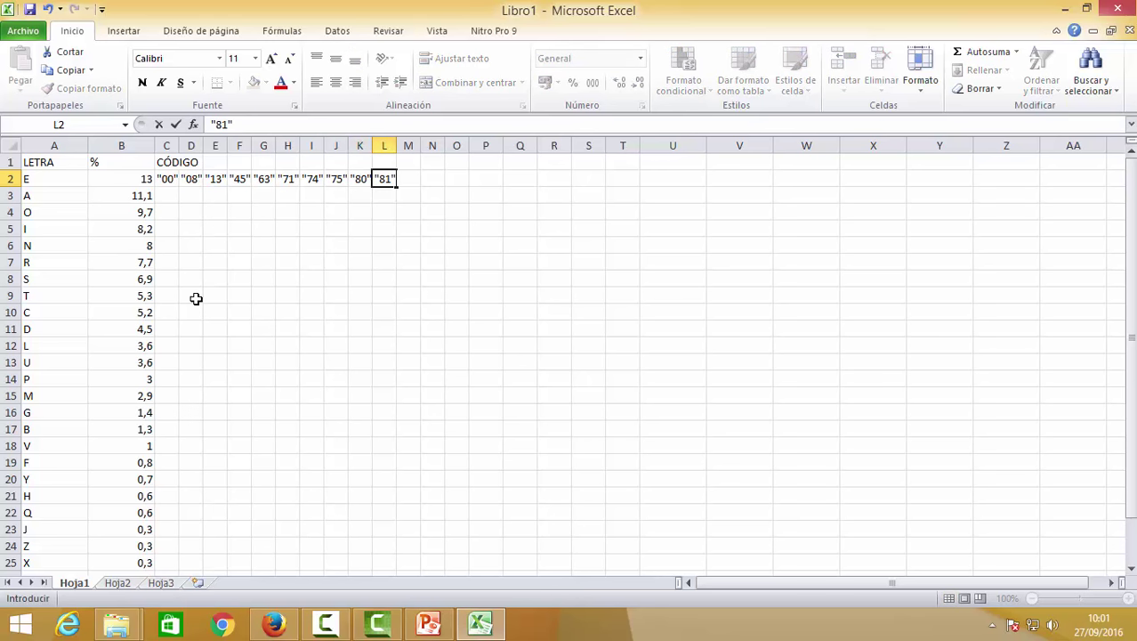
key("Tab")
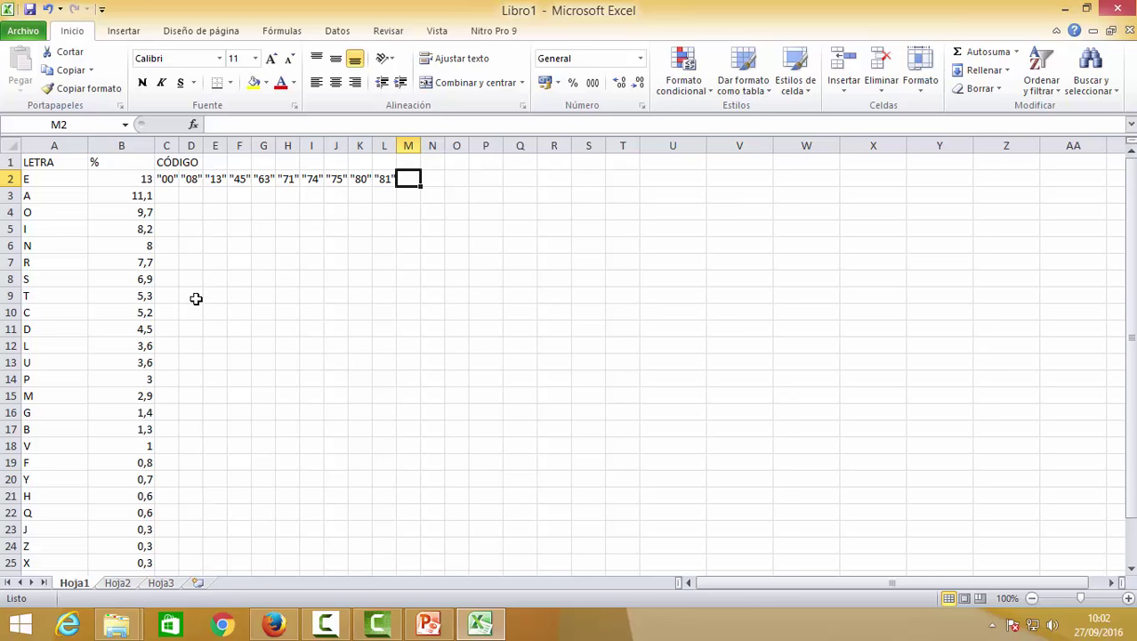
type("\"")
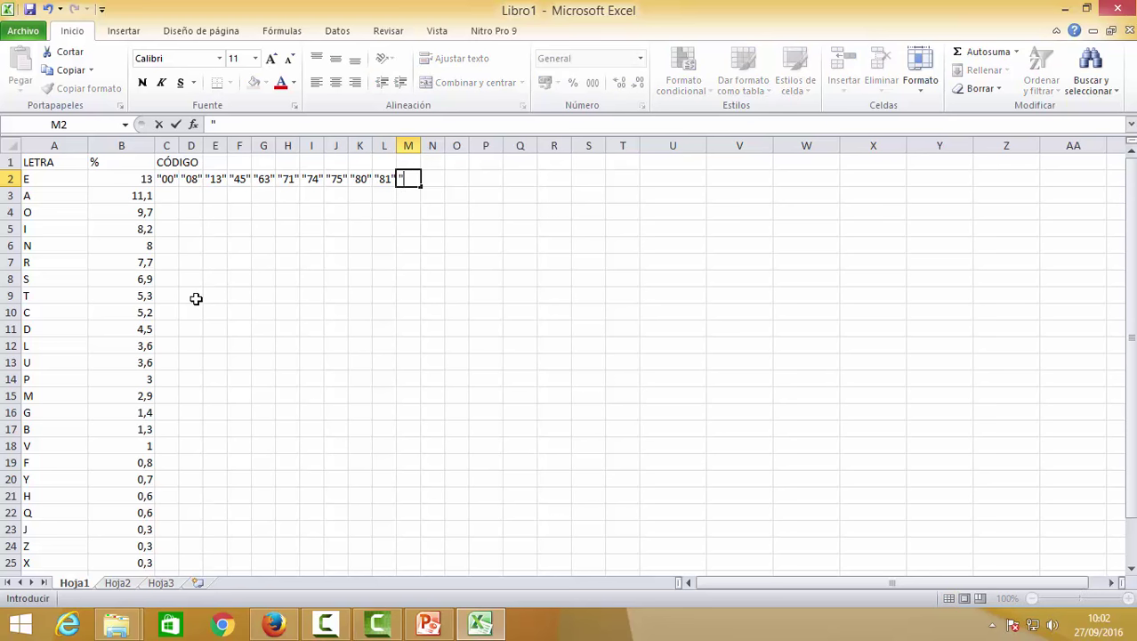
type("91\"\"95\"")
key("Return")
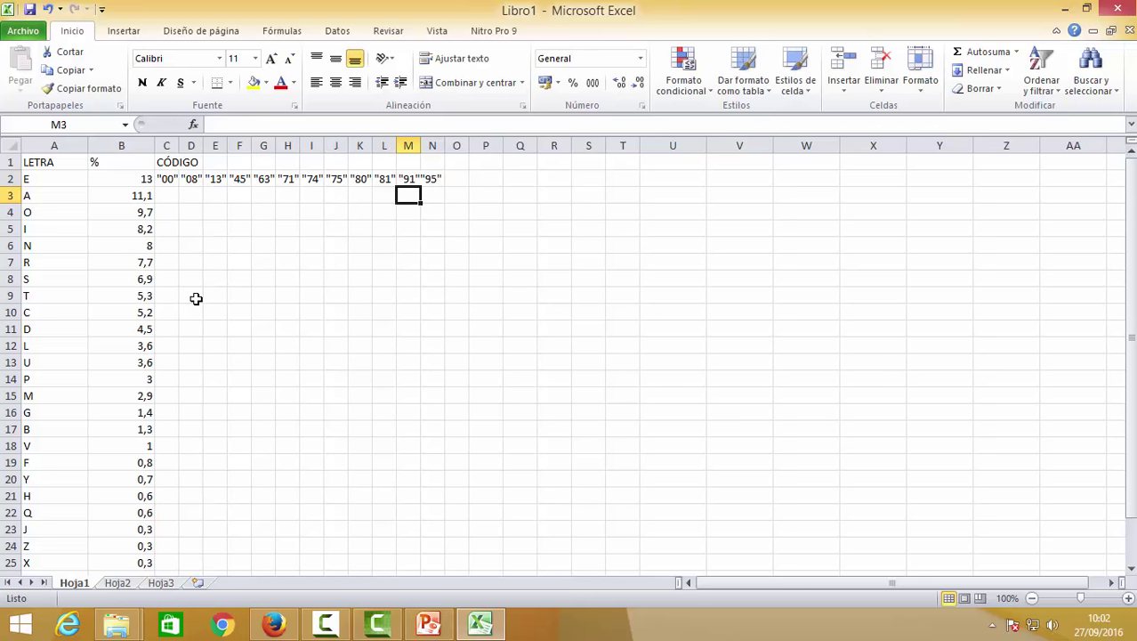
Step: Remove the extra code from cell M2 so that it contains only "91" with its quotation marks
key("Up")
key("Right")
key("Left")
key("Right")
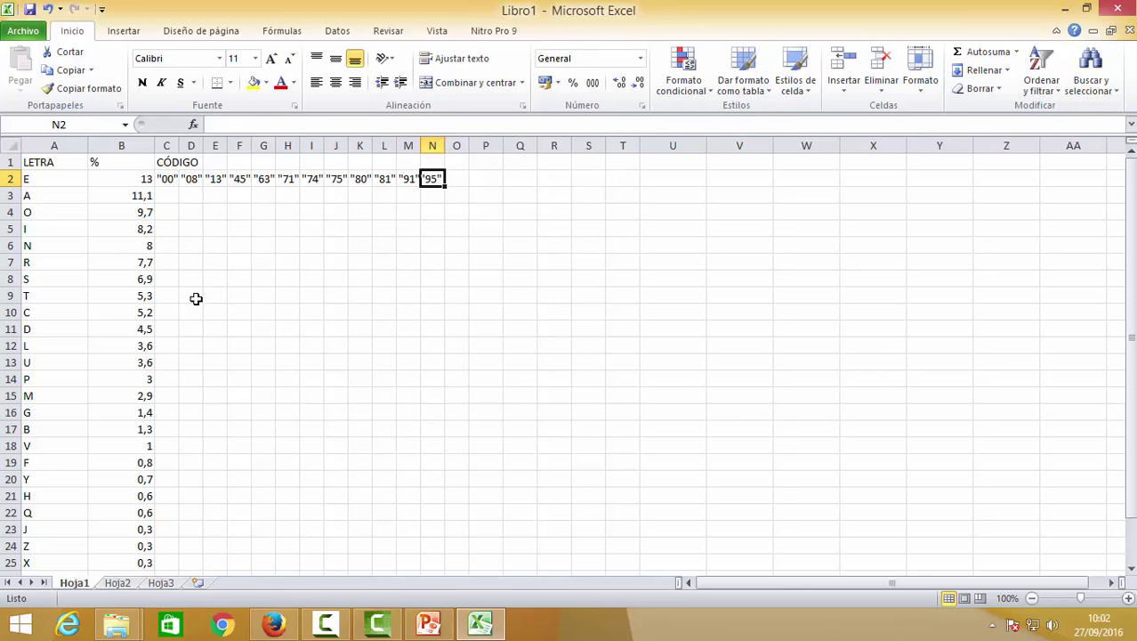
key("Left")
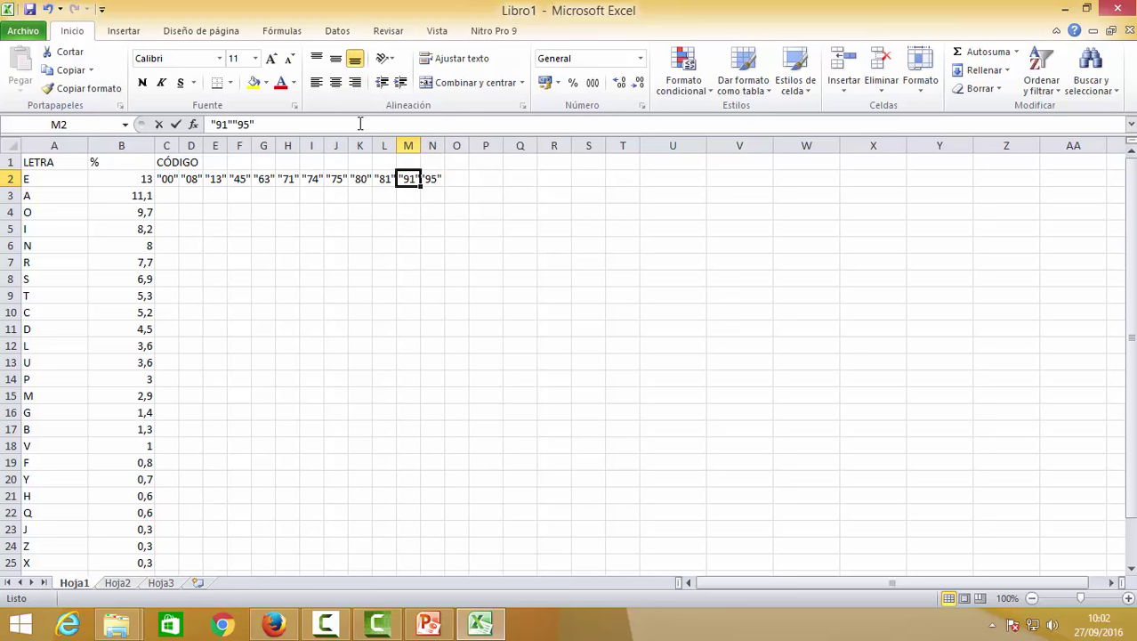
left_click(360, 123)
key("BackSpace")
key("BackSpace")
key("BackSpace")
key("BackSpace")
type("\"")
key("Return")
Step: Enter the code "95", including the quotation marks, in cell N2 as the last code for letter E
key("Left")
key("Up")
key("Right")
key("Right")
type("\"")
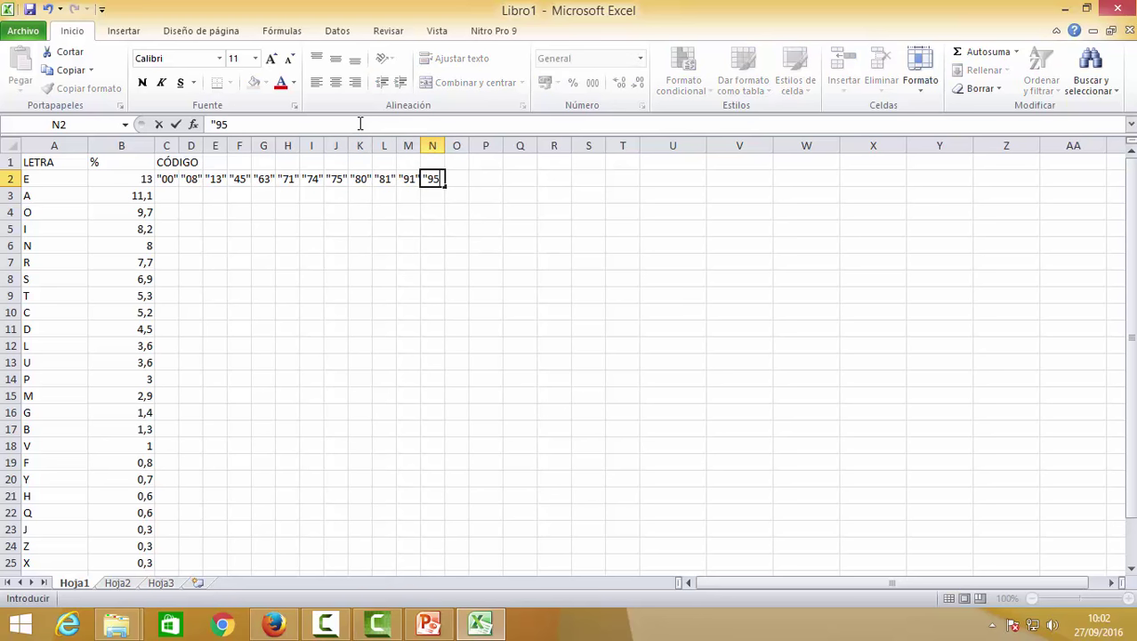
type("95\"")
key("Right")
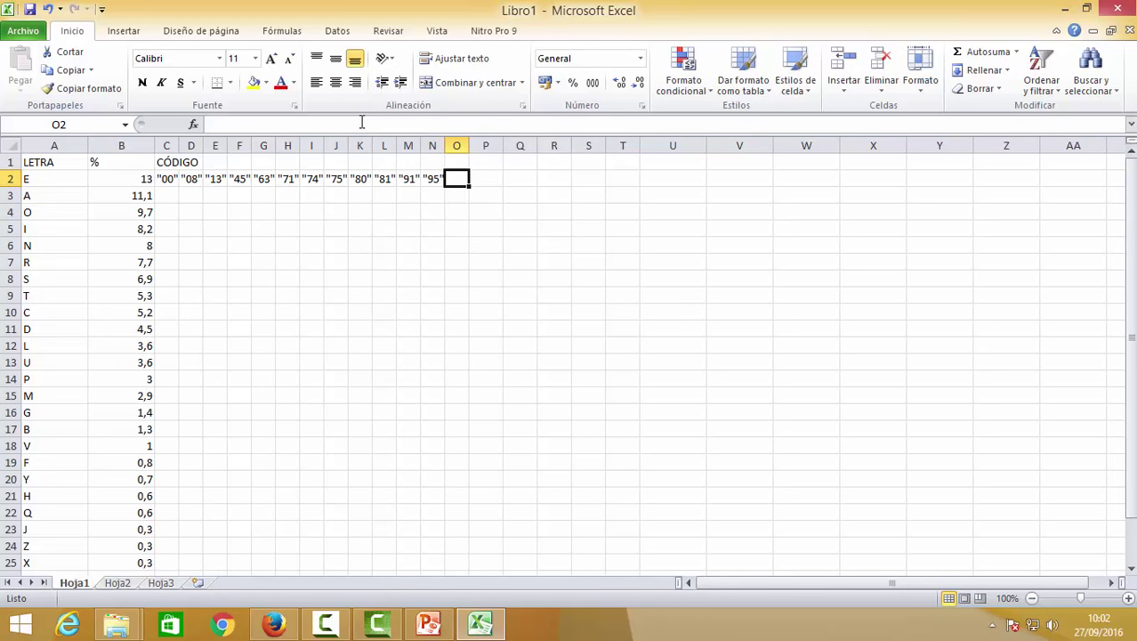
Step: On Hoja2, fill the grid cells containing 0, 8, 13 and 45 with yellow to mark them as used codes
left_click(121, 584)
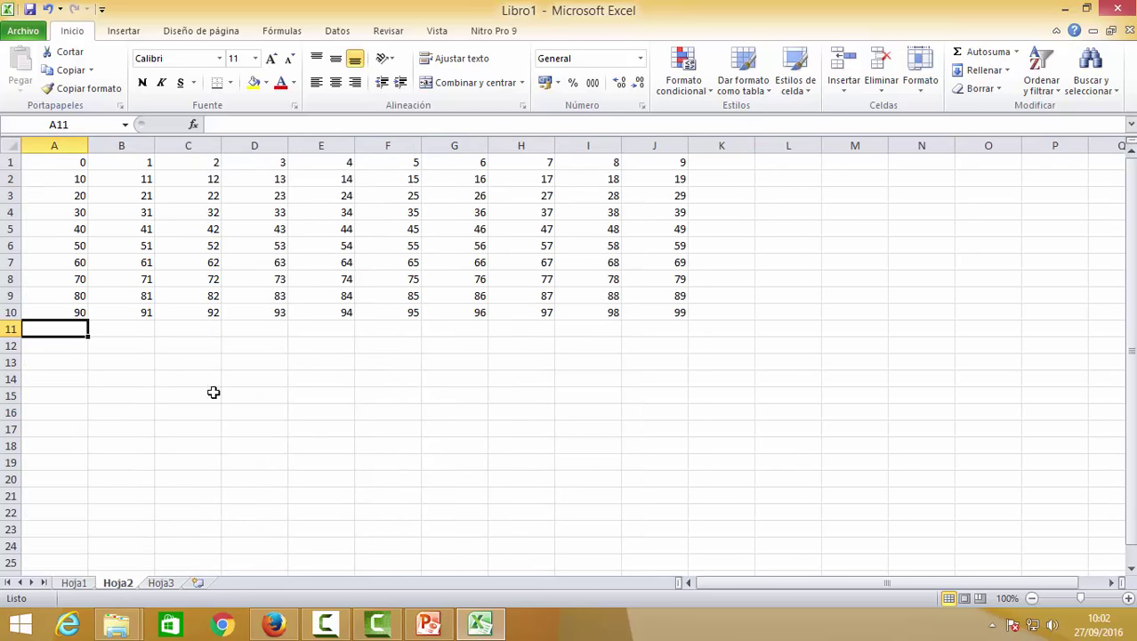
left_click(79, 162)
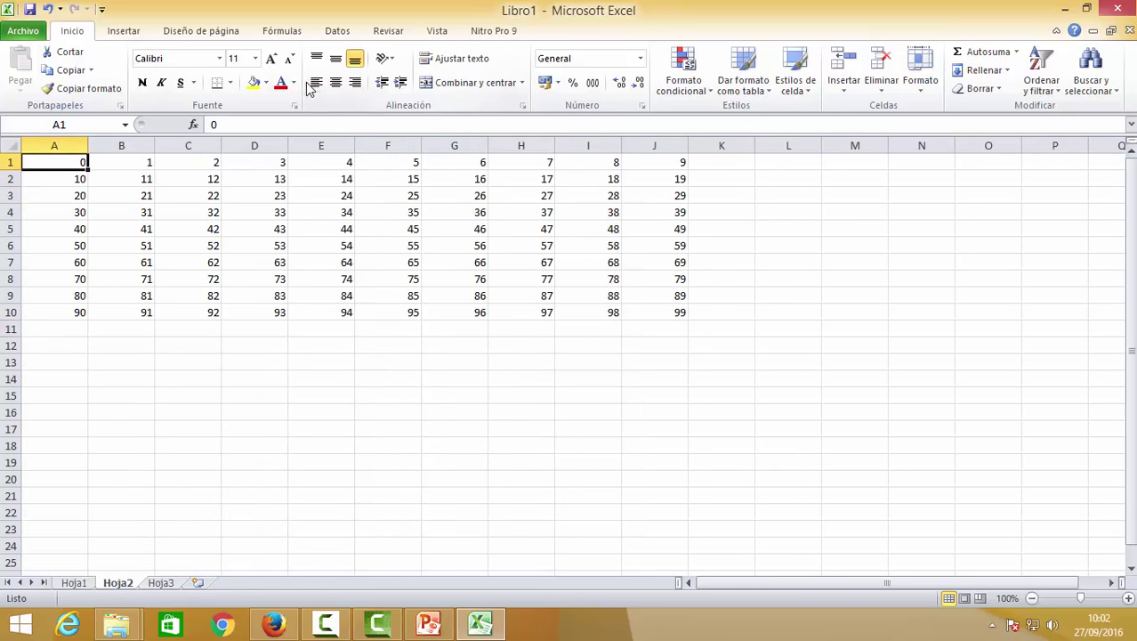
left_click(254, 82)
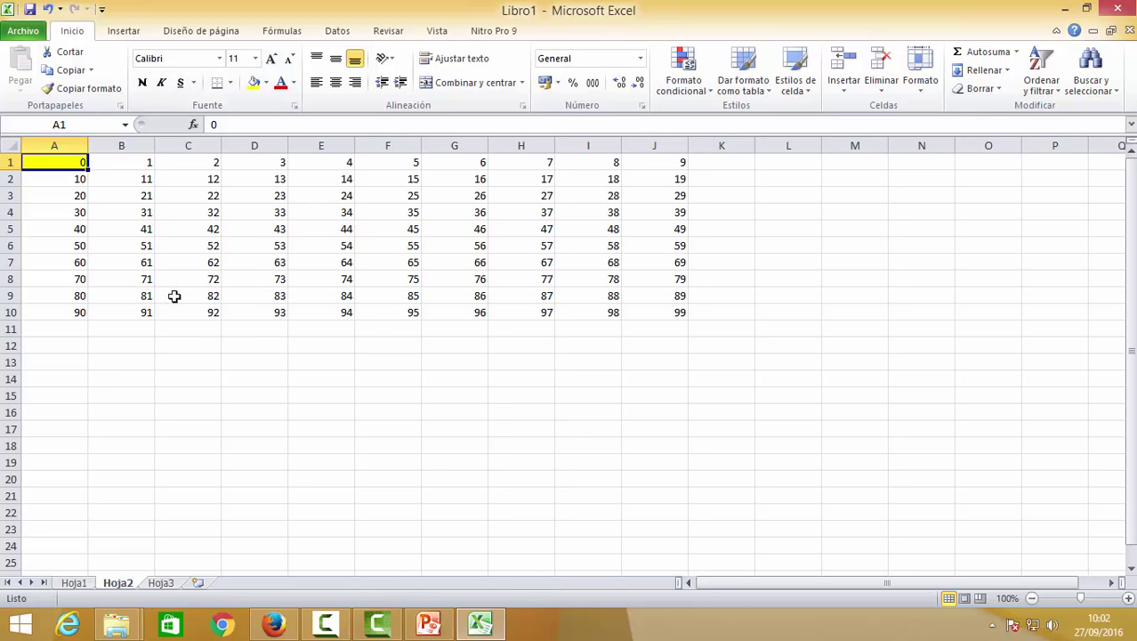
left_click(566, 168)
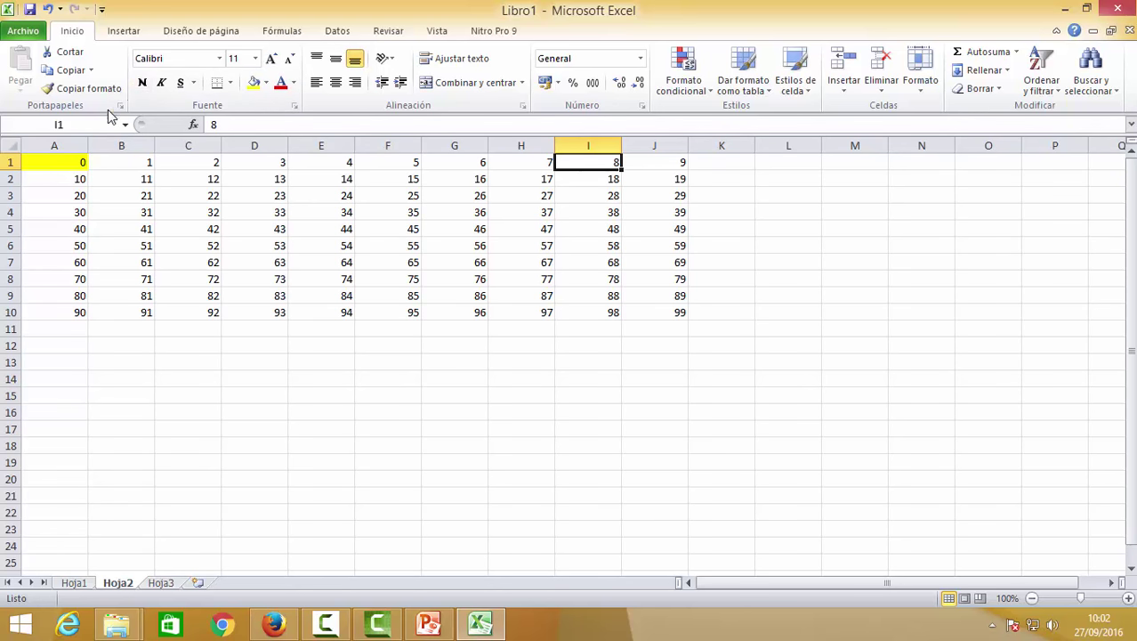
left_click(254, 83)
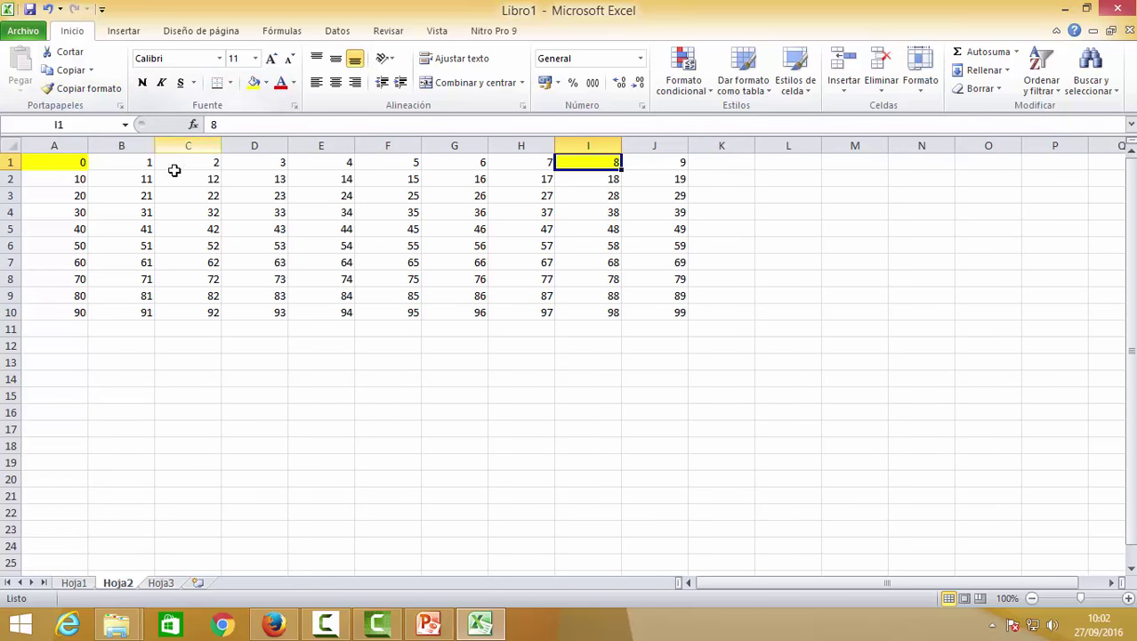
left_click(239, 175)
left_click(253, 83)
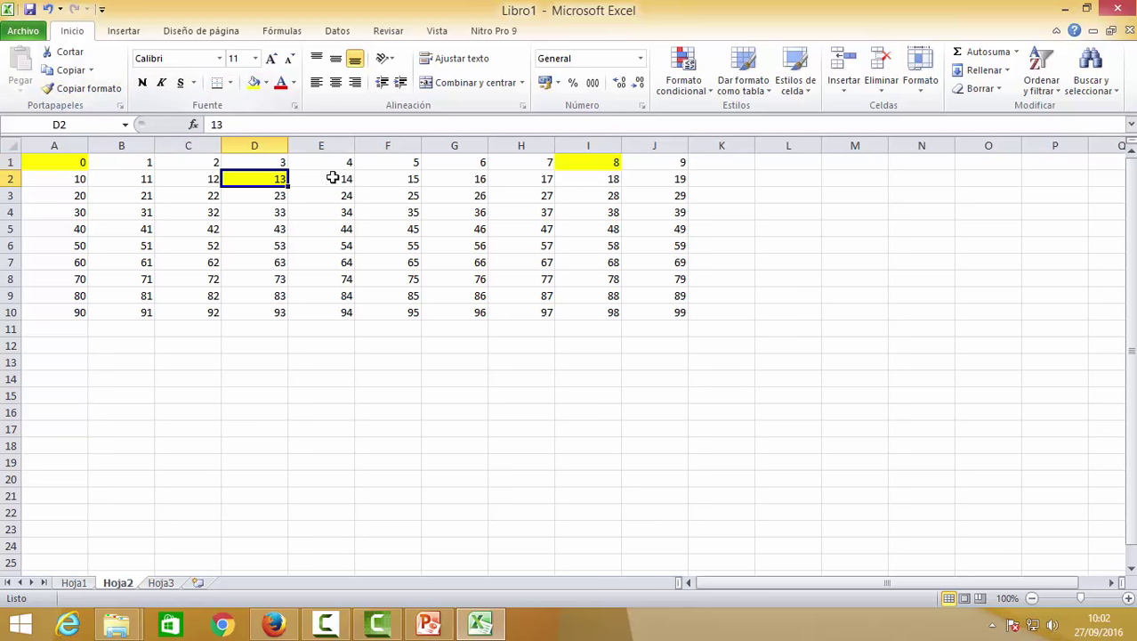
left_click(395, 229)
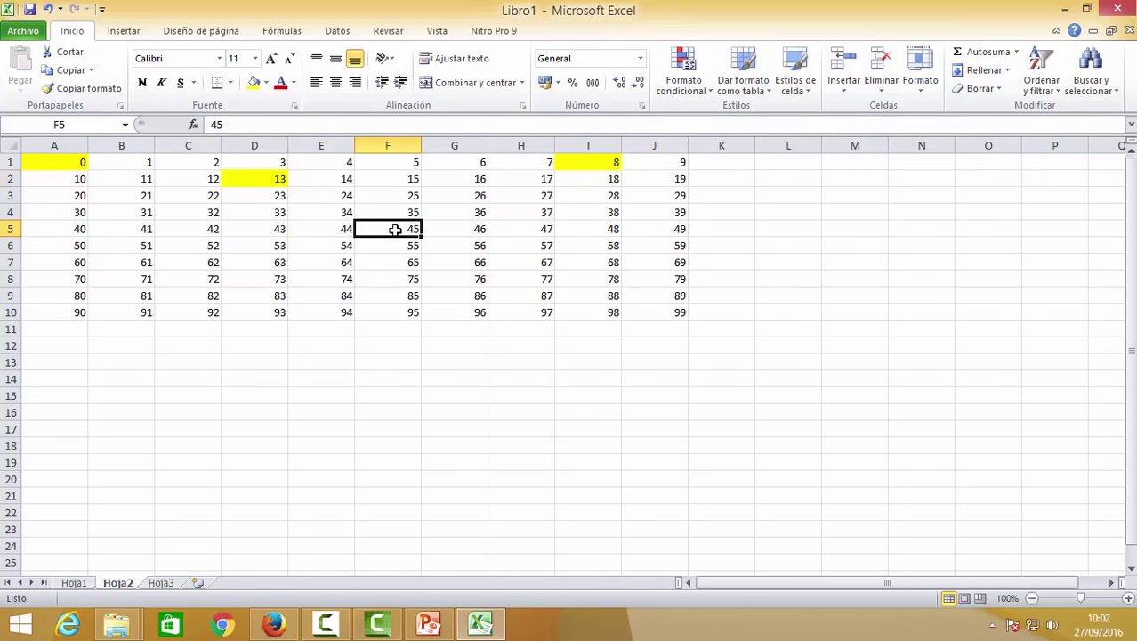
left_click(253, 83)
Step: Check letter E's codes on Hoja1 and fill the cells containing 63 and 71 on Hoja2 with yellow
left_click(80, 582)
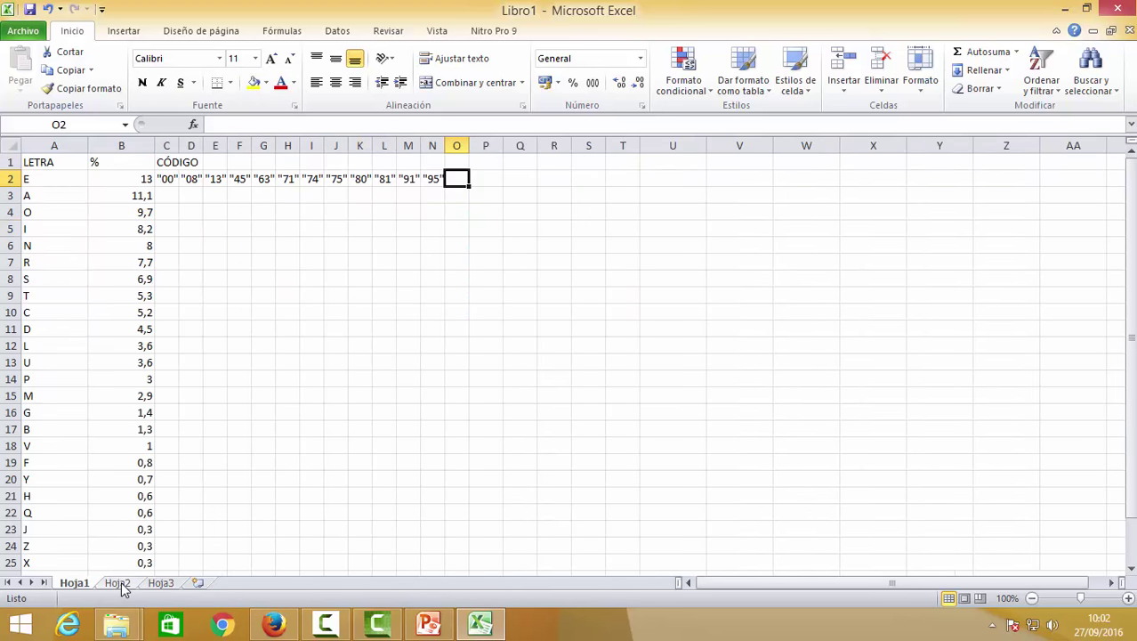
left_click(118, 583)
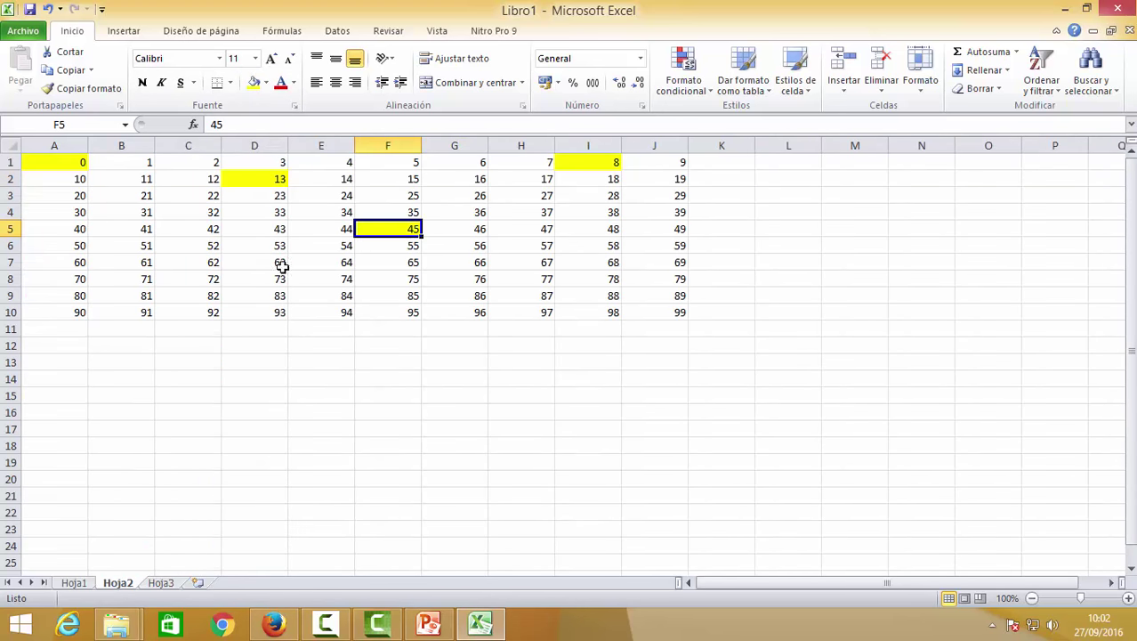
left_click(244, 262)
left_click(254, 83)
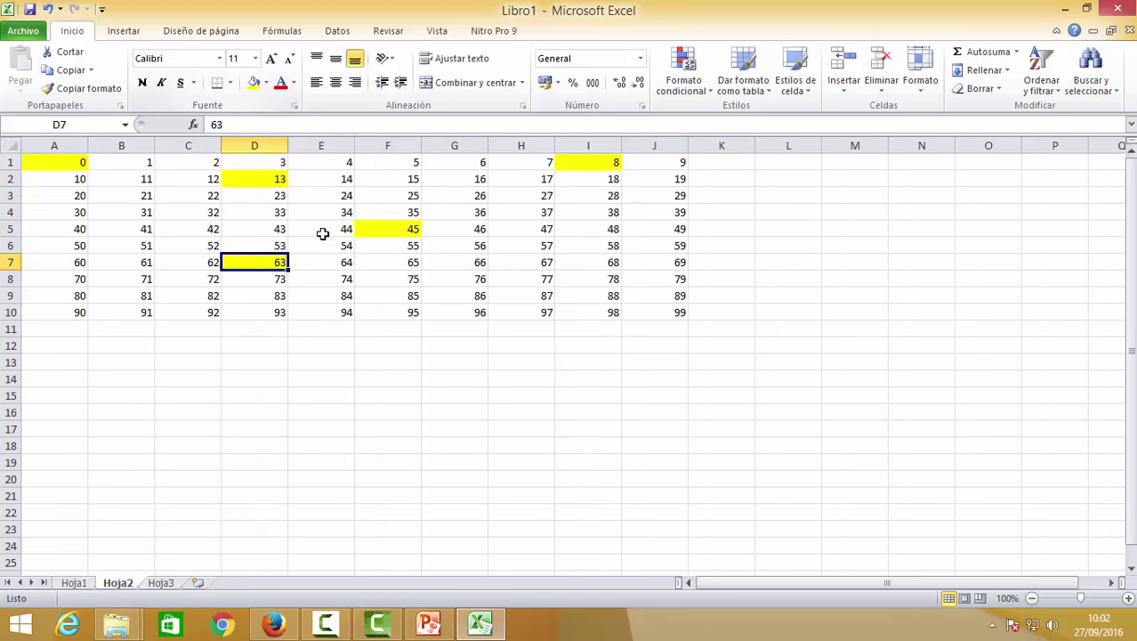
left_click(146, 279)
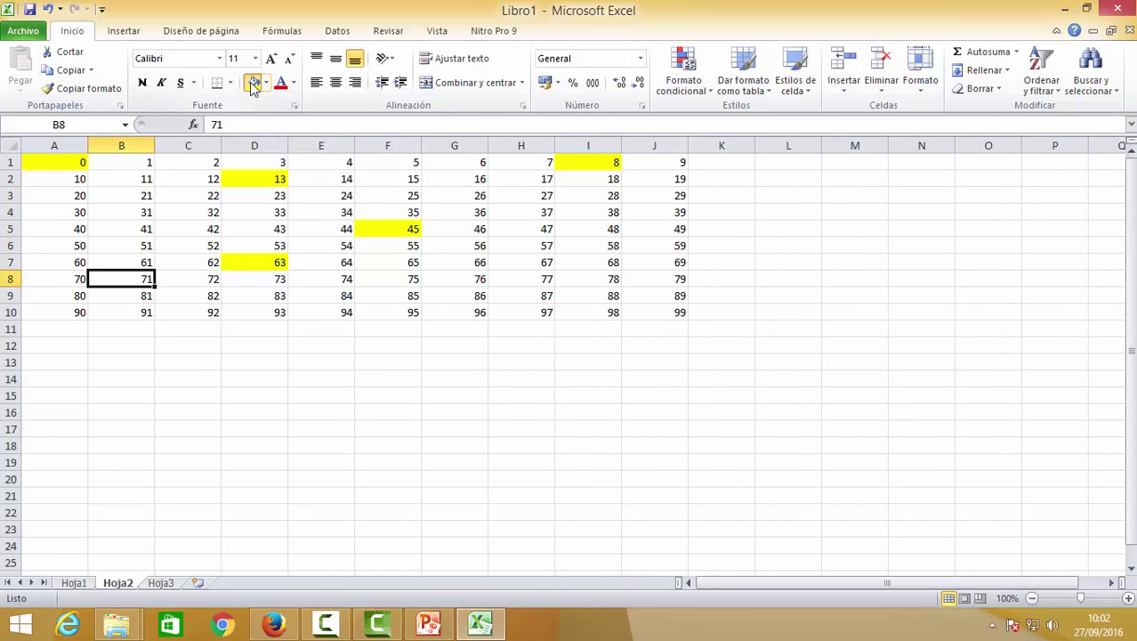
left_click(253, 83)
Step: Check letter E's codes on Hoja1 again and fill the cells containing 74, 75, 80 and 81 on Hoja2 with yellow
left_click(73, 583)
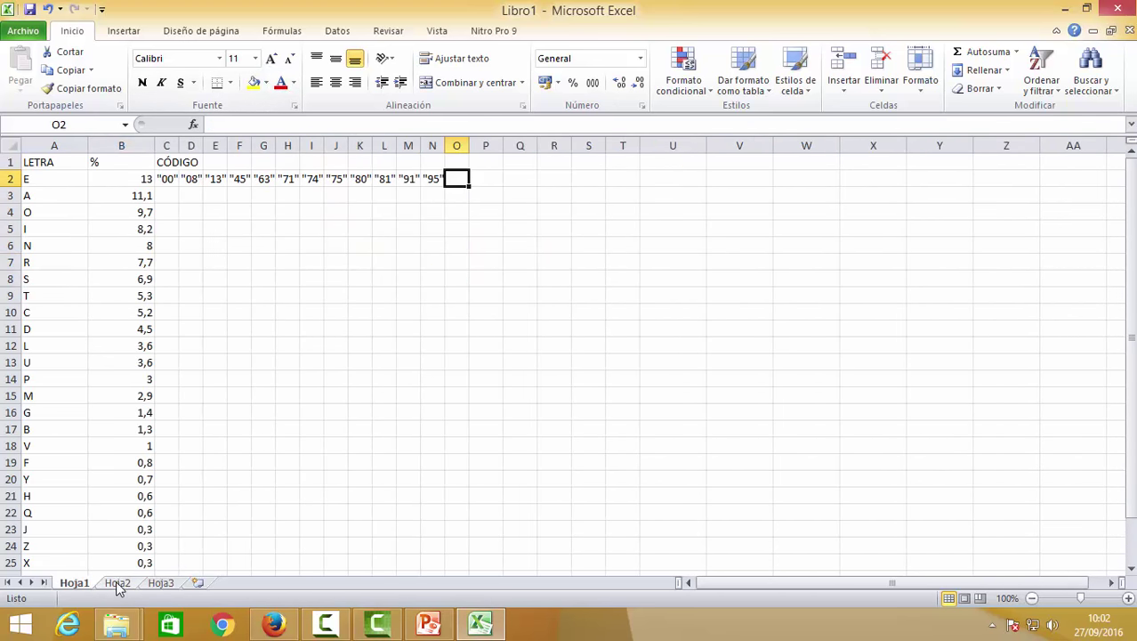
left_click(117, 583)
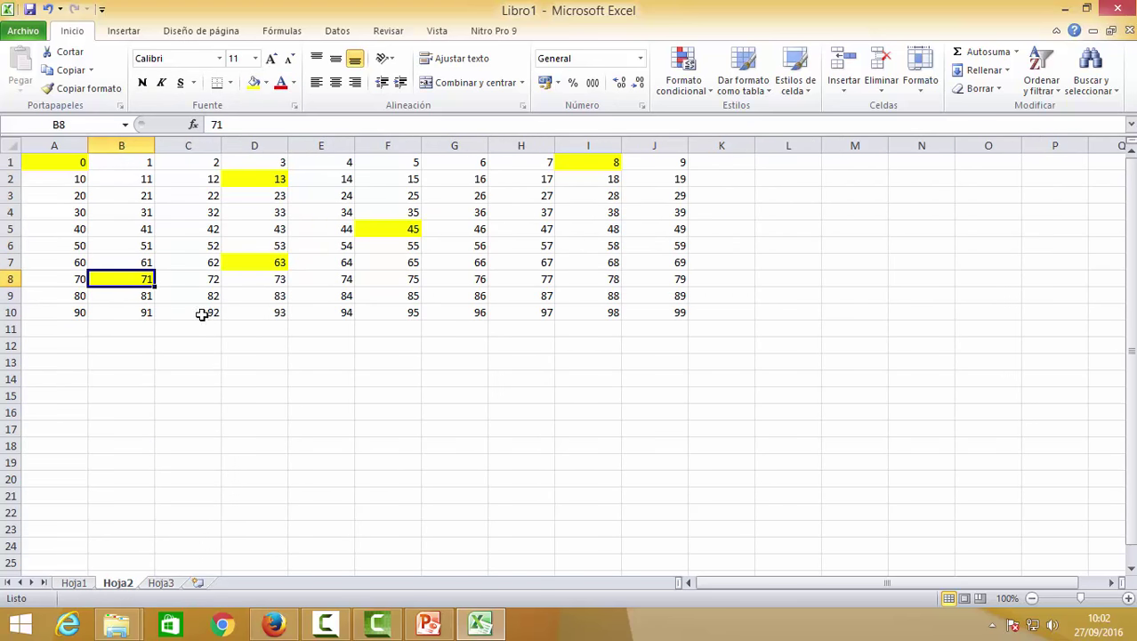
left_click_drag(344, 281, 392, 280)
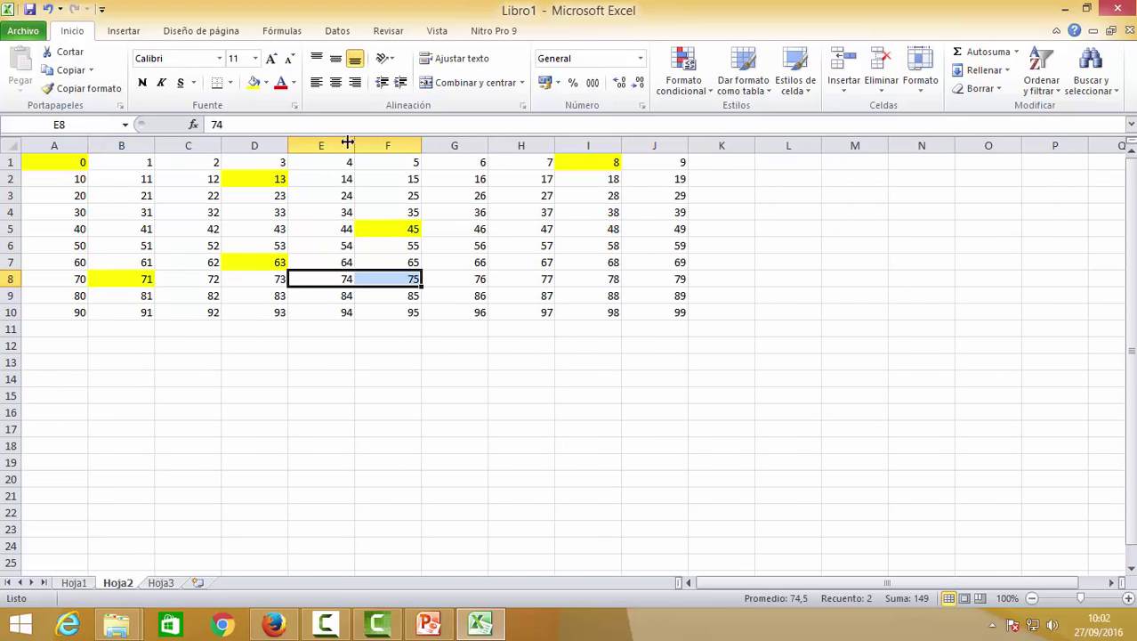
left_click(253, 83)
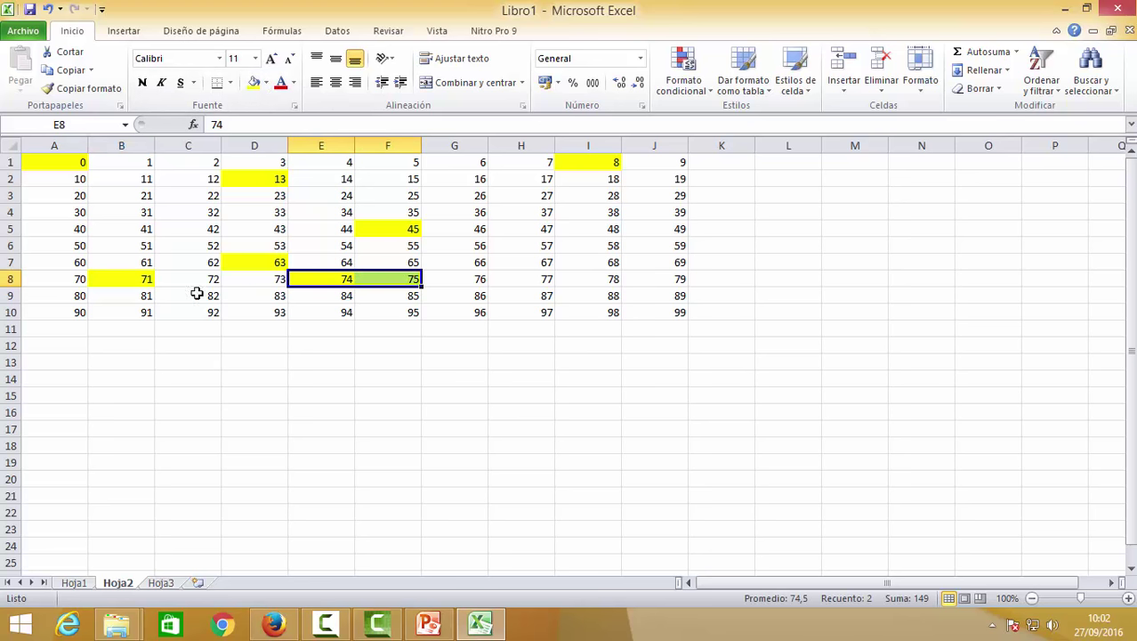
left_click_drag(85, 295, 143, 295)
left_click(254, 83)
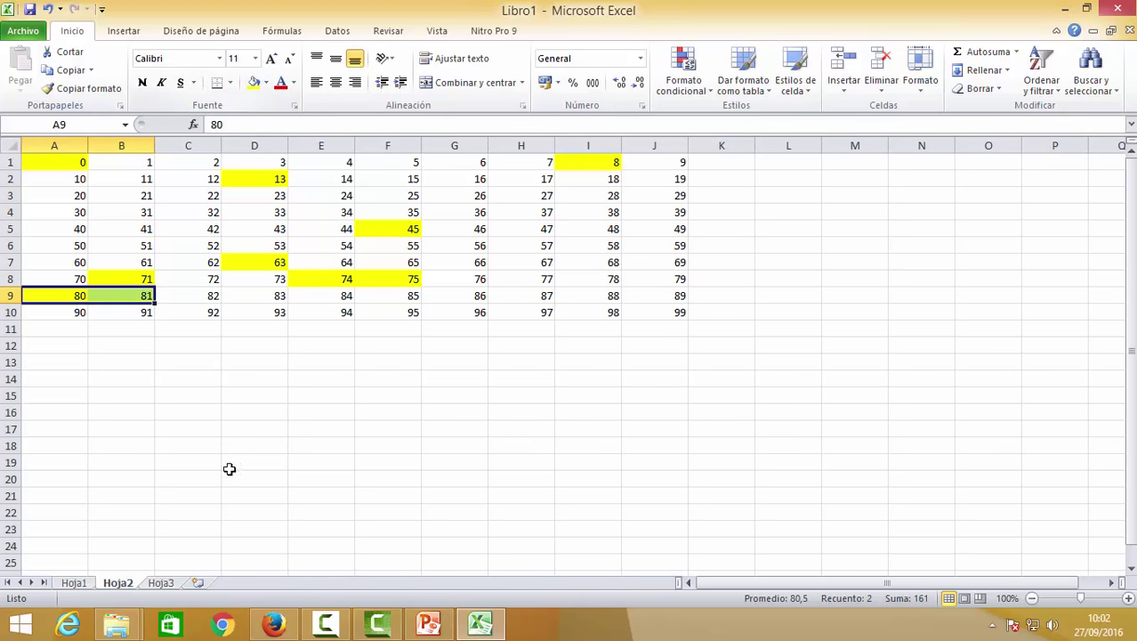
Step: Check letter E's last codes on Hoja1 and fill the cells containing 91 and 95 on Hoja2 with yellow
left_click(80, 581)
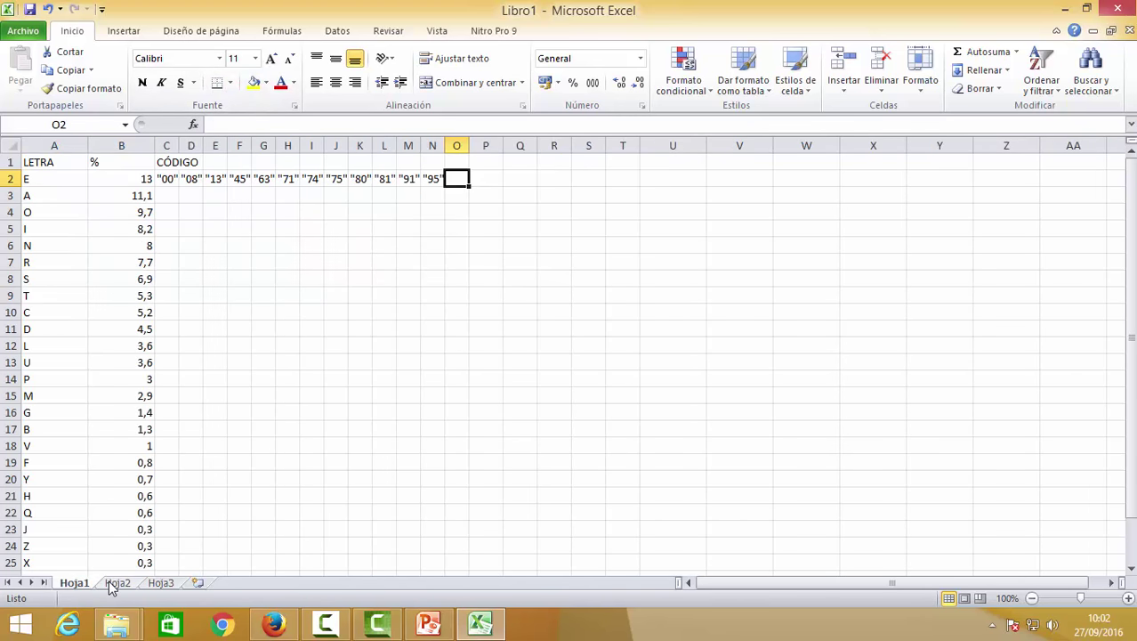
left_click(114, 583)
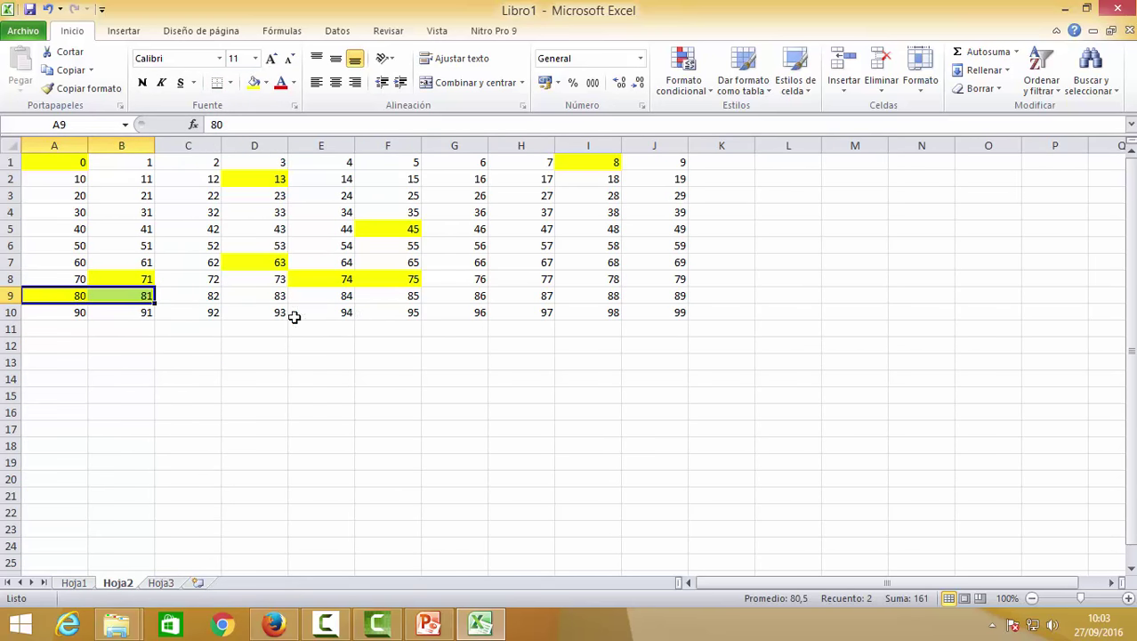
left_click(122, 314)
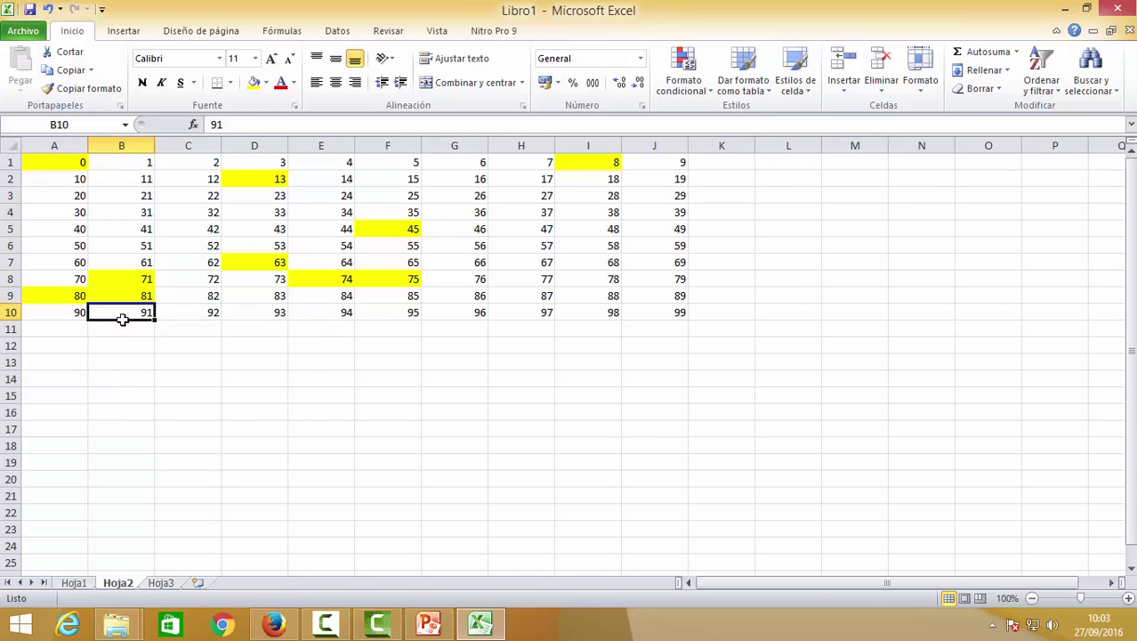
left_click(255, 82)
left_click(396, 307)
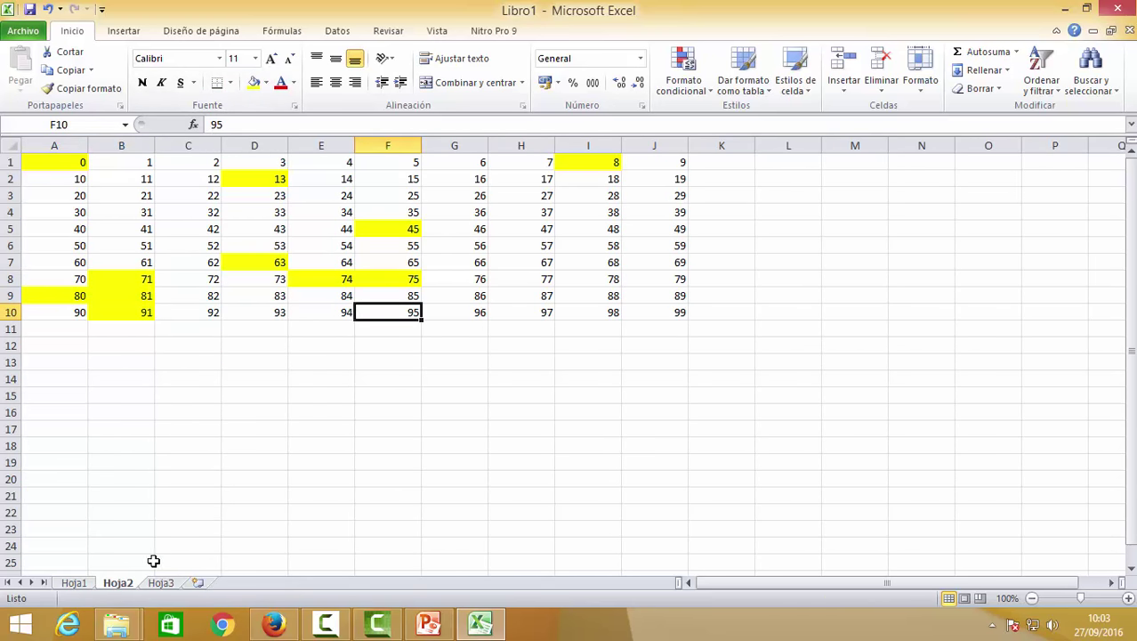
left_click(255, 83)
Step: On Hoja1, enter letter A's first codes "01" in C3 and "02" in D3, including the quotation marks
left_click(76, 583)
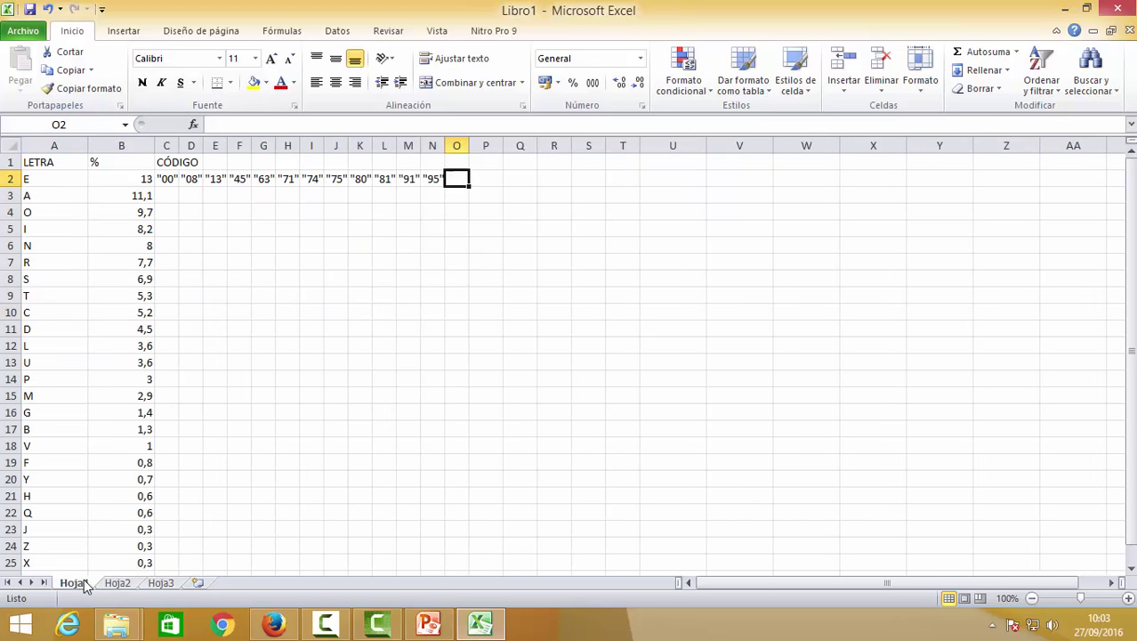
left_click(168, 196)
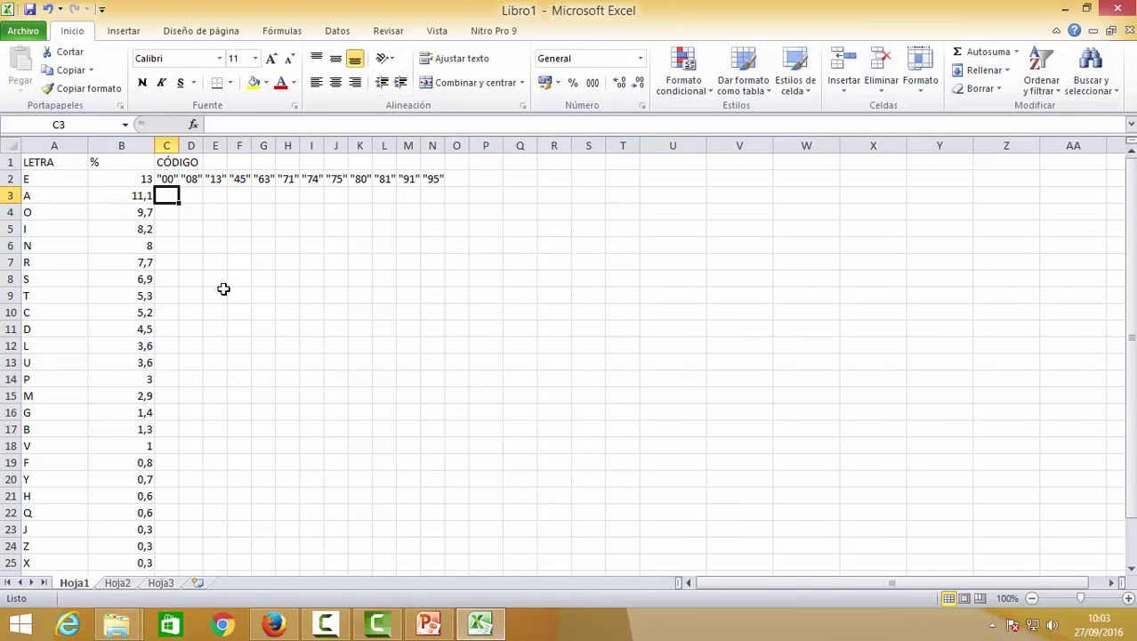
type("\"")
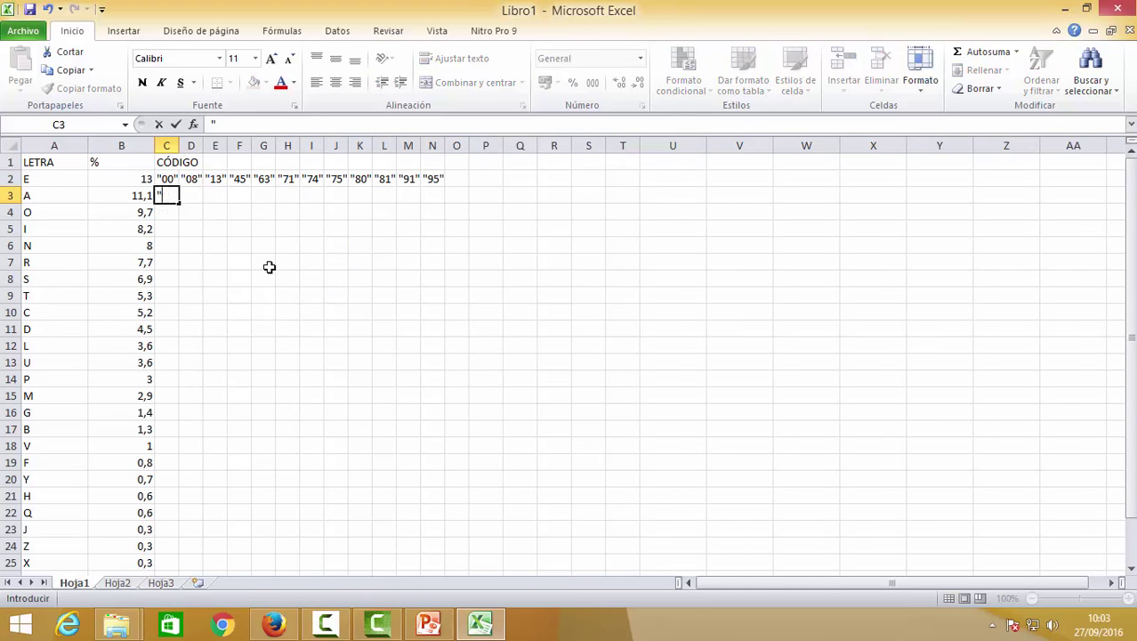
type("01\"")
key("Tab")
type("0")
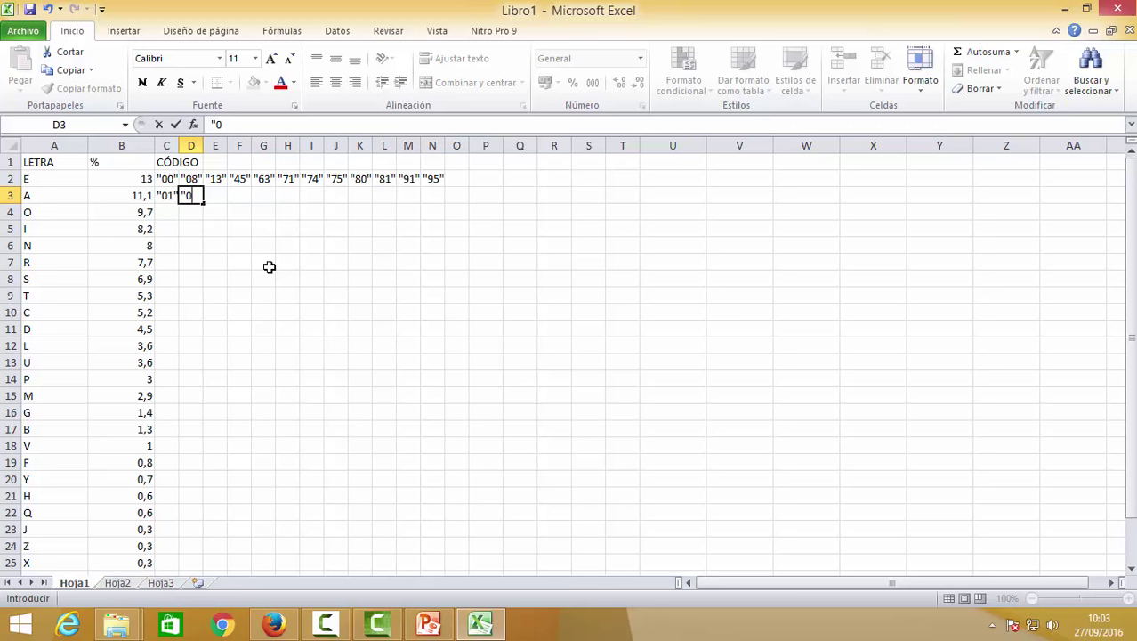
type("2!")
key("BackSpace")
type("\"08\"")
key("Tab")
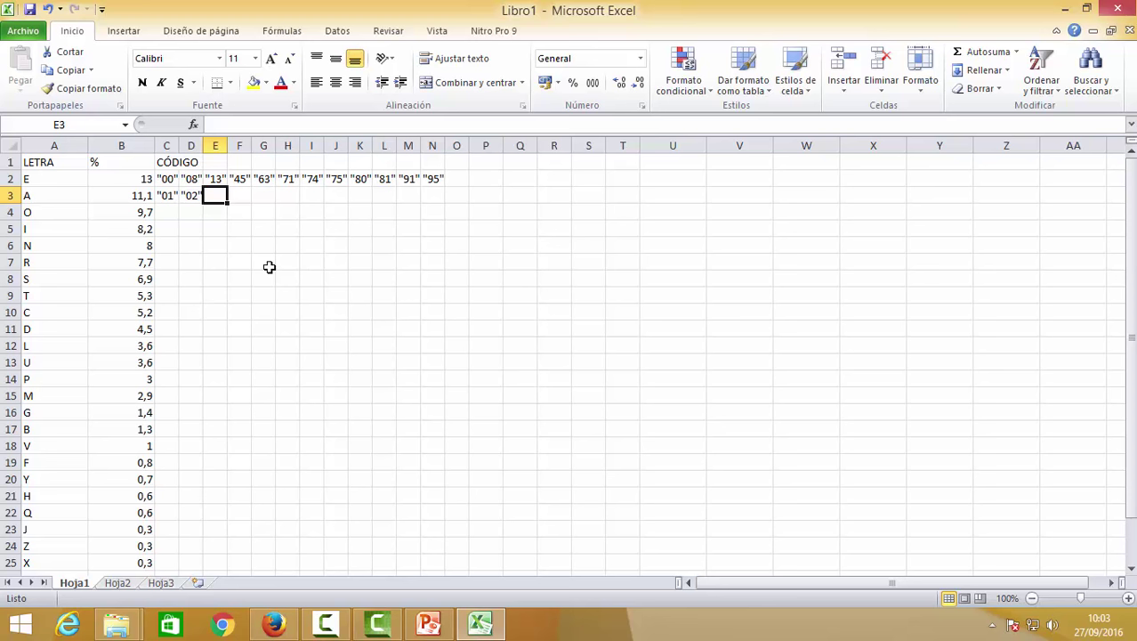
Step: Enter the codes "03", "04" and "05", including the quotation marks, in cells E3 to G3
type("\"03")
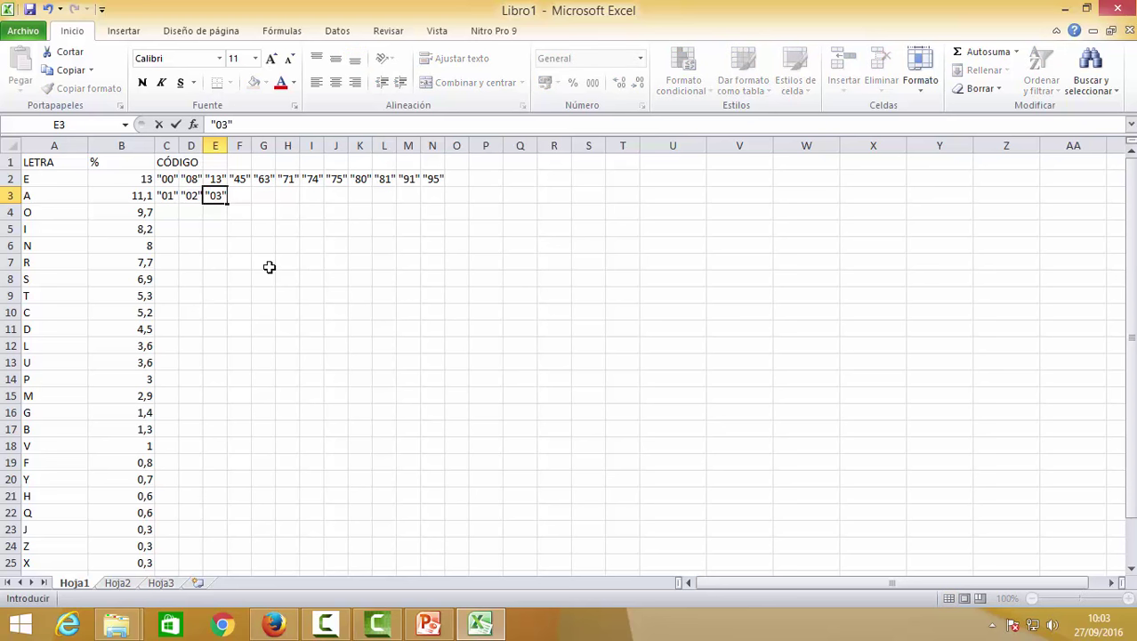
key("Tab")
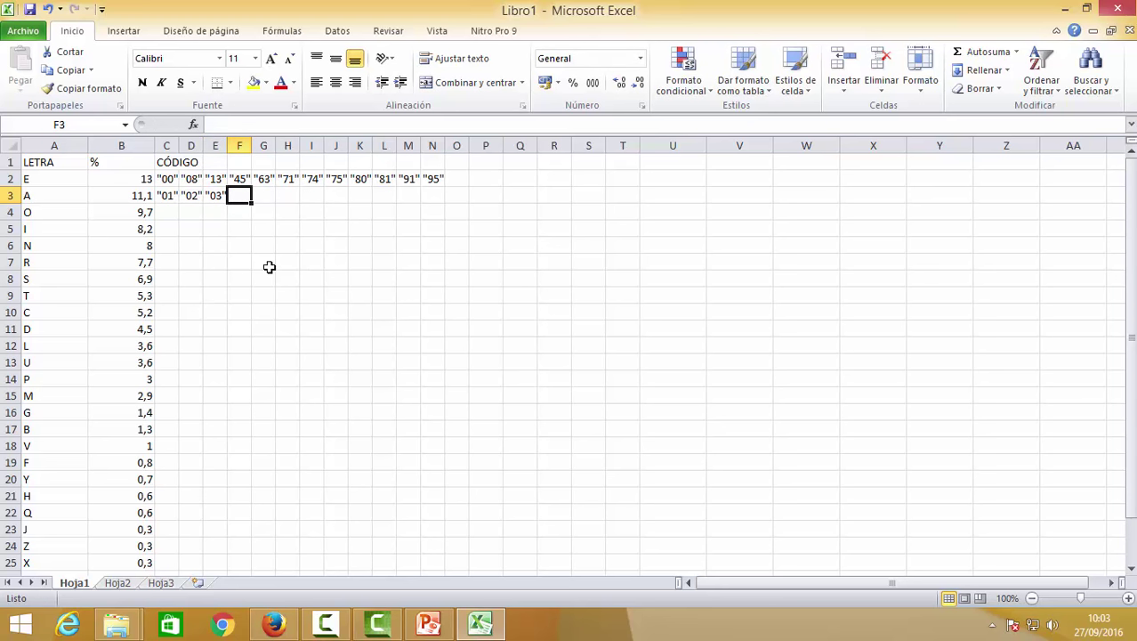
type("\"04\"")
key("Tab")
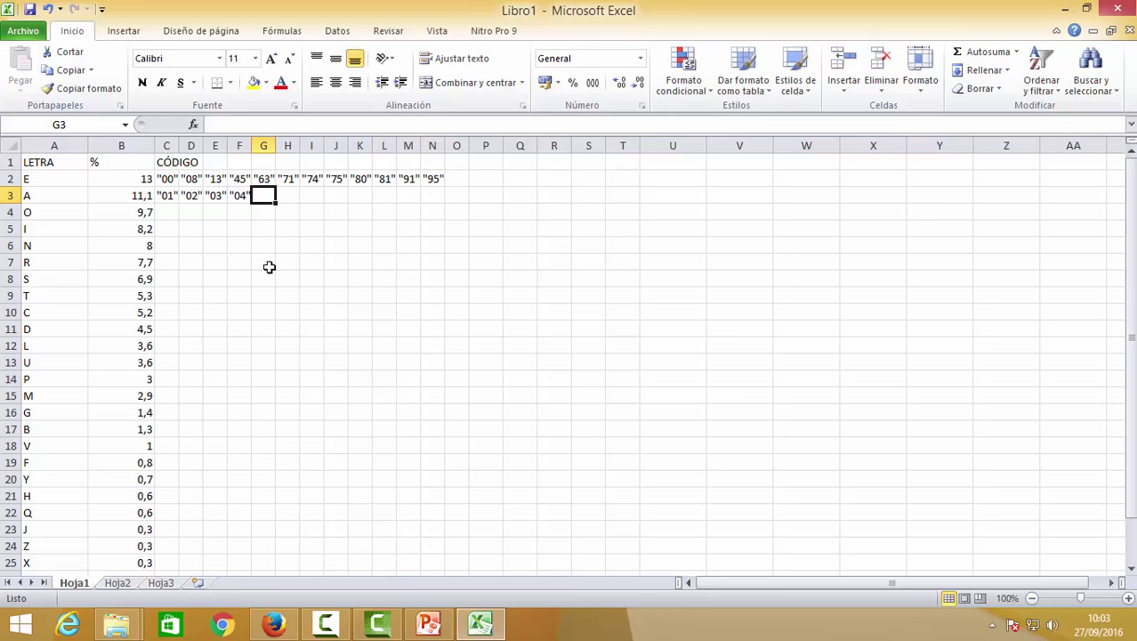
type("\"05\"")
key("Tab")
Step: Enter the codes "06" in H3 and "07" in I3, including the quotation marks
type("\"0")
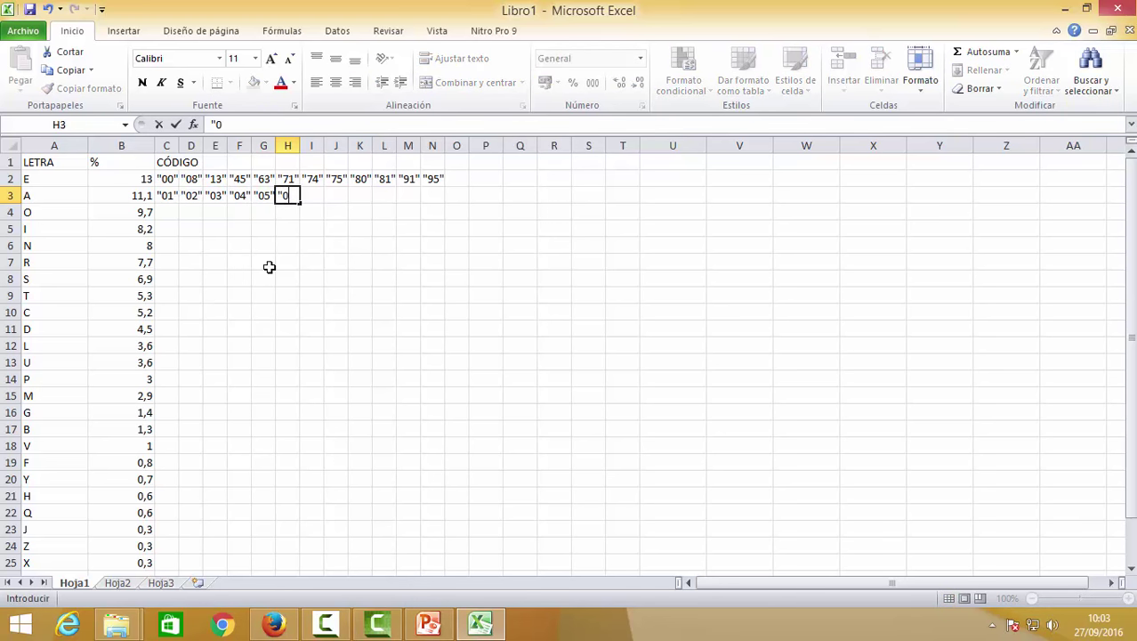
type("6\"")
key("Tab")
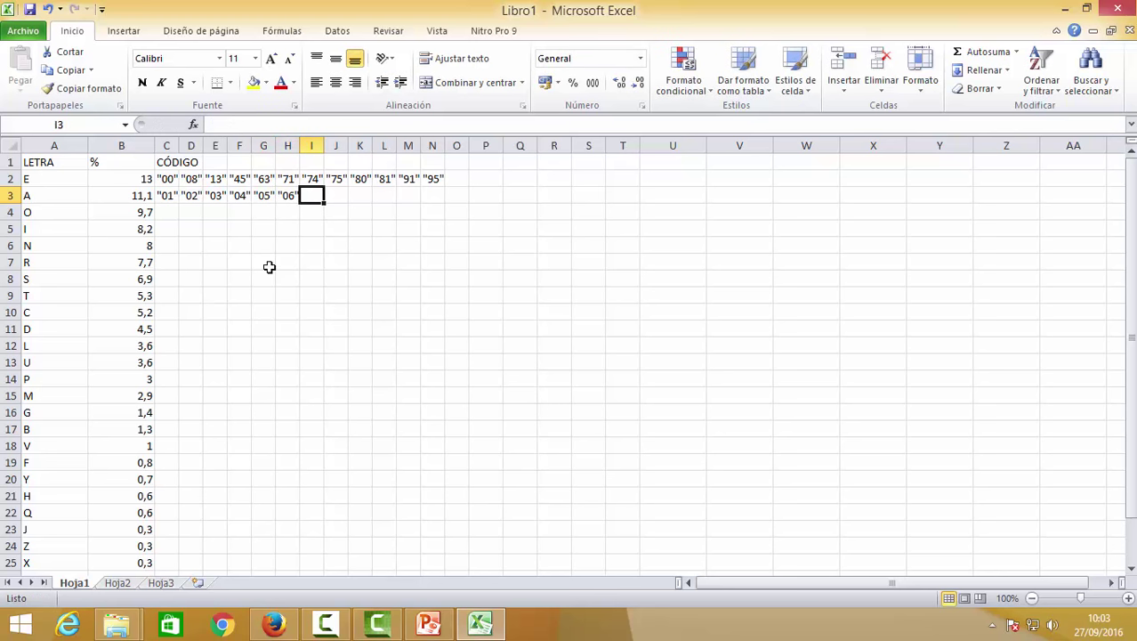
type("\"07")
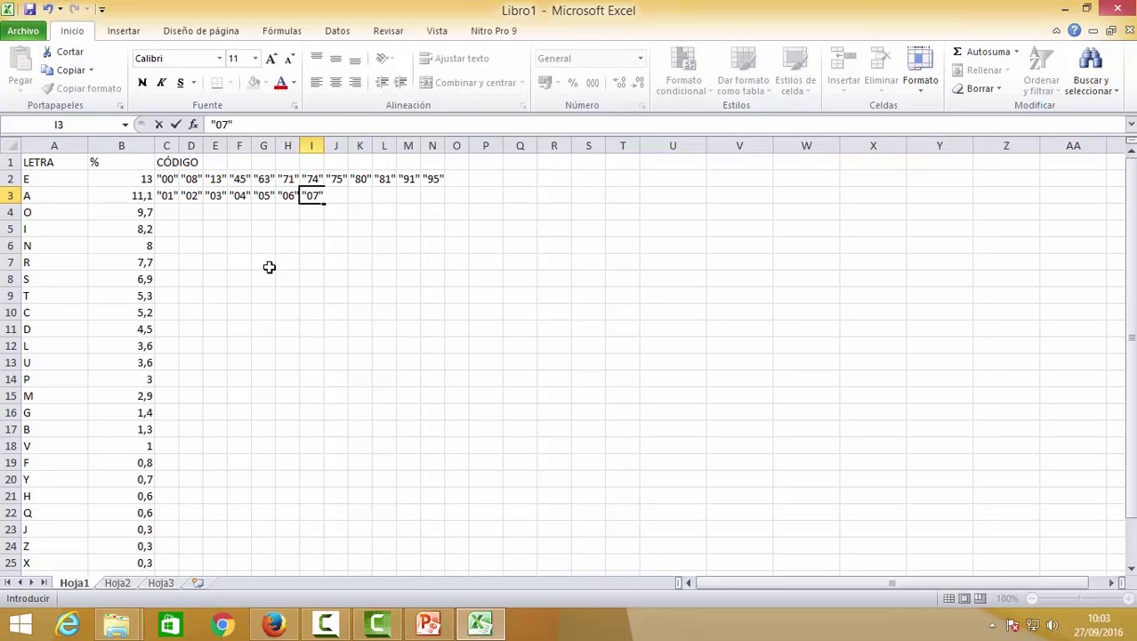
key("Left")
key("Right")
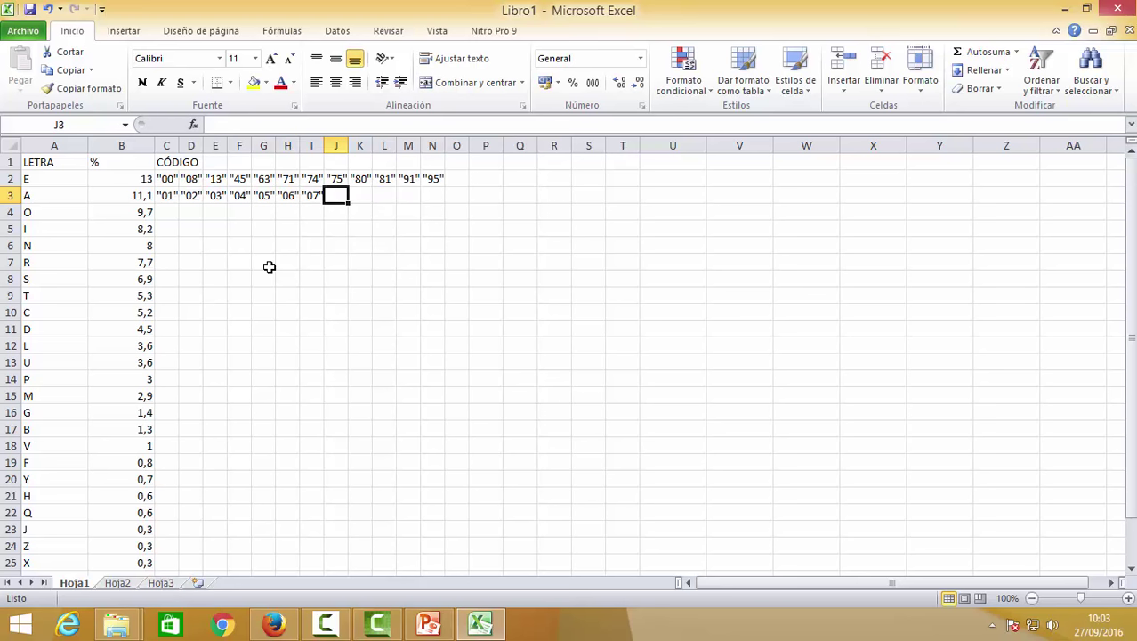
Step: Enter the codes "09" in J3 and "10" in K3, including the quotation marks
type("\"")
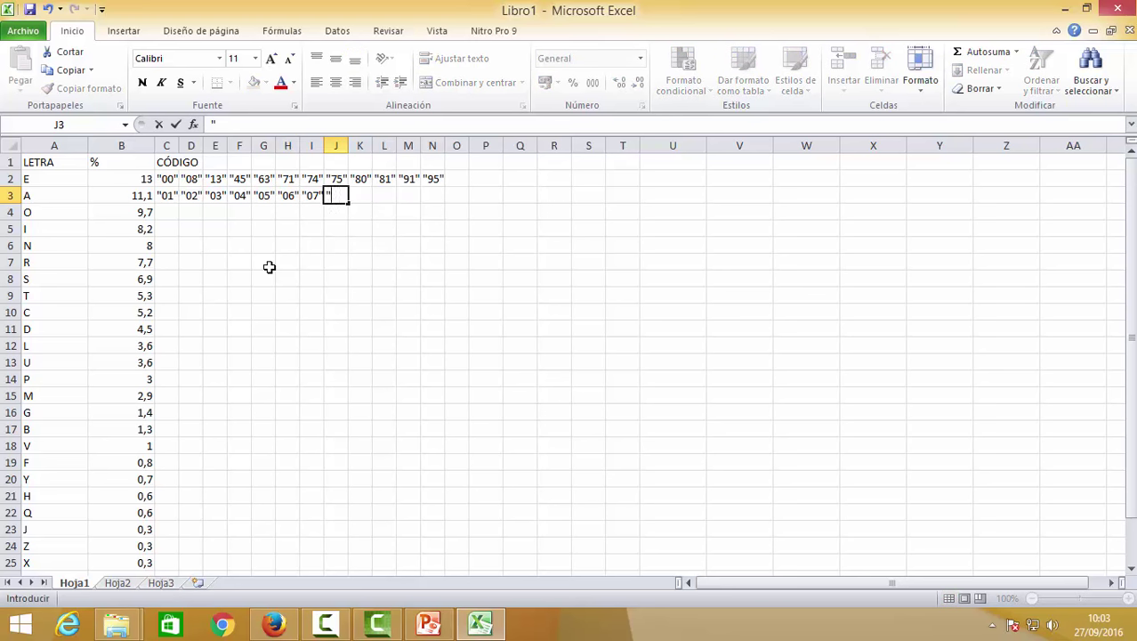
type("09\"")
key("Right")
type("\"10\"")
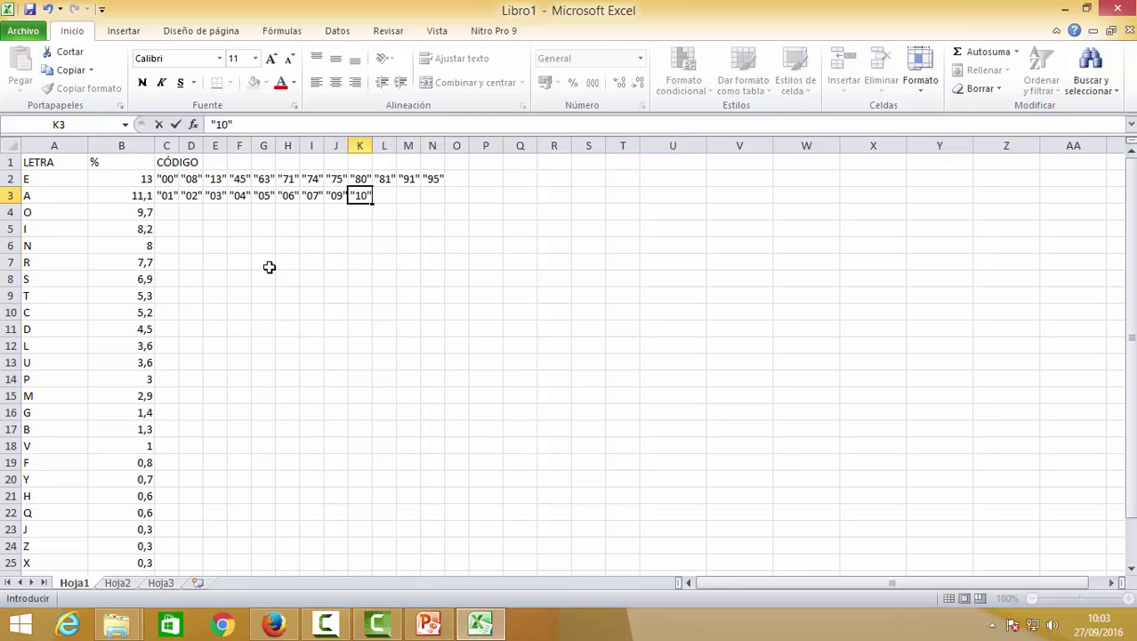
key("Right")
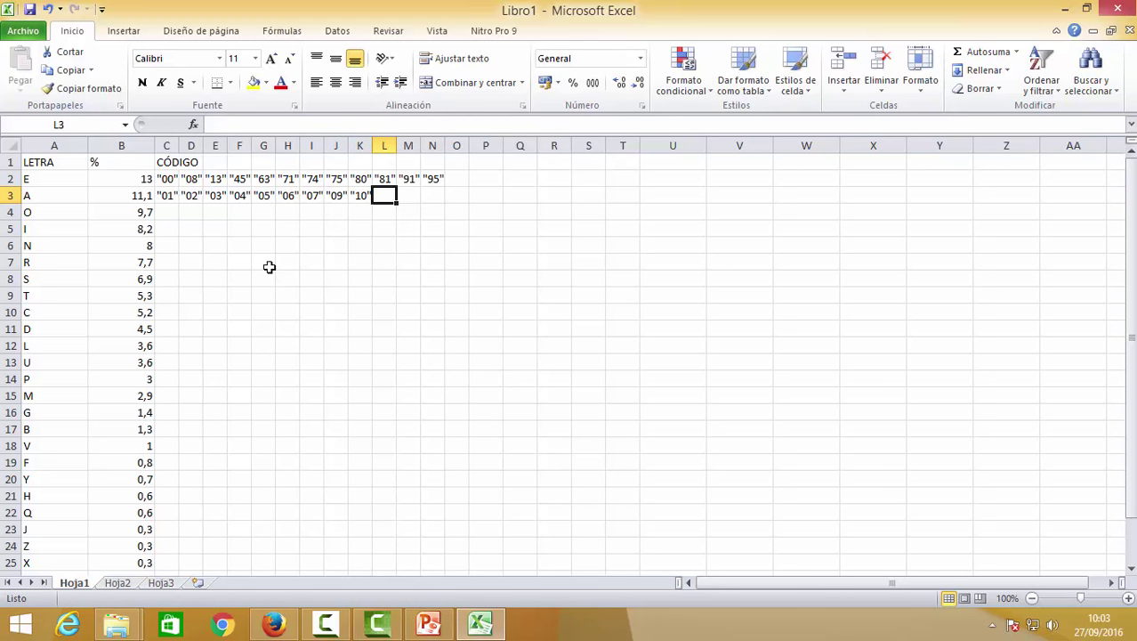
Step: Enter letter A's last codes "11" in L3 and "12" in M3, including the quotation marks
type("\"11\"")
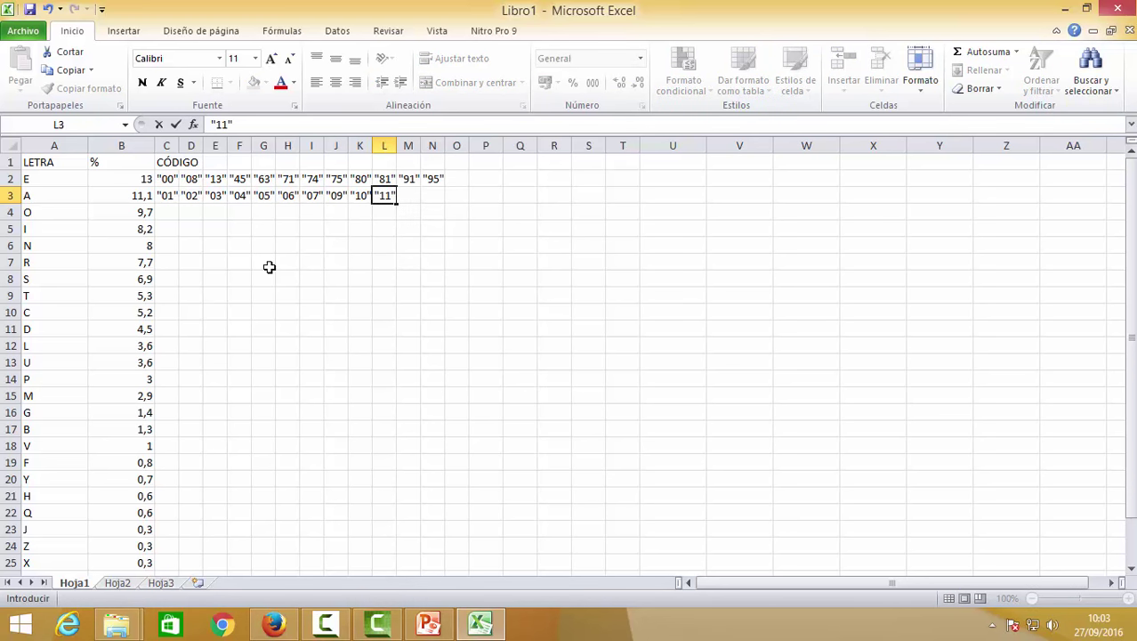
key("Right")
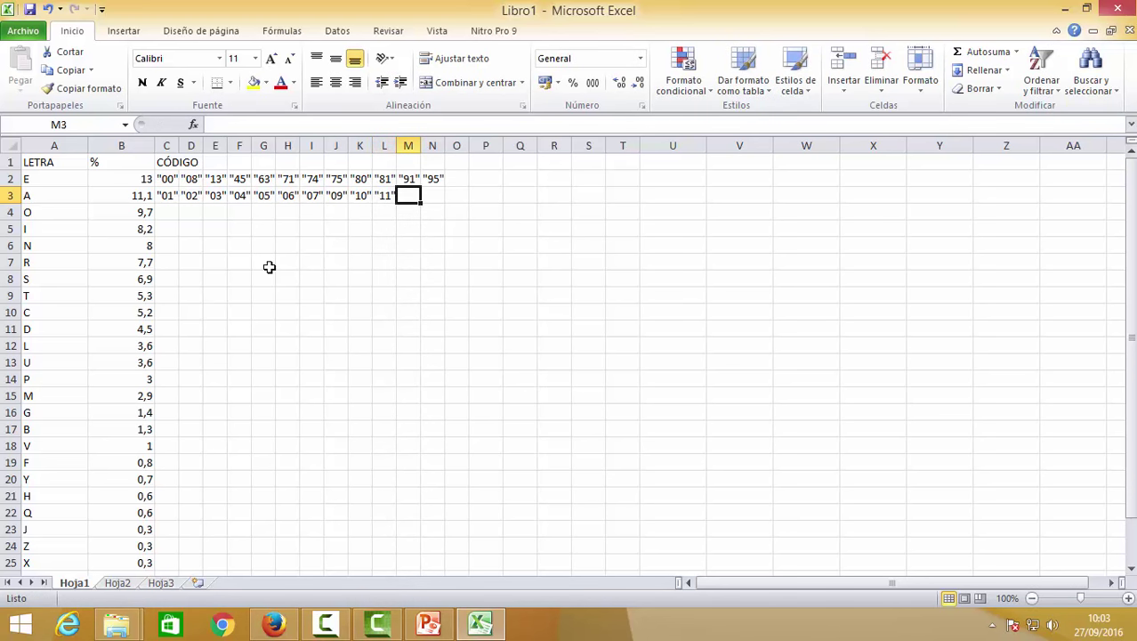
type("\"12\"")
key("Return")
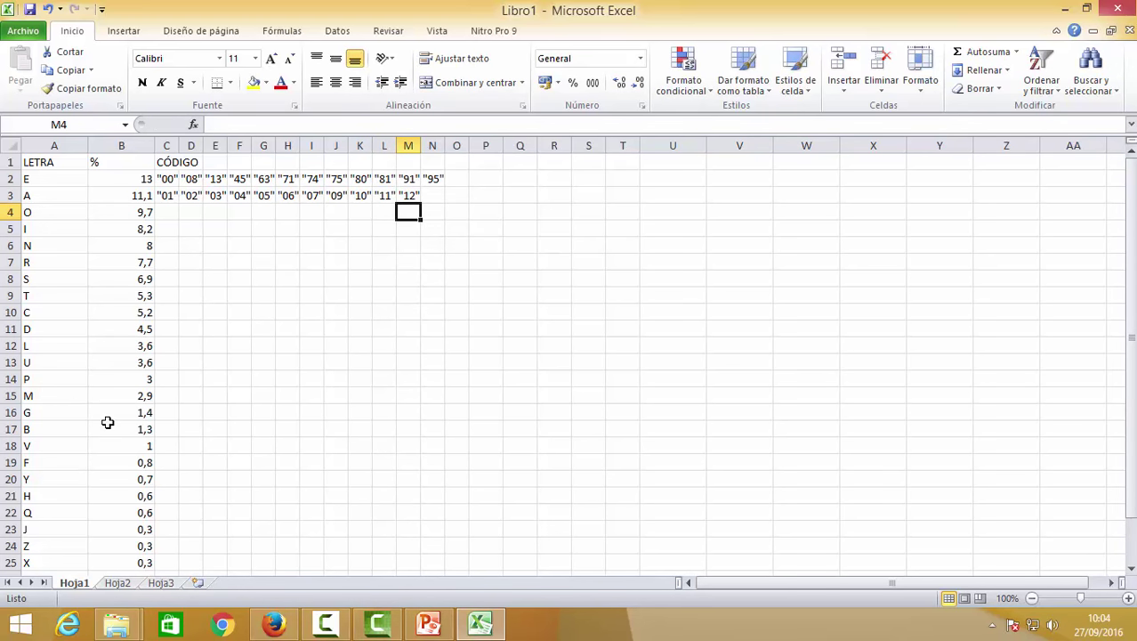
Step: On Hoja2, fill the cells for 1 to 7 (B1:H1) and 9 (J1) with yellow
left_click(123, 586)
left_click_drag(126, 162, 521, 161)
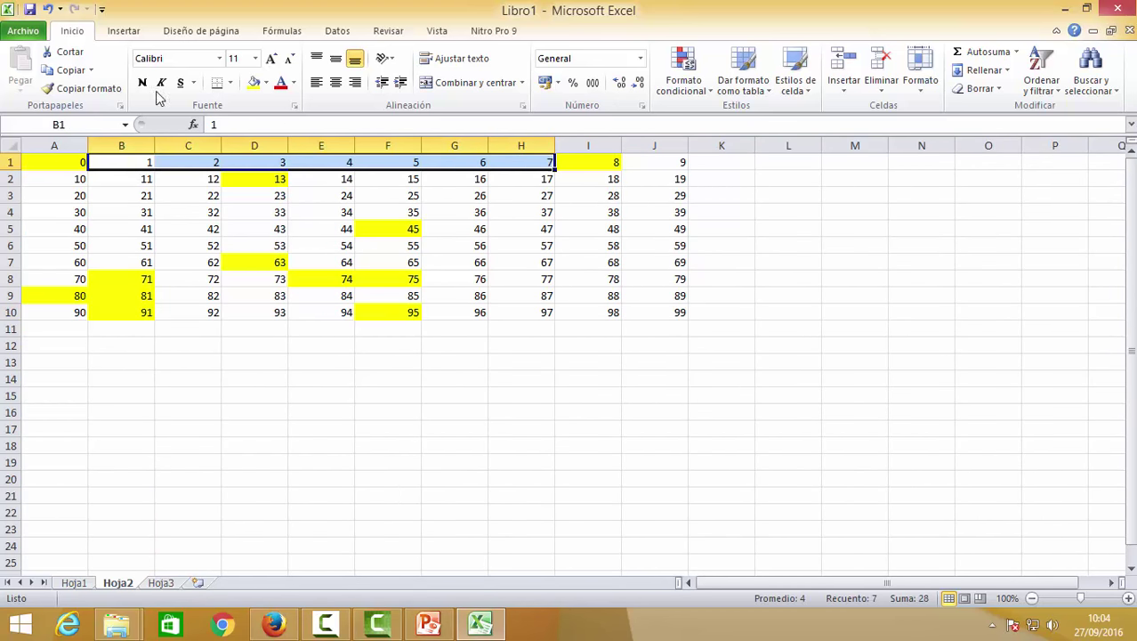
left_click(253, 82)
left_click(647, 164)
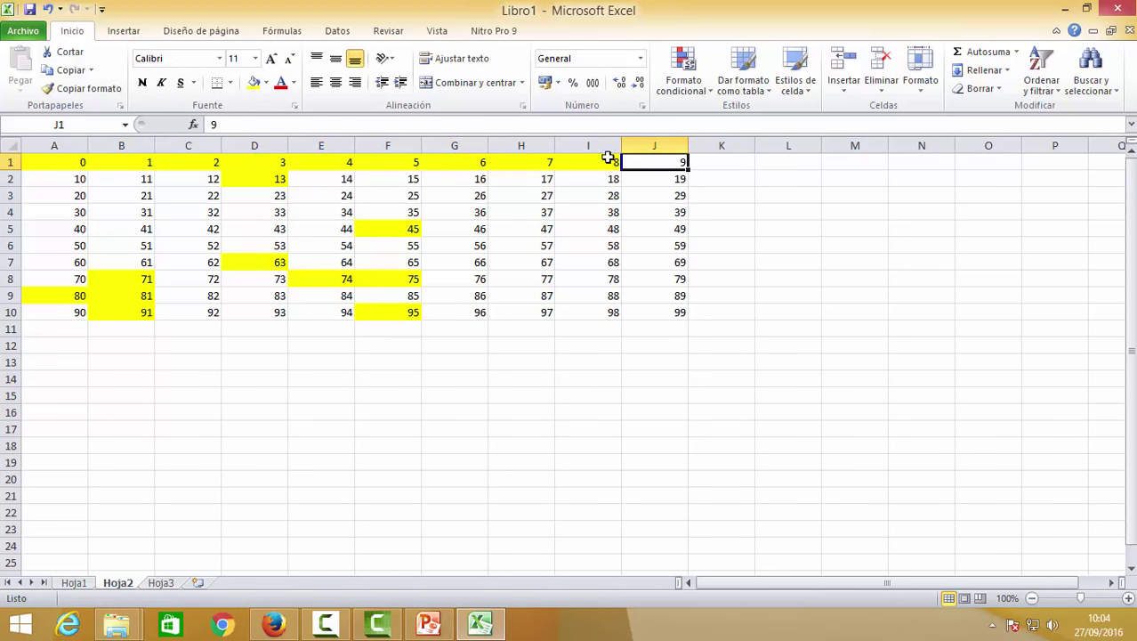
left_click(253, 81)
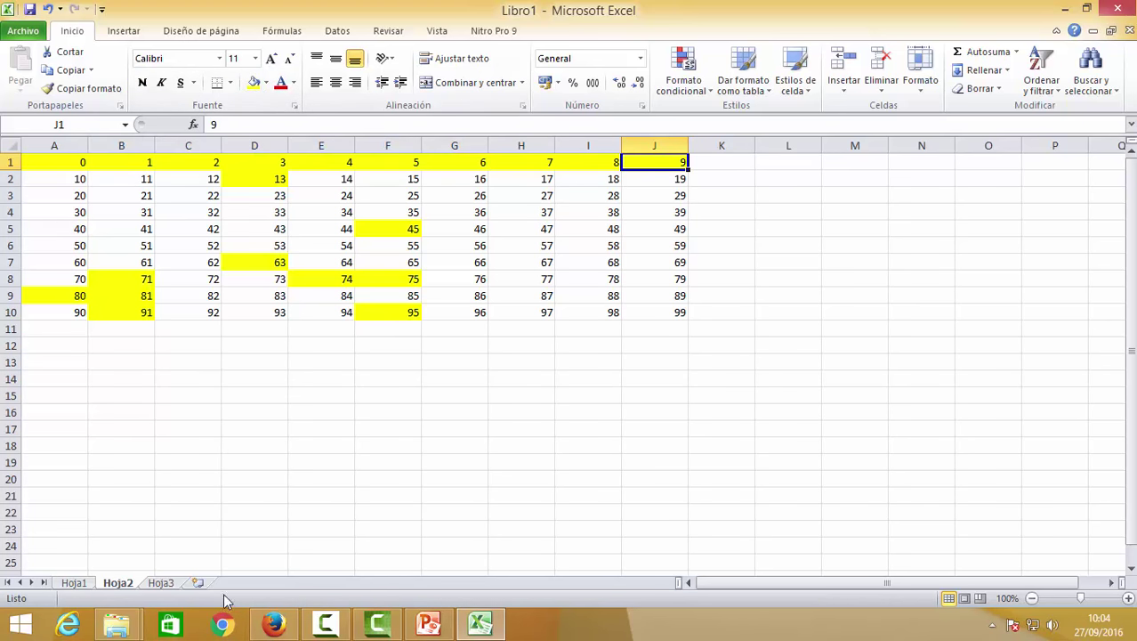
Step: Check letter A's codes on Hoja1 and fill the cells for 10 to 12 (A2:C2) on Hoja2 with yellow
left_click(80, 583)
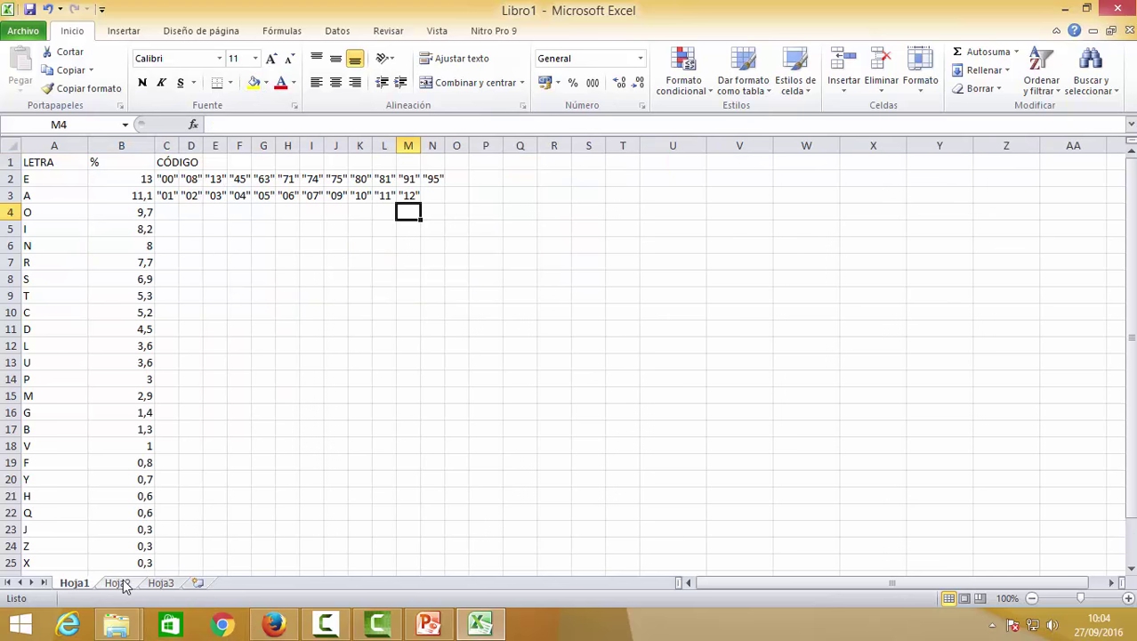
left_click(120, 582)
left_click_drag(85, 180, 173, 178)
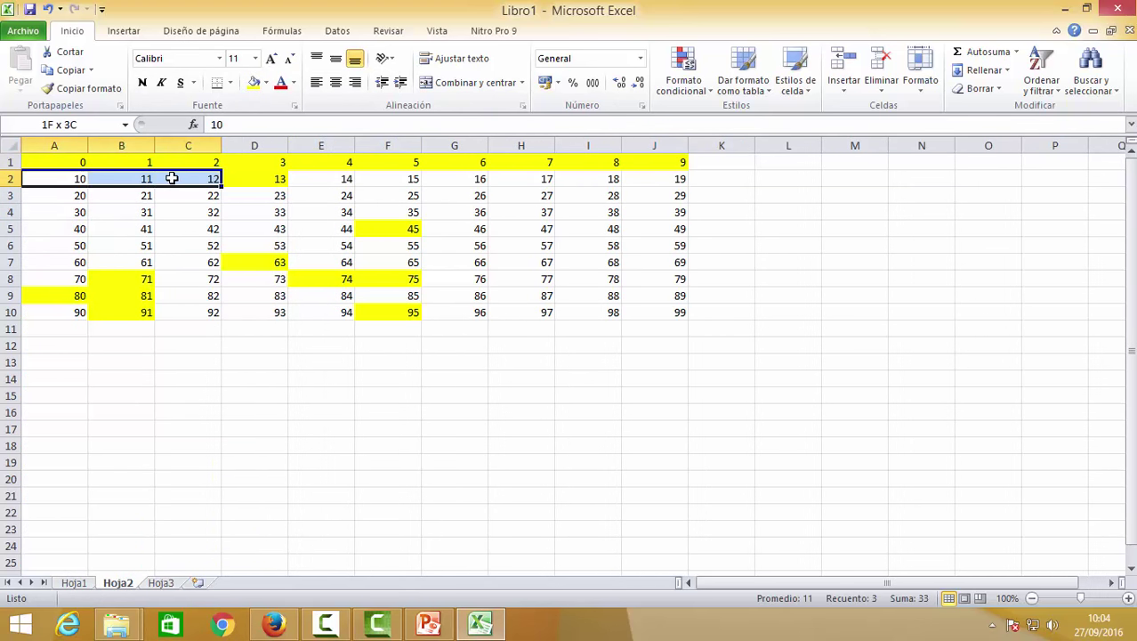
left_click(254, 81)
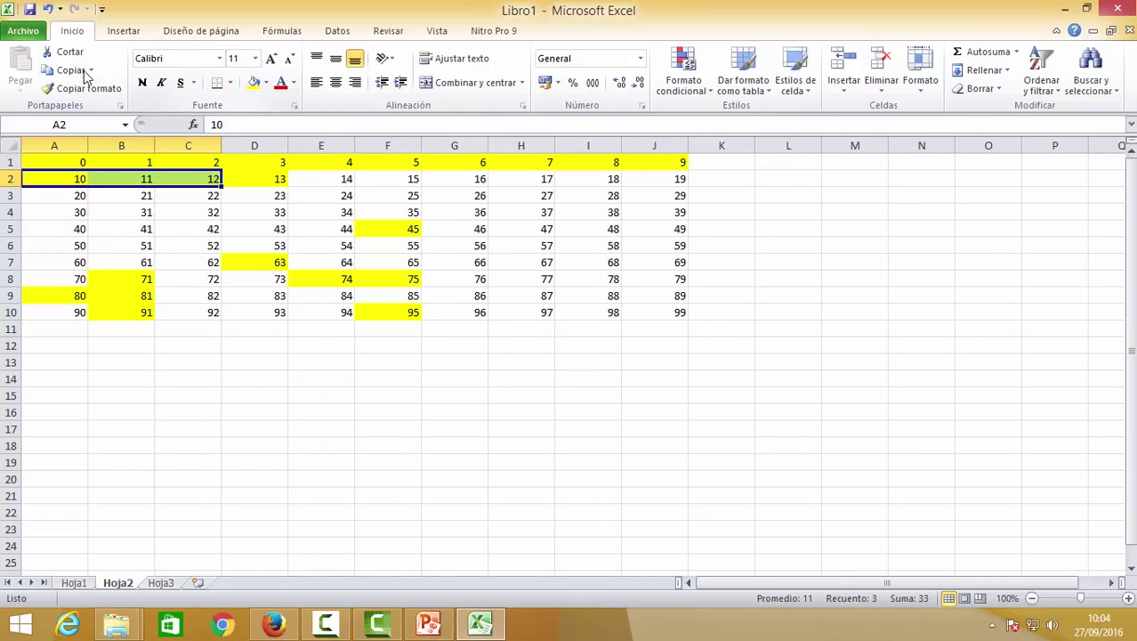
Step: Save the workbook in the Documentos folder as cifradohomofonico
left_click(30, 9)
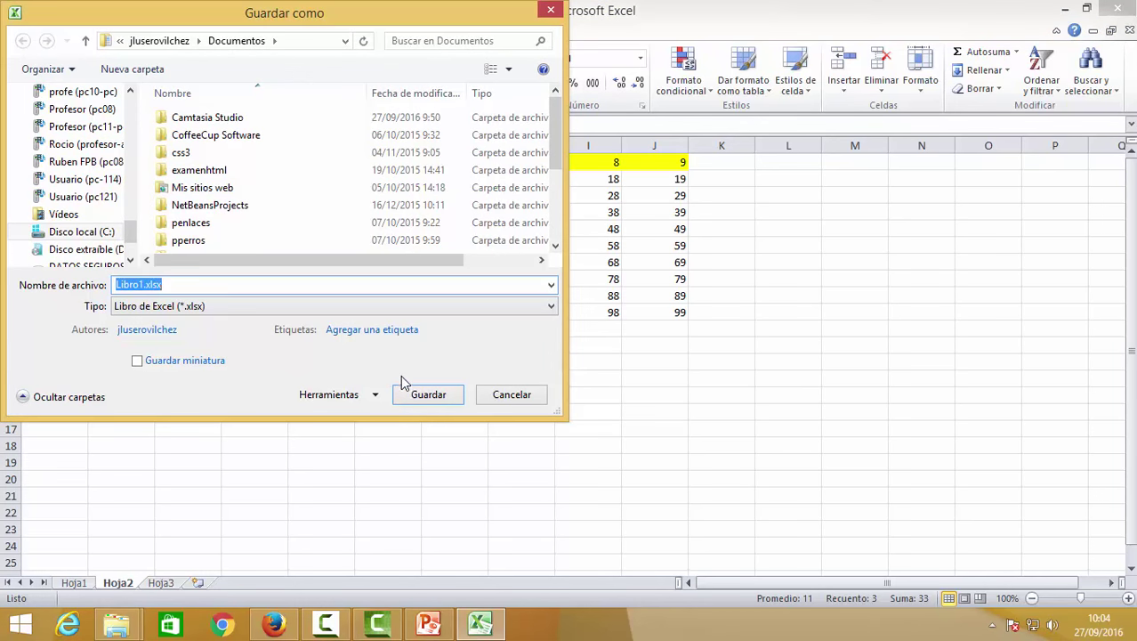
type("cifradohomofonico")
key("Return")
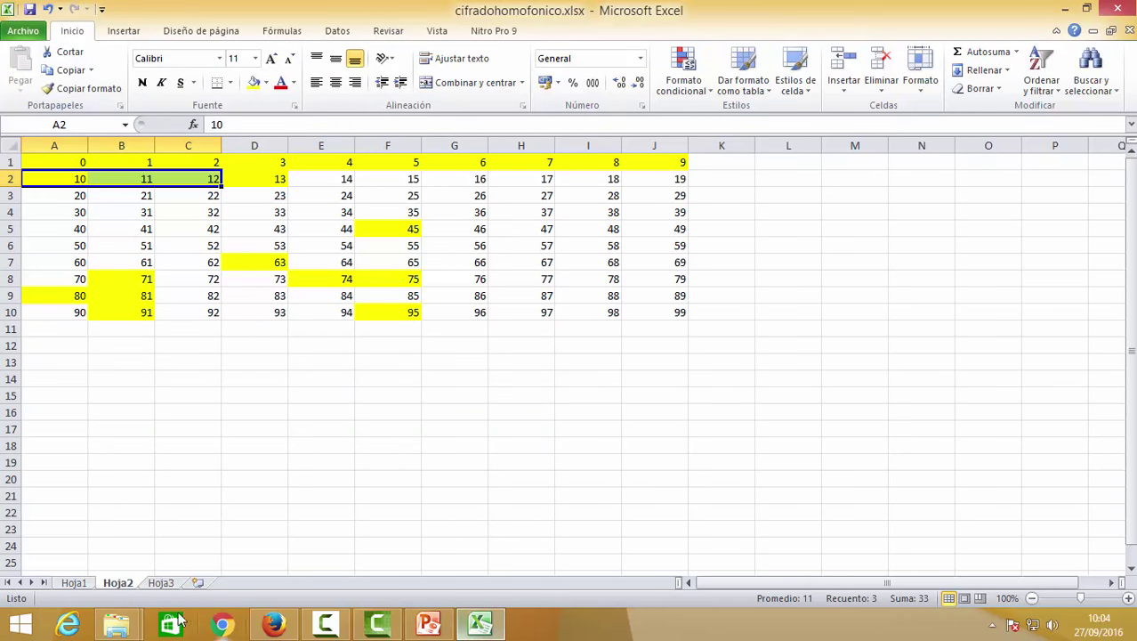
Step: On Hoja1, enter letter O's first codes 14 in C4 and 15 in D4, without quotation marks
left_click(75, 584)
left_click(166, 212)
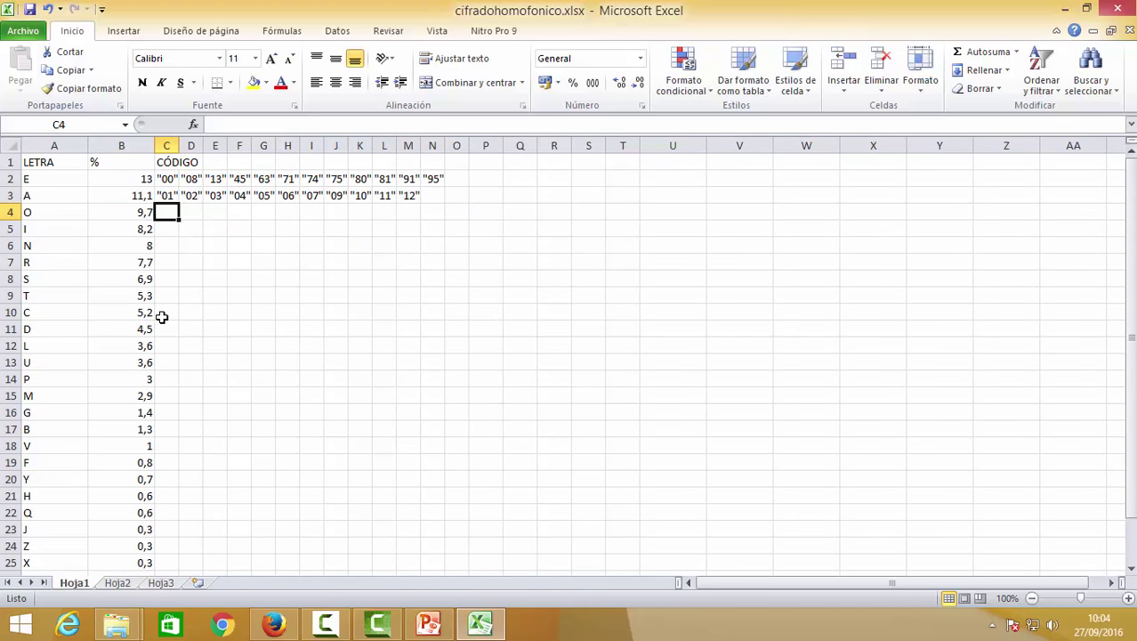
type("\"13")
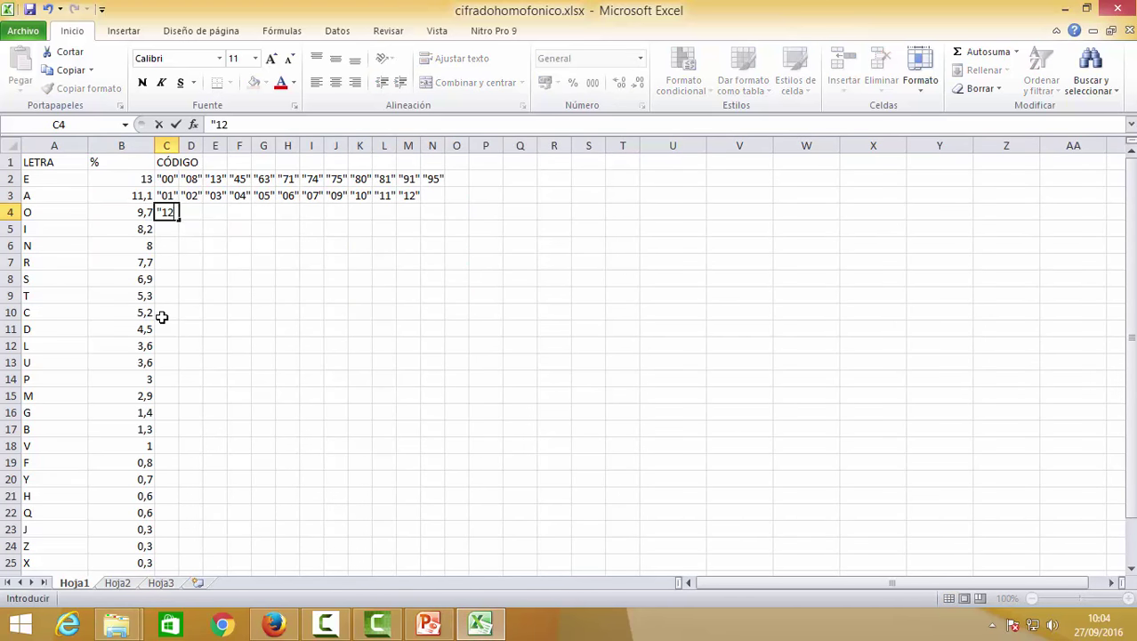
key("BackSpace")
key("BackSpace")
key("BackSpace")
type("13")
key("BackSpace")
type("4")
key("Tab")
type("15")
key("Tab")
Step: Enter the codes 16, 17, 18 and 19 for letter O in cells E4 to H4
type("16")
key("Tab")
type("17")
key("Tab")
type("18")
key("Tab")
type("19")
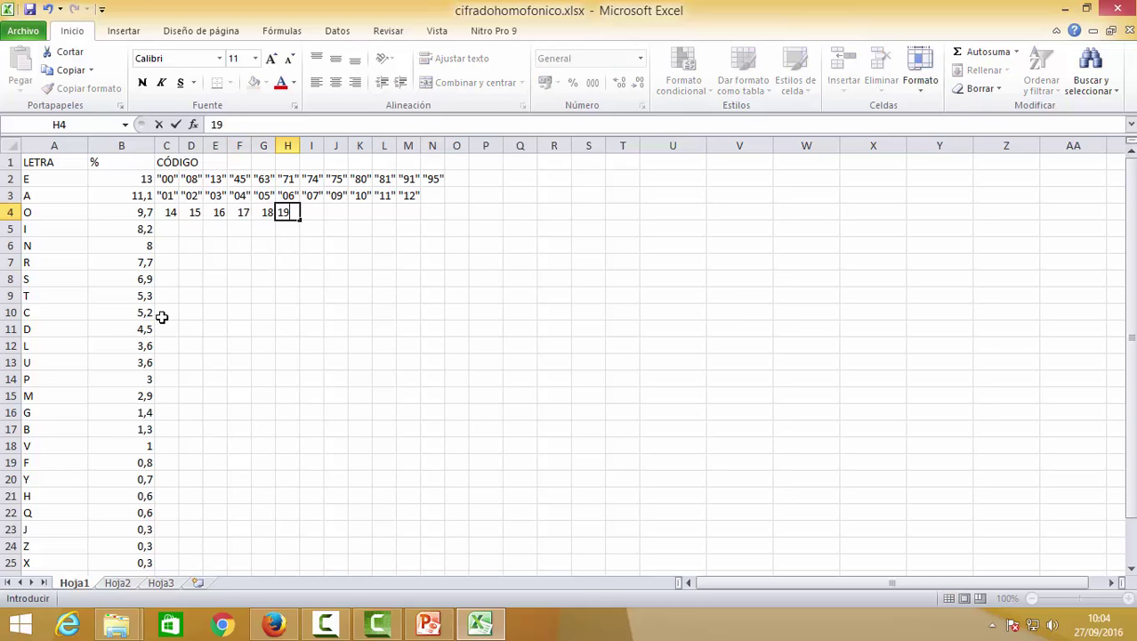
key("Tab")
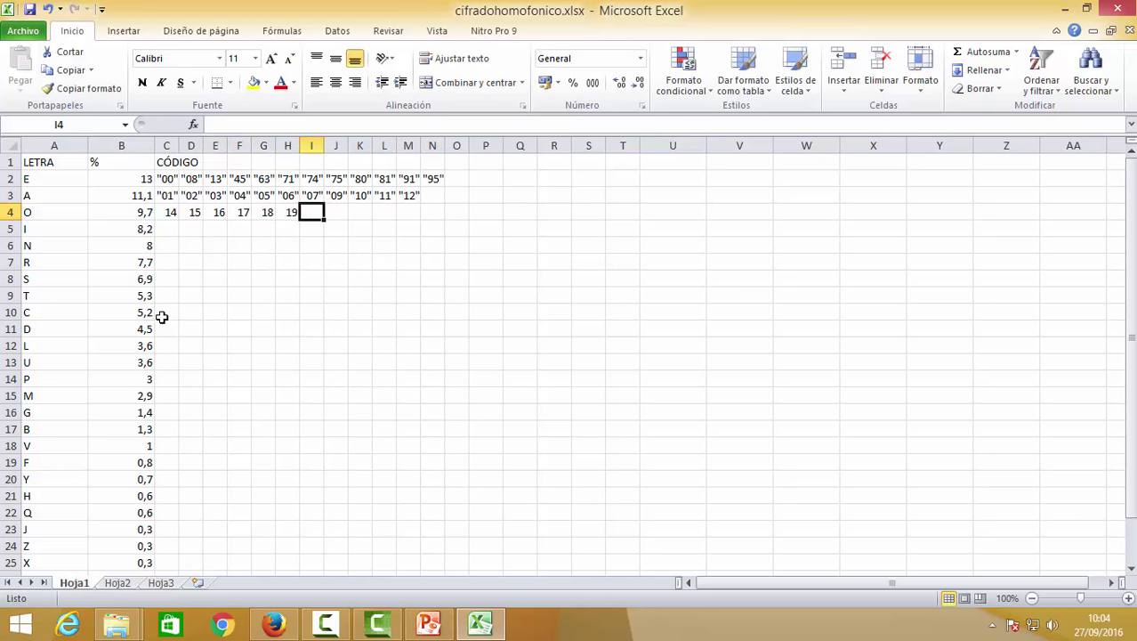
Step: Enter the codes 20, 21, 22 and 23 for letter O in cells I4 to L4 and return to C4
type("20")
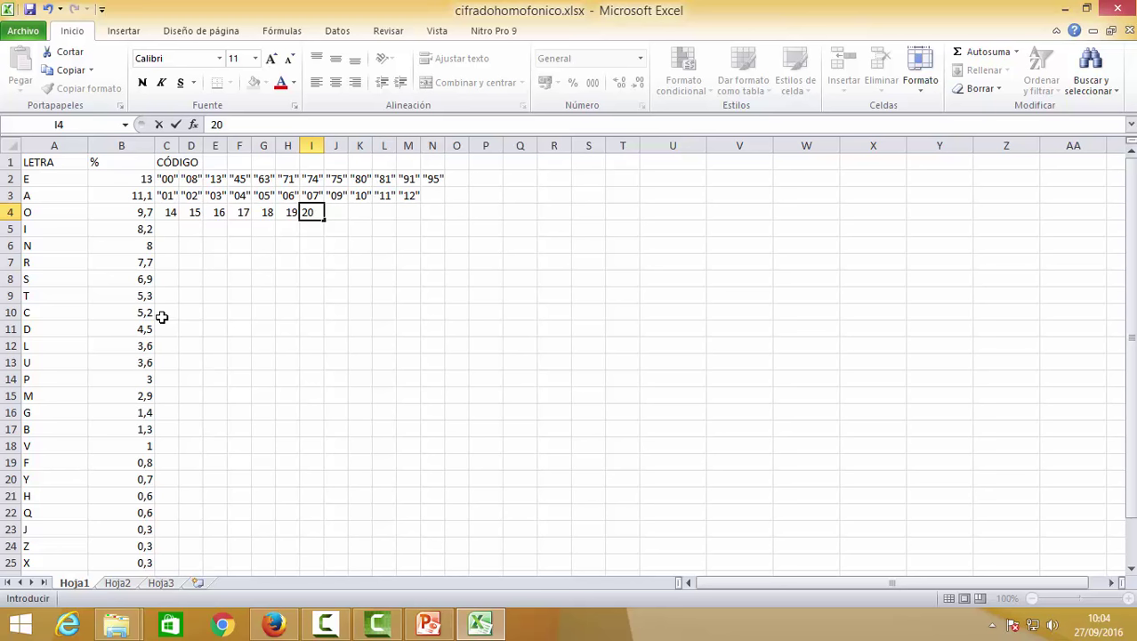
key("Tab")
type("21")
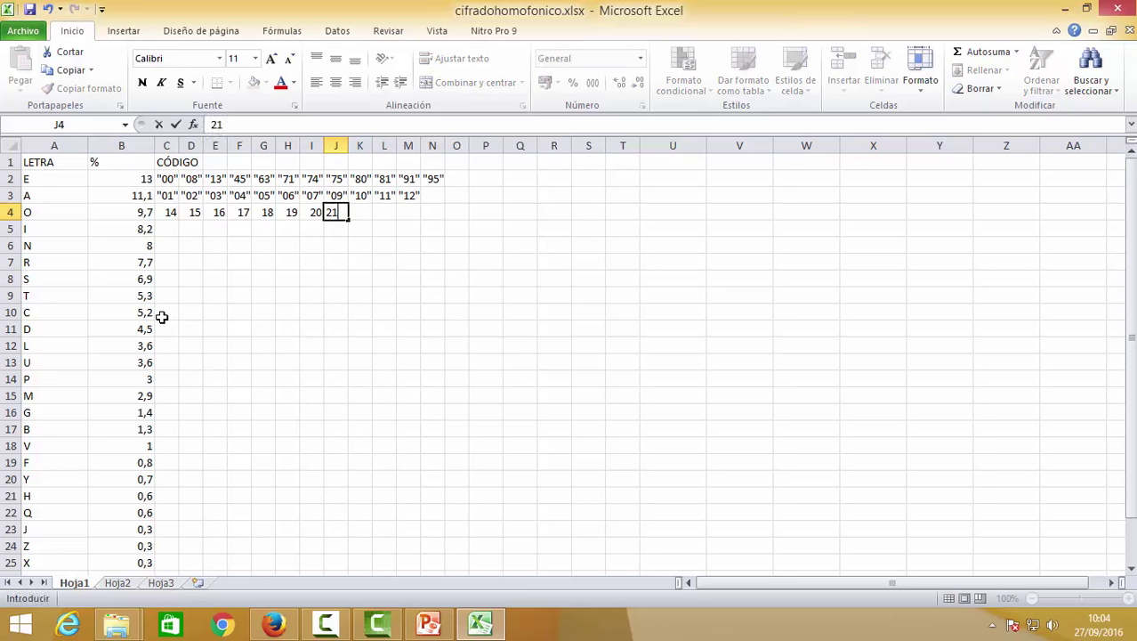
key("Tab")
type("22")
key("Tab")
type("23")
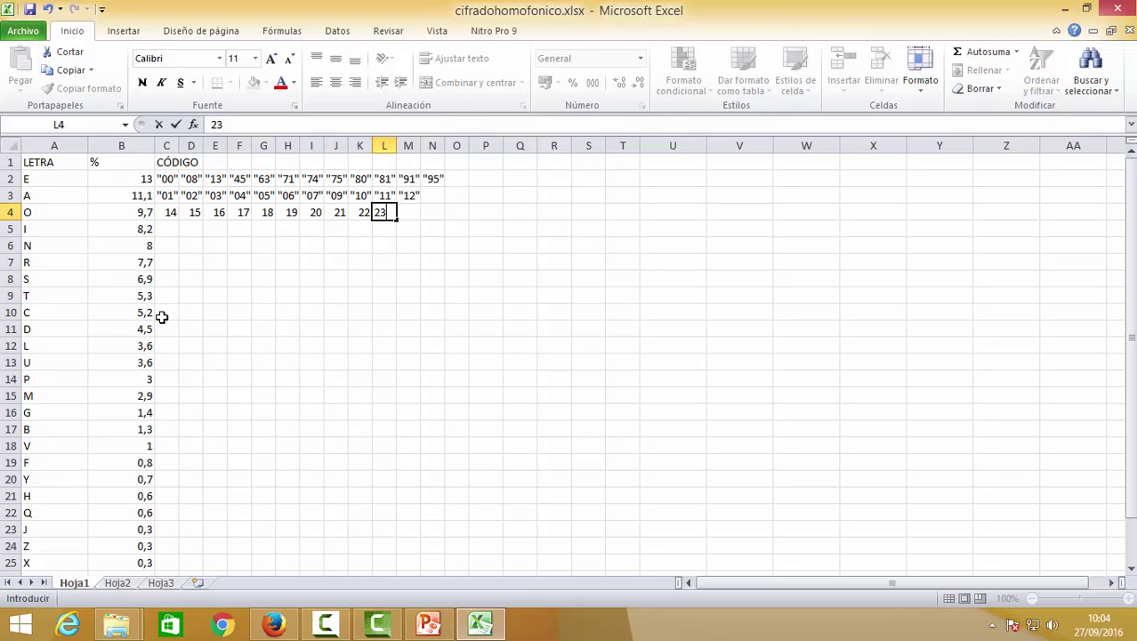
key("ctrl+Return")
key("Left")
key("Left")
key("Left")
key("Left")
key("Left")
key("Left")
key("Left")
key("Left")
key("Left")
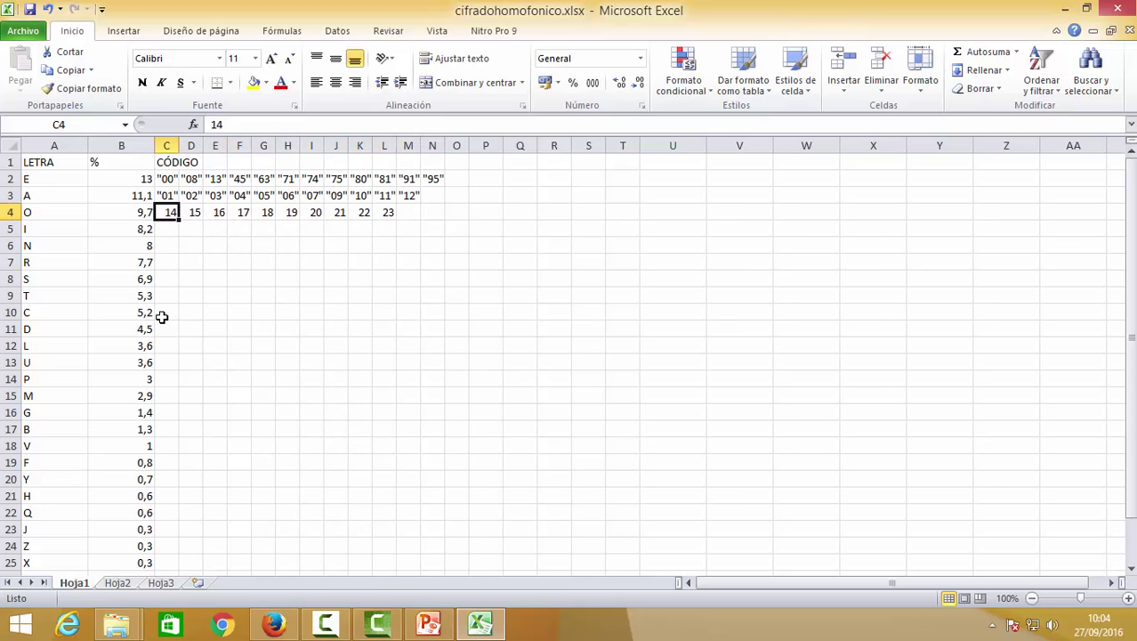
Step: On Hoja2, fill the cells for 14 to 19 (E2:J2) and 20 to 23 (A3:D3) with yellow
left_click(116, 583)
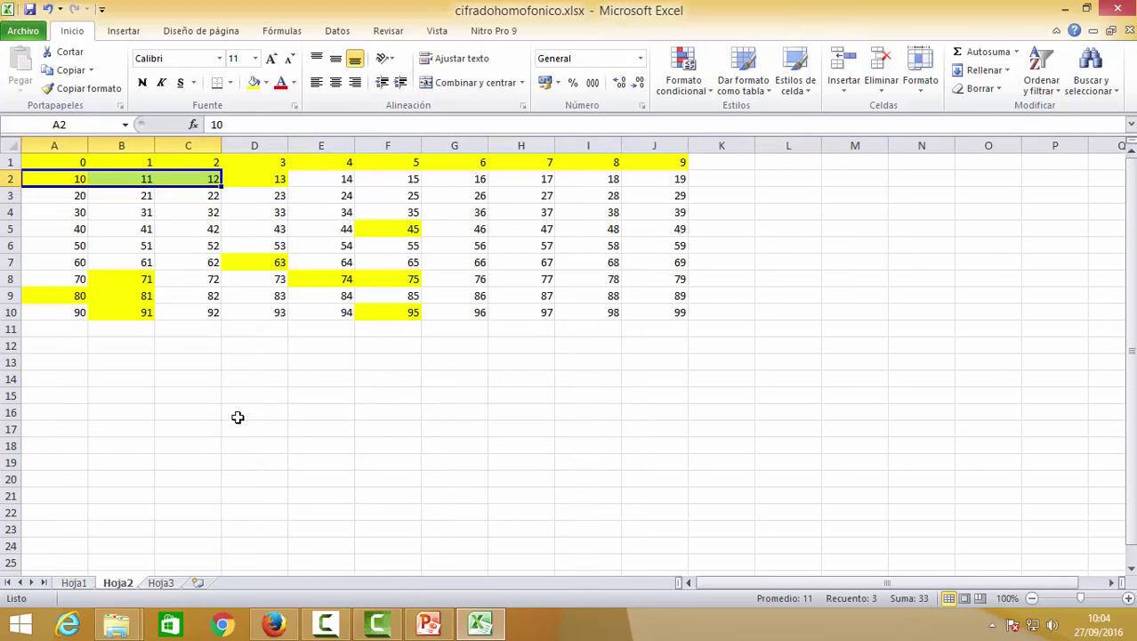
left_click_drag(329, 182, 635, 181)
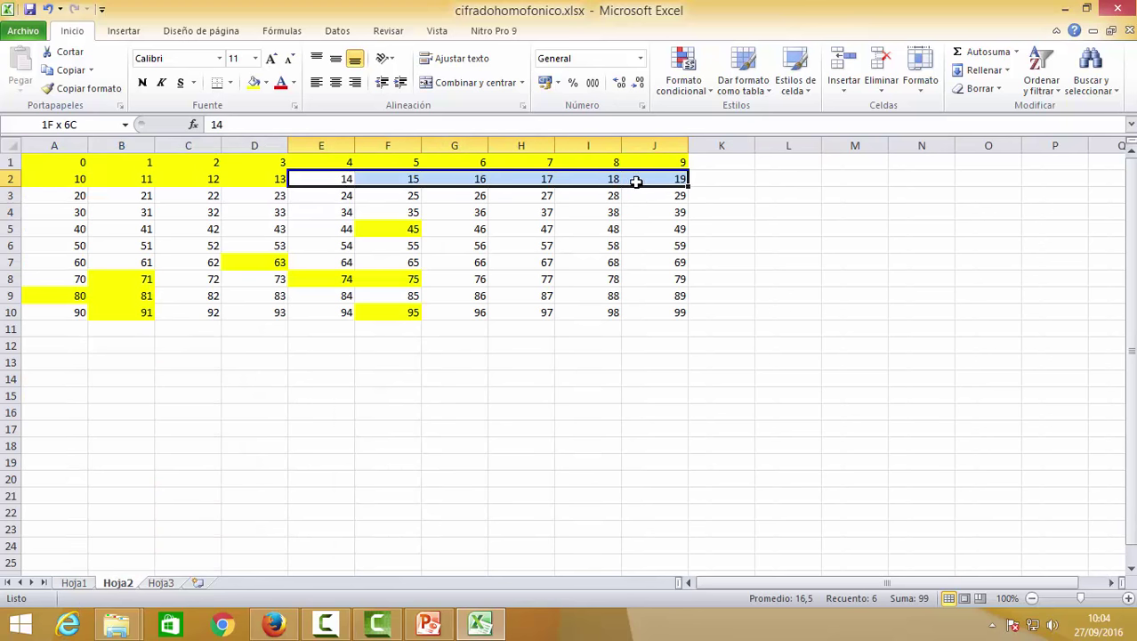
left_click(253, 82)
left_click_drag(85, 195, 239, 167)
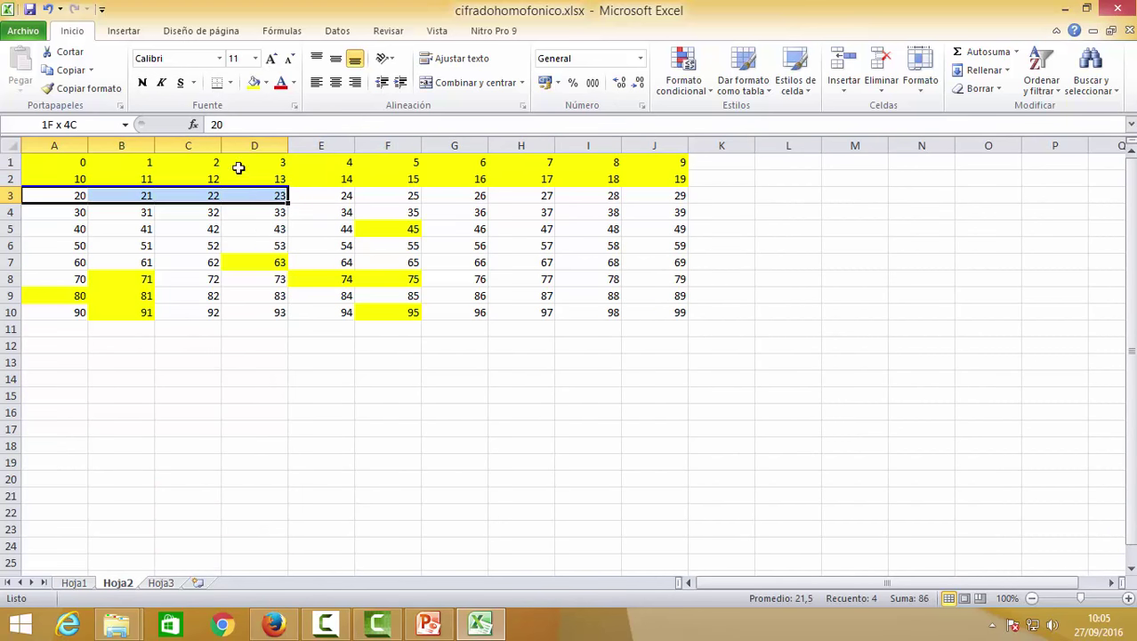
left_click(253, 82)
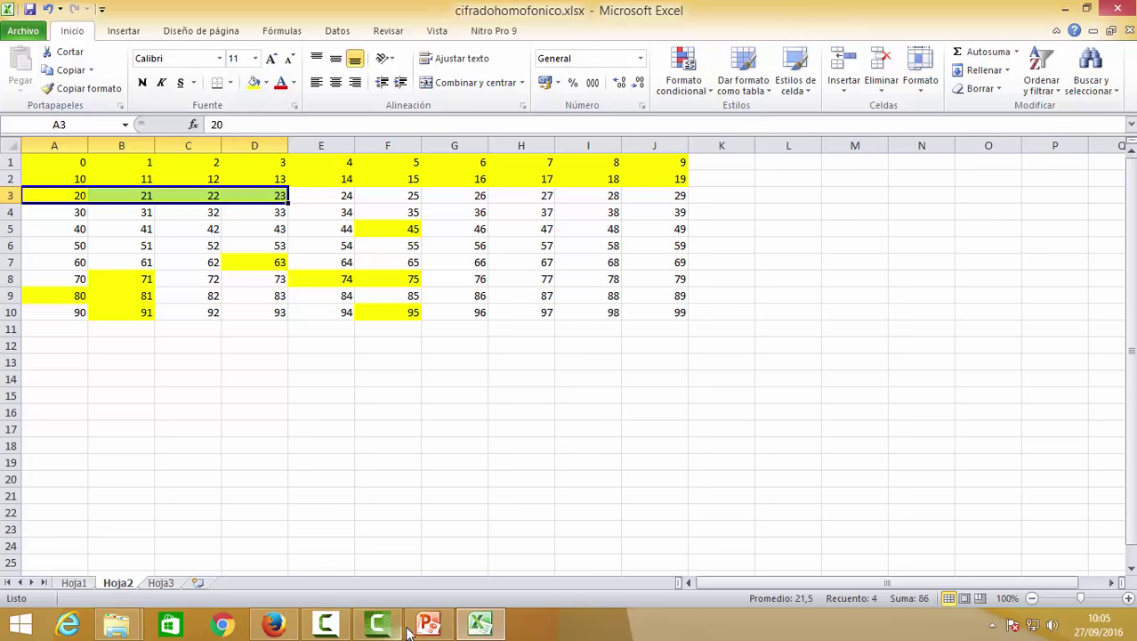
Step: On Hoja1, enter letter I's first codes 24, 25 and 26 in cells C5 to E5
left_click(74, 582)
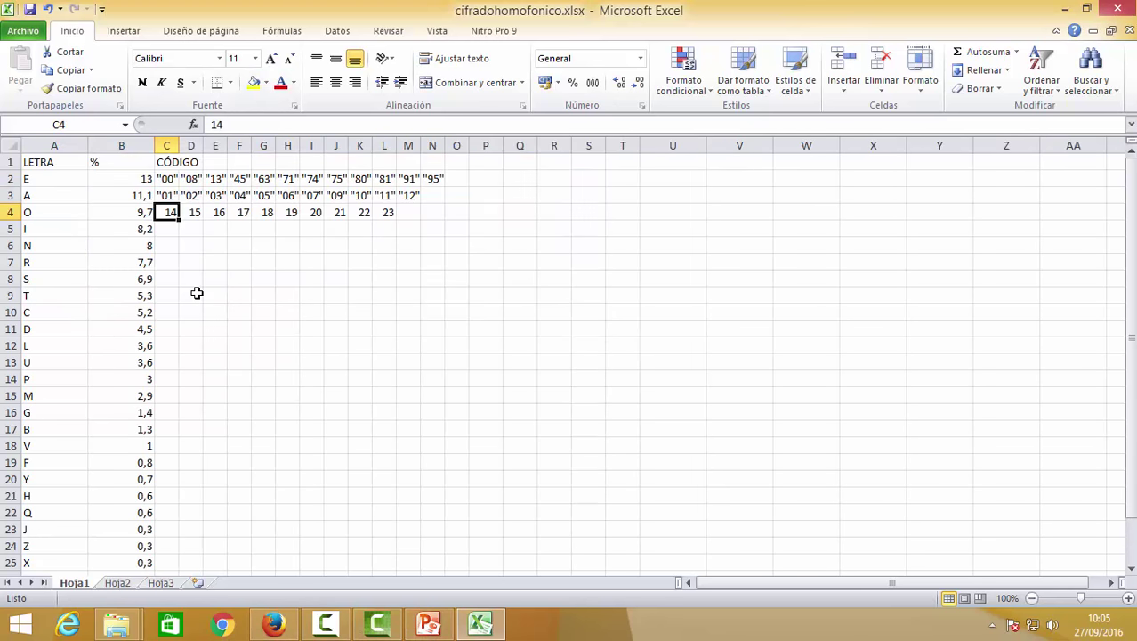
left_click(165, 231)
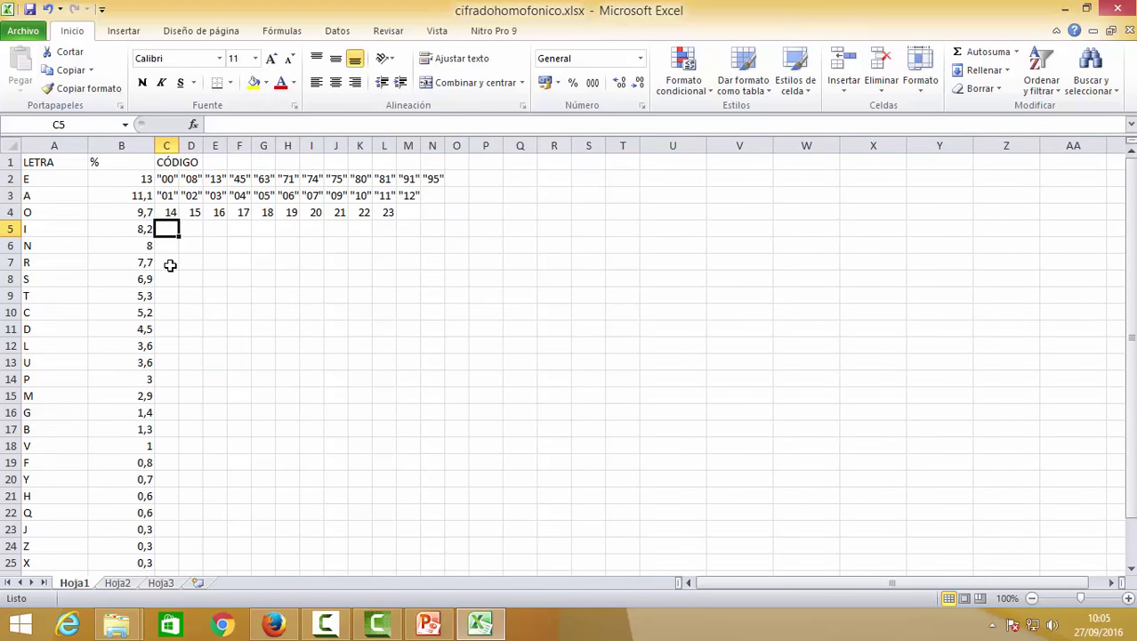
type("24")
key("Tab")
type("25")
key("Tab")
type("26")
key("Tab")
Step: Enter the codes 27, 28 and 29 for letter I in cells F5 to H5
type("27")
key("Tab")
type("28")
key("Tab")
type("29")
key("Tab")
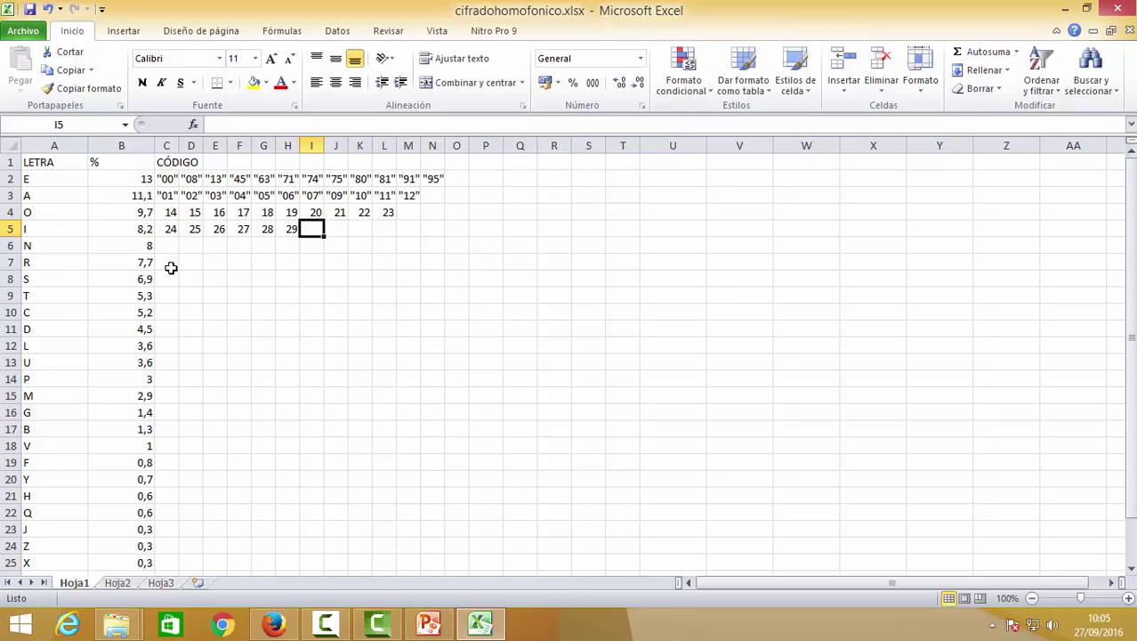
Step: Enter letter I's last codes 30 in I5 and 31 in J5
type("30")
key("Tab")
type("31")
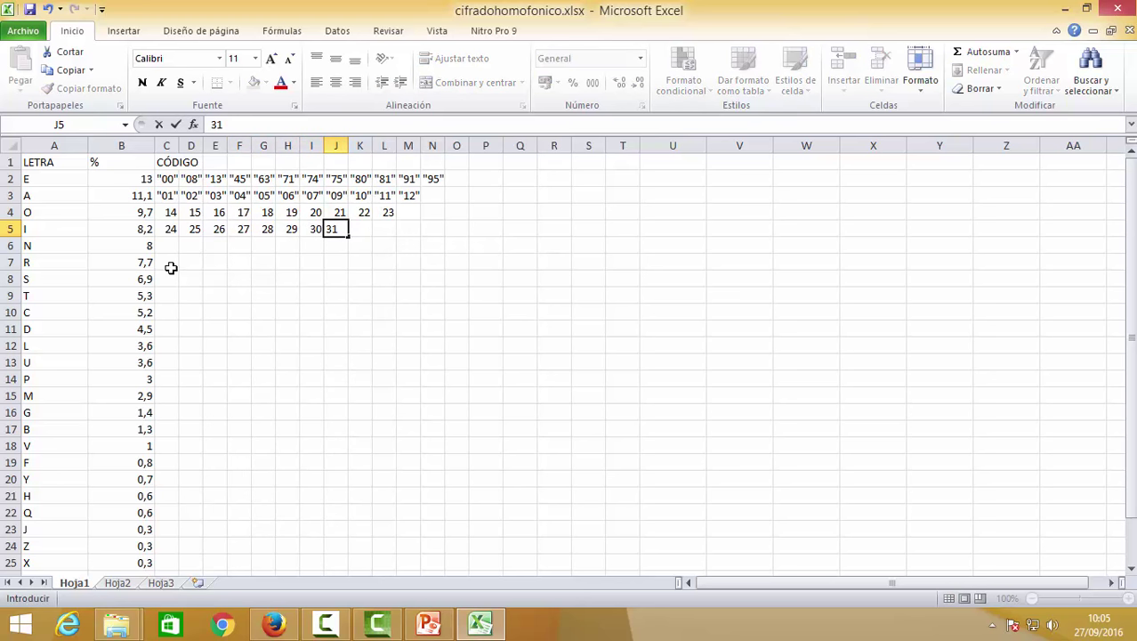
key("Tab")
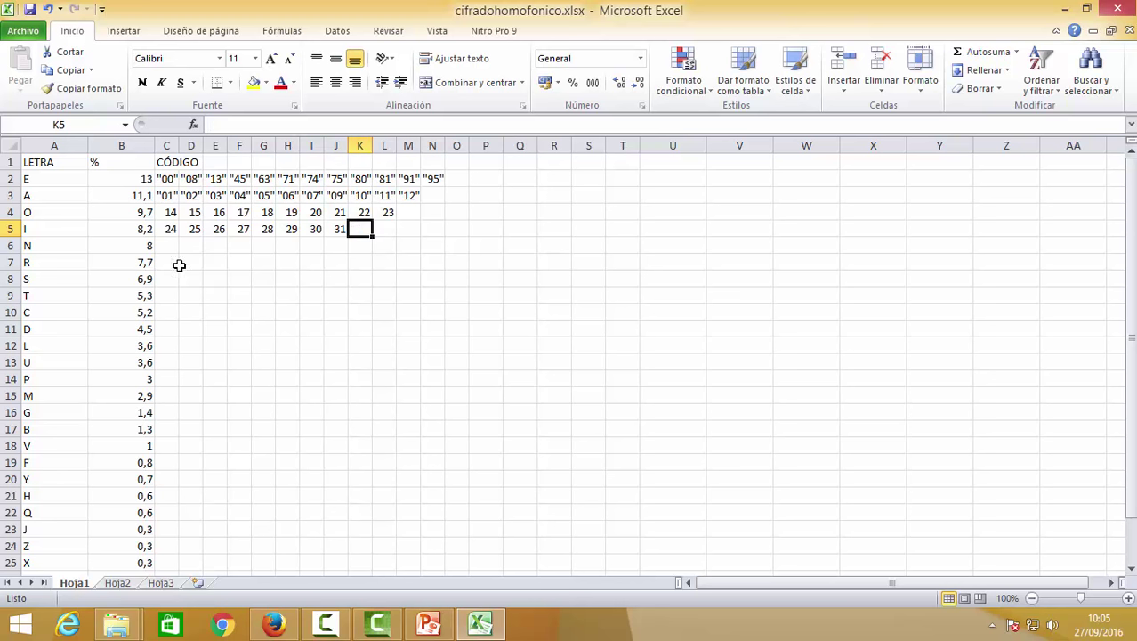
Step: Enter letter N's first codes 32, 33, 34 and 35 in cells C6 to F6
left_click(166, 245)
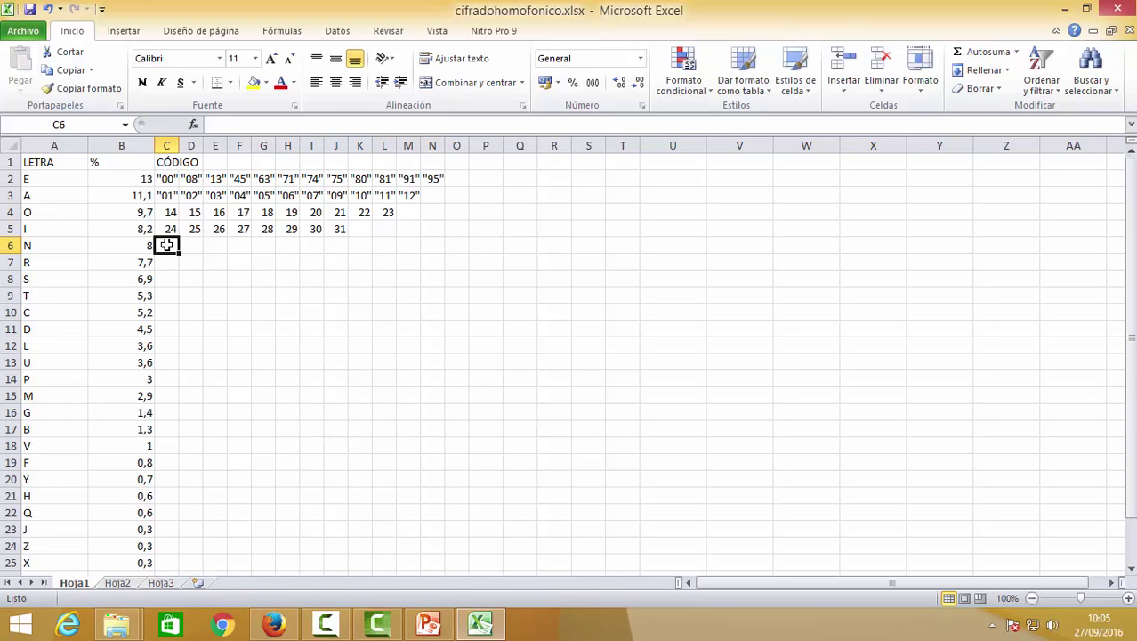
type("32")
key("Tab")
type("33")
key("Tab")
type("34")
key("Tab")
type("35")
key("Tab")
Step: Enter the codes 36, 37, 38 and 39 for letter N in cells G6 to J6
type("36")
key("Tab")
type("37")
key("Tab")
type("38")
key("Tab")
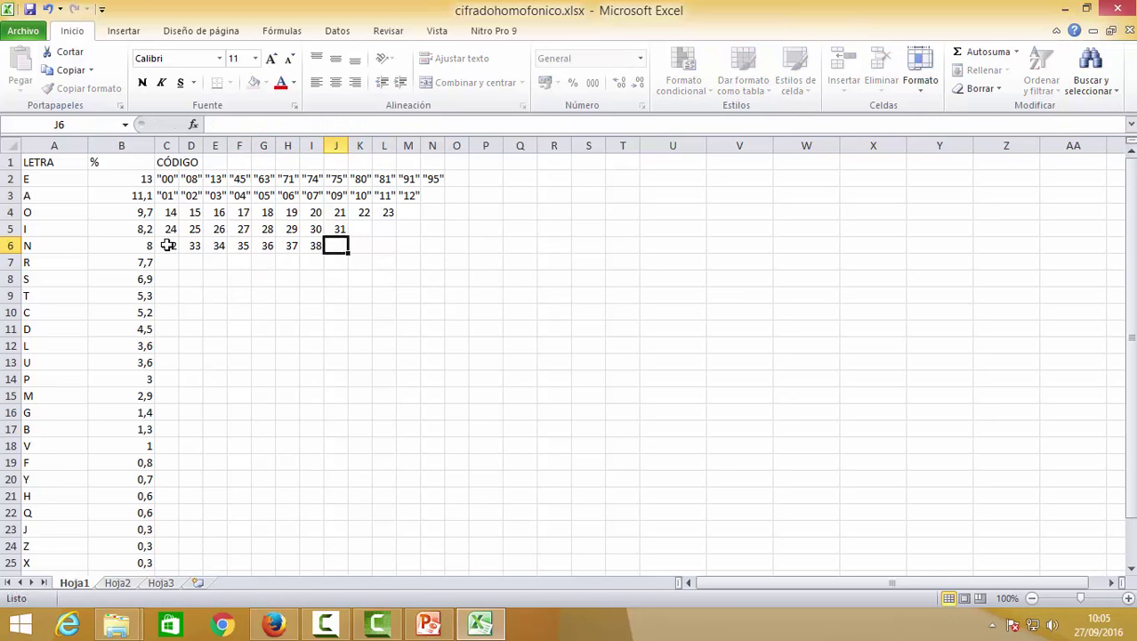
type("339")
key("BackSpace")
key("BackSpace")
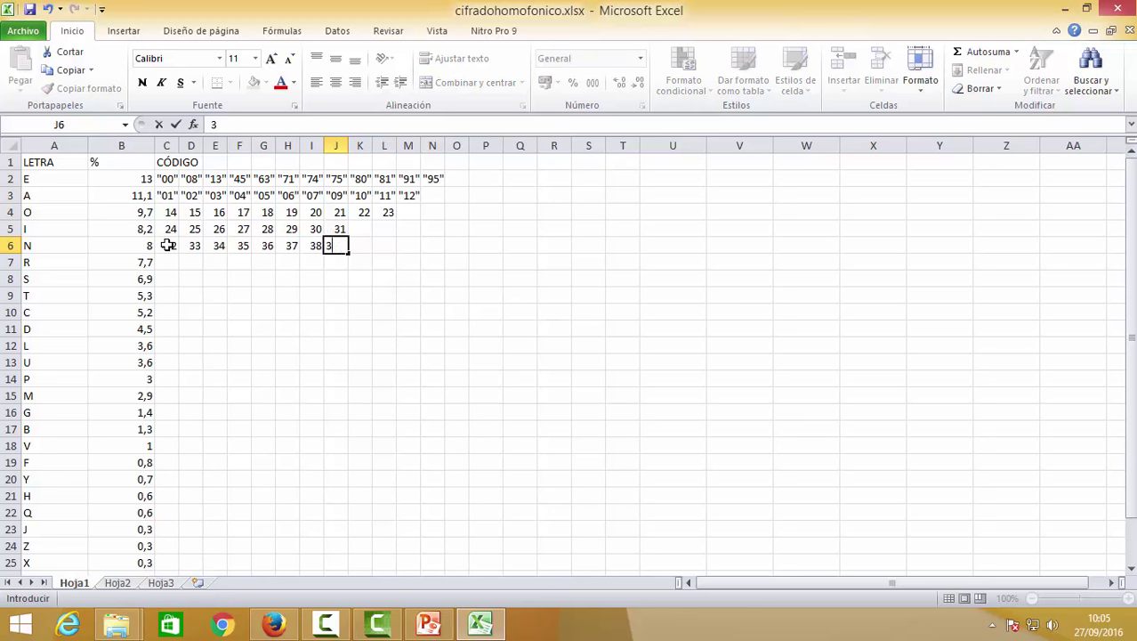
type("9")
key("Return")
Step: Enter letter R's first codes 40, 41, 42 and 43 in cells C7 to F7
key("Left")
key("Left")
key("Left")
key("Left")
key("Left")
key("Left")
key("Left")
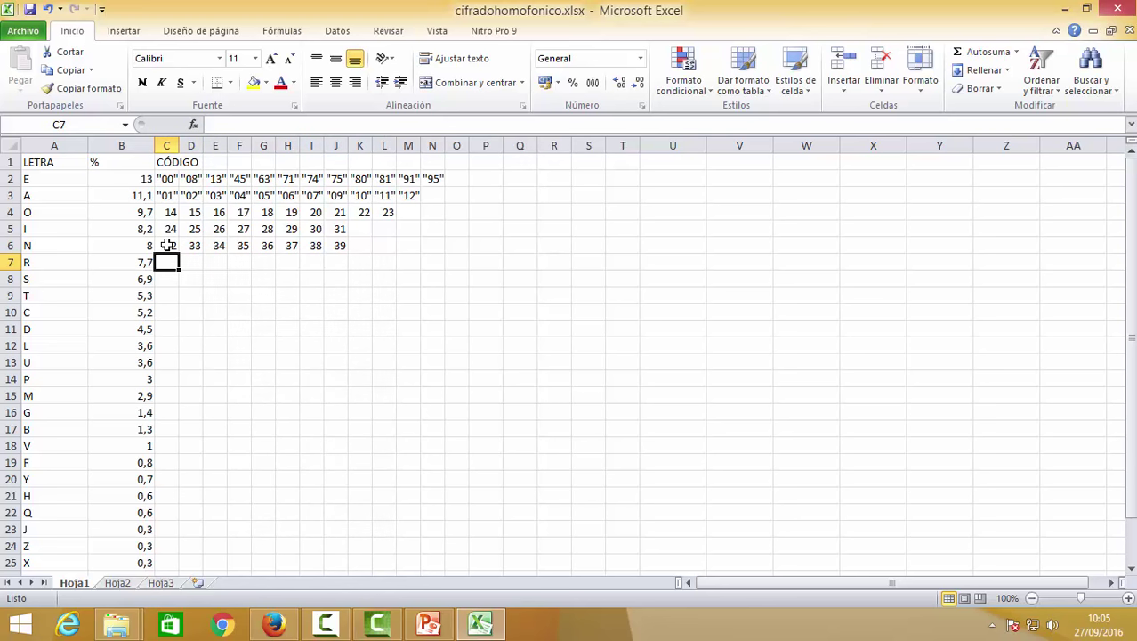
type("40")
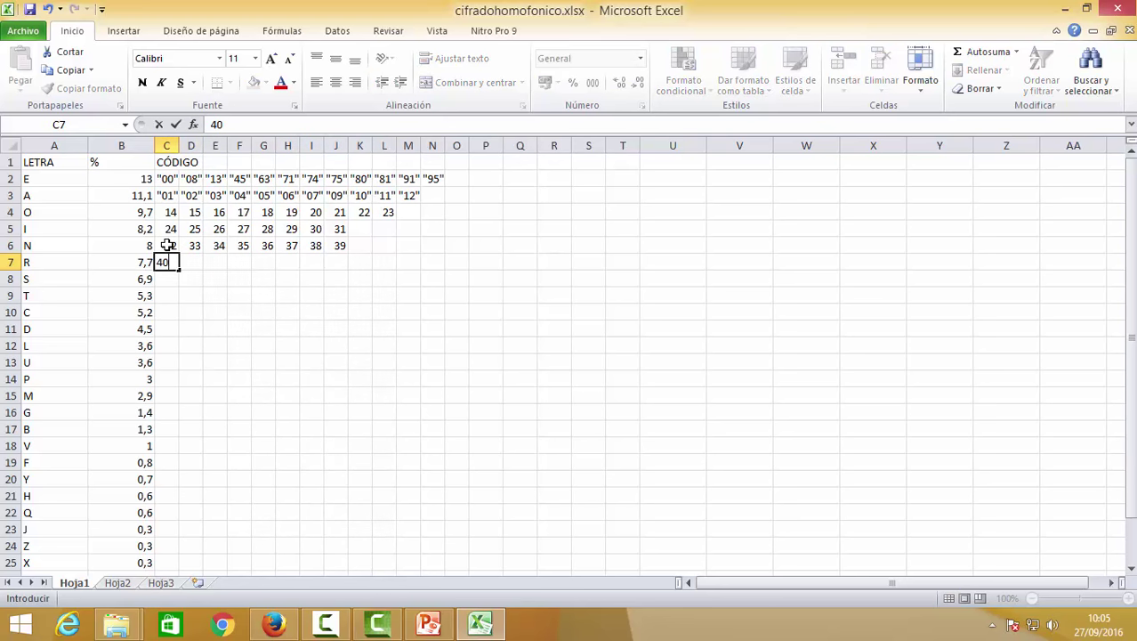
key("Tab")
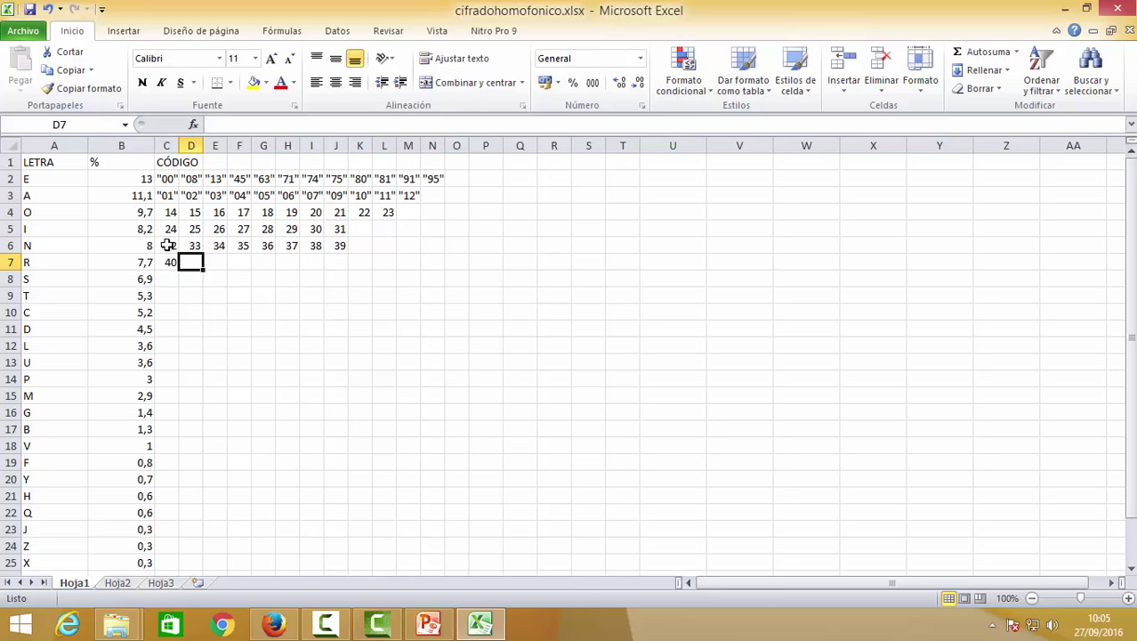
type("41")
key("Tab")
type("42")
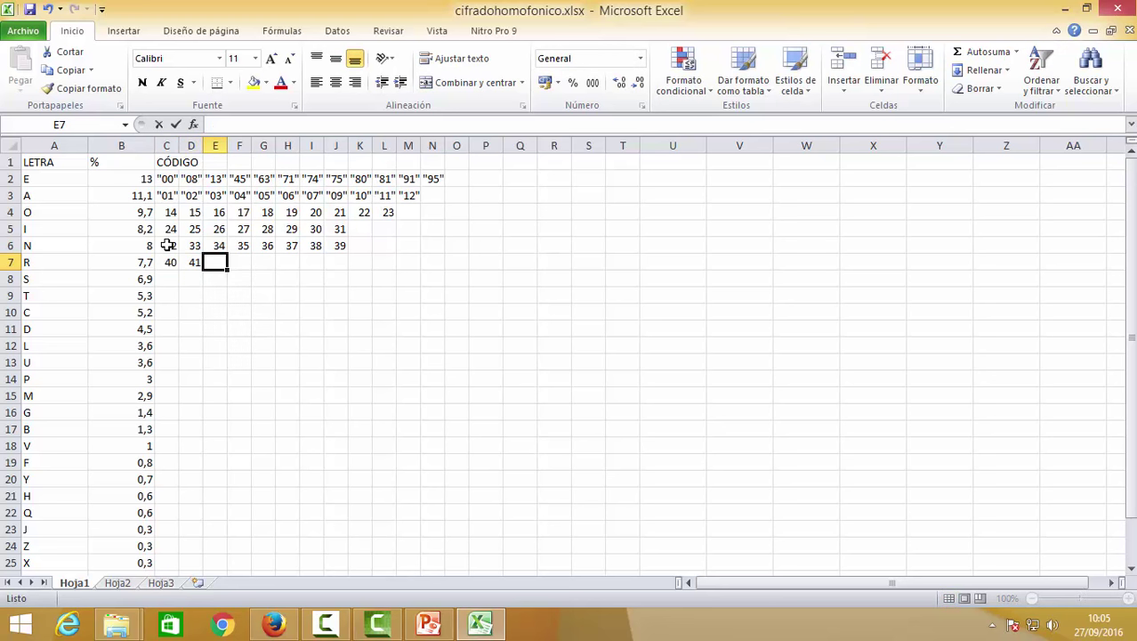
key("Tab")
type("43")
key("Tab")
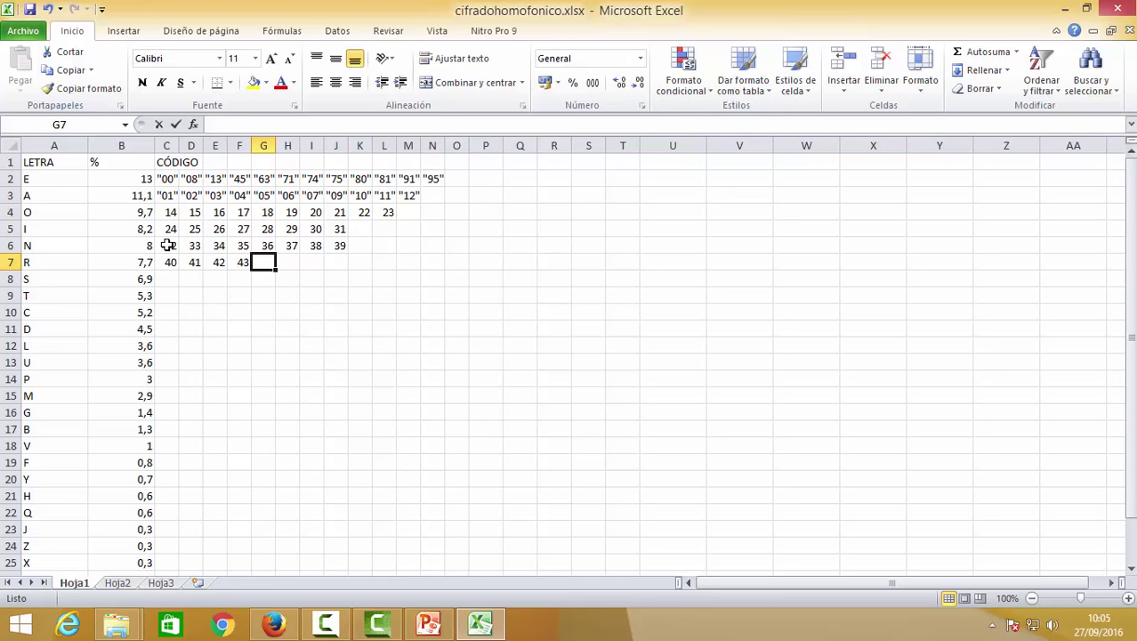
Step: Enter the codes 44, 46, 47 and 48 for letter R in cells G7 to J7
type("44")
key("Tab")
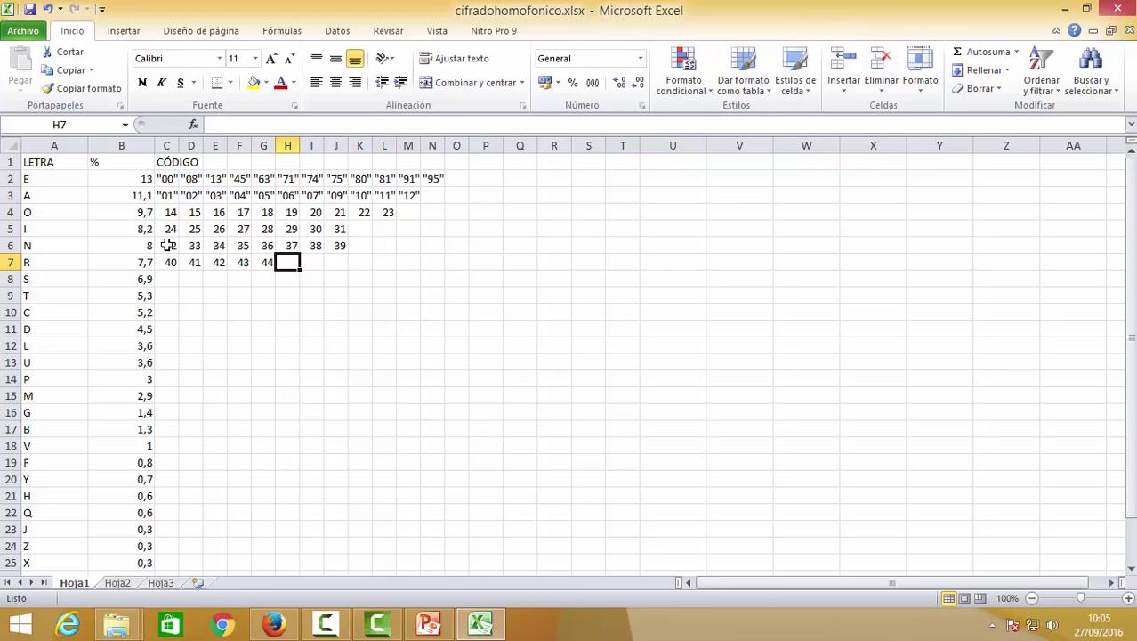
type("46")
key("Tab")
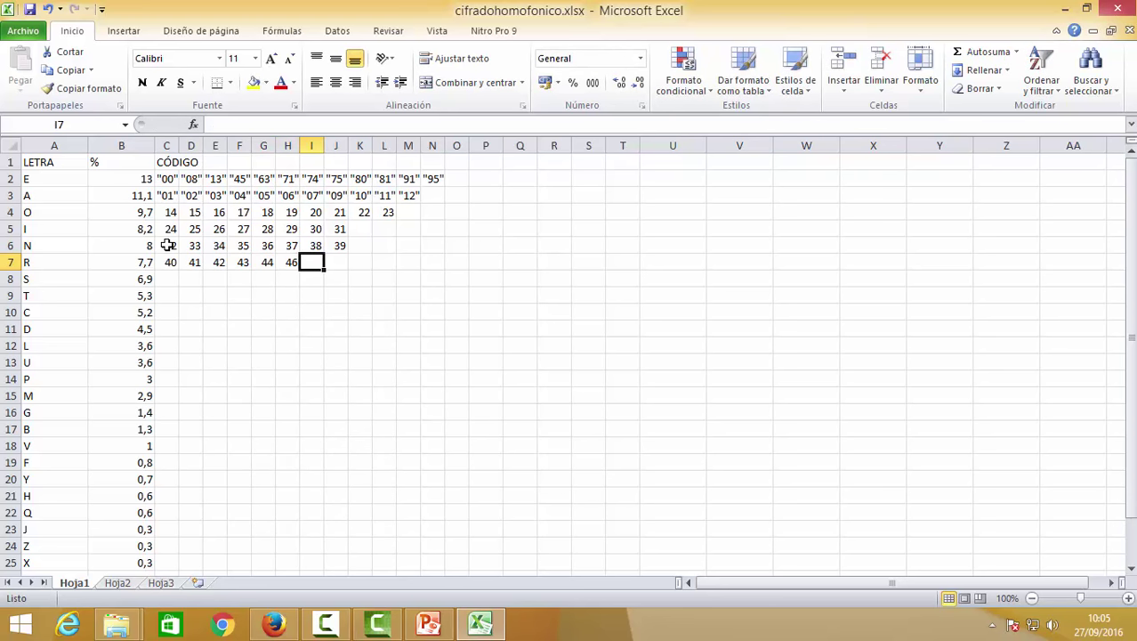
type("47")
key("Tab")
type("48")
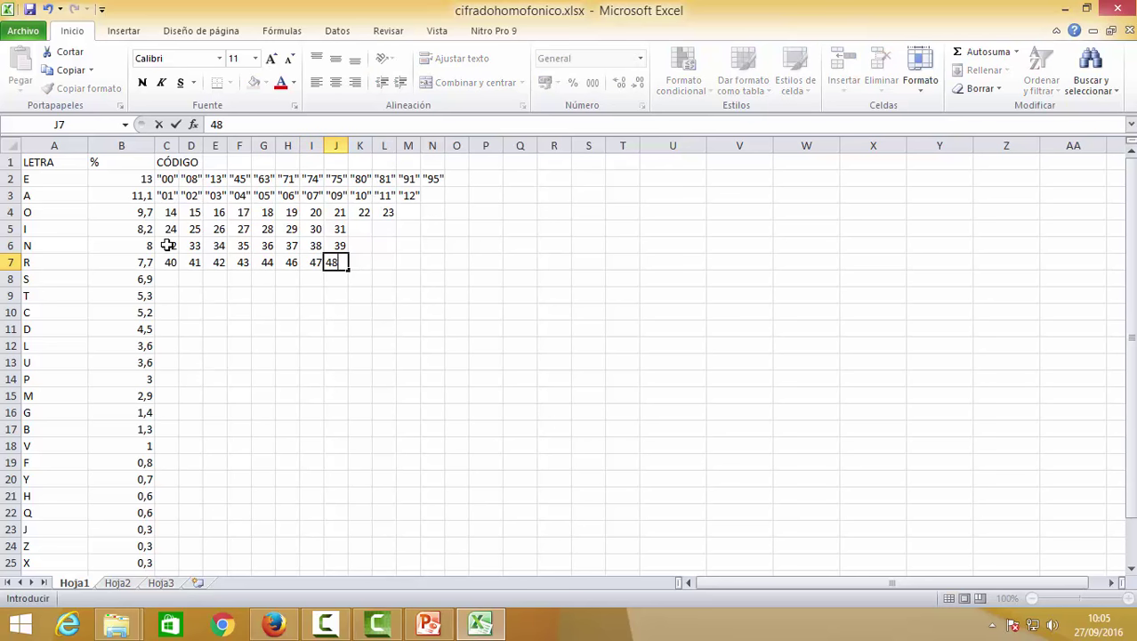
key("Down")
Step: Enter letter S's first codes 49, 50 and 51 in cells C8 to E8
key("Left")
key("Left")
key("Left")
key("Left")
key("Left")
key("Left")
key("Left")
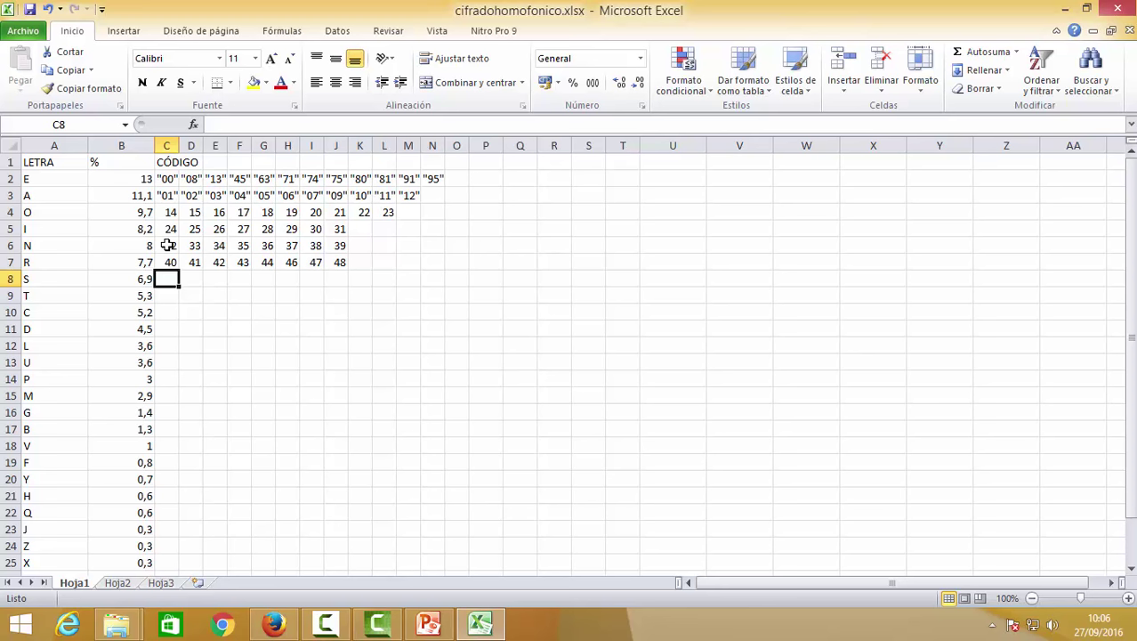
type("49")
key("Tab")
type("50")
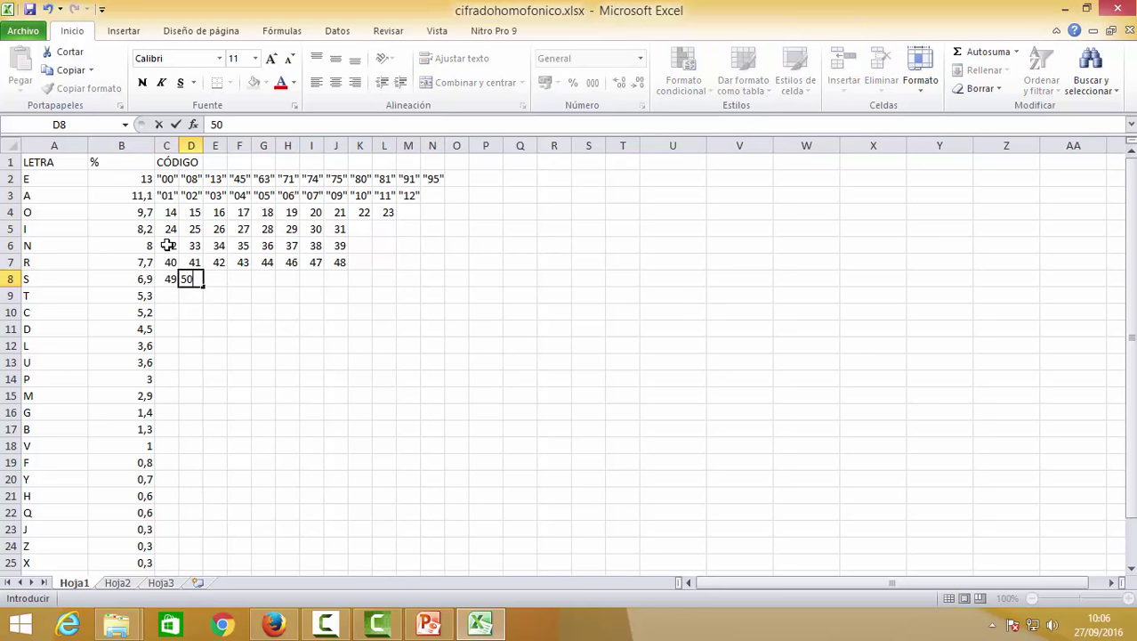
key("Tab")
type("51")
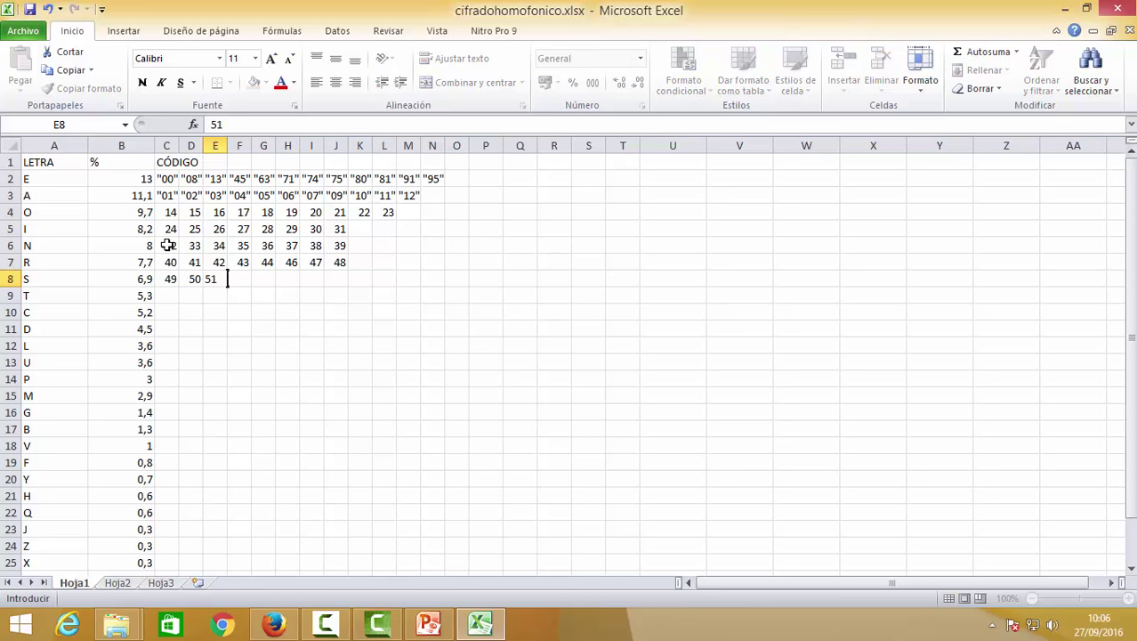
key("Tab")
Step: Enter the codes 52, 53, 54 and 55 for letter S in cells F8 to I8
type("52")
key("Tab")
type("5")
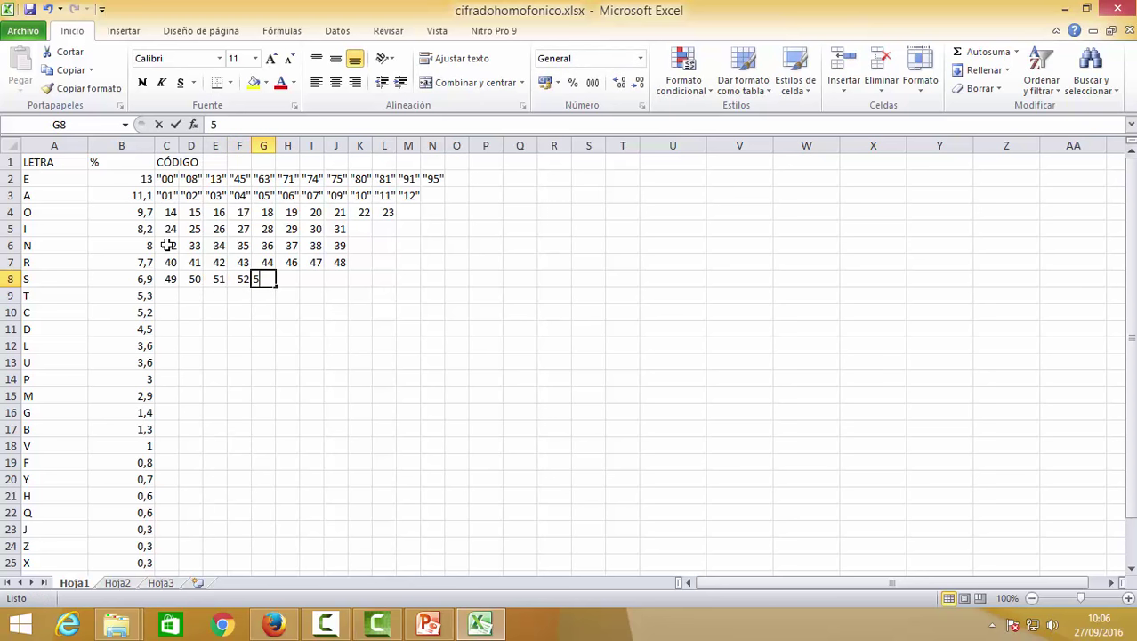
type("3")
key("Tab")
type("54")
key("Tab")
type("55")
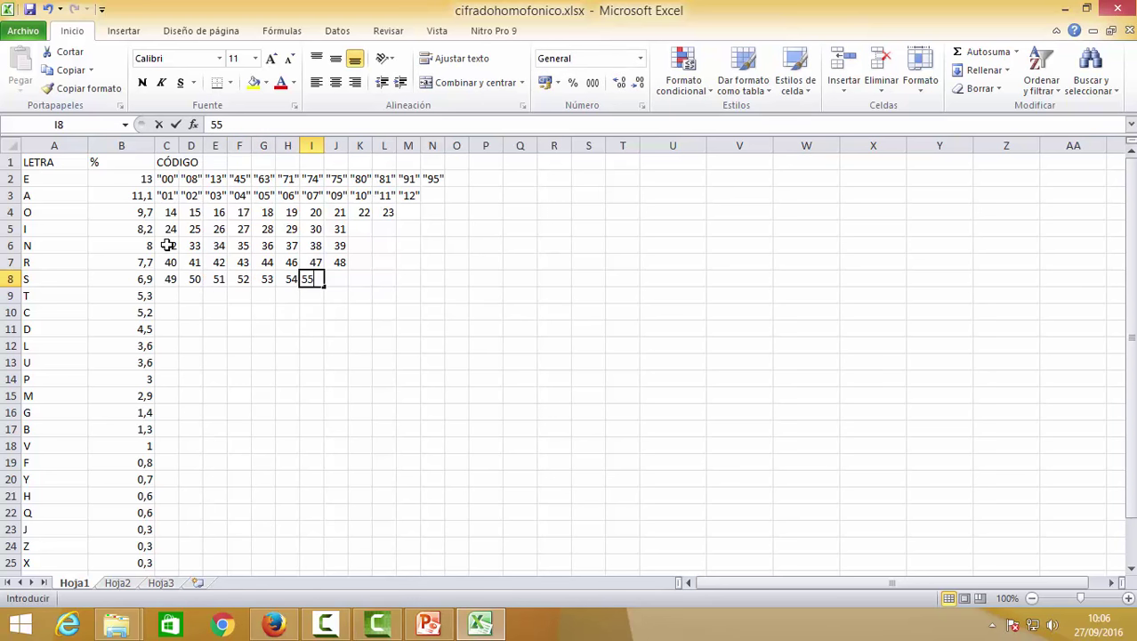
key("Return")
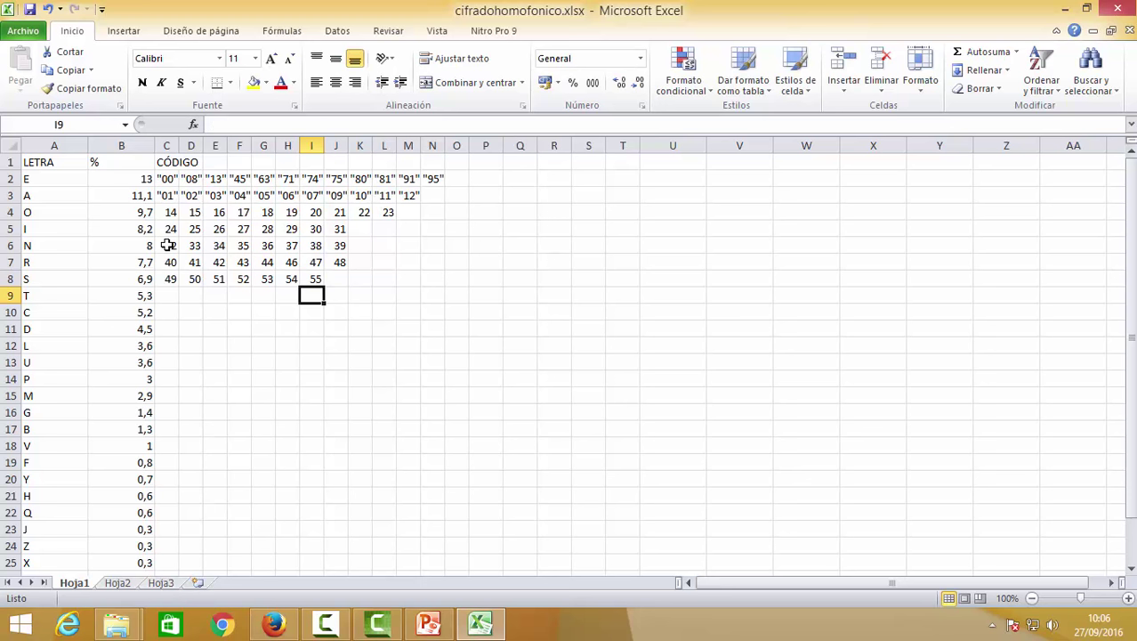
Step: Enter letter T's first codes, 56 in C9 and 57 in D9
key("Left")
key("Left")
key("Left")
key("Left")
key("Left")
key("Left")
type("56")
key("Tab")
type("5")
key("Tab")
type("7")
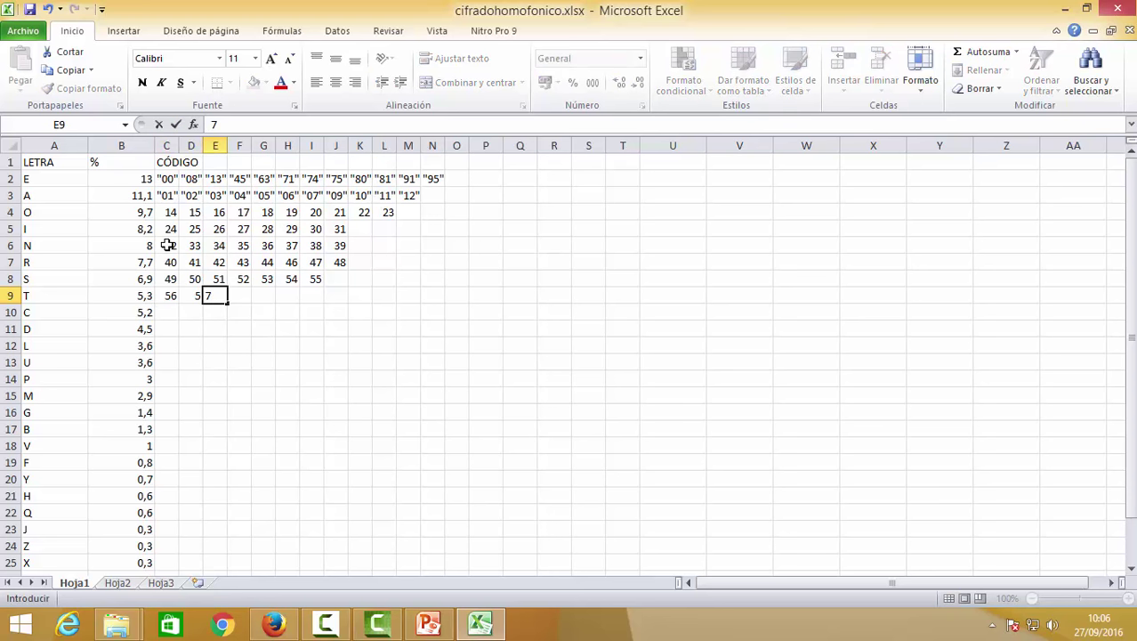
key("Left")
type("57")
key("Tab")
Step: Enter the codes 58, 59 and 60 for letter T in cells E9 to G9
type("5")
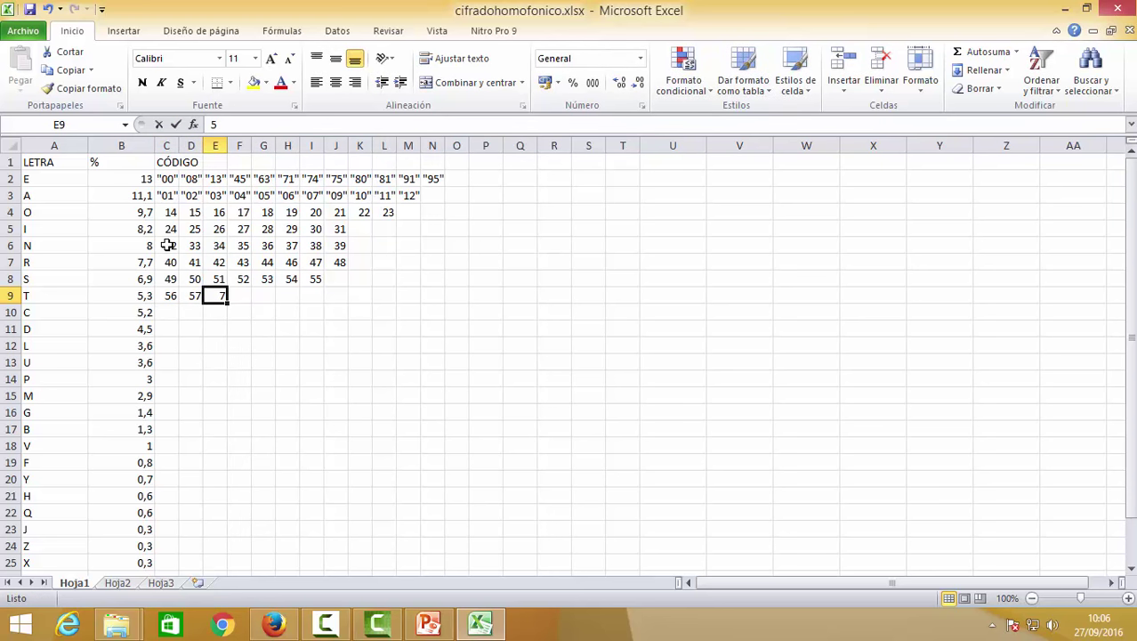
type("8")
key("Tab")
type("59")
key("Tab")
type("60")
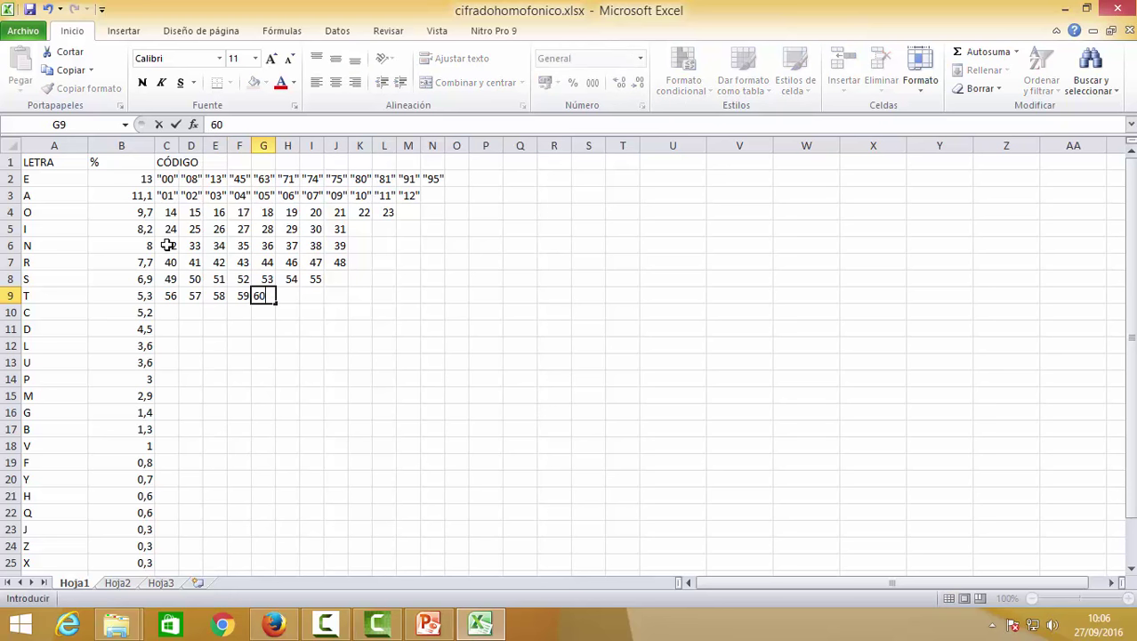
key("Tab")
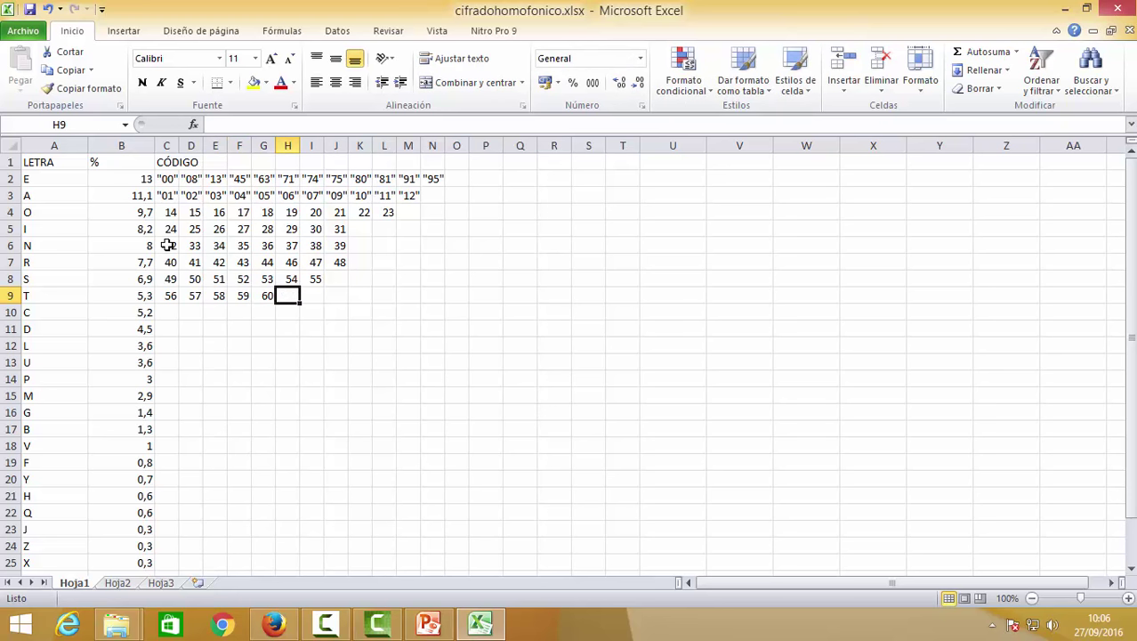
Step: Enter letter C's first codes, 61 in C10 and 62 in D10
key("Return")
key("Left")
key("Left")
key("Left")
key("Left")
key("Left")
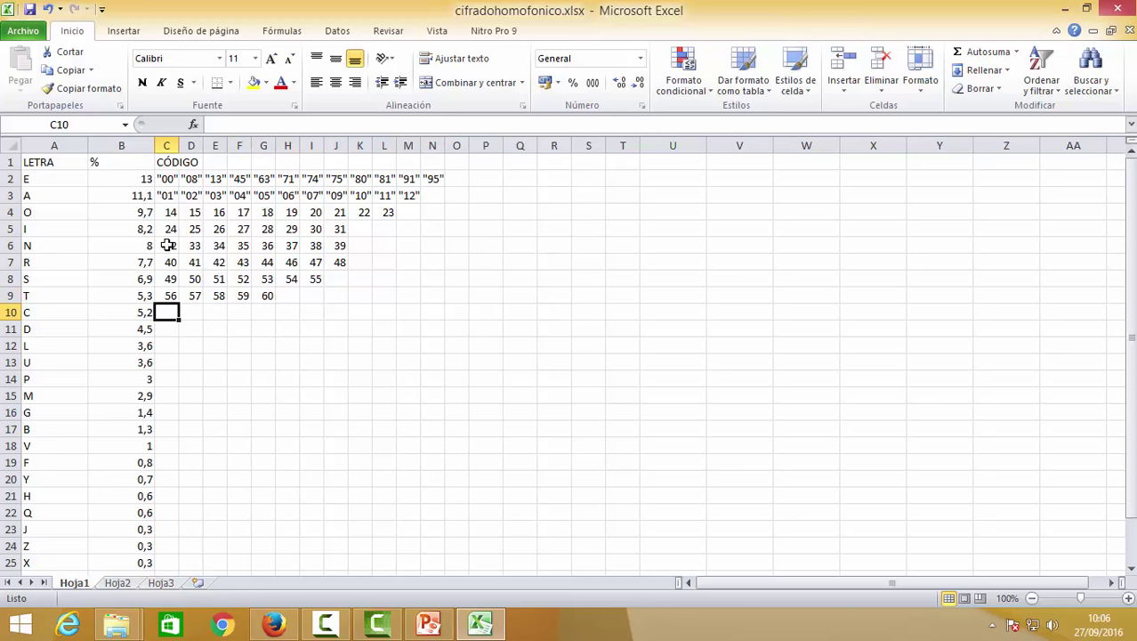
type("62")
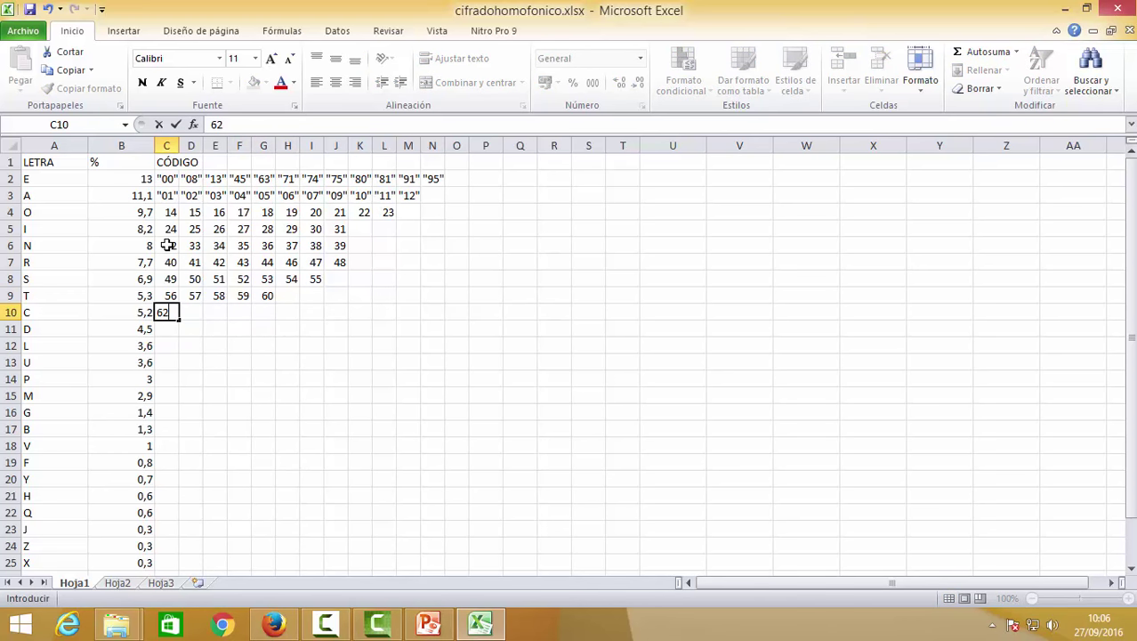
key("BackSpace")
type("1")
key("Tab")
type("62")
key("Tab")
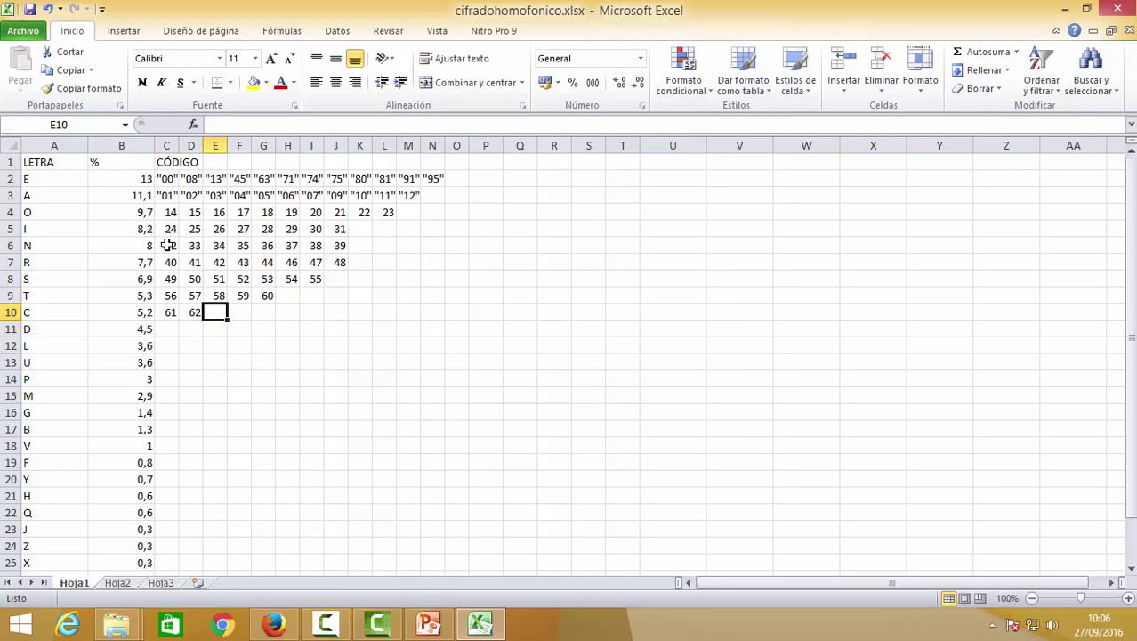
Step: Enter the codes 64, 65 and 66 for letter C in cells E10 to G10
type("64")
key("BackSpace")
key("BackSpace")
type("64")
key("BackSpace")
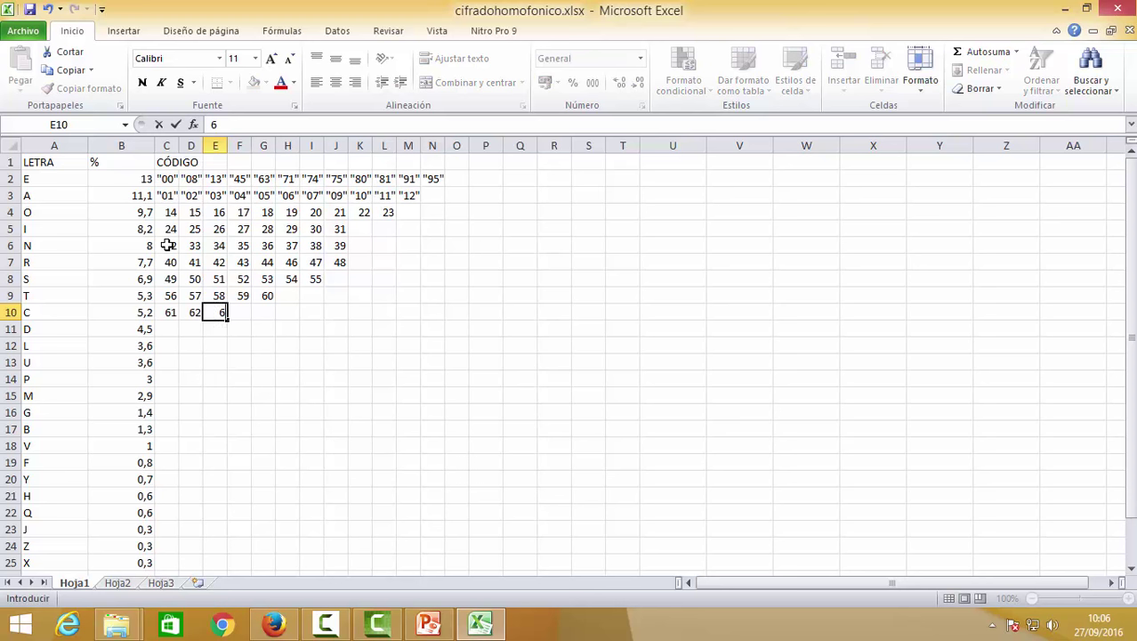
type("4")
key("Tab")
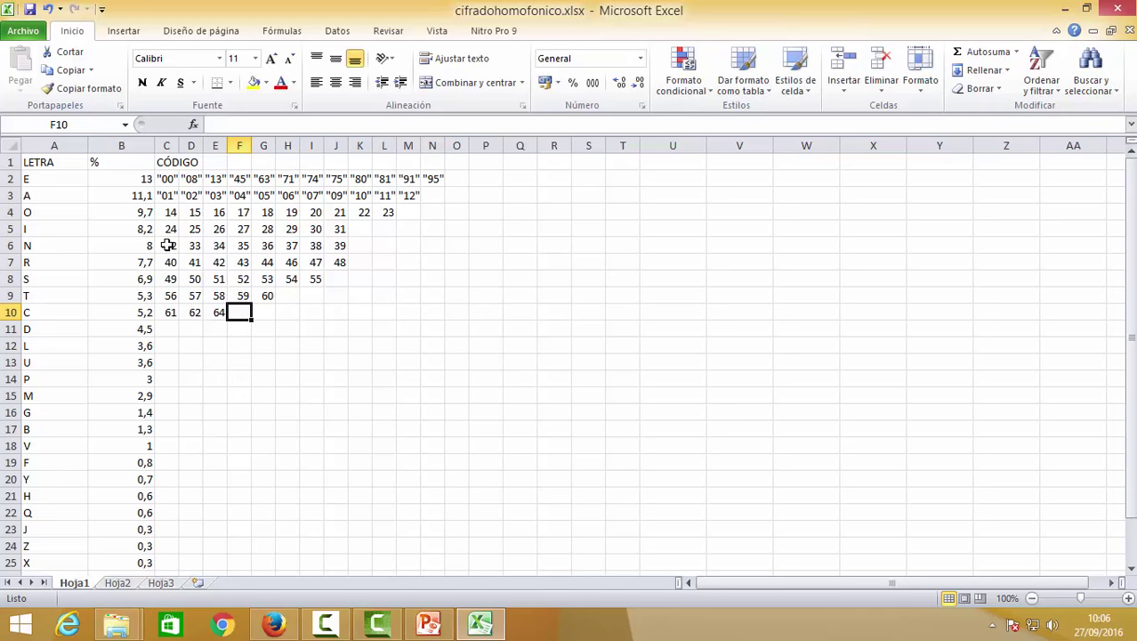
type("65")
key("Tab")
type("66")
key("Return")
key("Left")
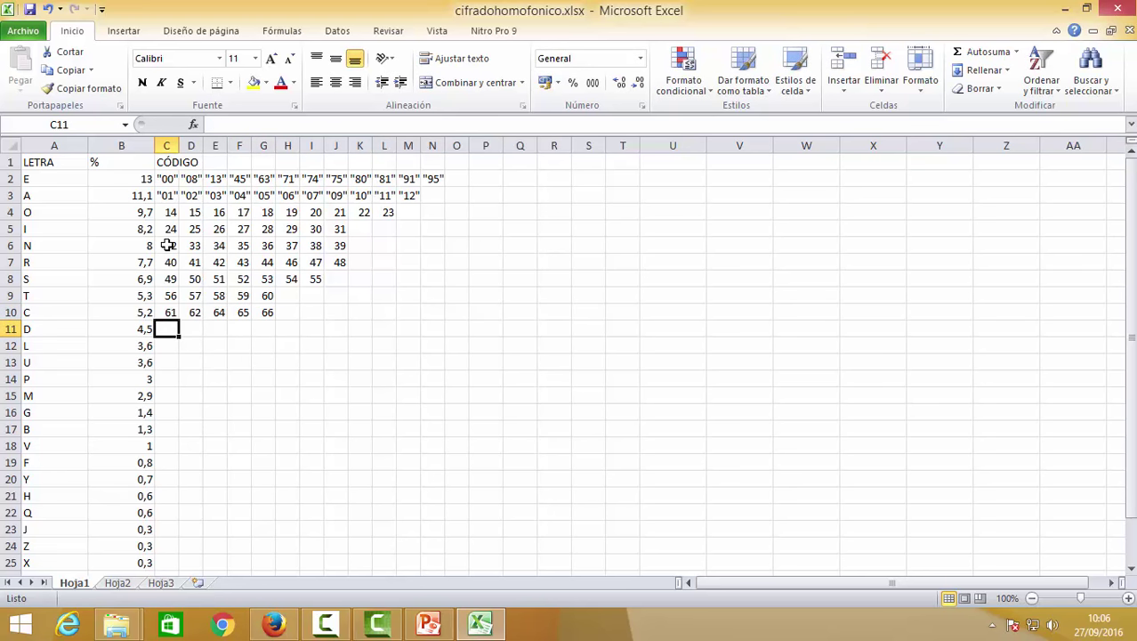
Step: Look over the codes already entered in columns C to G for the letters above row 11
key("Up")
key("Up")
key("Up")
key("Up")
key("Up")
key("Up")
key("Up")
key("Up")
key("Up")
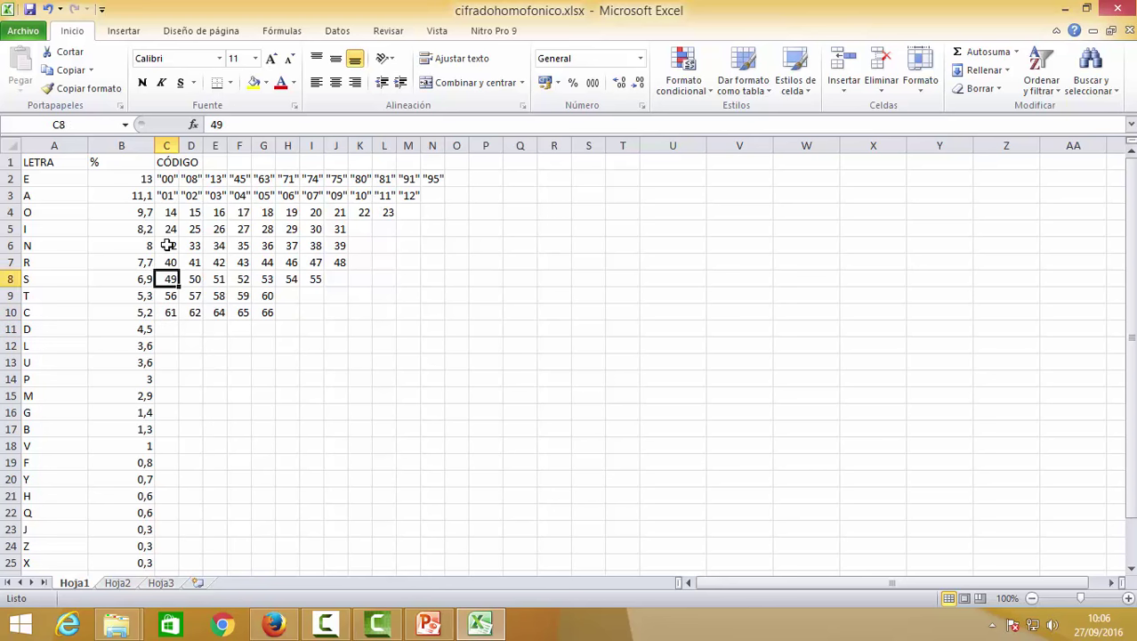
key("Right")
key("Right")
key("Right")
key("Right")
key("Down")
key("Down")
key("Down")
key("Down")
key("Down")
key("Down")
key("Down")
key("Down")
key("Down")
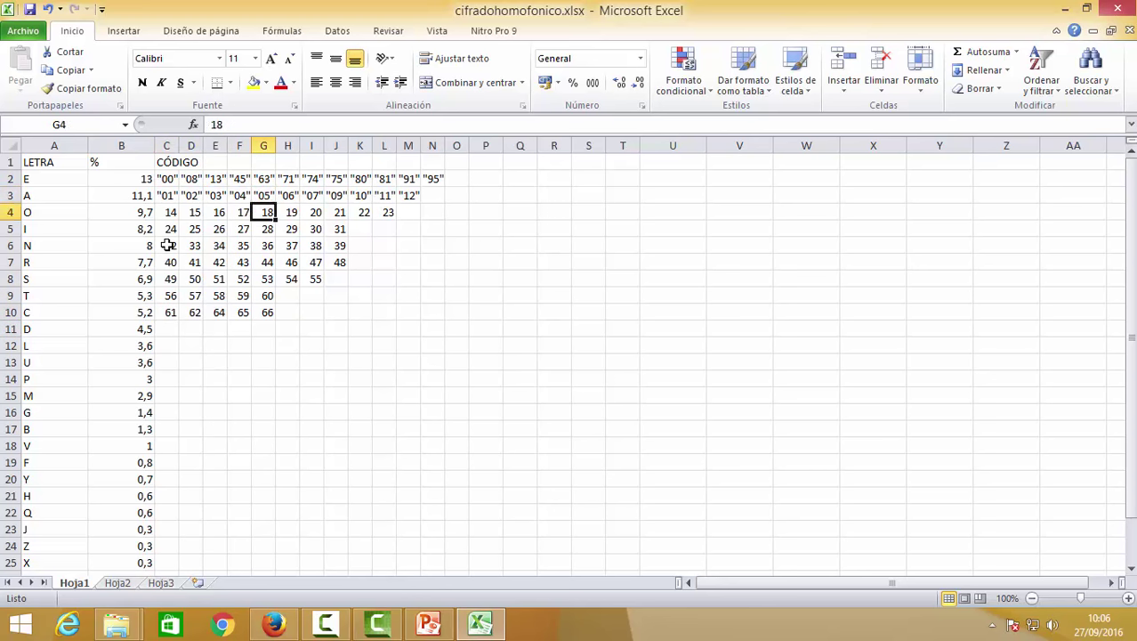
key("Left")
key("Left")
key("Left")
key("Left")
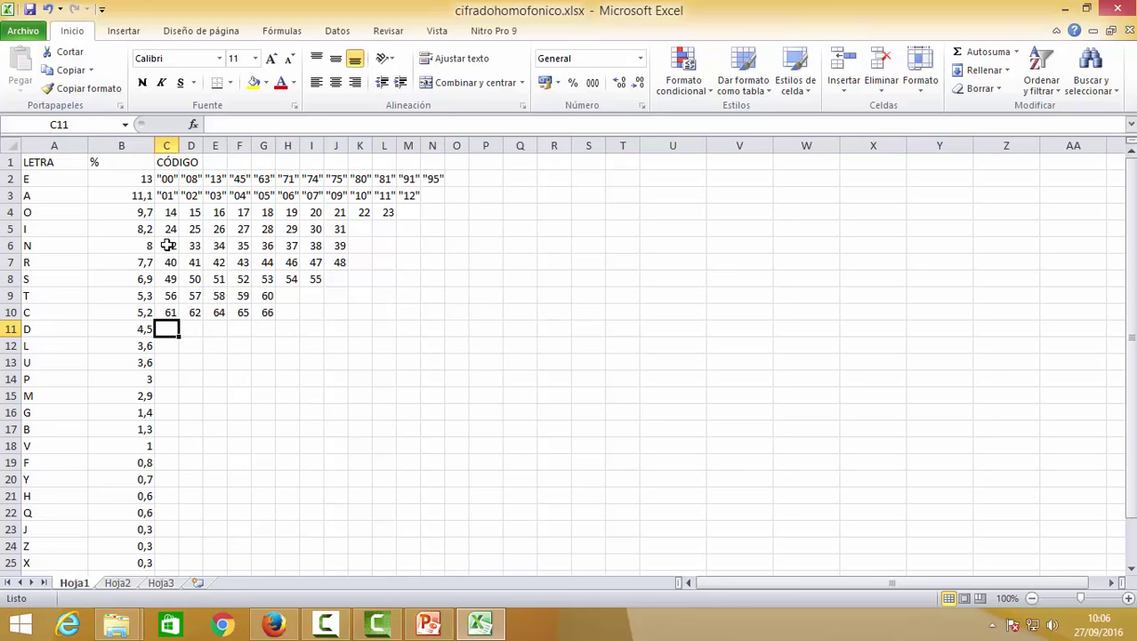
Step: Enter the codes 67, 68, 69 and 70 for letter D in cells C11 to F11
type("67")
key("Tab")
type("68")
key("Tab")
type("698")
key("Tab")
type("0")
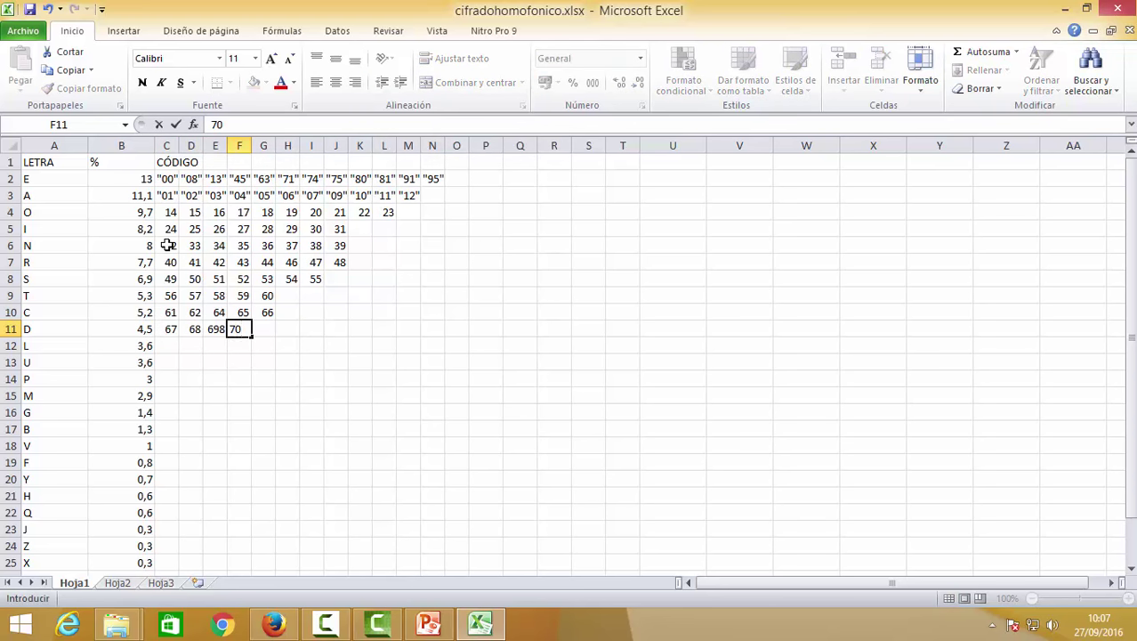
key("Left")
key("F2")
key("BackSpace")
key("Tab")
key("Return")
Step: Enter the codes 72, 73 and 76 for letter L in cells C12 to E12
key("Left")
key("Left")
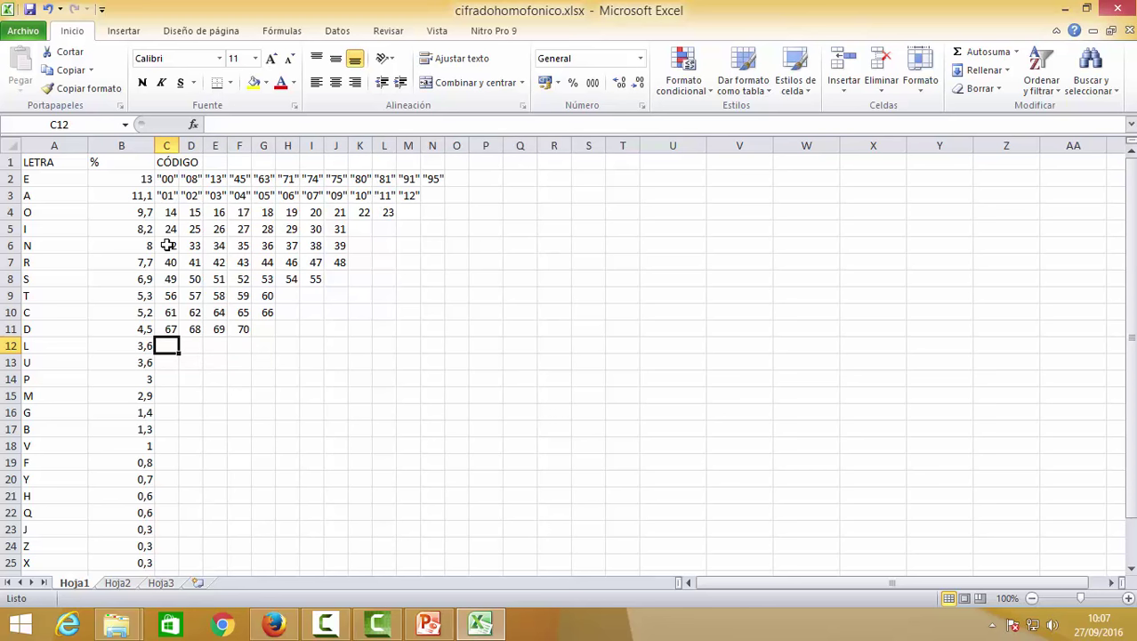
type("72")
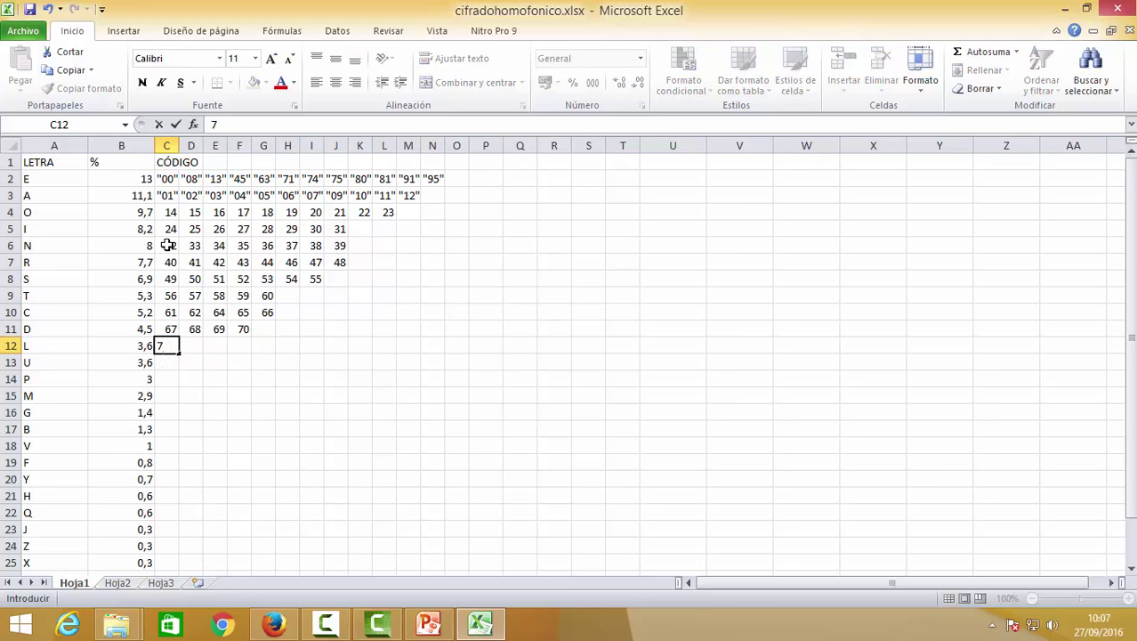
key("Tab")
type("73")
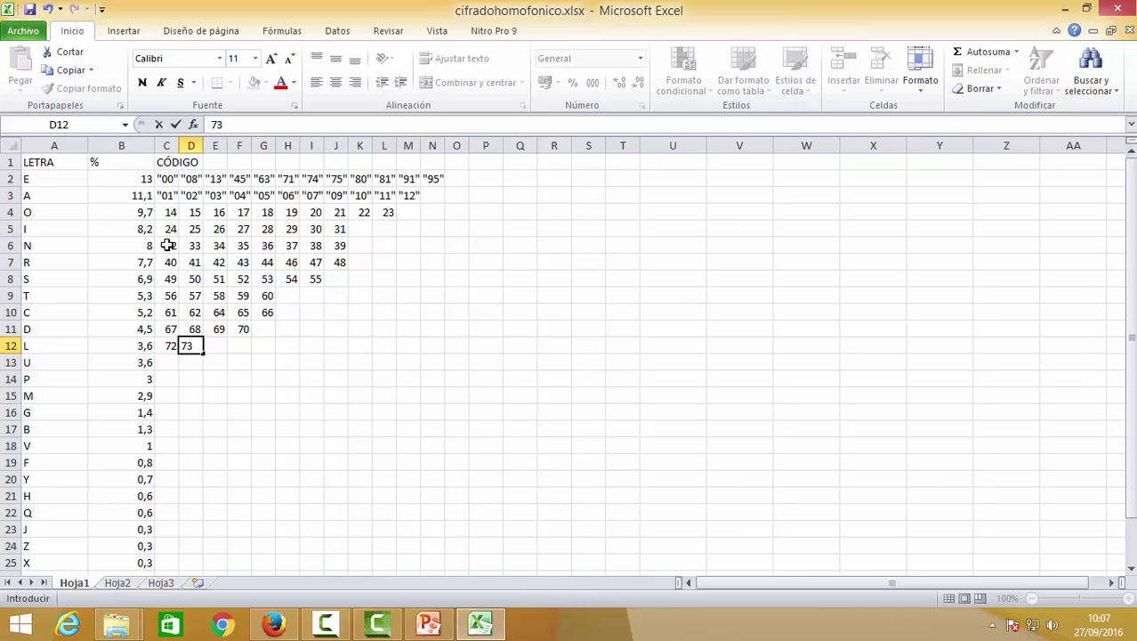
key("Tab")
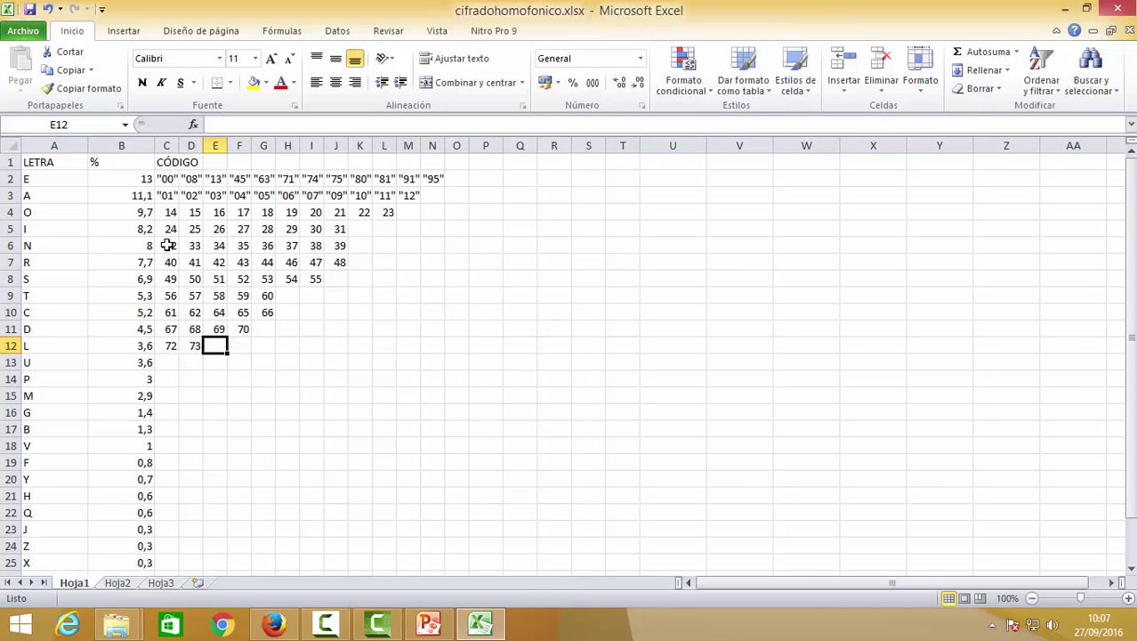
type("76")
key("Return")
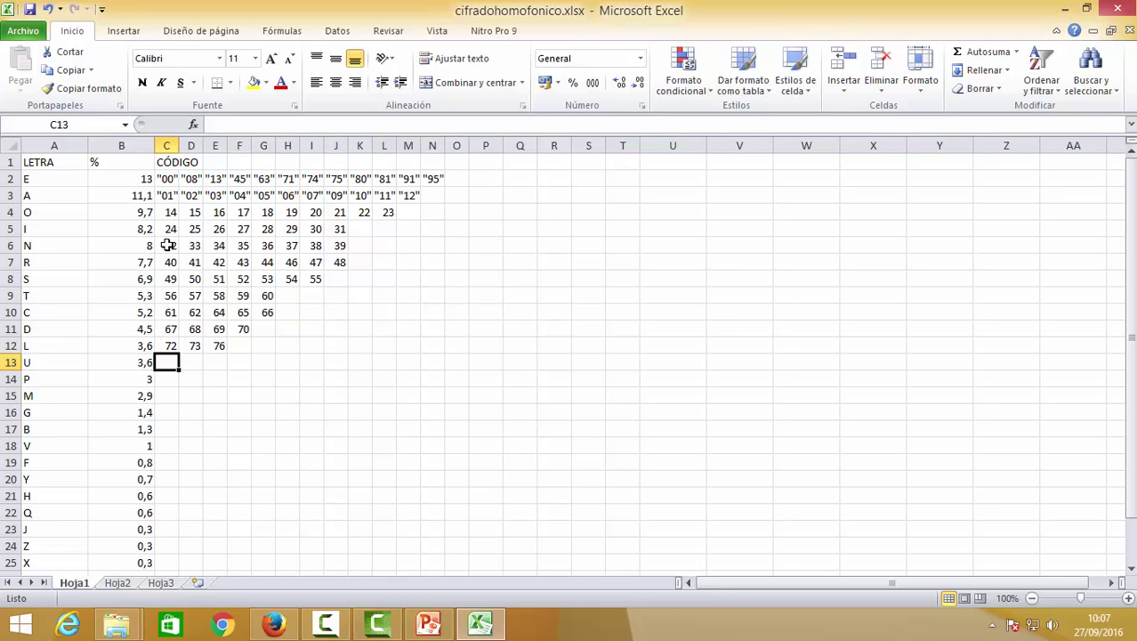
Step: Enter the codes 77, 78 and 79 for letter U in cells C13 to E13
type("77")
key("Tab")
type("78")
key("Tab")
type("79")
key("Return")
Step: Enter the codes 82, 83 and 84 for letter P in cells C14 to E14, clearing the misplaced code from C15
key("Left")
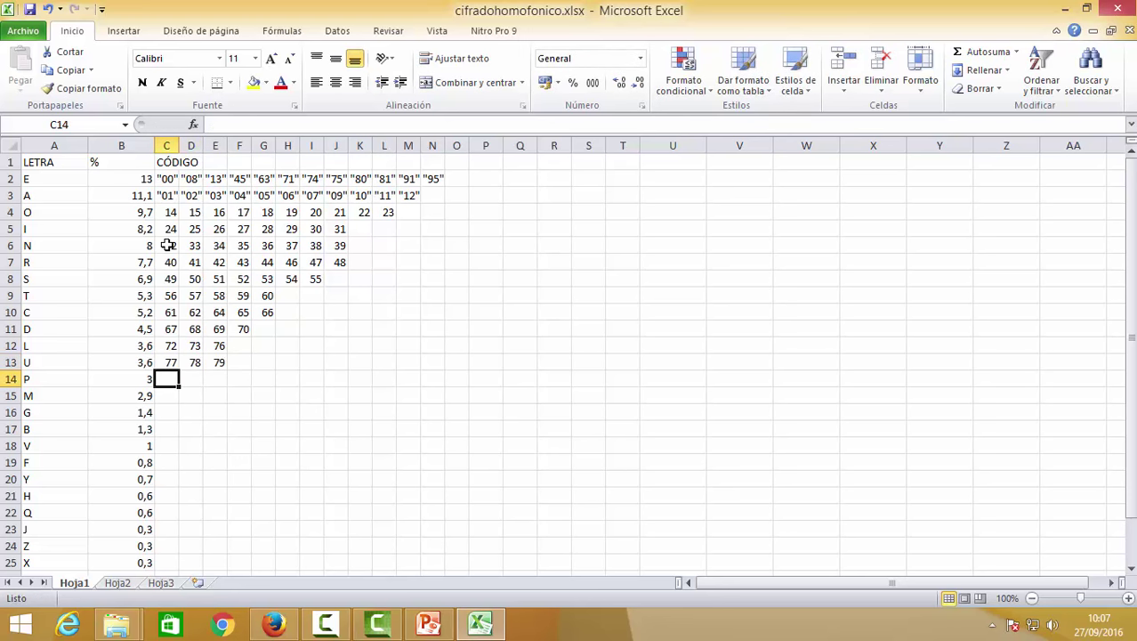
type("82")
key("Return")
type("83")
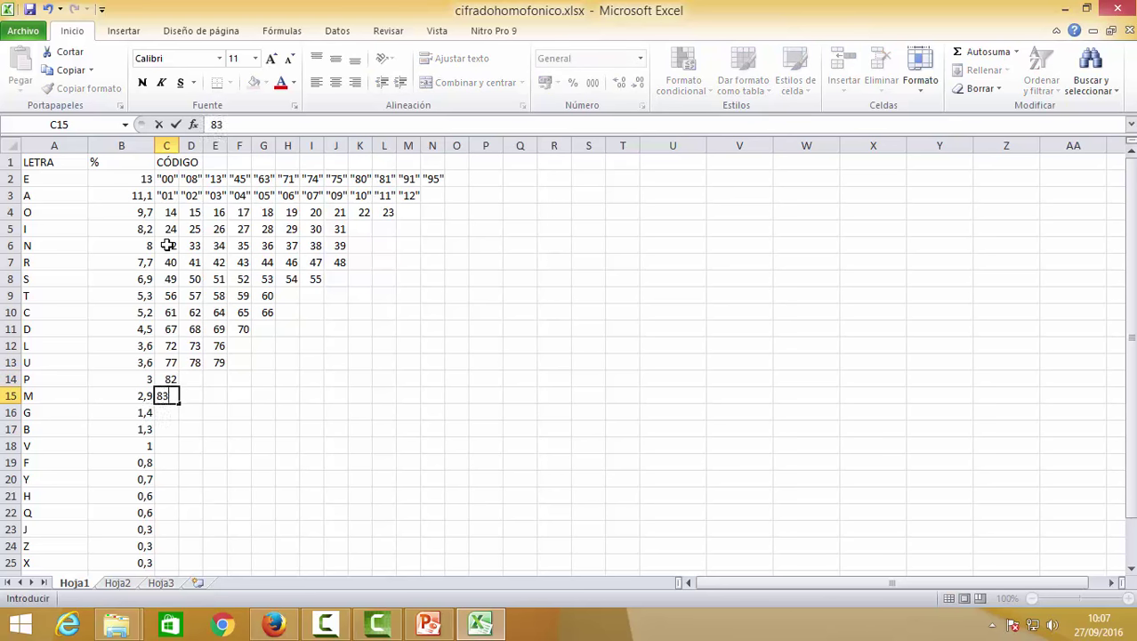
key("Return")
key("Up")
key("Up")
key("Right")
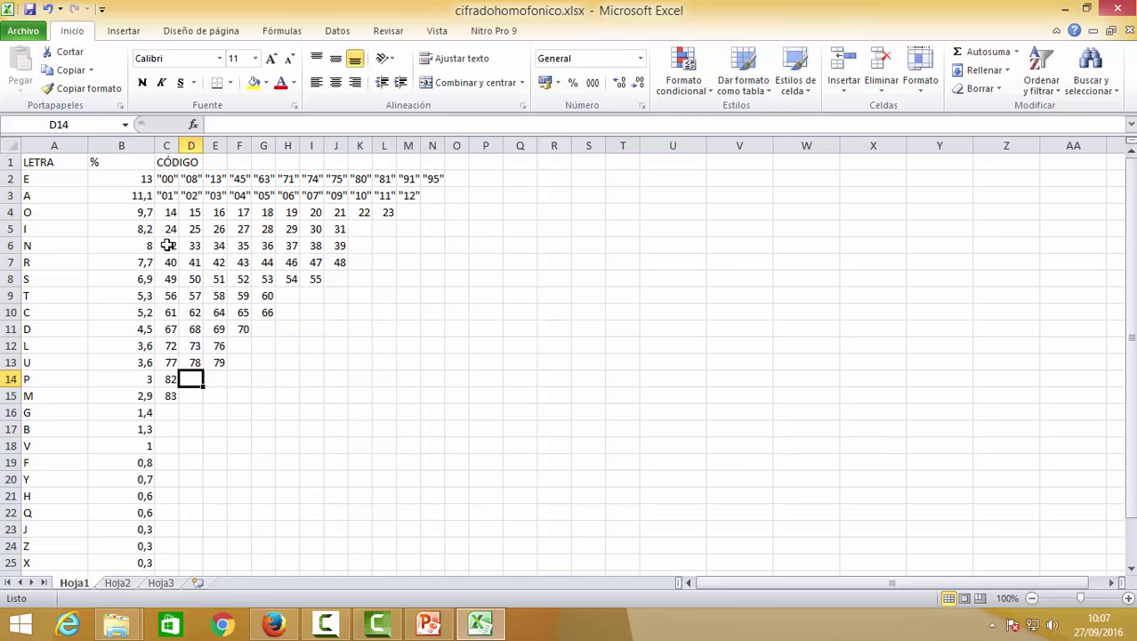
type("84")
key("BackSpace")
type("3")
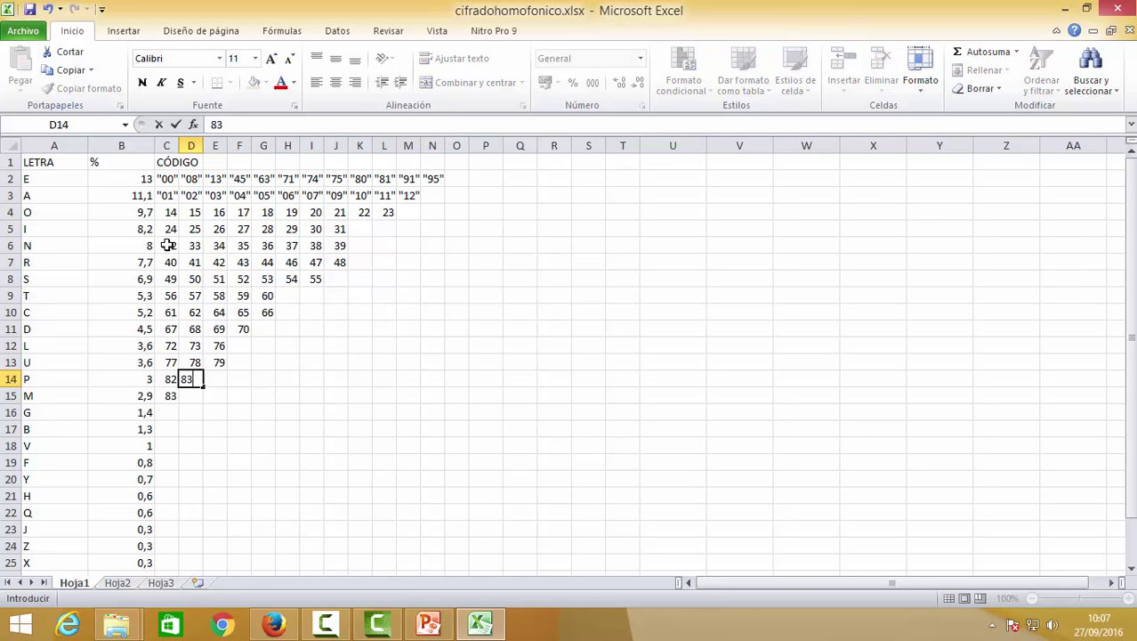
key("Return")
key("Up")
key("Right")
type("8")
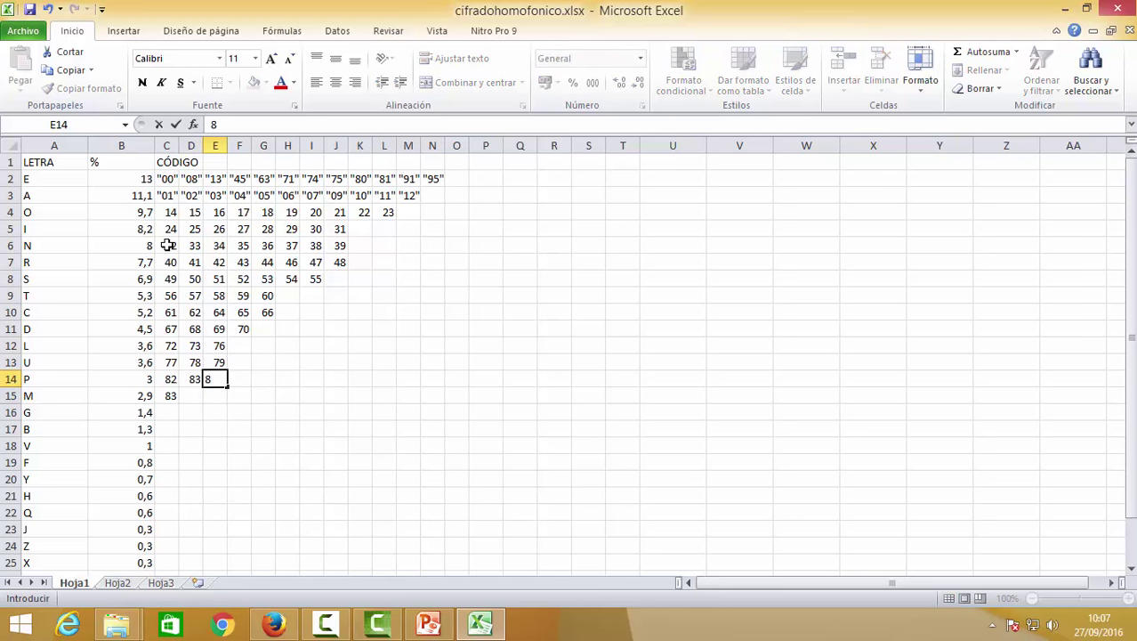
type("4")
key("Return")
key("Delete")
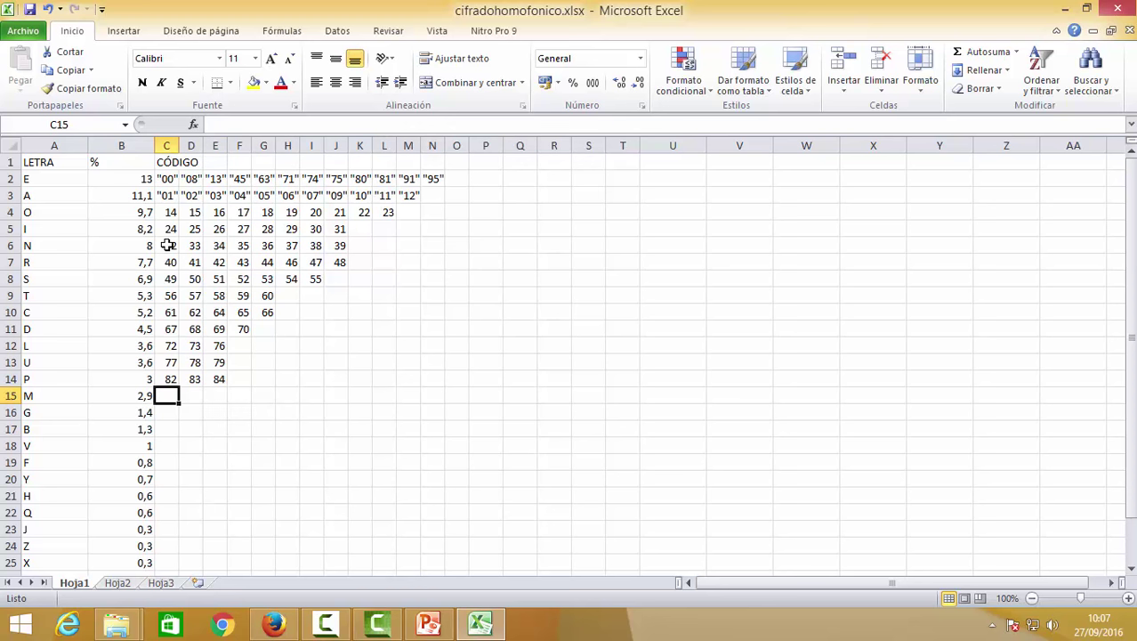
Step: Enter the codes 85, 86 and 87 for letter M in cells C15 to E15
type("85")
key("Tab")
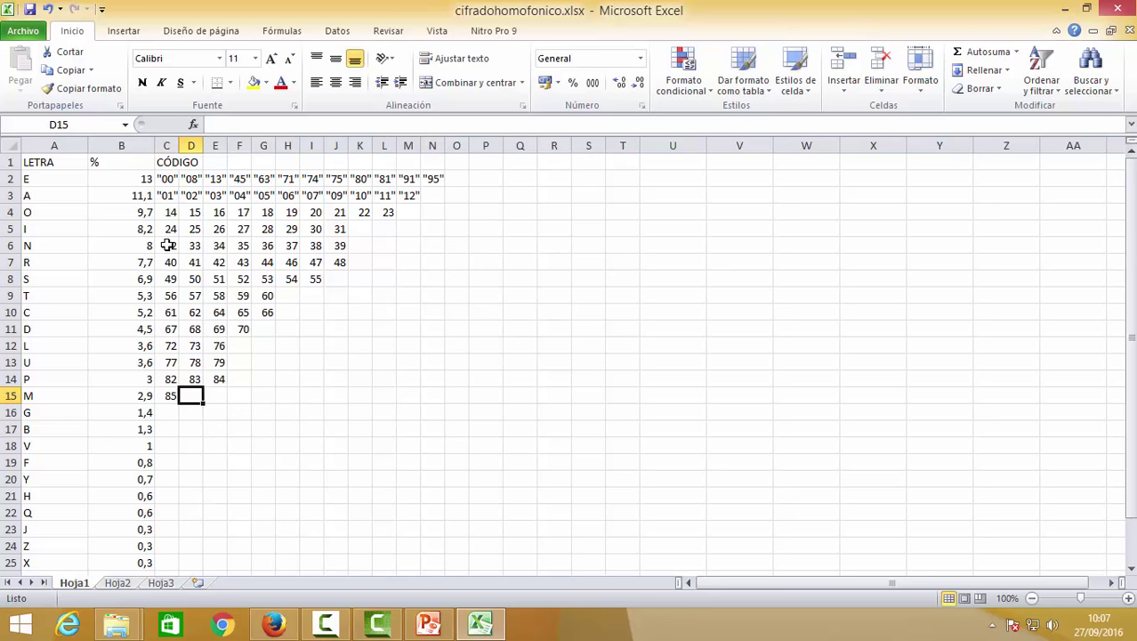
type("86")
key("Tab")
type("87")
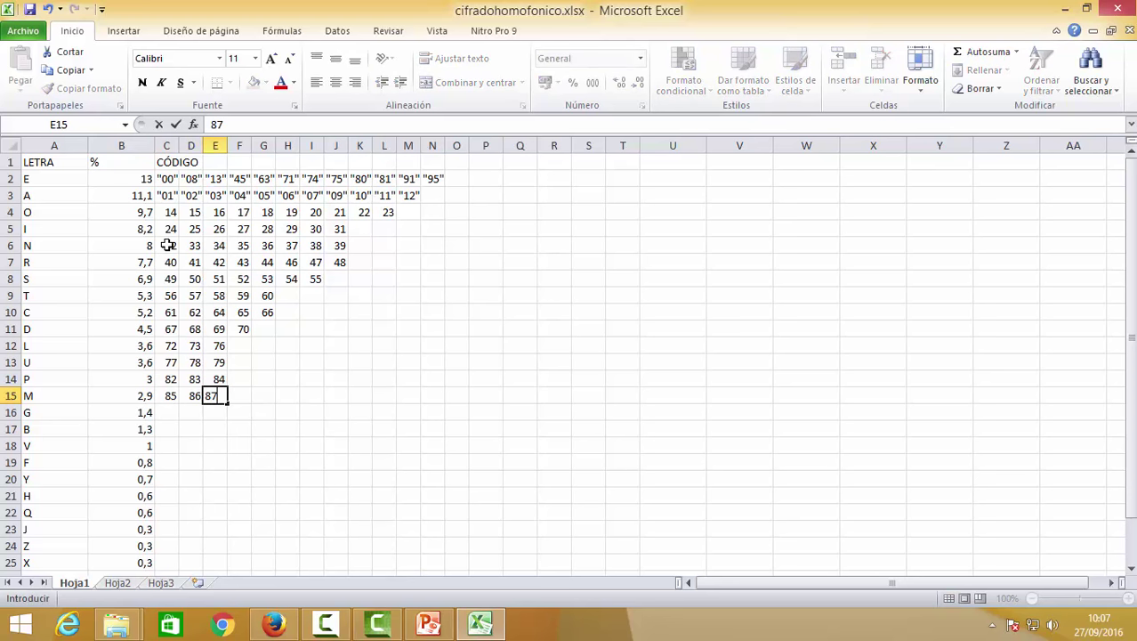
key("Return")
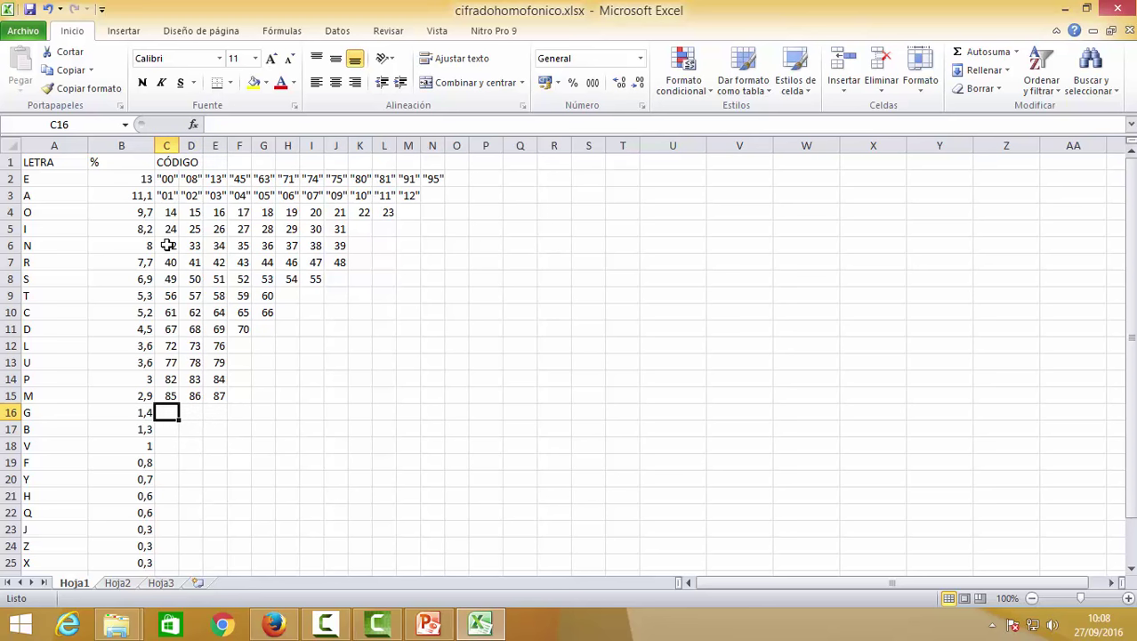
Step: Enter the codes 88 and 89 for letter G in cells C16 and D16
type("88")
key("Tab")
type("90")
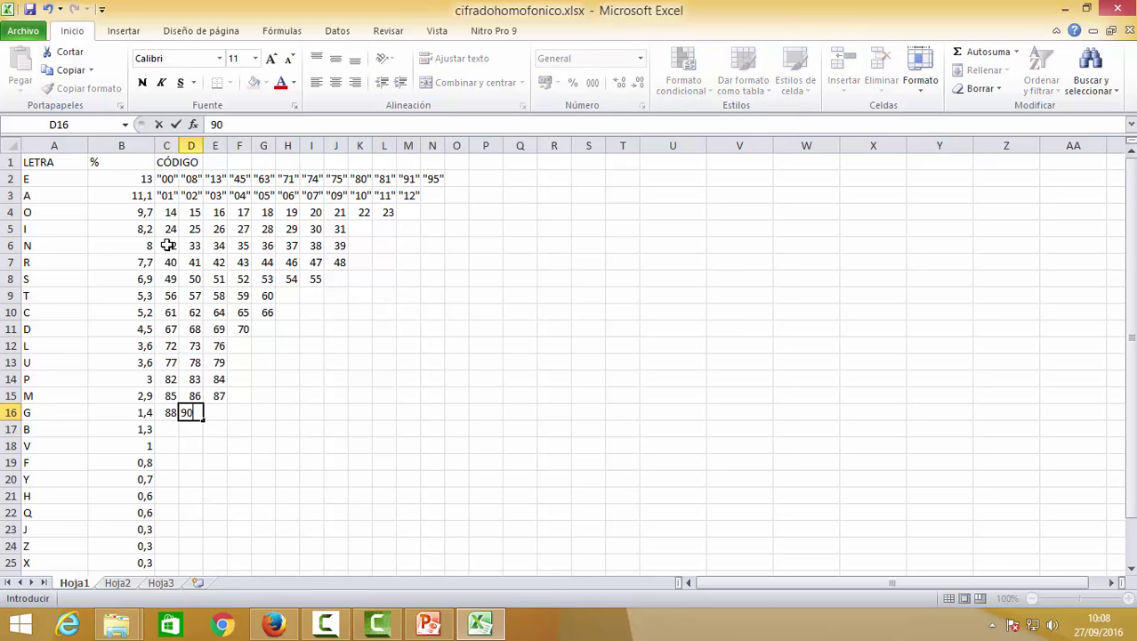
key("BackSpace")
key("BackSpace")
type("89")
key("Return")
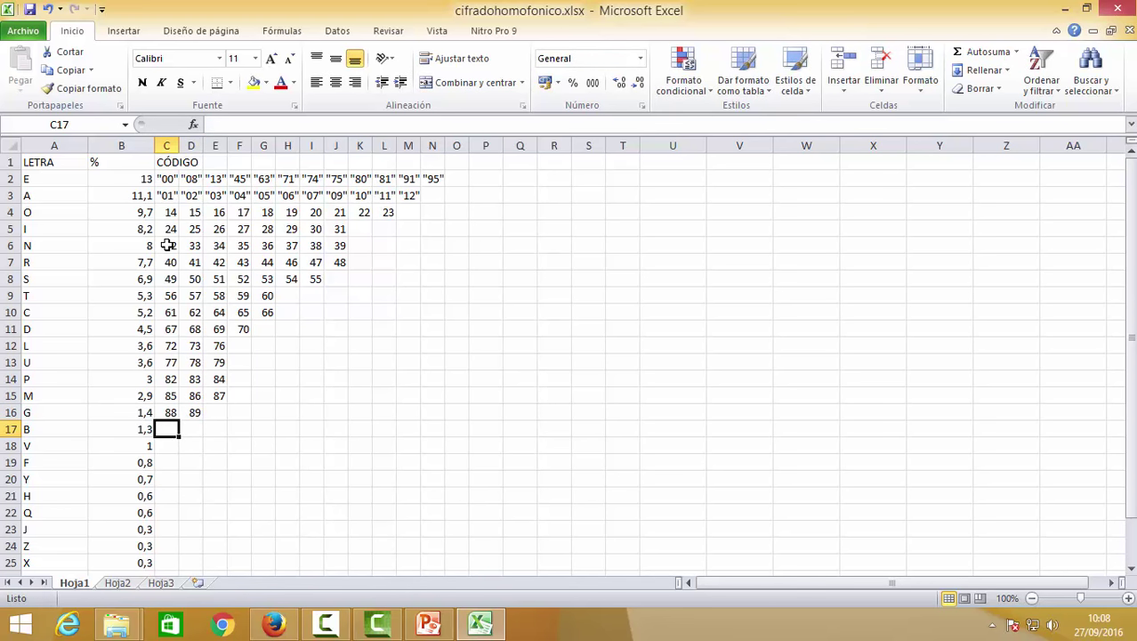
Step: Enter the codes 90, 92, 93 and 94 for letters B, V, F and Y in cells C17 to C20
type("90")
key("Return")
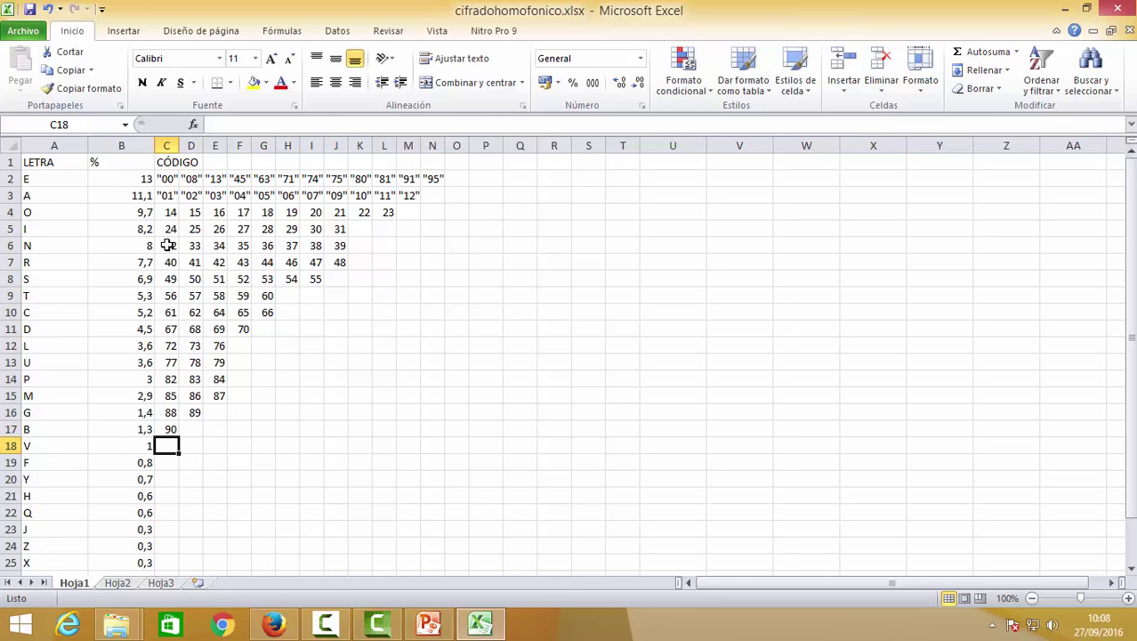
type("92")
key("Return")
type("9")
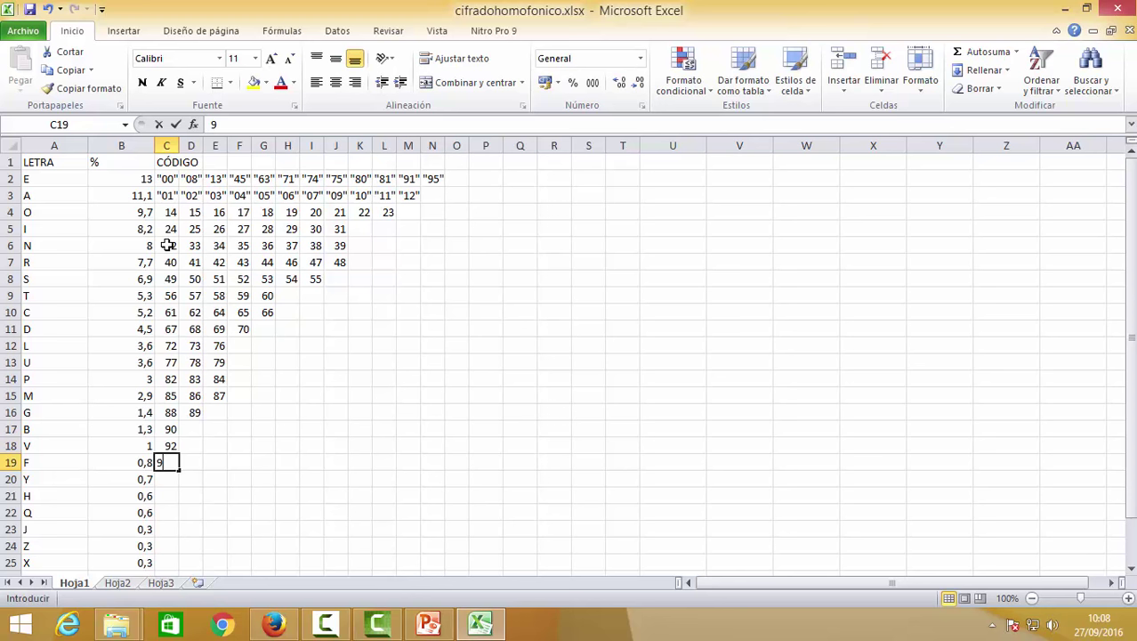
type("3")
key("Return")
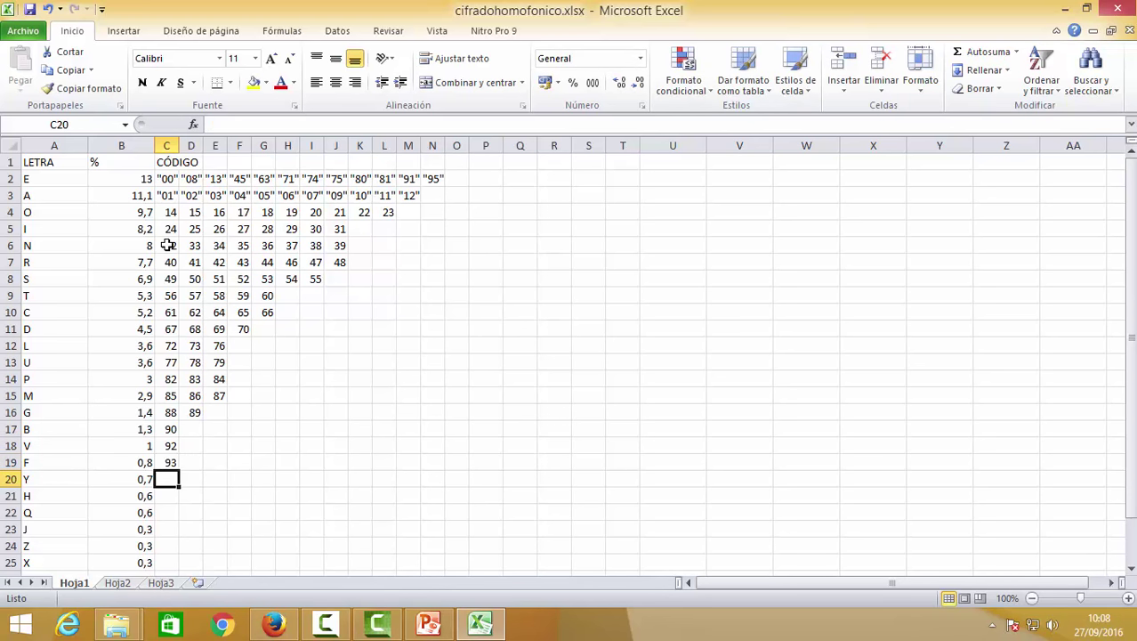
type("94")
key("Return")
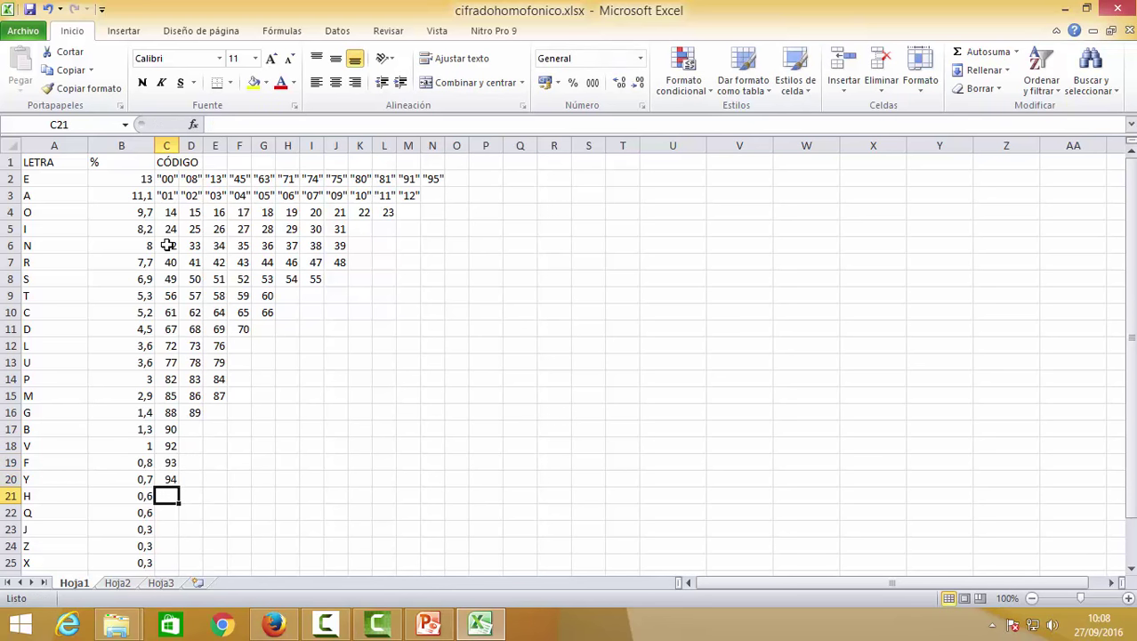
Step: Enter the codes 96, 97, 98 and 99 for letters H, Q, J and Z in cells C21 to C24
type("96")
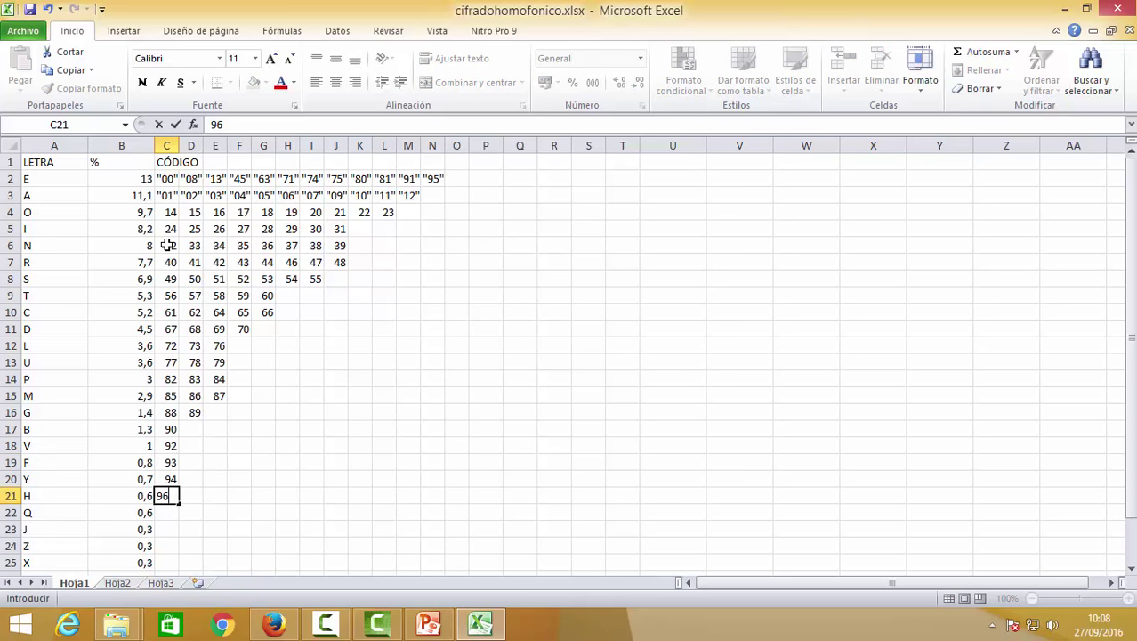
key("Return")
type("97")
key("Return")
type("98")
key("Return")
type("99")
key("Return")
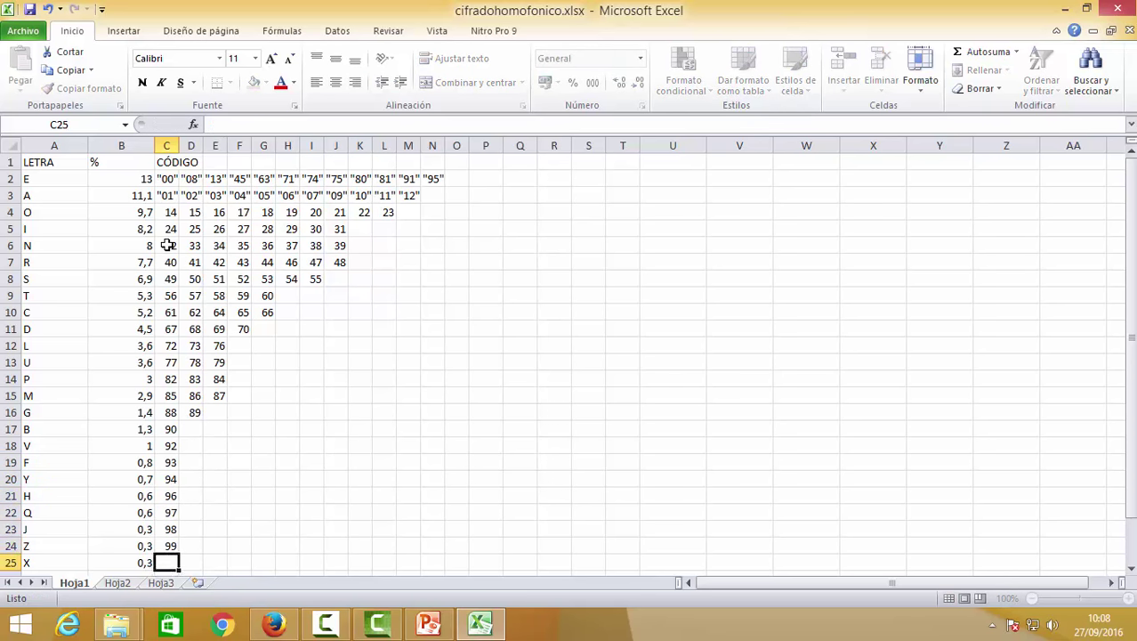
Step: Check which letters still lack a code and examine the rows above for codes that can be reassigned
key("Return")
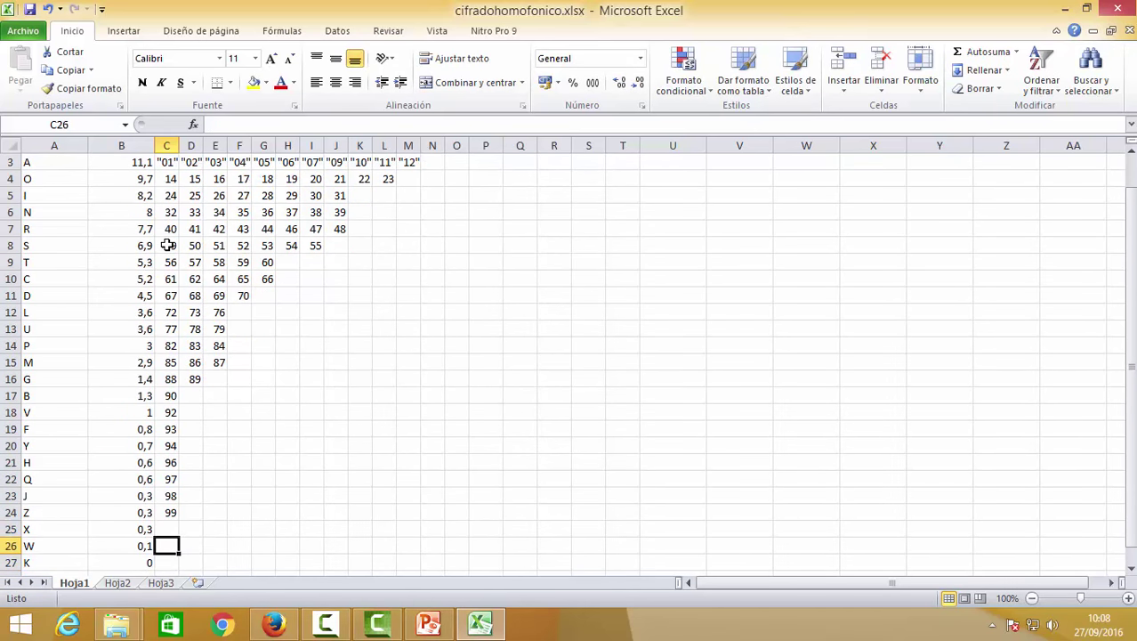
key("Up")
key("Down")
key("Down")
key("Up")
key("Up")
key("Up")
key("Up")
key("Up")
key("Up")
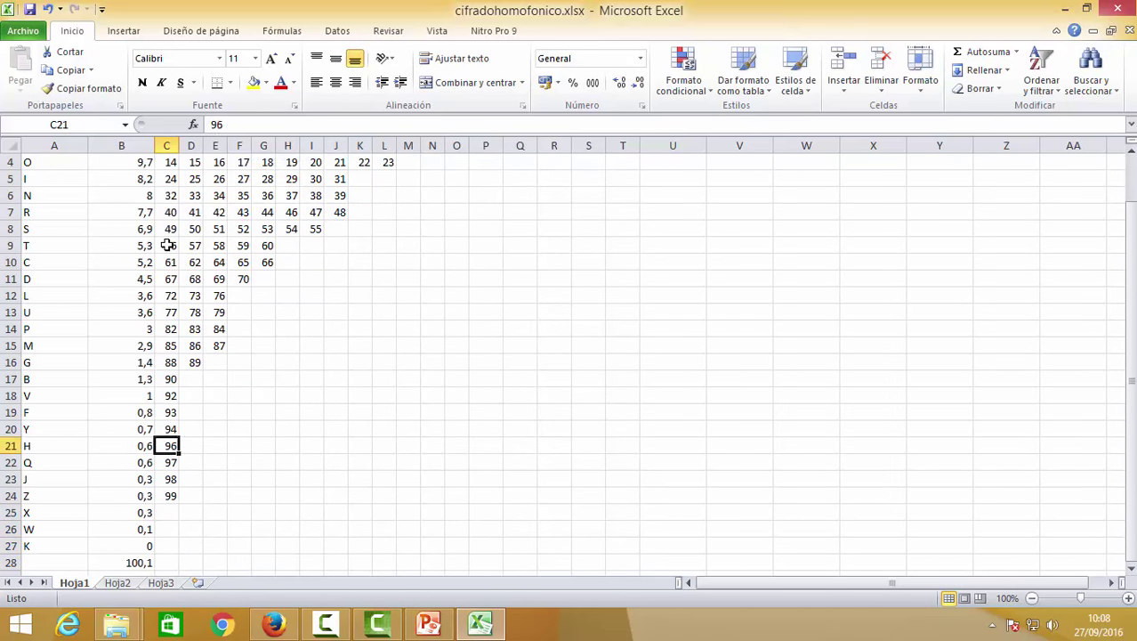
key("Up")
key("Up")
key("Up")
key("Up")
key("Up")
key("Up")
key("Up")
key("Up")
key("Up")
key("Up")
key("Up")
key("Up")
key("Up")
key("Up")
key("Up")
key("Up")
key("Up")
key("Up")
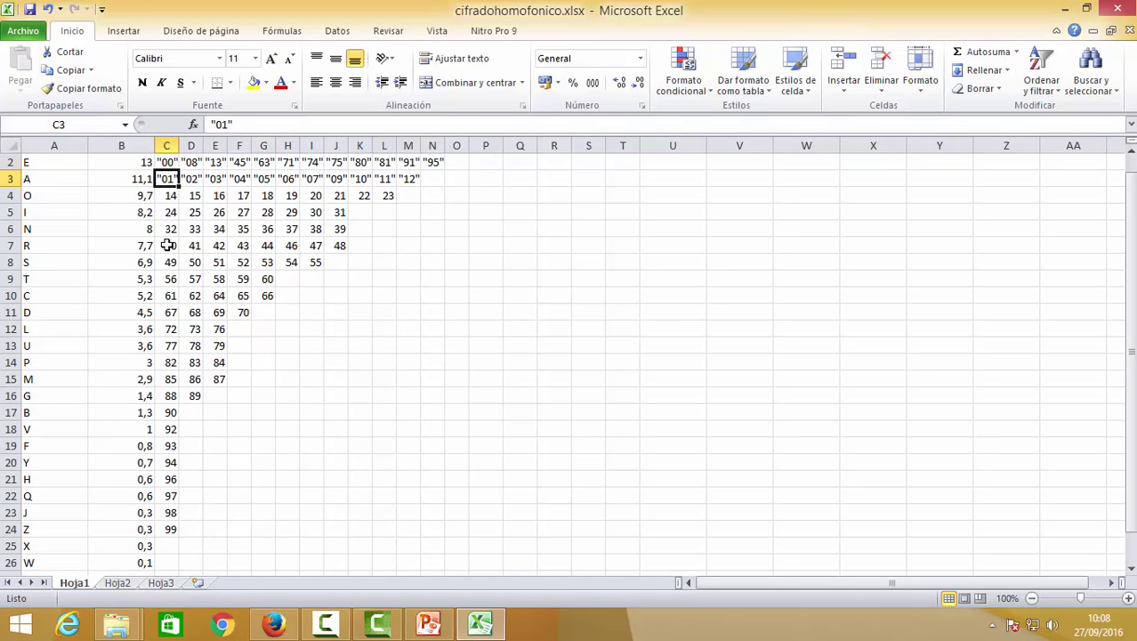
key("Down")
key("Down")
key("Down")
key("Down")
key("Down")
key("Up")
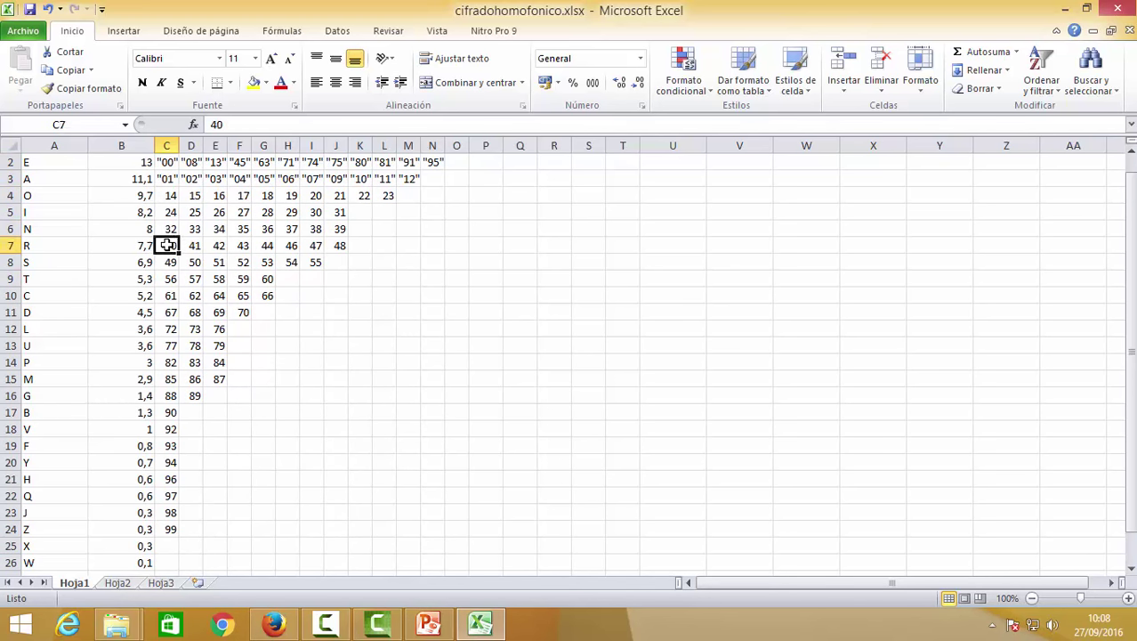
key("Up")
key("Down")
key("Down")
key("Up")
key("Right")
key("Up")
key("Right")
key("Right")
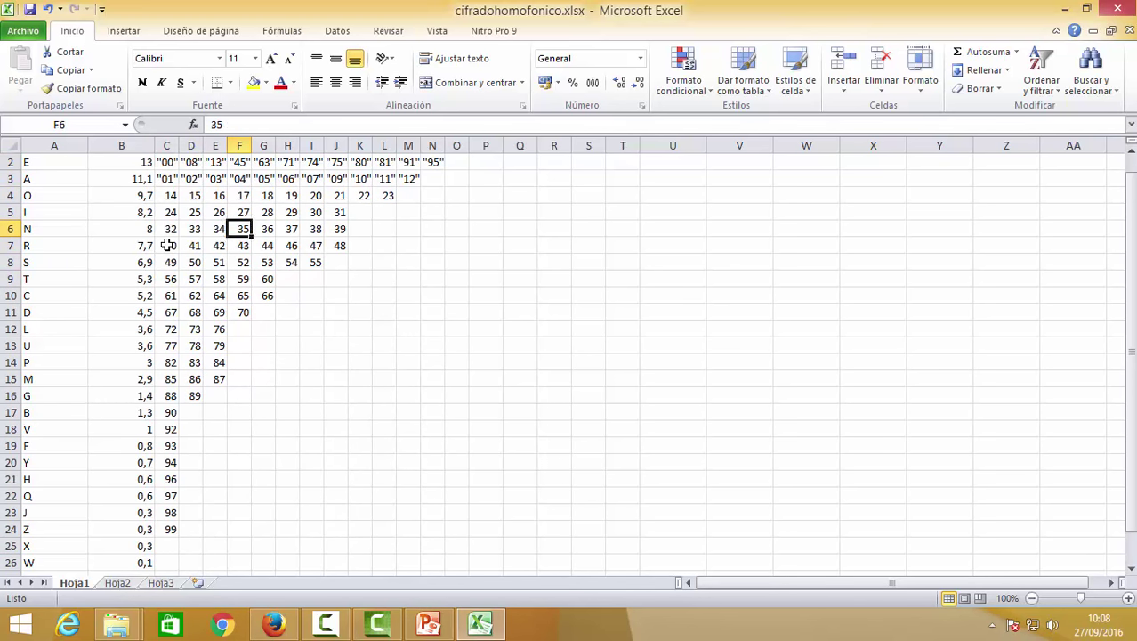
Step: Delete the last code of letter T in cell G9
key("Down")
key("Down")
key("Right")
key("Down")
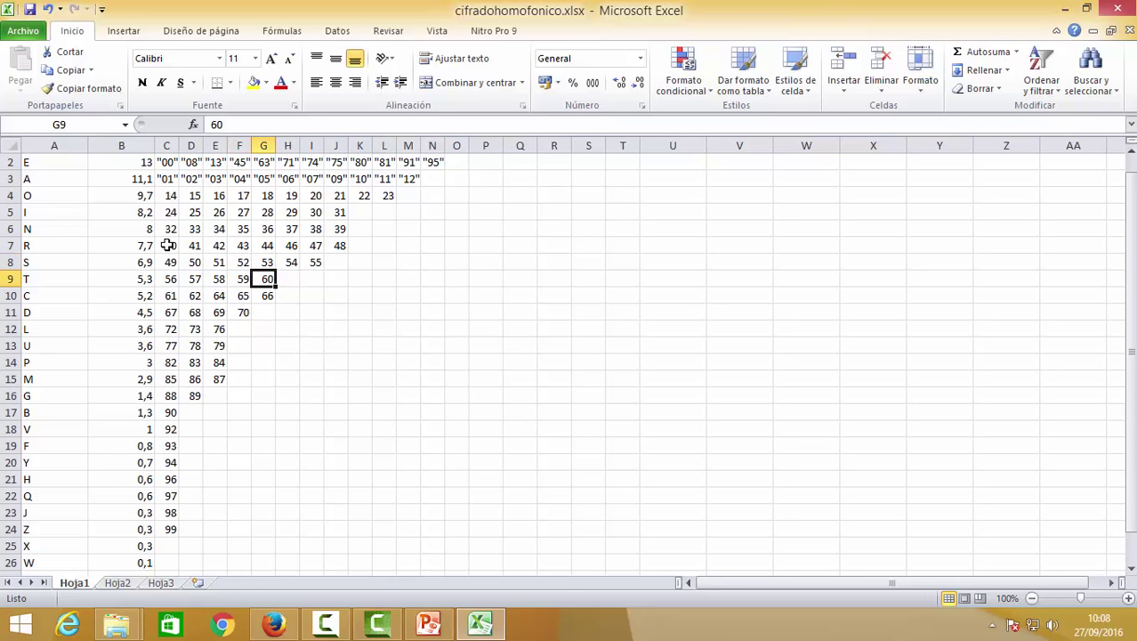
key("Delete")
Step: Enter the code 60 for letter X in cell C25
key("Down")
key("Down")
key("Down")
key("Down")
key("Down")
key("Down")
key("Down")
key("Down")
key("Down")
key("Down")
key("Down")
key("Down")
key("Down")
key("Down")
key("Down")
key("Down")
key("Left")
key("Left")
key("Left")
key("Left")
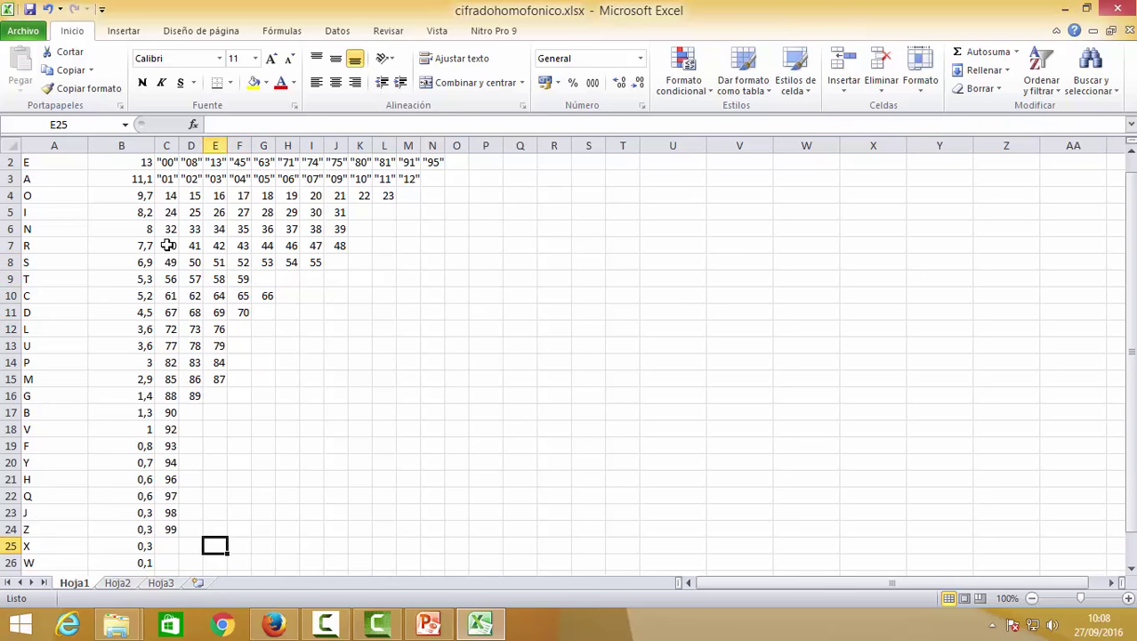
type("60")
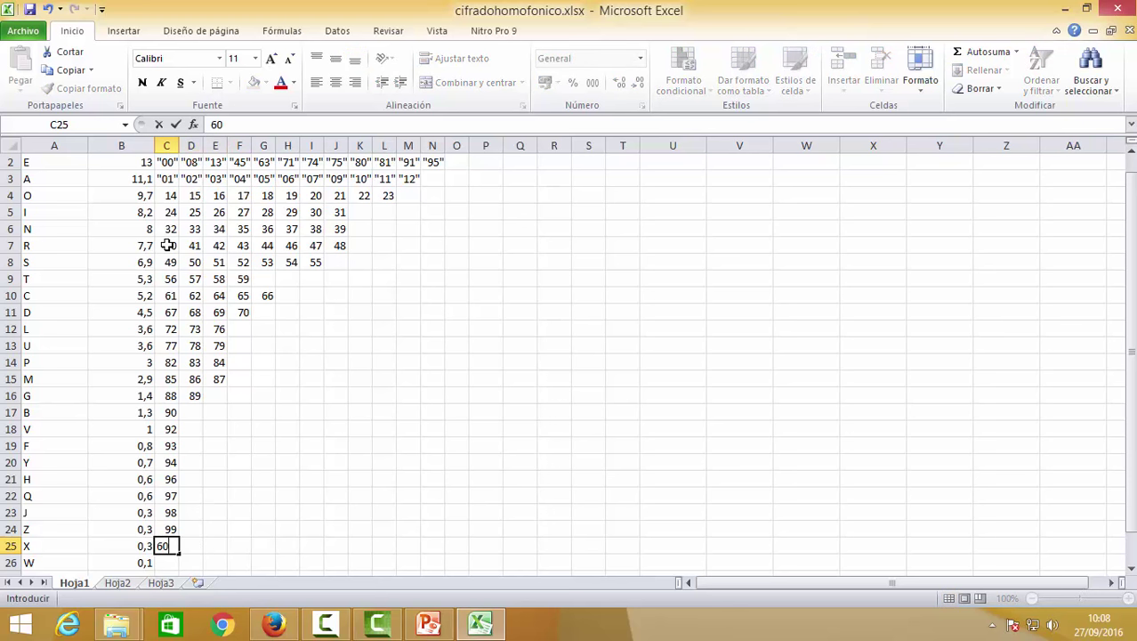
key("ctrl+Return")
Step: Delete the last code of letter S in cell I8
key("Up")
key("Up")
key("Up")
key("Up")
key("Up")
key("Up")
key("Up")
key("Up")
key("Up")
key("Up")
key("Up")
key("Up")
key("Up")
key("Up")
key("Up")
key("Up")
key("Right")
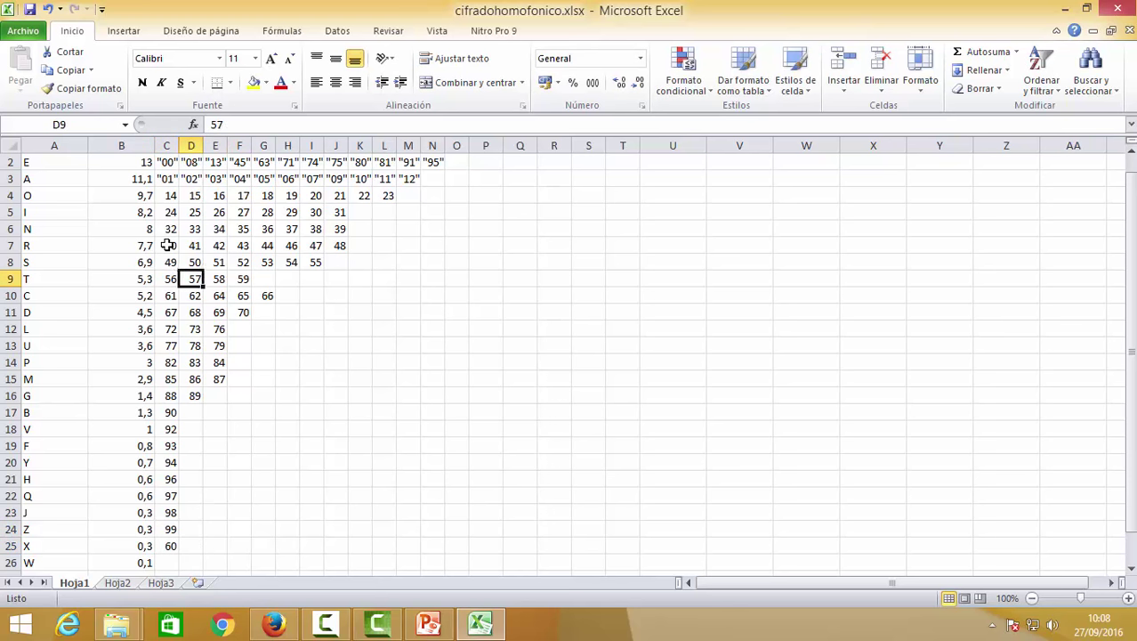
key("Up")
key("Right")
key("Right")
key("Right")
key("Right")
key("Right")
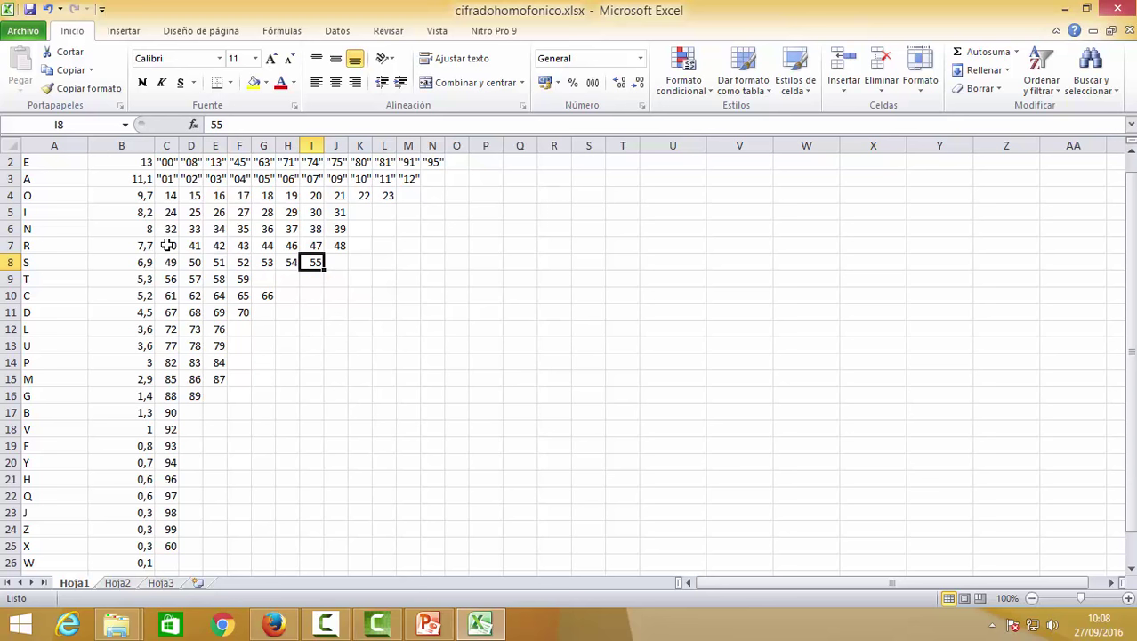
key("Delete")
Step: Enter the code 55 for letter W in cell C26
key("Down")
key("Down")
key("Down")
key("Down")
key("Down")
key("Down")
key("Down")
key("Down")
key("Down")
key("Down")
key("Down")
key("Down")
key("Down")
key("Down")
key("Down")
key("Down")
key("Down")
key("Down")
key("Down")
key("Left")
key("Left")
key("Left")
key("Left")
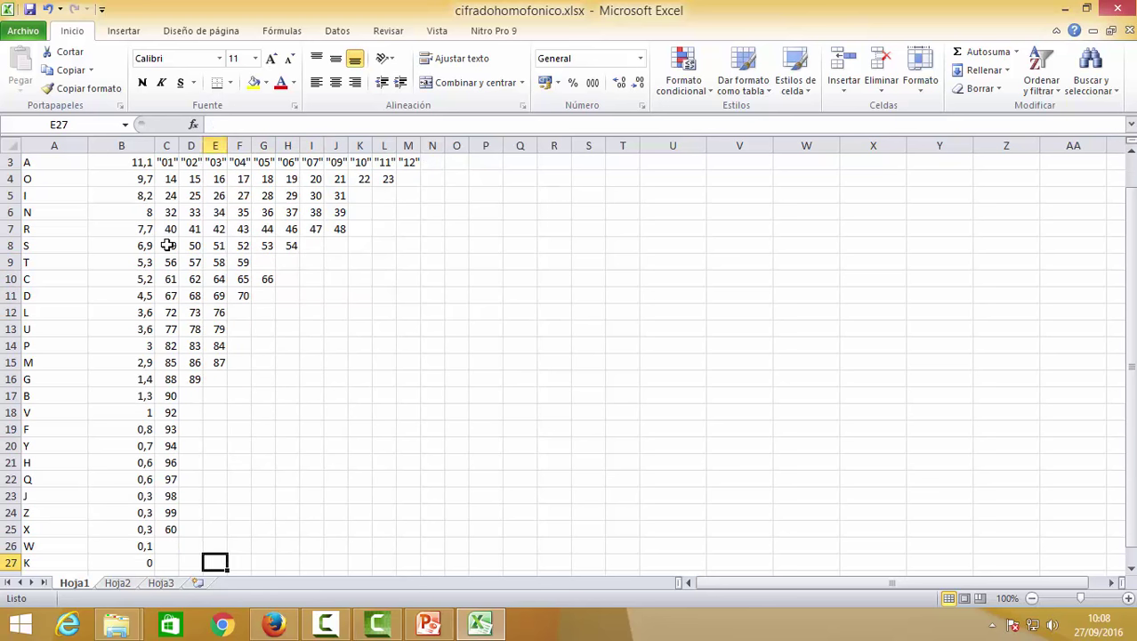
key("Left")
key("Left")
key("Up")
type("55")
key("Down")
key("Down")
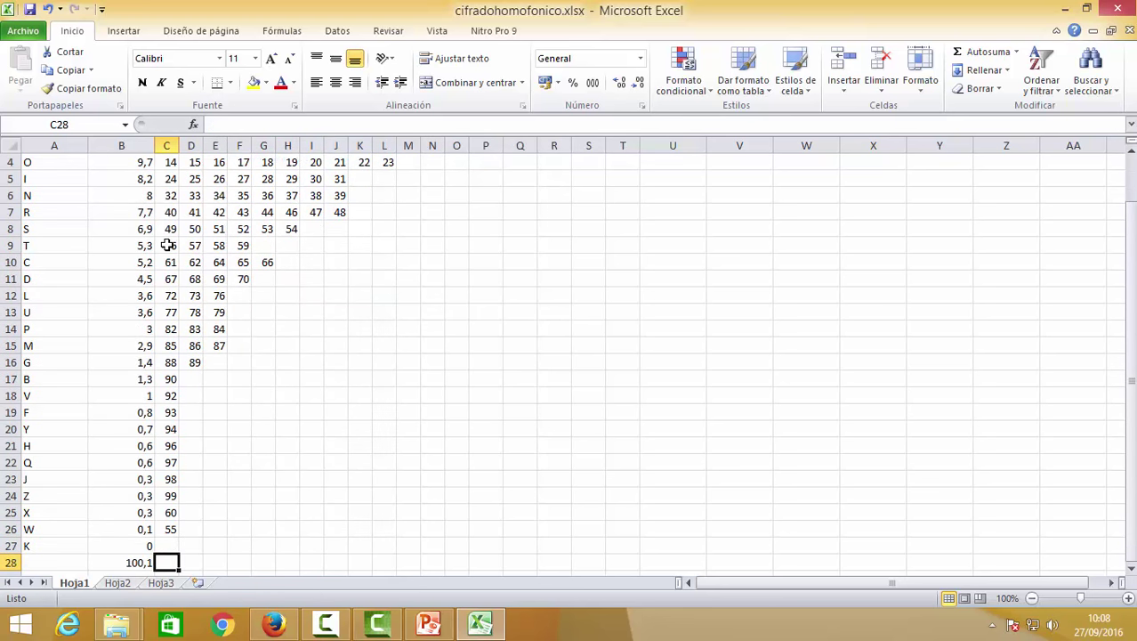
Step: Delete the last code of letter O in cell L4
key("Up")
key("Up")
key("Up")
key("Up")
key("Up")
key("Up")
key("Up")
key("Up")
key("Up")
key("Up")
key("Up")
key("Up")
key("Up")
key("Up")
key("Up")
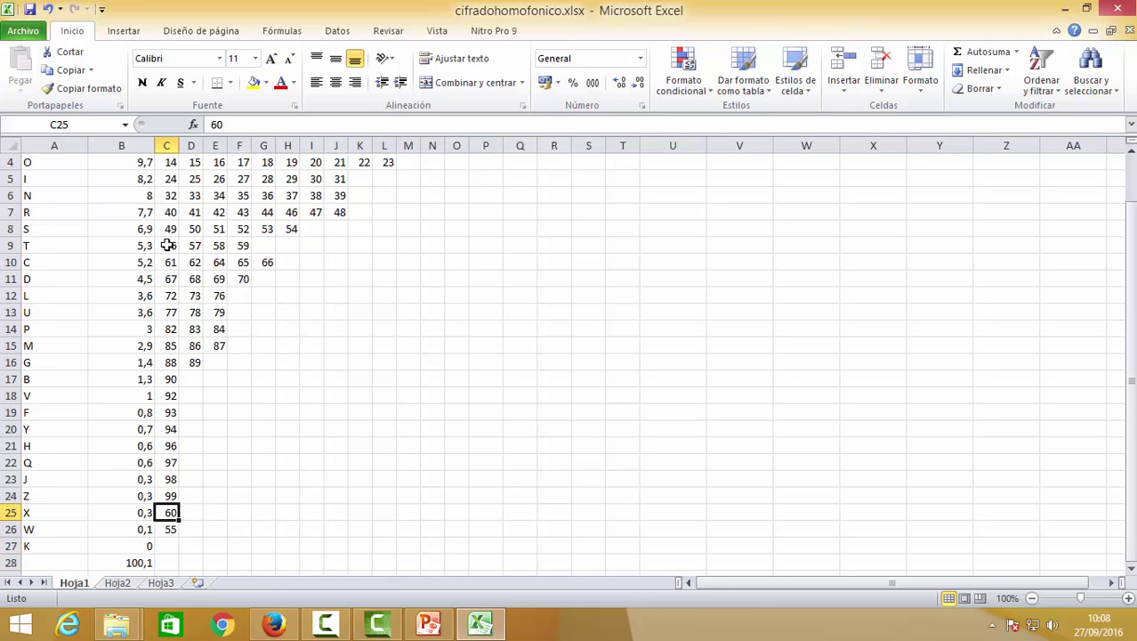
key("Up")
key("Up")
key("Up")
key("Up")
key("Up")
key("Up")
key("Up")
key("Up")
key("Up")
key("Up")
key("Up")
key("Up")
key("Down")
key("Right")
key("Down")
key("Right")
key("Down")
key("Right")
key("Right")
key("Right")
key("Right")
key("Right")
key("Right")
key("Right")
key("Right")
key("Left")
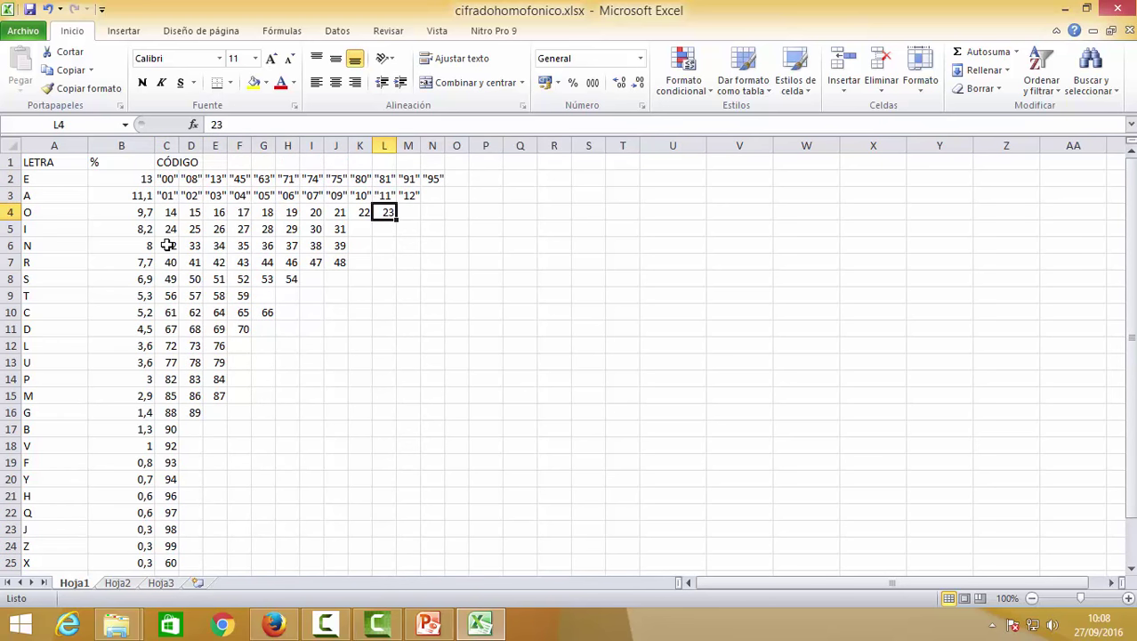
Step: Enter the code 23 for letter K in cell C27
key("Down")
key("Down")
key("Down")
key("Down")
key("Down")
key("Down")
key("Down")
key("Down")
key("Down")
key("Down")
key("Down")
key("Down")
key("Down")
key("Down")
key("Down")
key("Down")
key("Down")
key("Down")
key("Down")
key("Down")
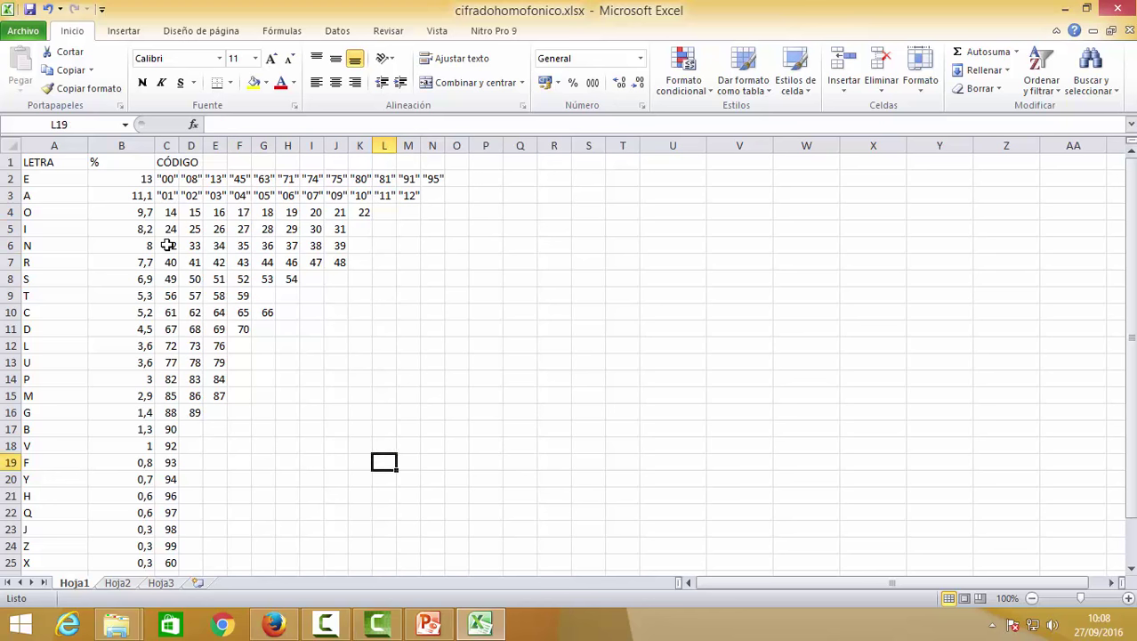
key("Left")
key("Left")
key("Left")
key("Left")
key("Left")
key("Left")
key("Left")
key("Left")
key("Left")
key("Left")
key("Left")
key("Up")
key("Up")
key("Up")
key("Right")
key("Right")
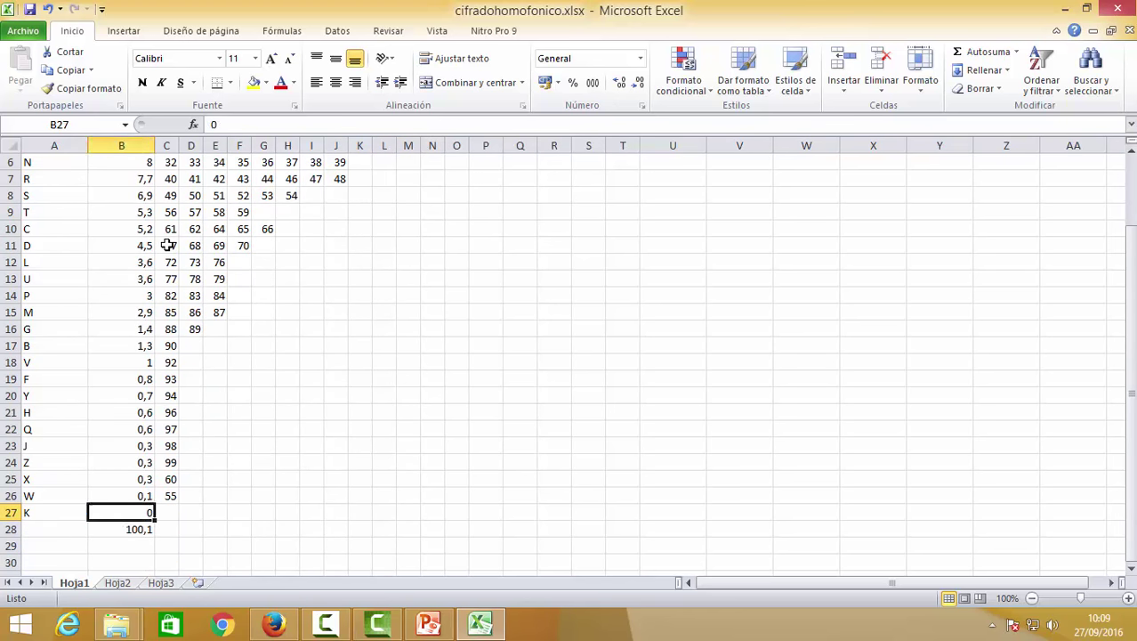
type("22")
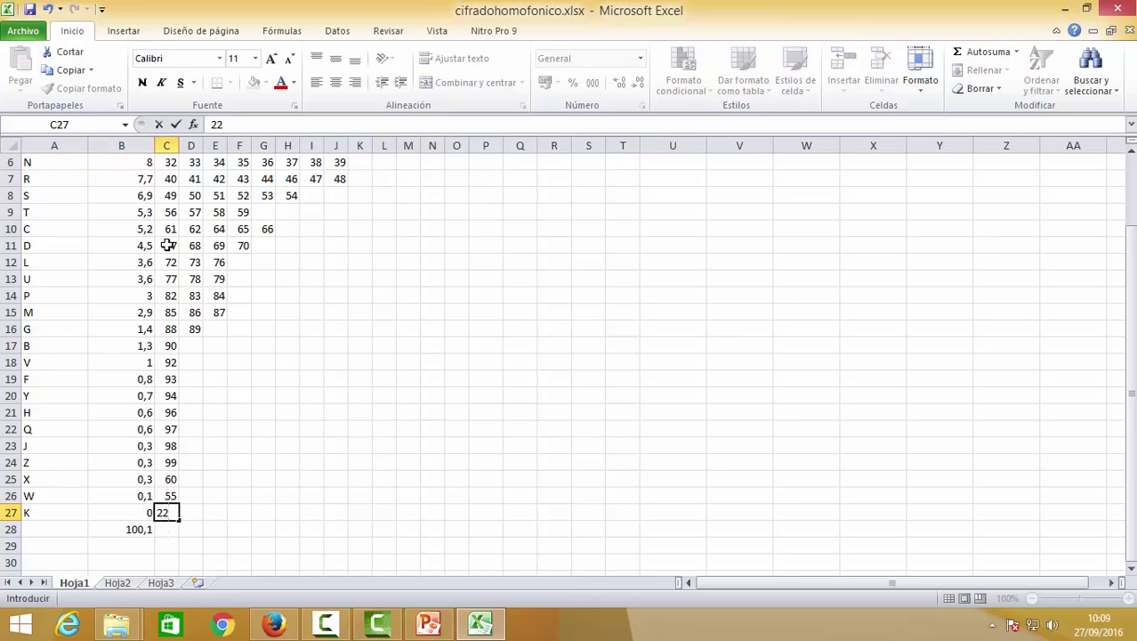
key("BackSpace")
type("3")
key("Up")
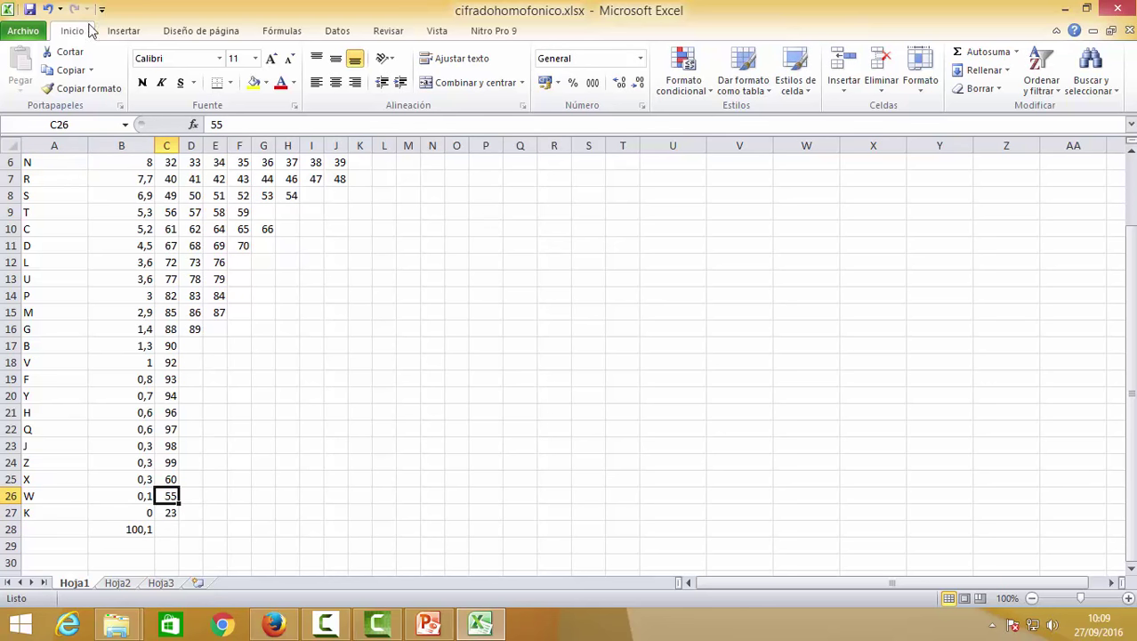
Step: Delete the whole % column B so the codes sit directly beside the letters
left_click(246, 328)
scroll(246, 329, "up", 2)
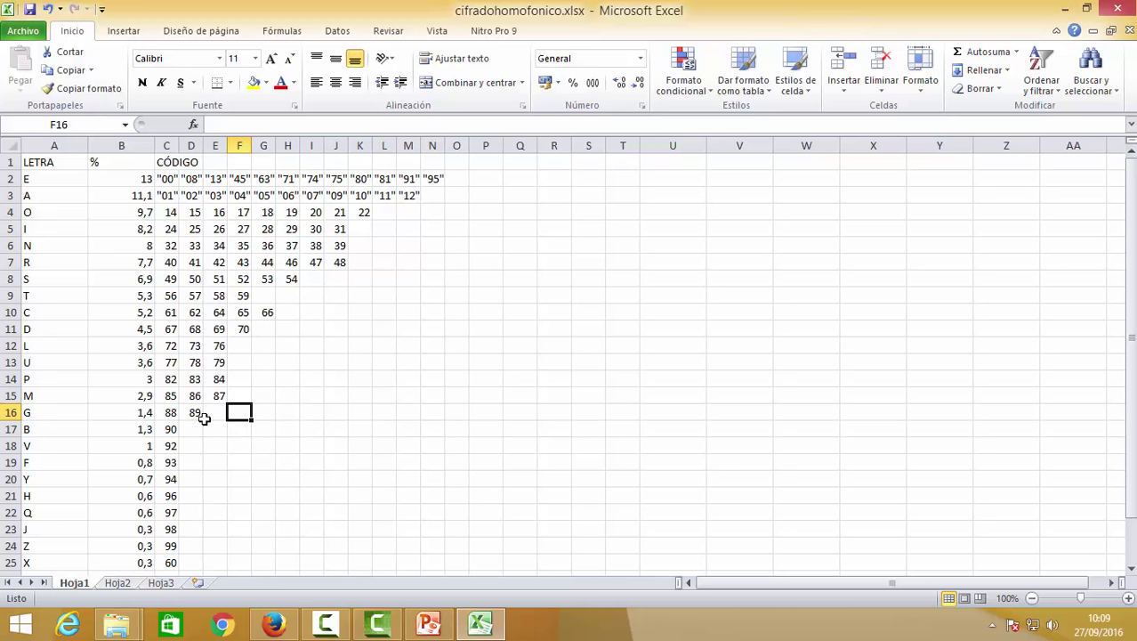
left_click(133, 144)
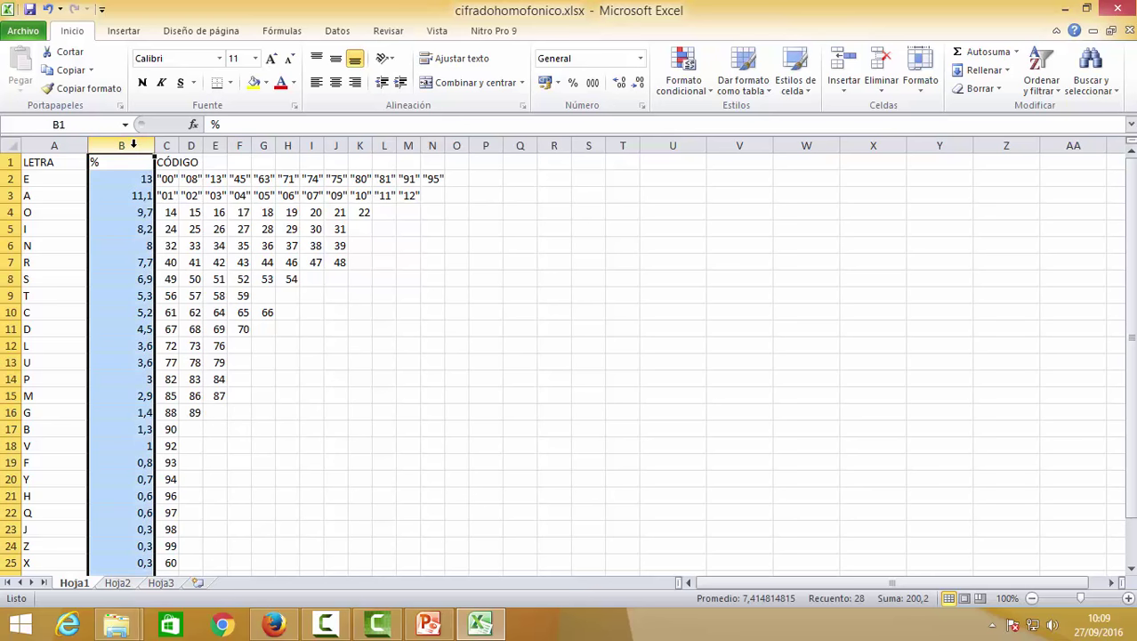
right_click(133, 144)
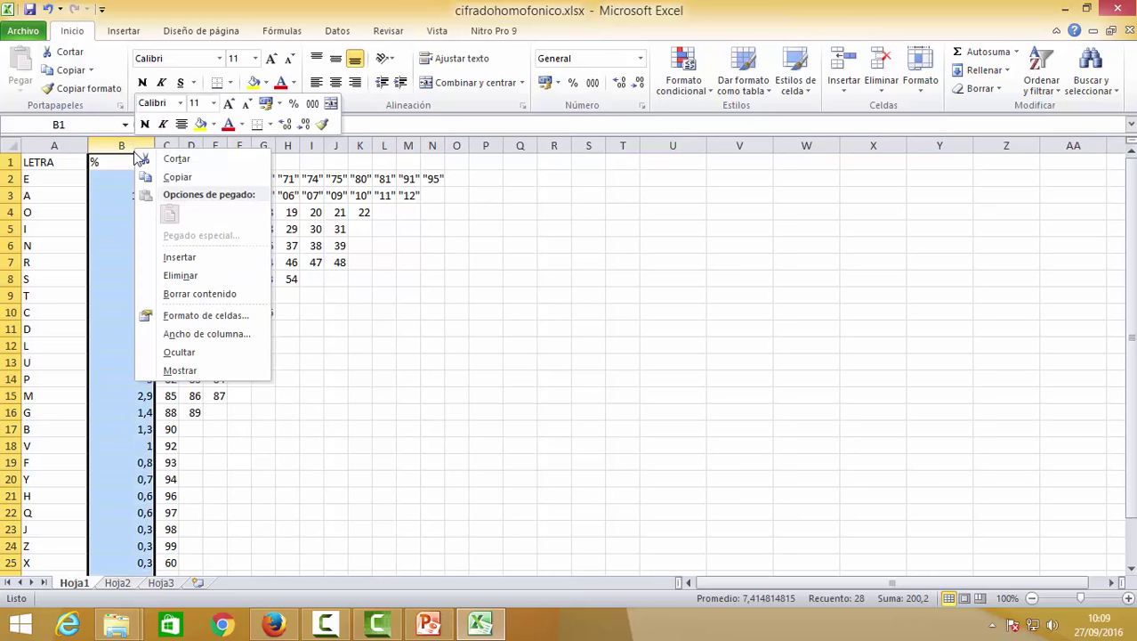
left_click(174, 276)
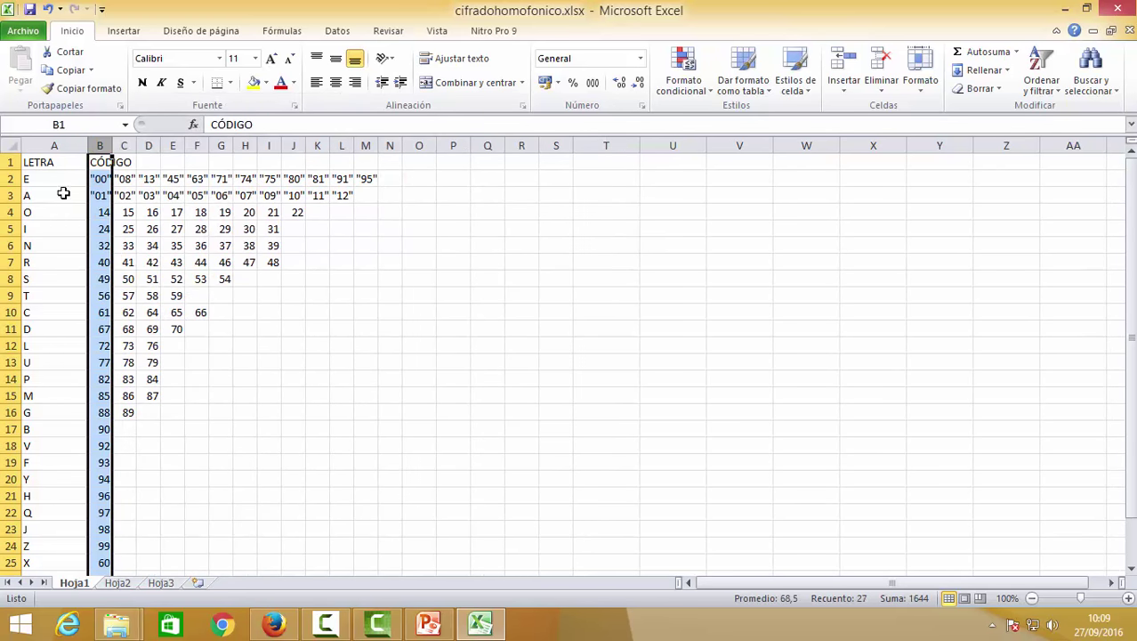
left_click(59, 183)
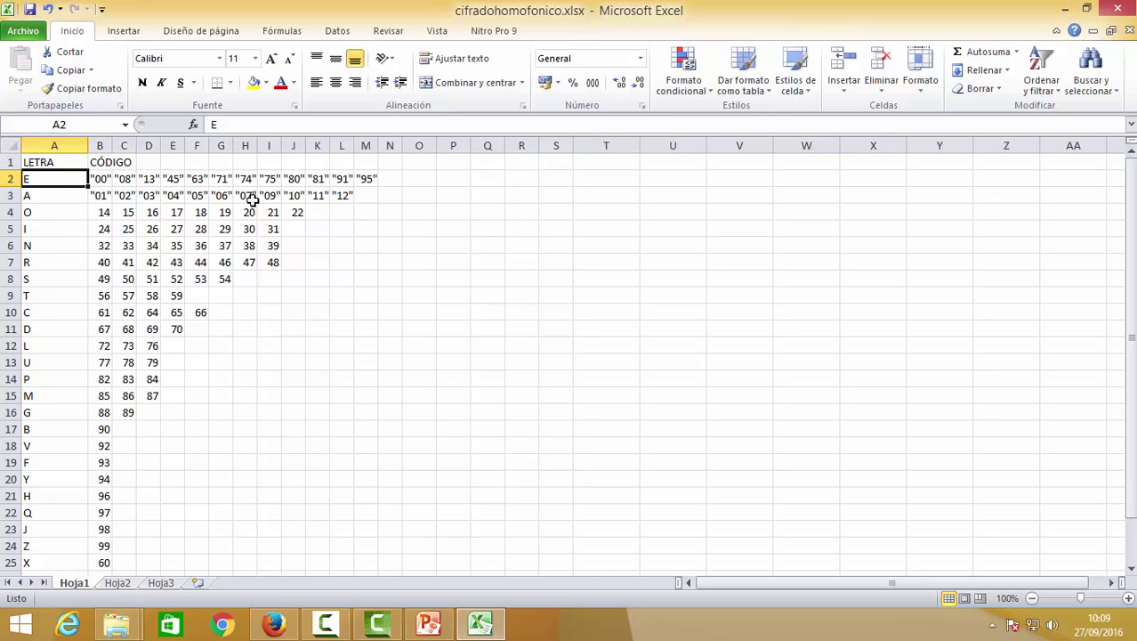
Step: Enter the letters E, R, E and S in cells Q2 to T2, one letter per cell
left_click(500, 178)
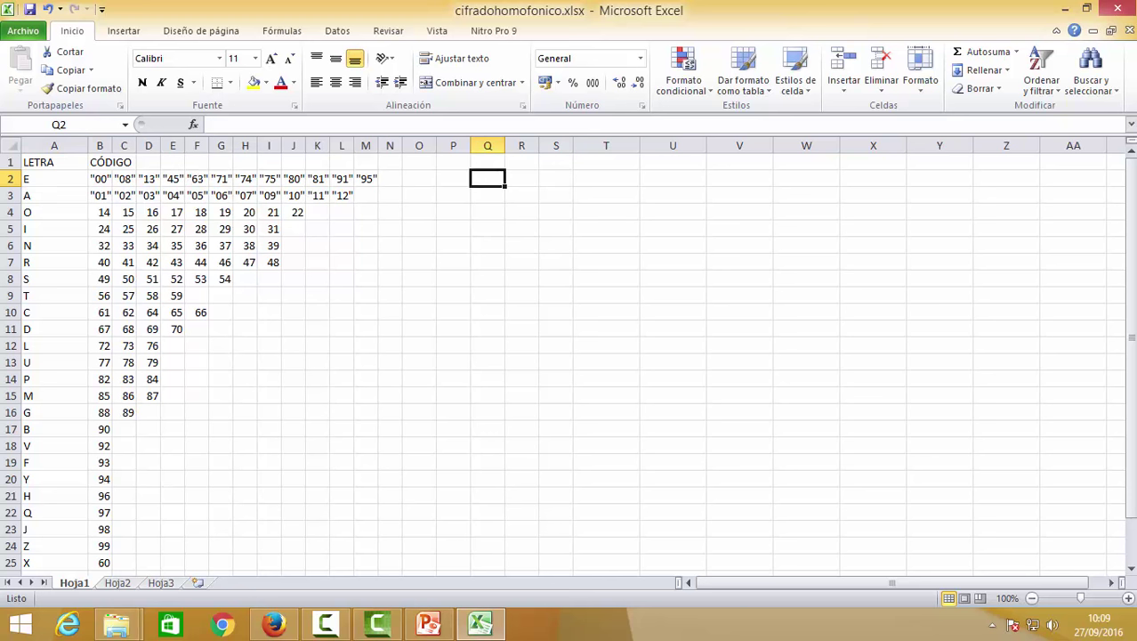
type("E")
key("BackSpace")
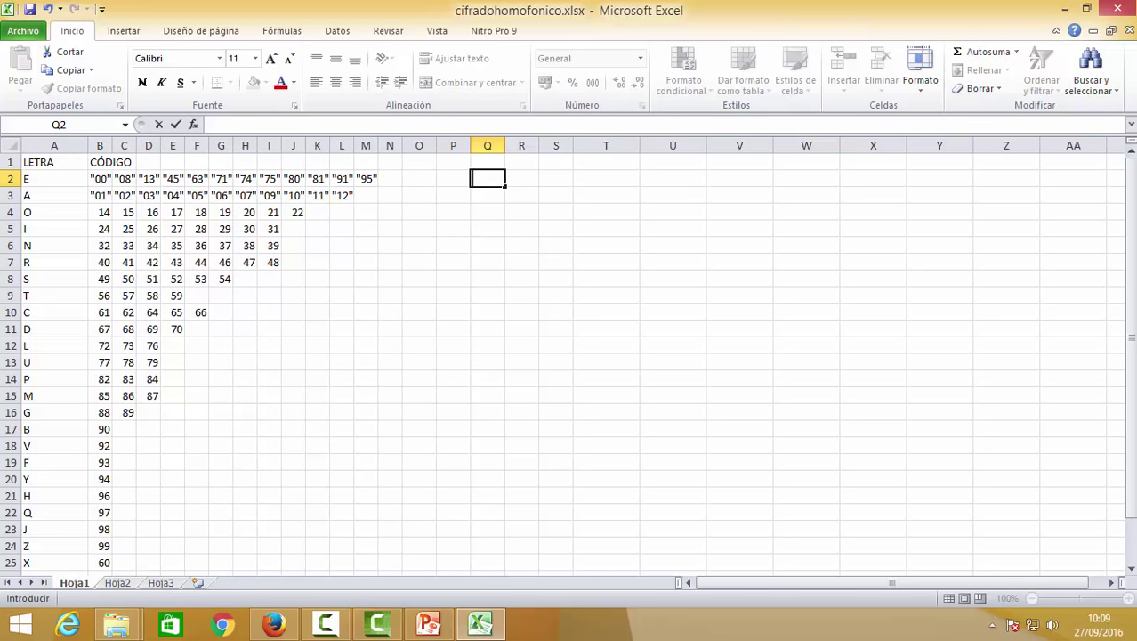
type("E")
key("Tab")
type("R")
key("Tab")
type("E")
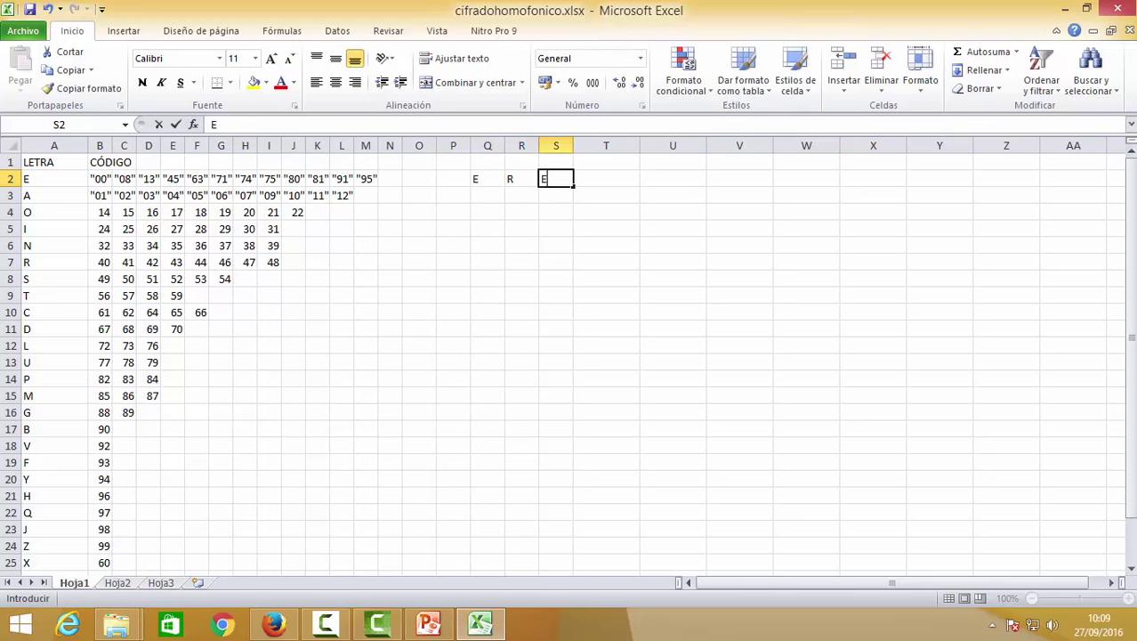
key("Tab")
type("S")
key("Down")
left_click(606, 178)
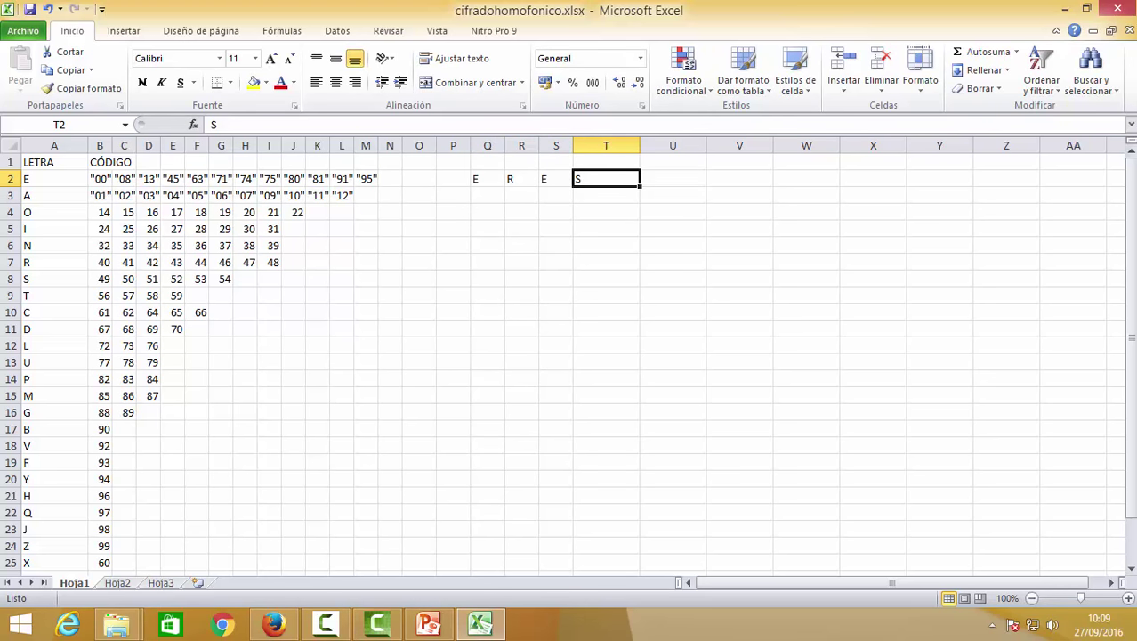
Step: Enter the letters M, U and Y in cells U2 to W2, one letter per cell
left_click_drag(605, 143, 1032, 144)
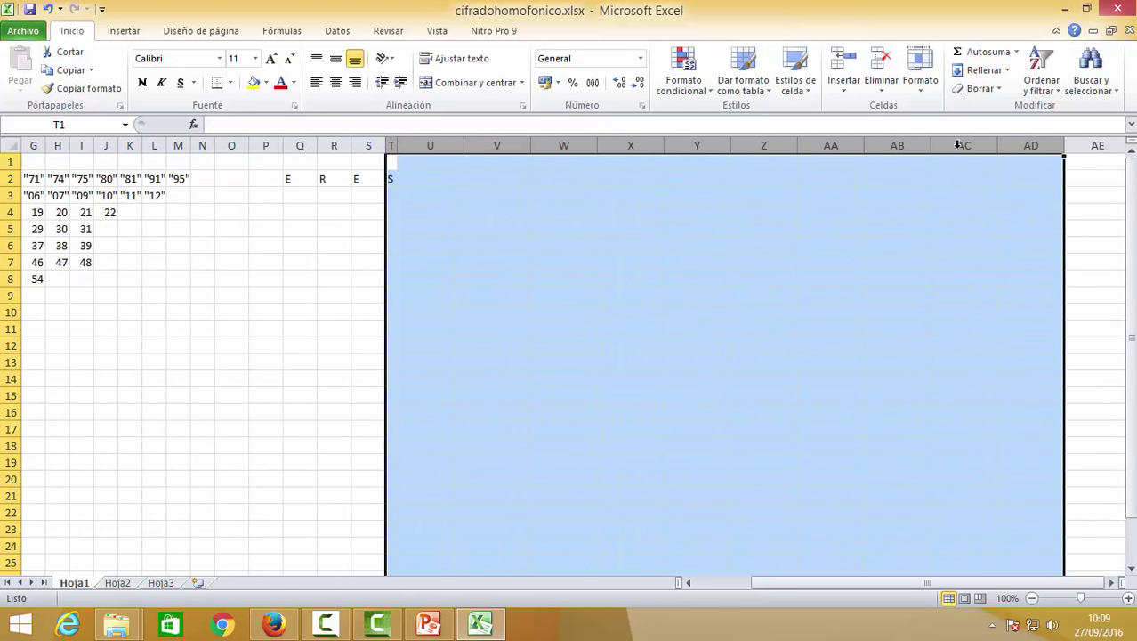
left_click(436, 178)
type("M")
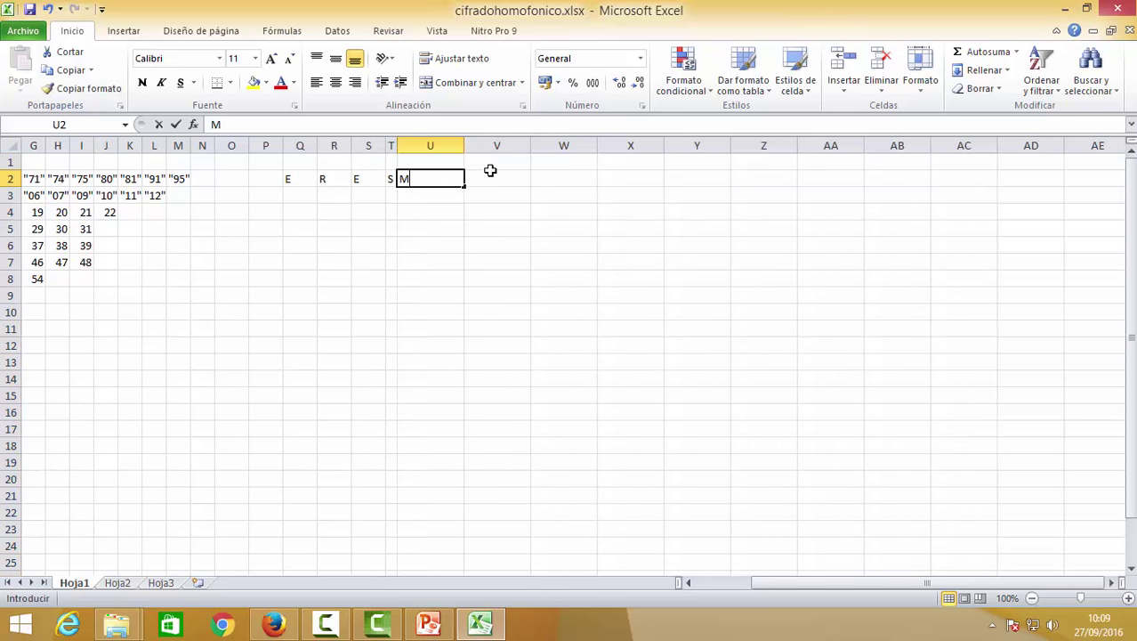
key("Tab")
type("U")
key("Tab")
type("Y")
key("Tab")
Step: Enter the letters G, U, A, P and O in cells X2 to AB2 and narrow columns U to AB to fit single letters
type("G")
key("Tab")
type("U")
key("Tab")
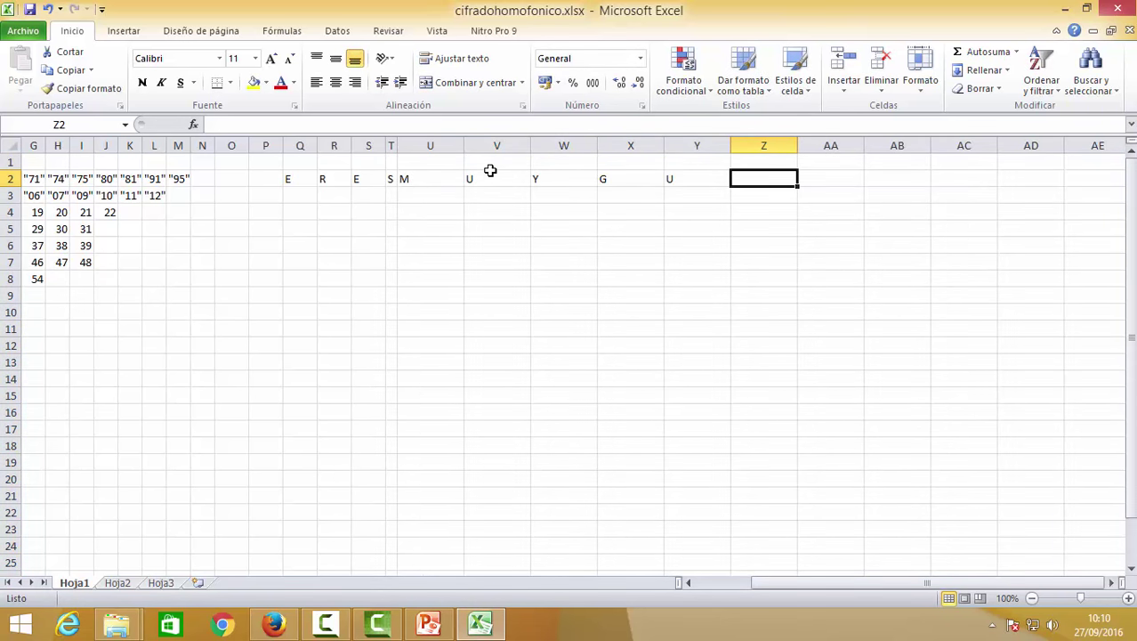
type("AA")
key("BackSpace")
key("Tab")
type("P")
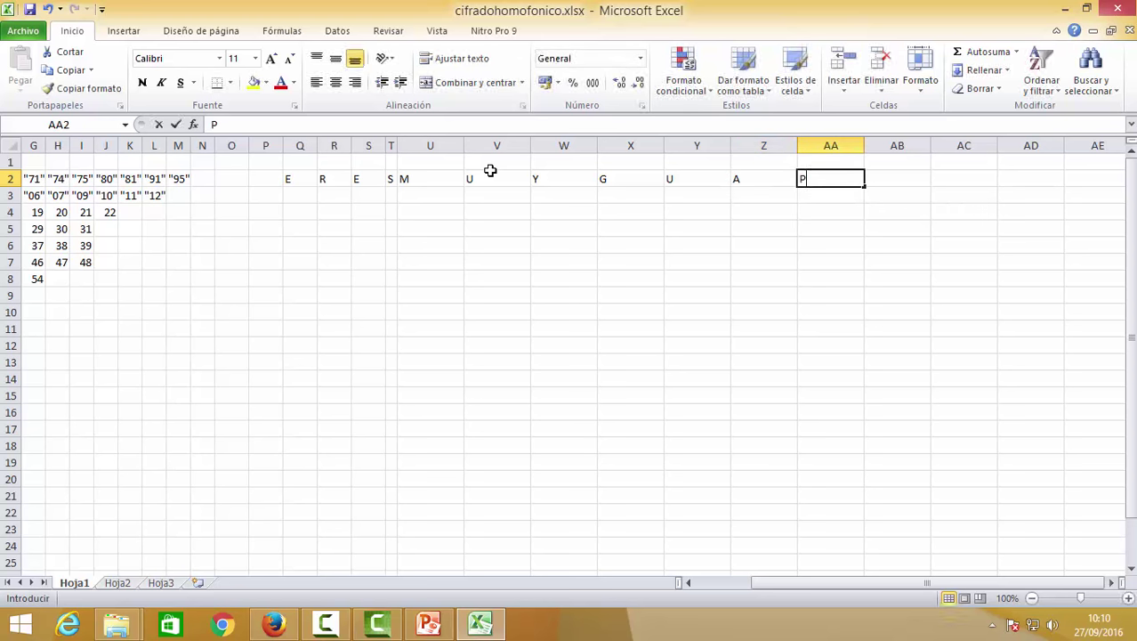
key("Tab")
type("O")
left_click_drag(434, 147, 887, 147)
Step: Enter the codes 00, 40, 08 and 49 under the letters E, R, E and S in cells Q3 to T3
left_click(300, 191)
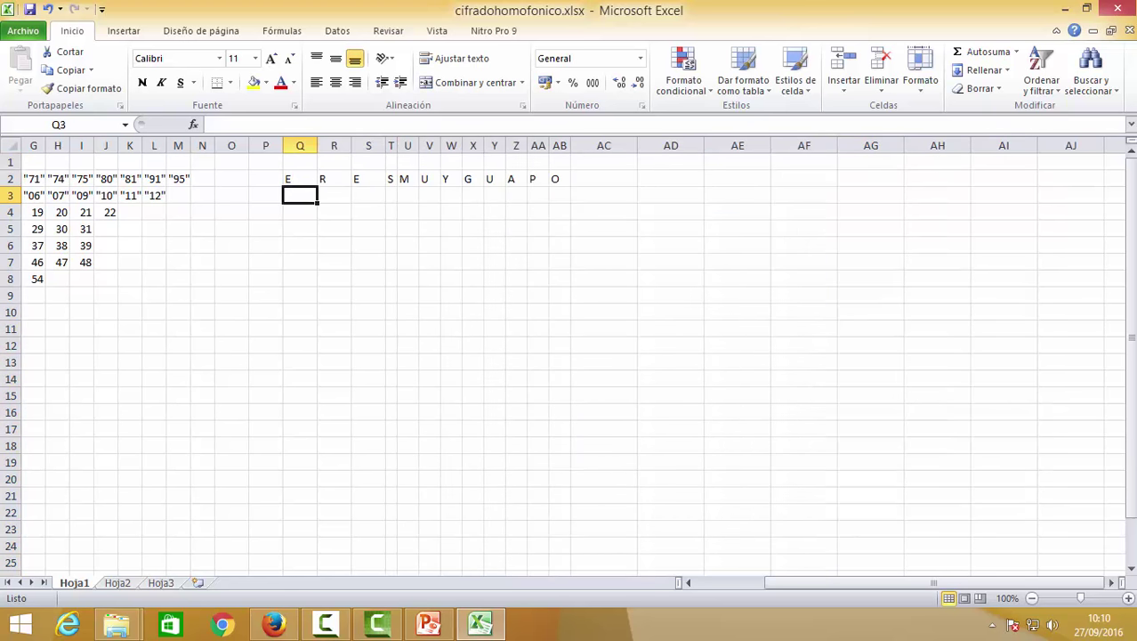
left_click(738, 583)
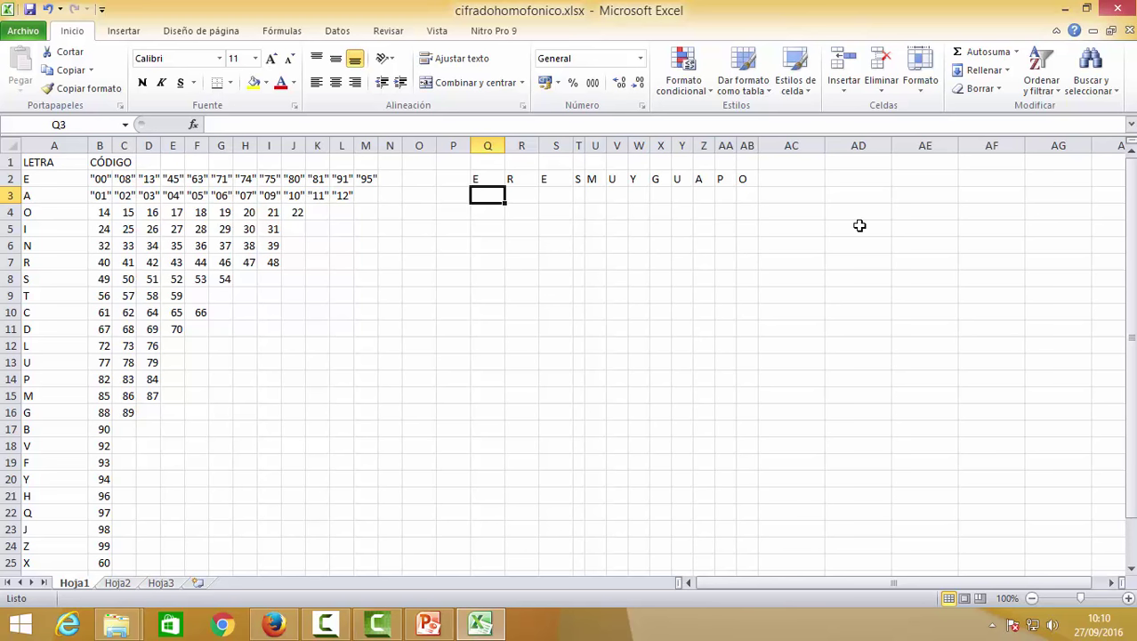
type("00")
key("Tab")
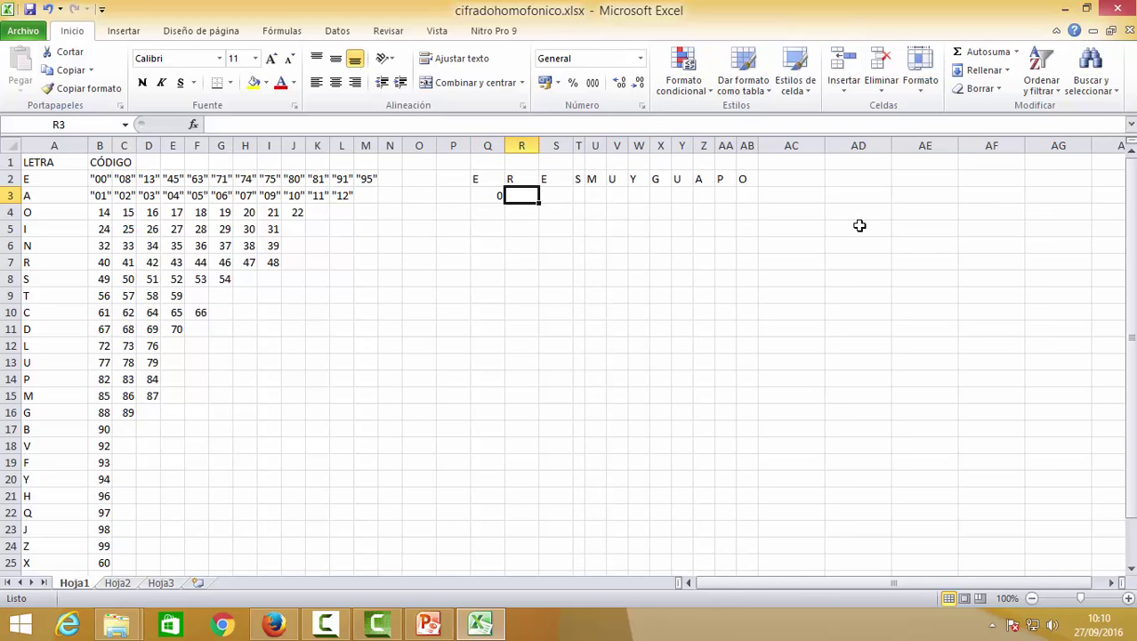
type("40")
key("Tab")
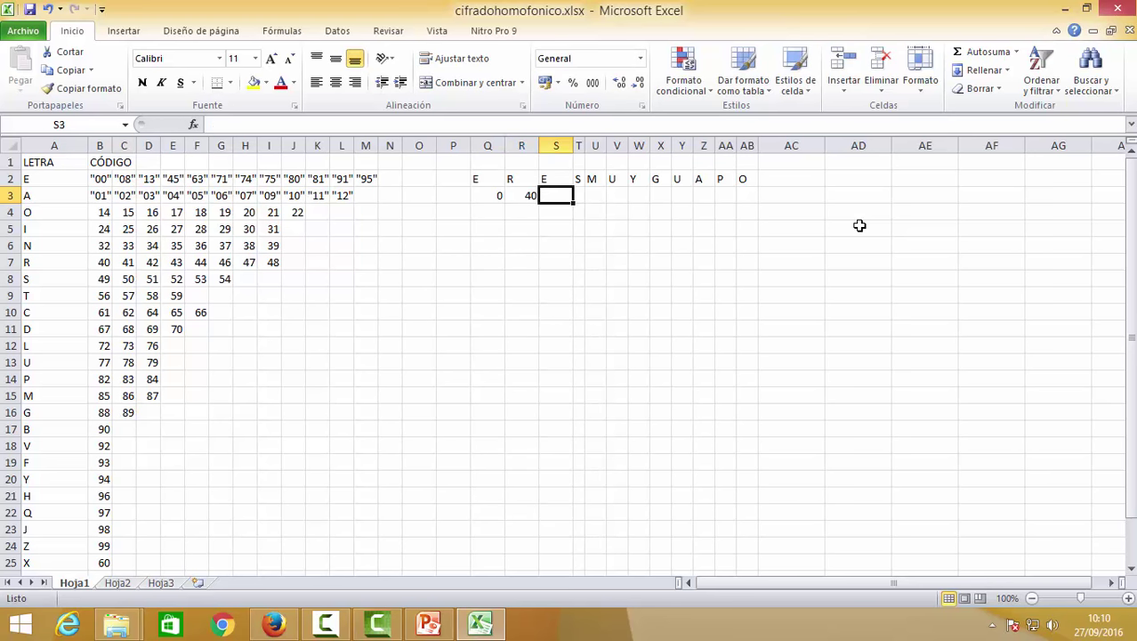
type("08")
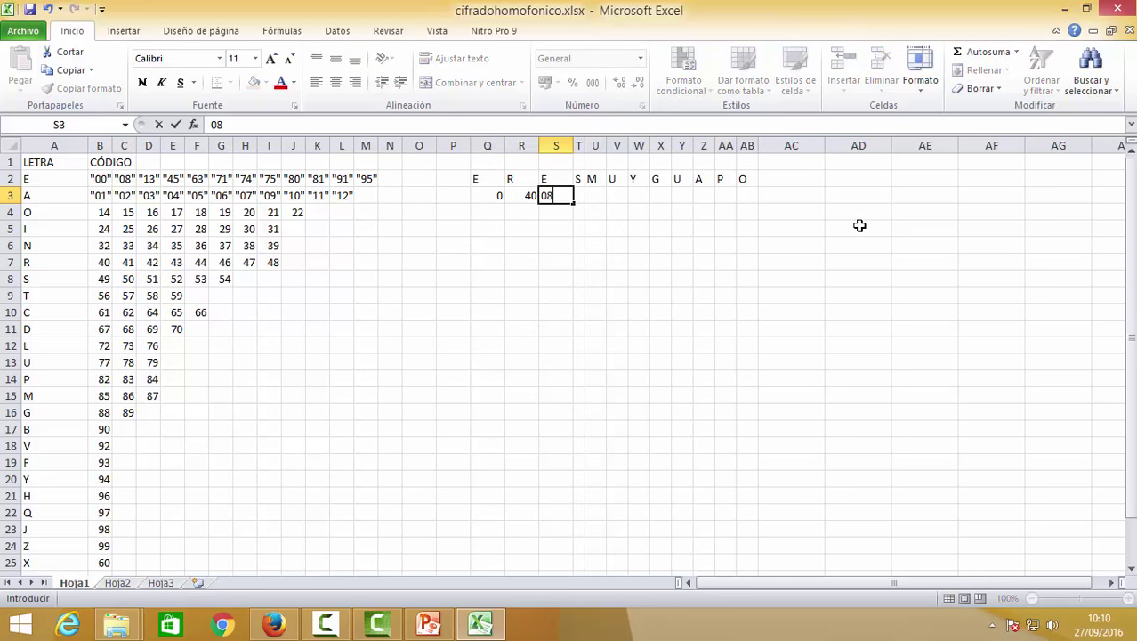
key("Tab")
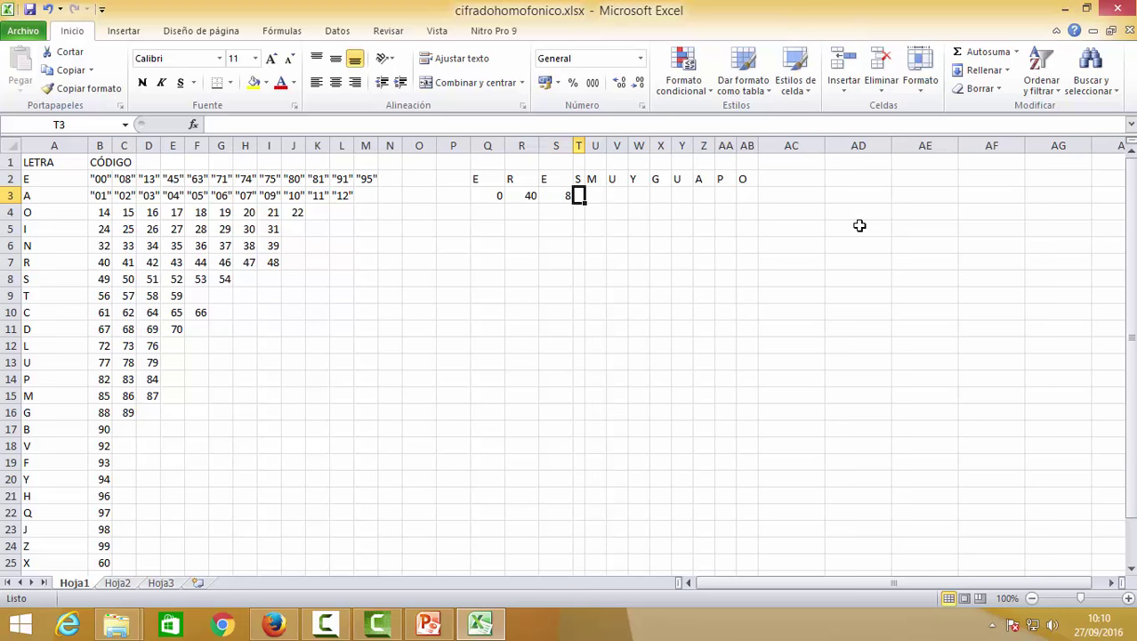
type("49")
key("Tab")
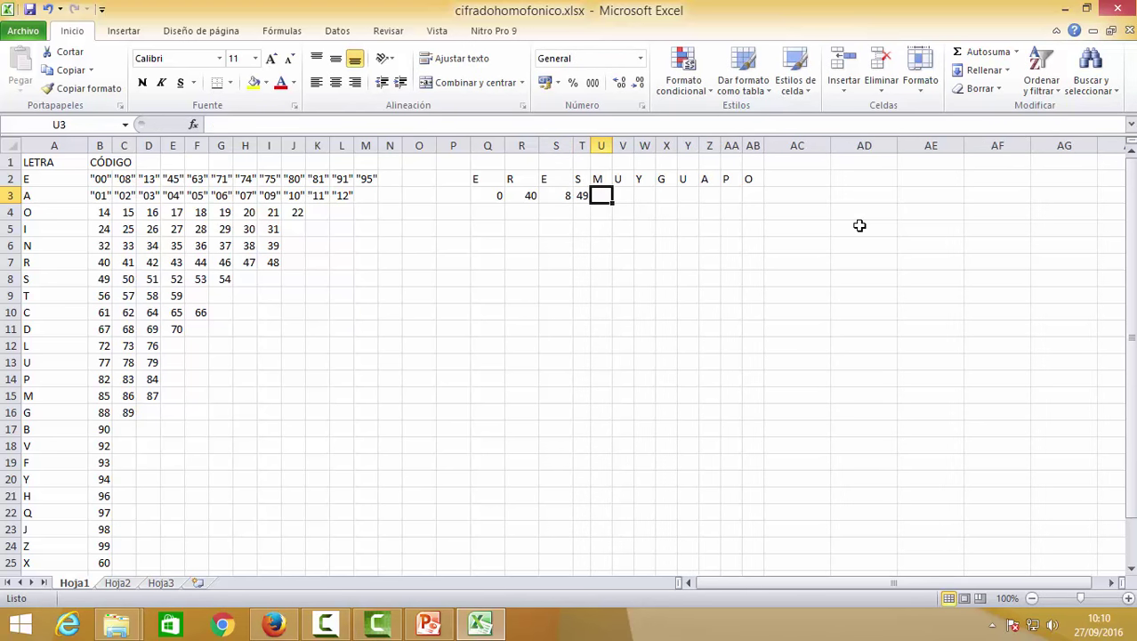
Step: Enter the codes 85, 77 and 94 under the letters M, U and Y in cells U3 to W3
type("85")
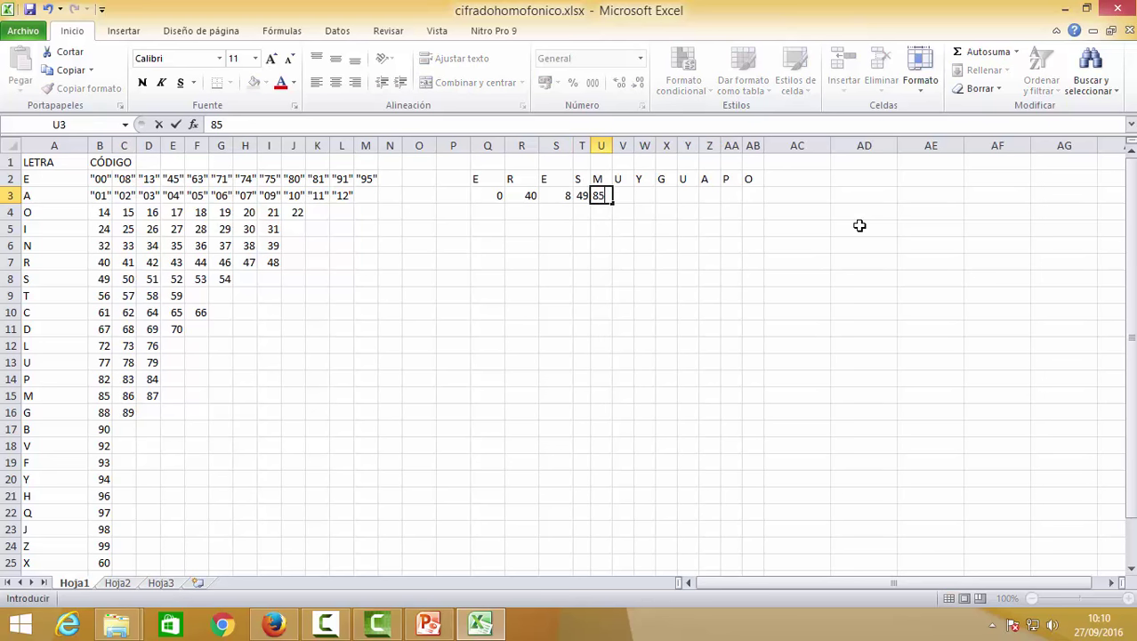
key("Tab")
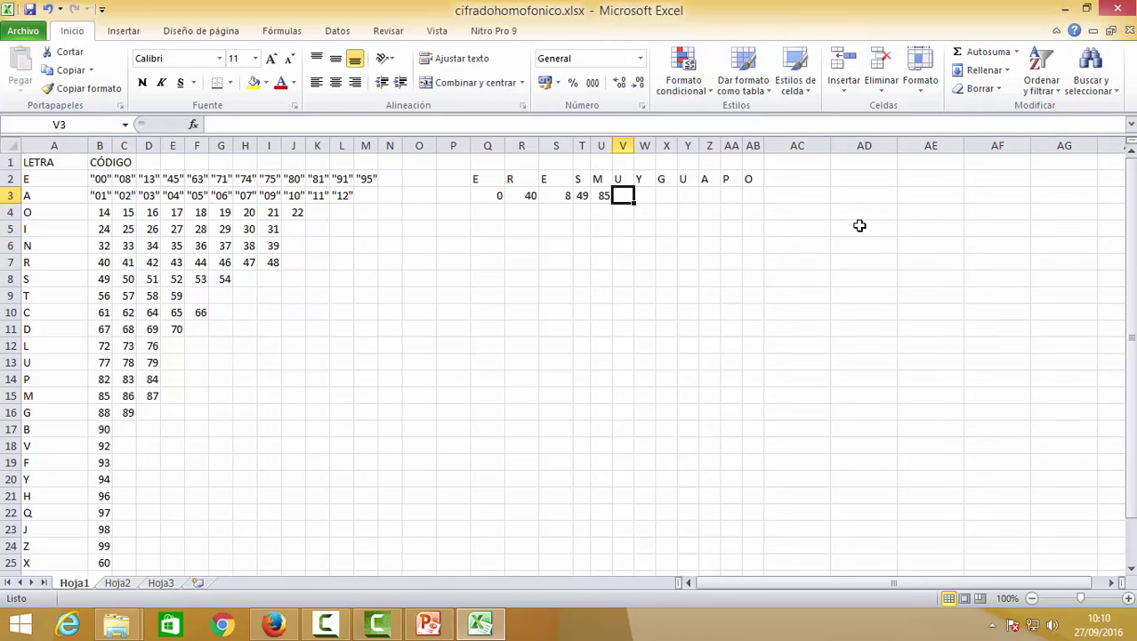
type("77")
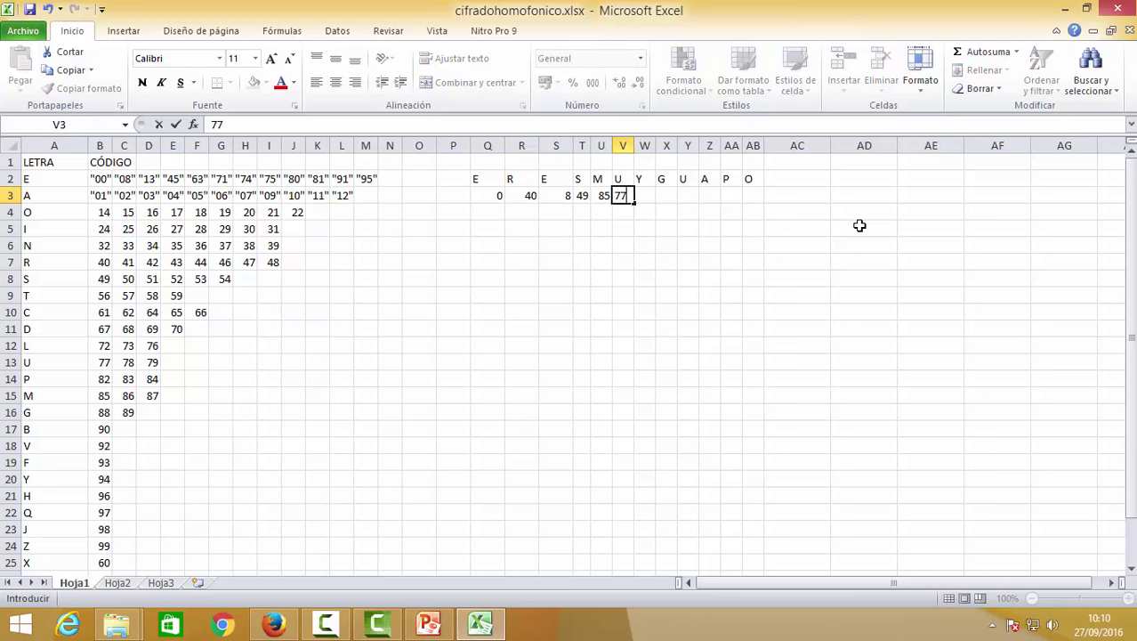
key("Tab")
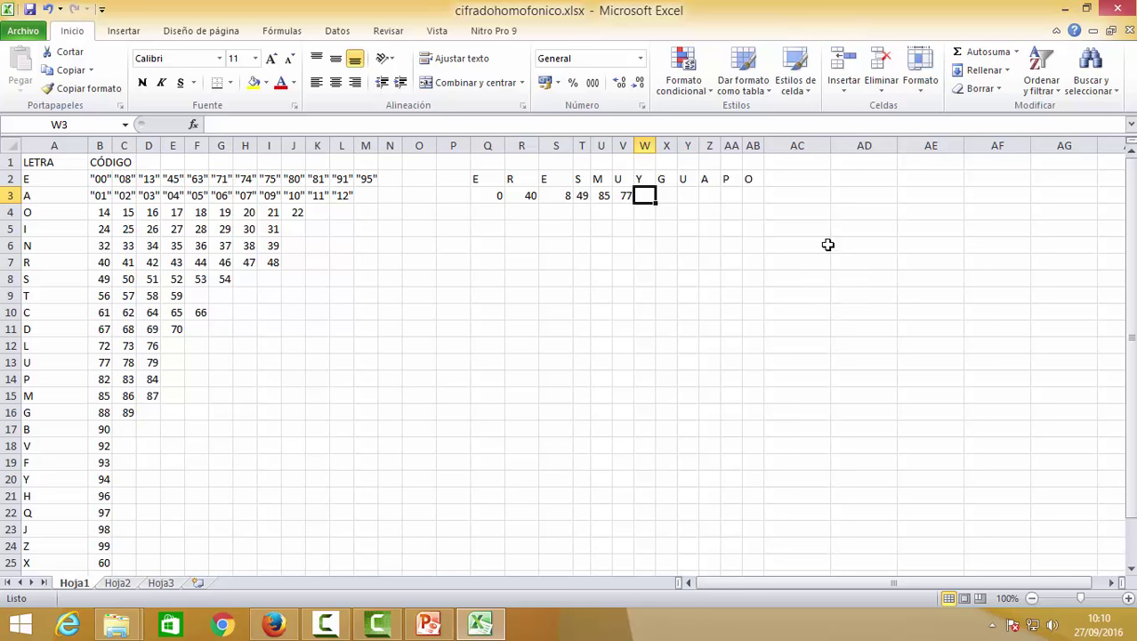
type("94")
key("Tab")
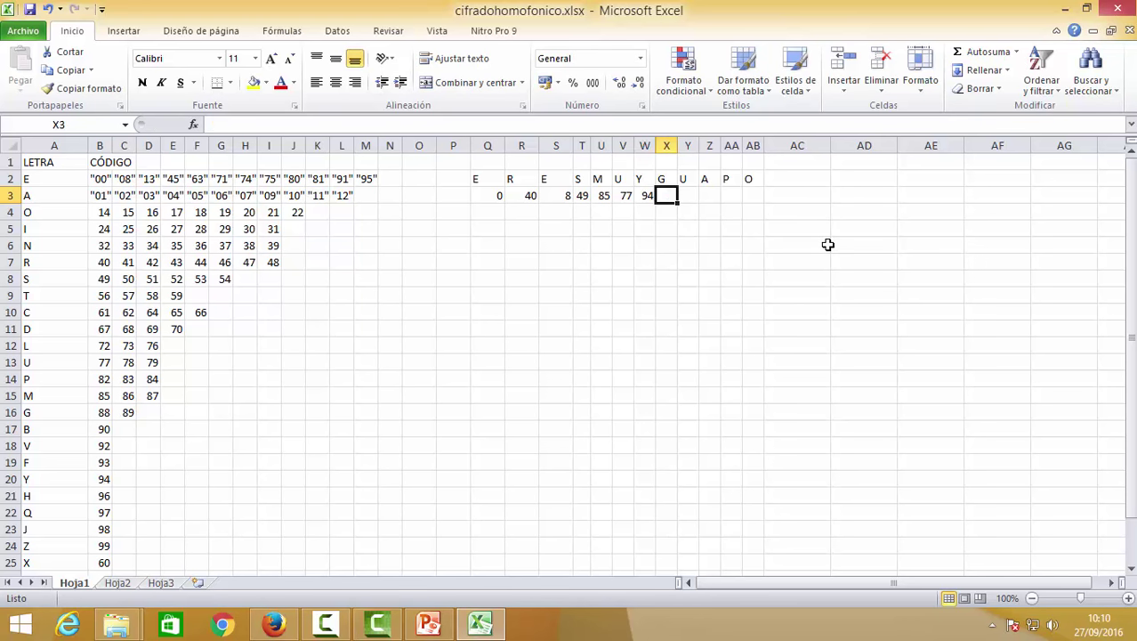
Step: Enter the codes 88, 78 and "01" under the letters G, U and A in cells X3 to Z3, keeping the quotation marks around 01
type("88")
key("Tab")
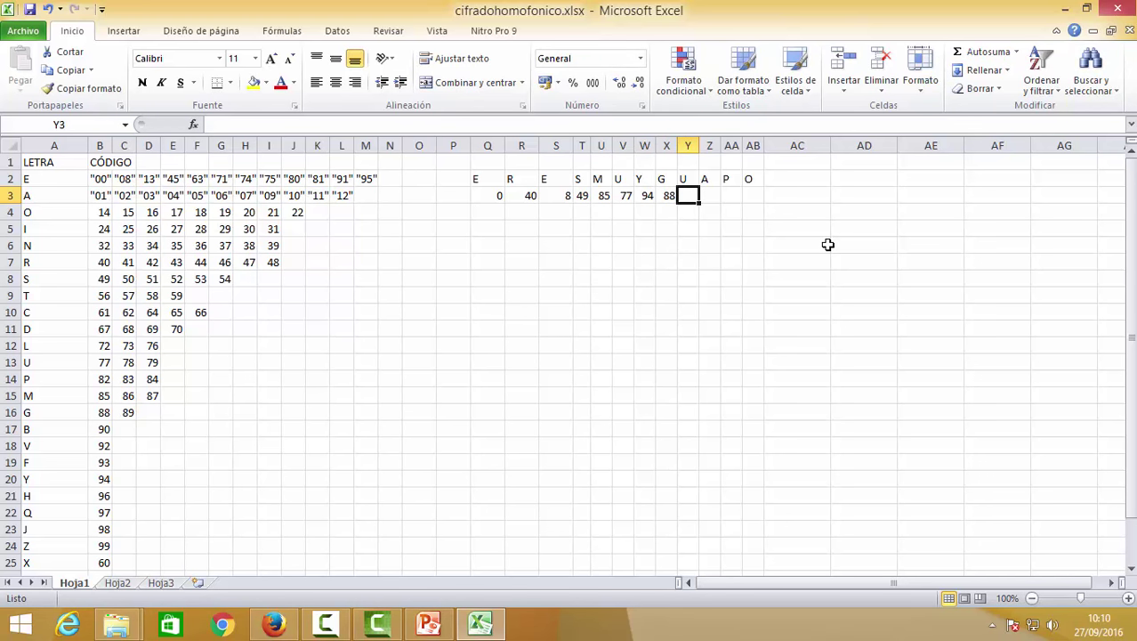
type("78")
key("Tab")
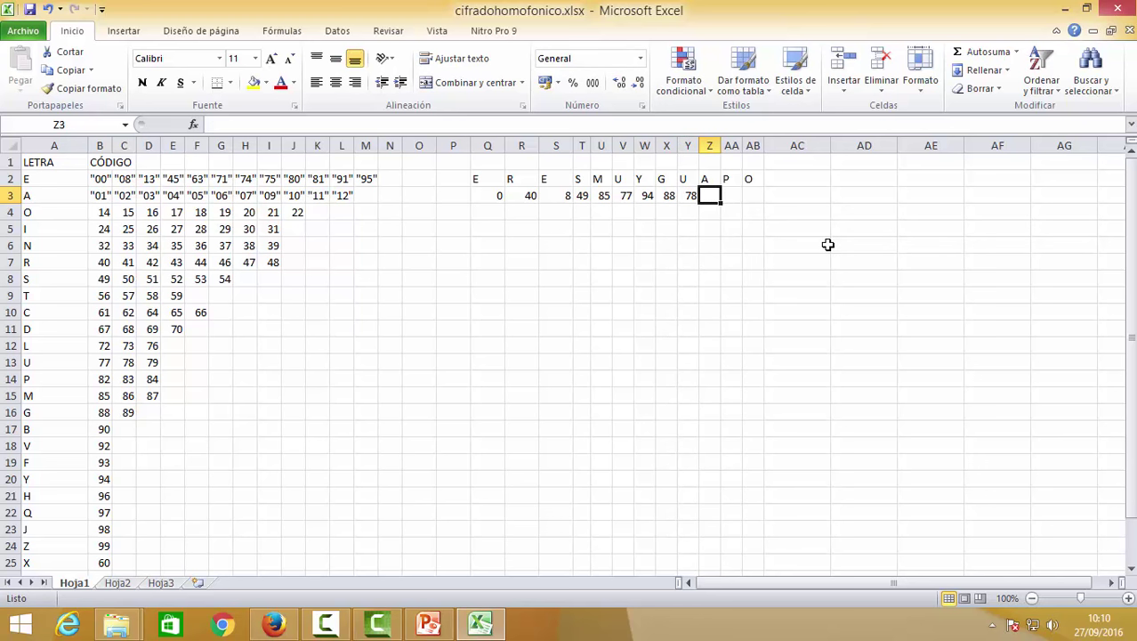
type("01")
key("Tab")
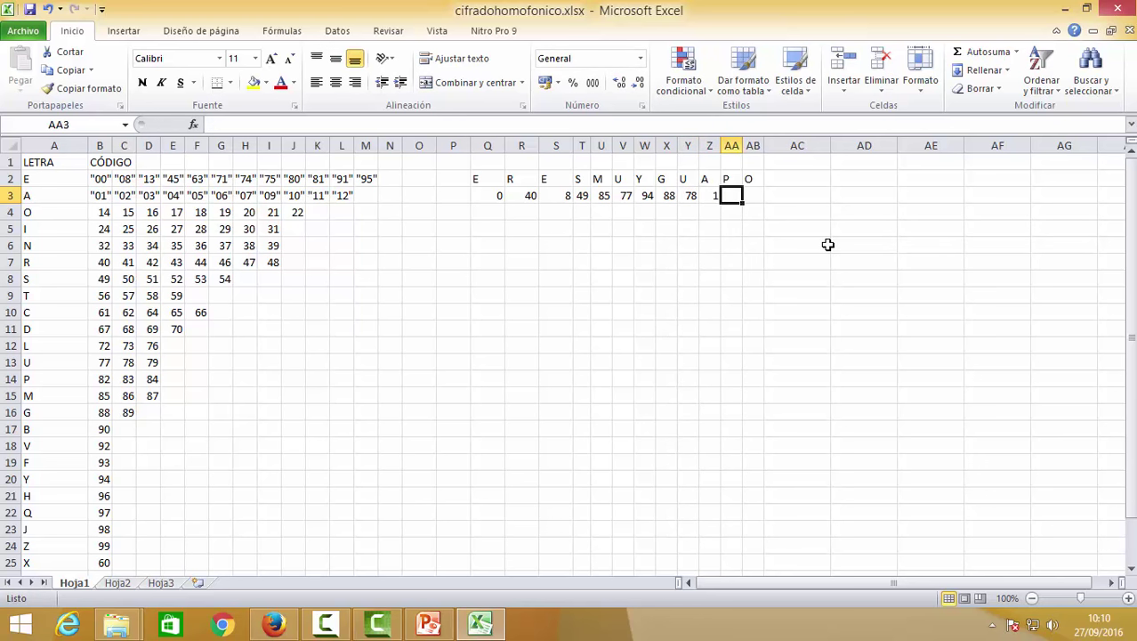
key("Left")
type("'01")
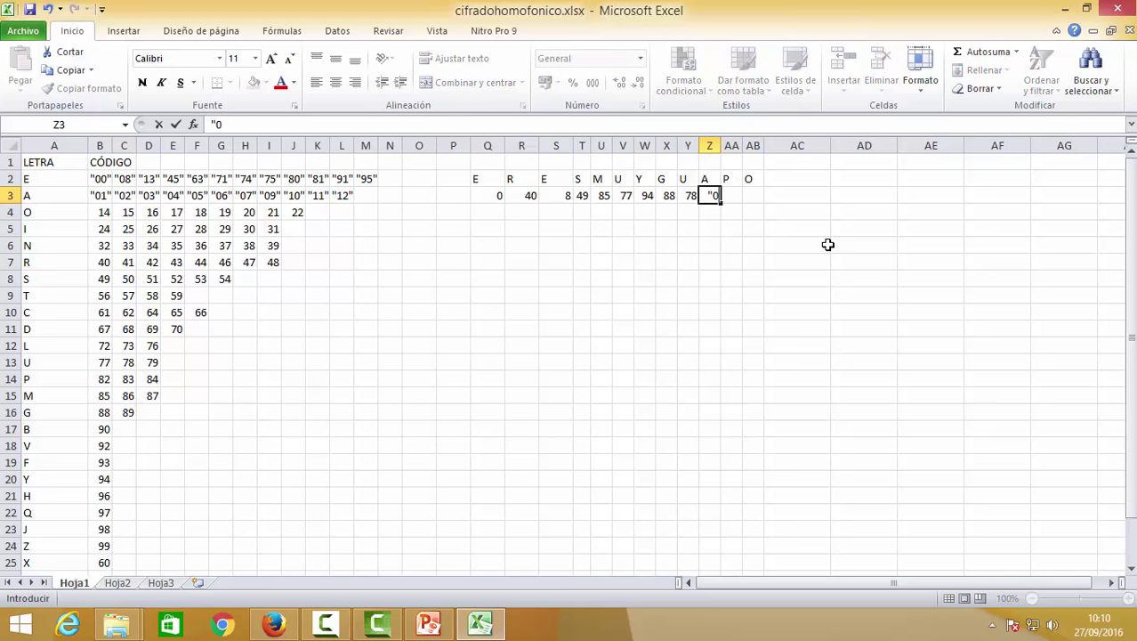
key("Tab")
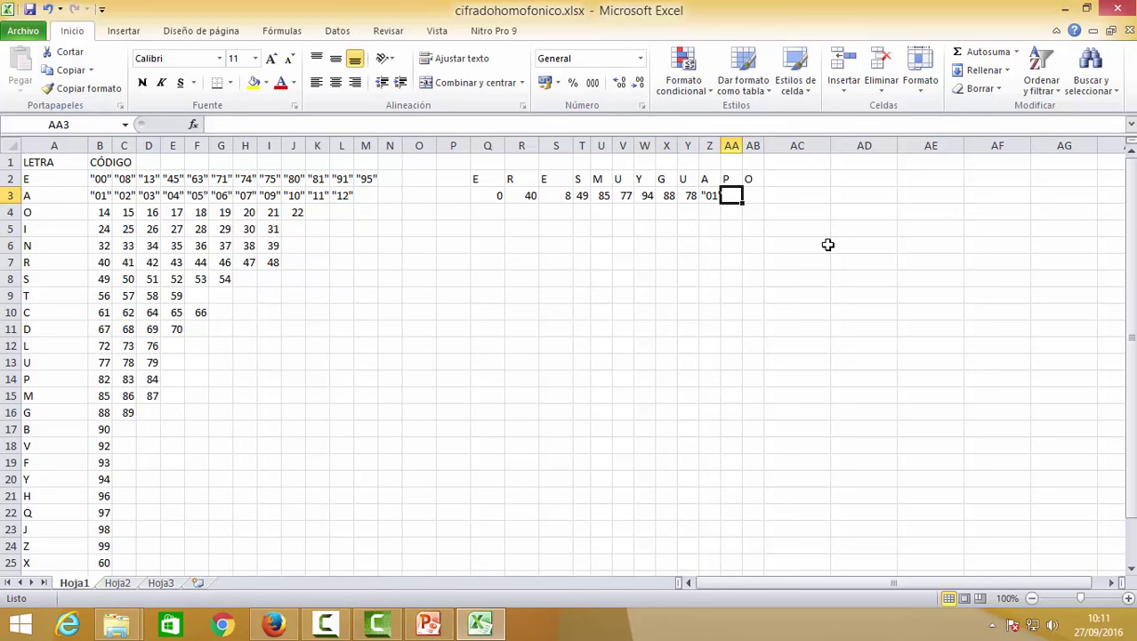
Step: Enter the codes 82 and 14 under P and O in cells AA3 and AB3, and select the whole coded message Q3:AB3
type("8")
key("BackSpace")
type("82")
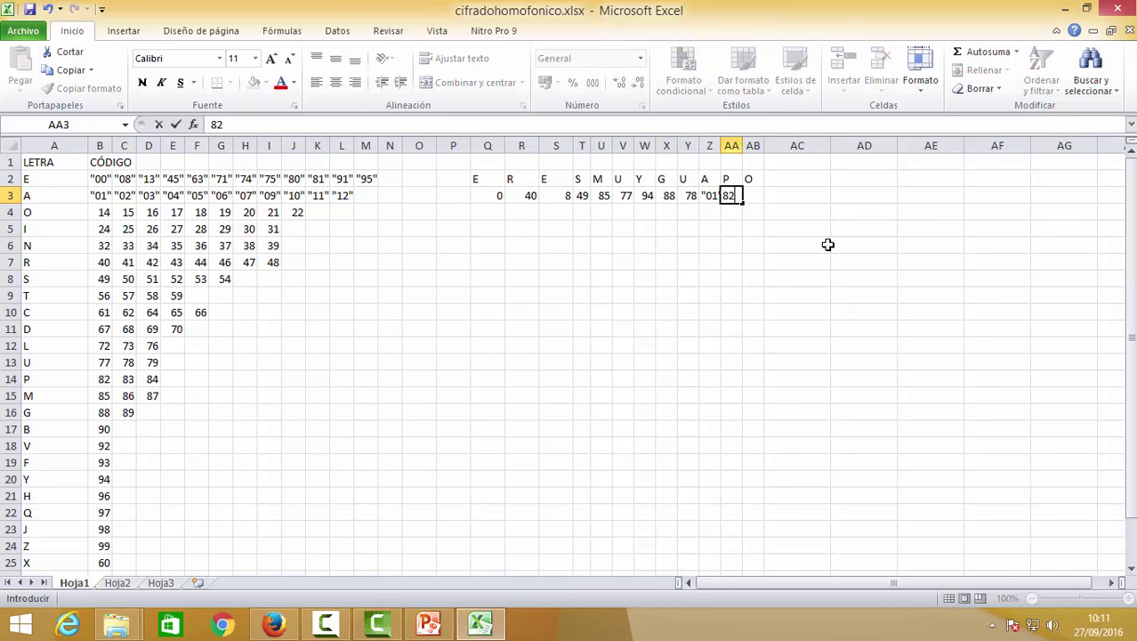
key("Tab")
type("14")
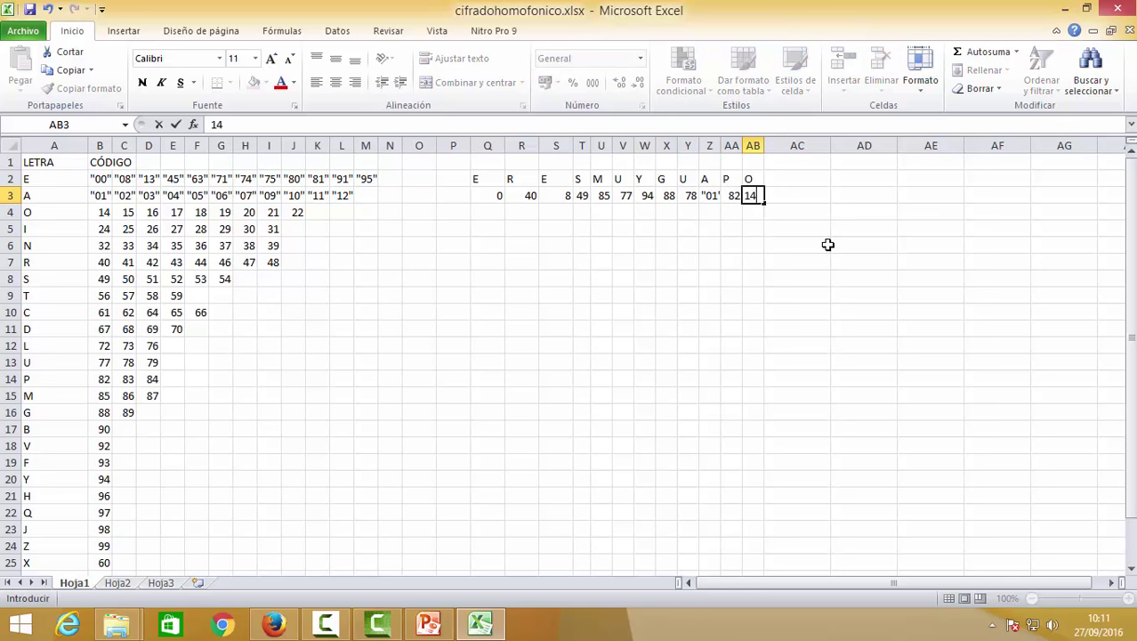
key("Return")
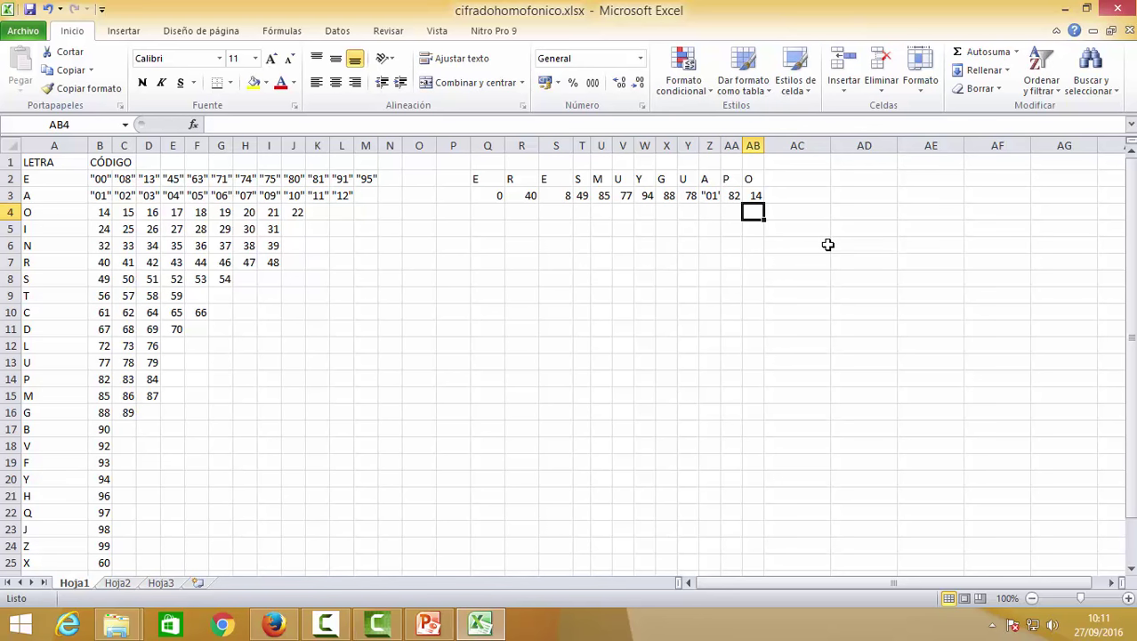
left_click_drag(498, 195, 757, 195)
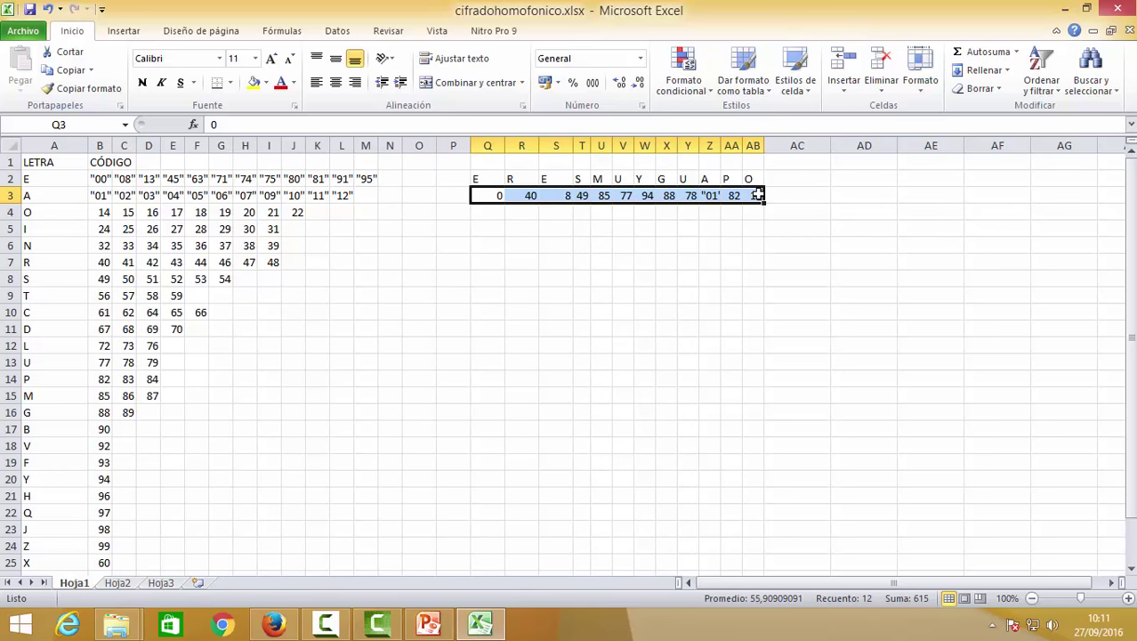
Step: Save the workbook as cifradohomofonico.xlsx in Documentos, replacing the existing file, and close Excel
left_click(25, 30)
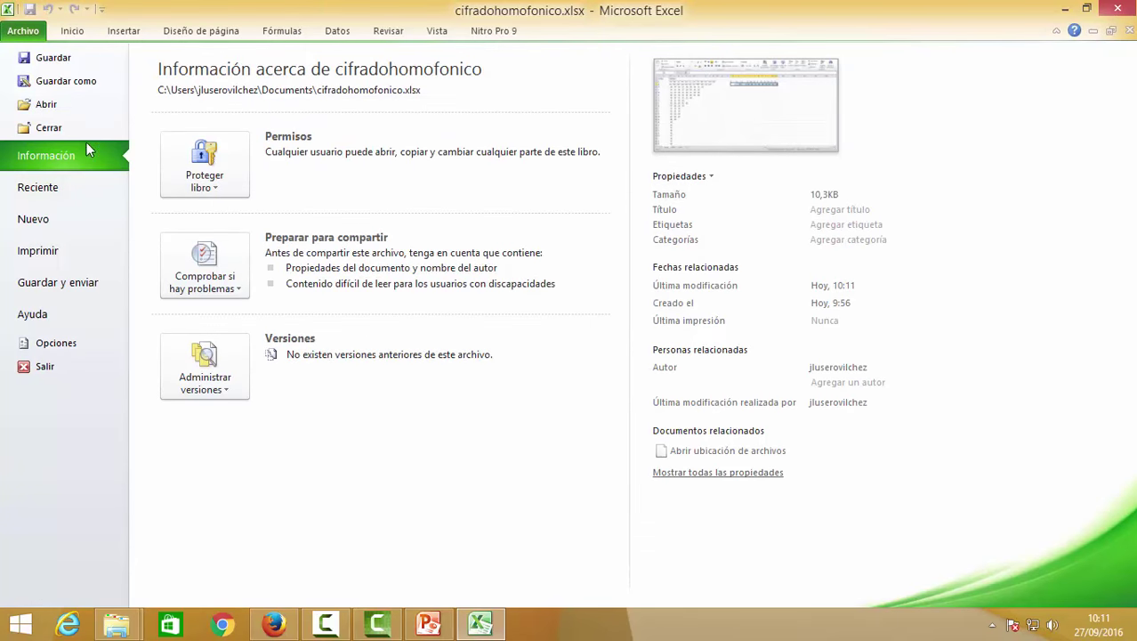
left_click(78, 81)
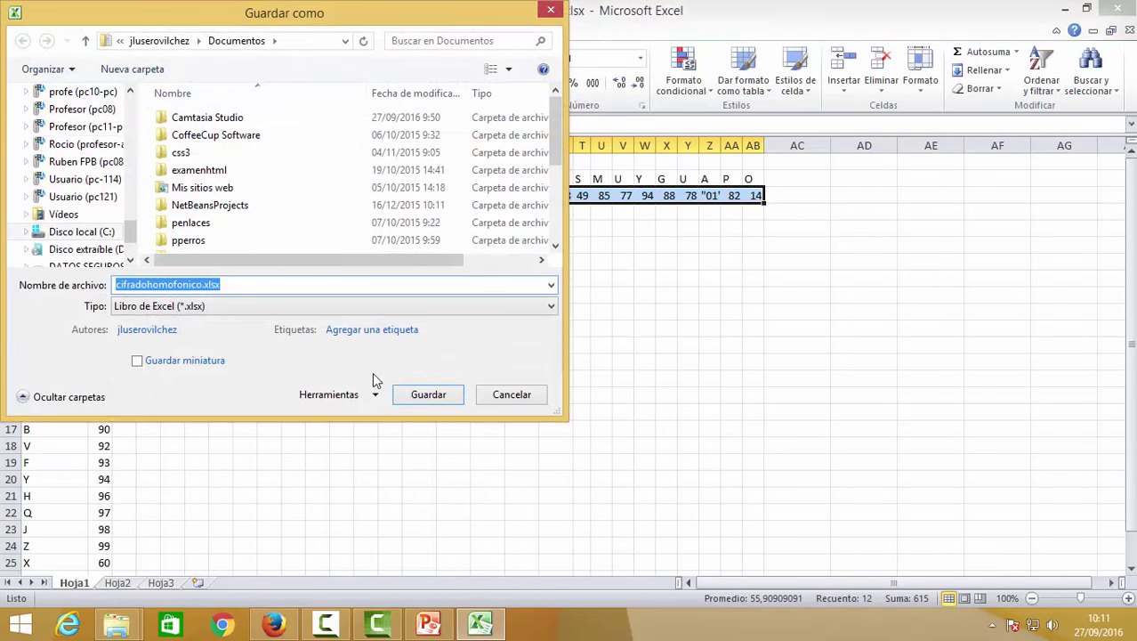
left_click(418, 394)
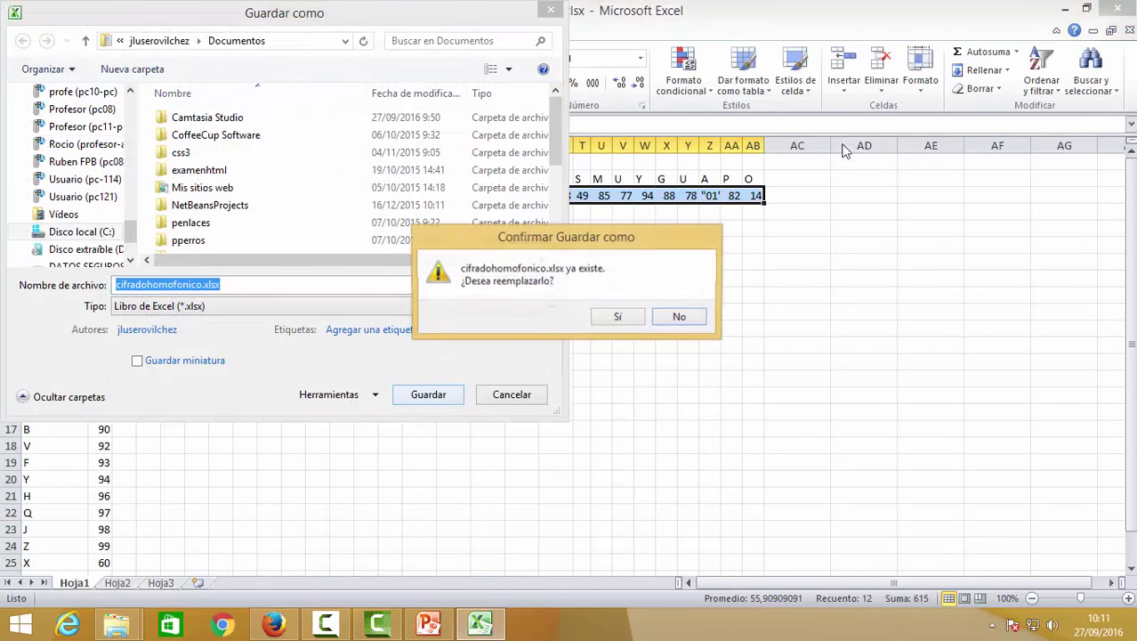
left_click(617, 318)
left_click(1117, 8)
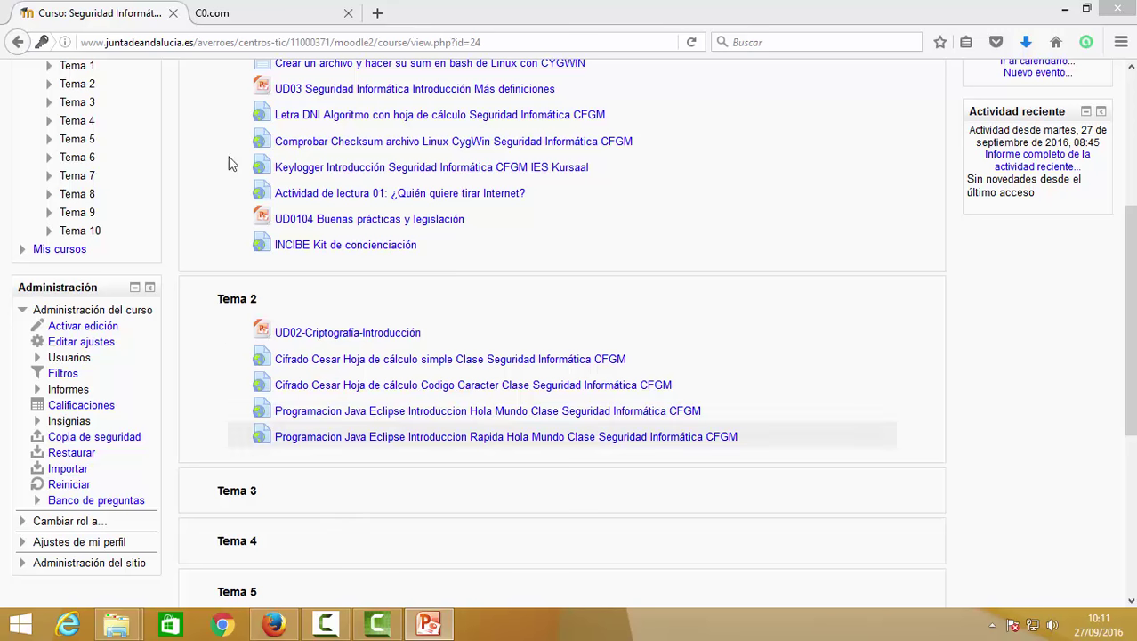
Step: Open the Gmail inbox in the second Firefox tab
left_click(212, 14)
left_click(232, 41)
type("g")
key("Return")
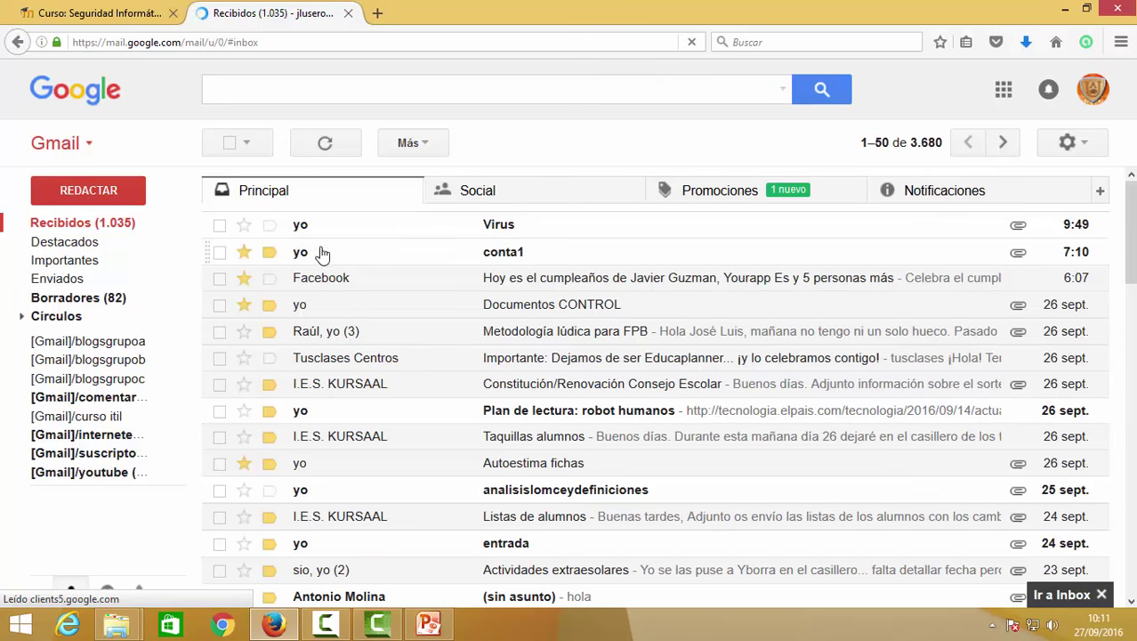
Step: Compose a new e-mail to the CFGM2 group and the sender's own Gmail address, with the subject "Cifrado homofónico"
left_click(76, 194)
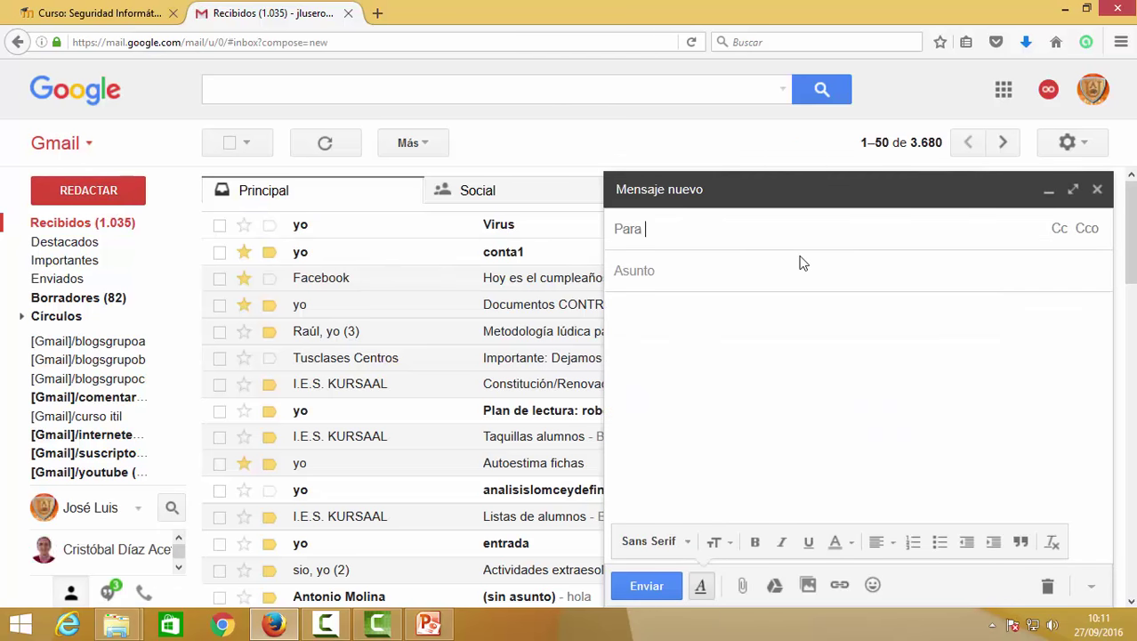
type("CFGM")
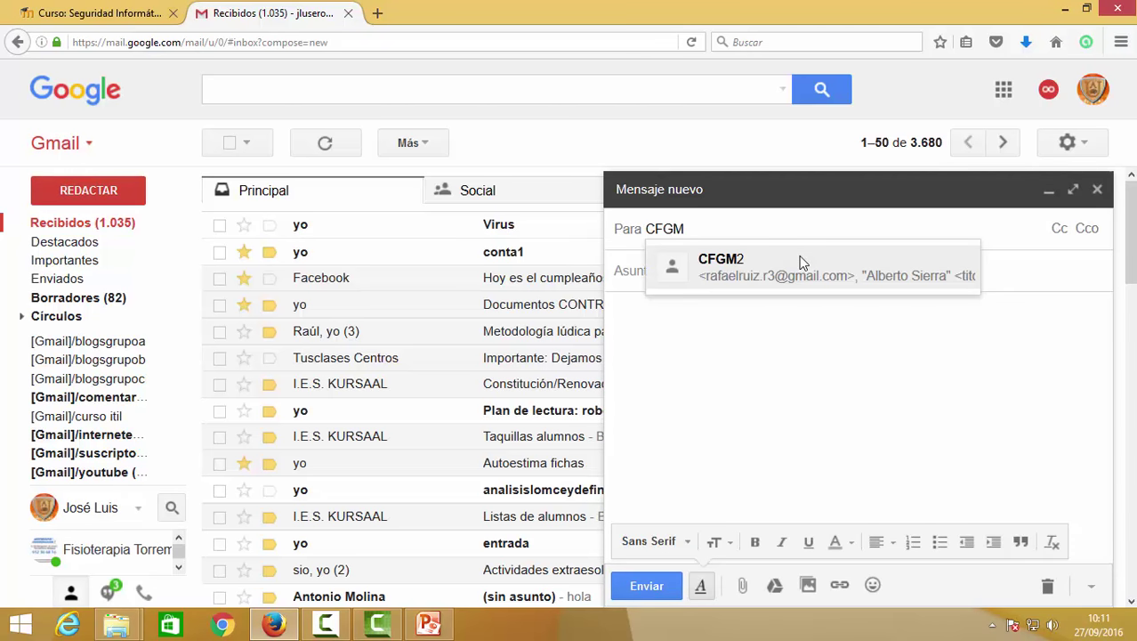
key("Return")
type("jl")
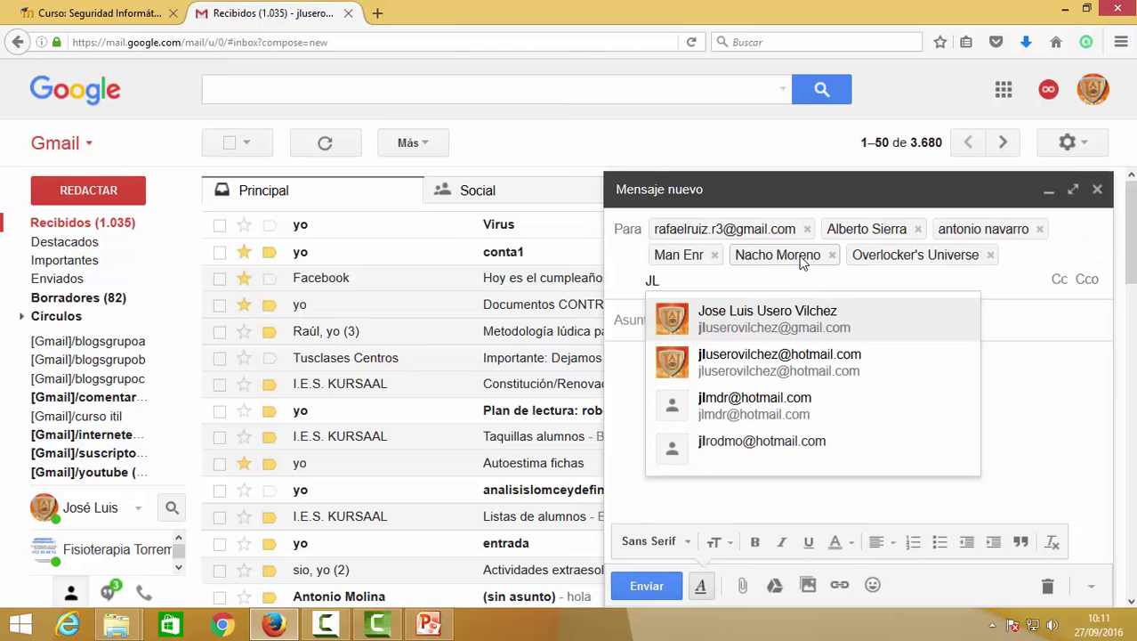
left_click(772, 319)
key("Tab")
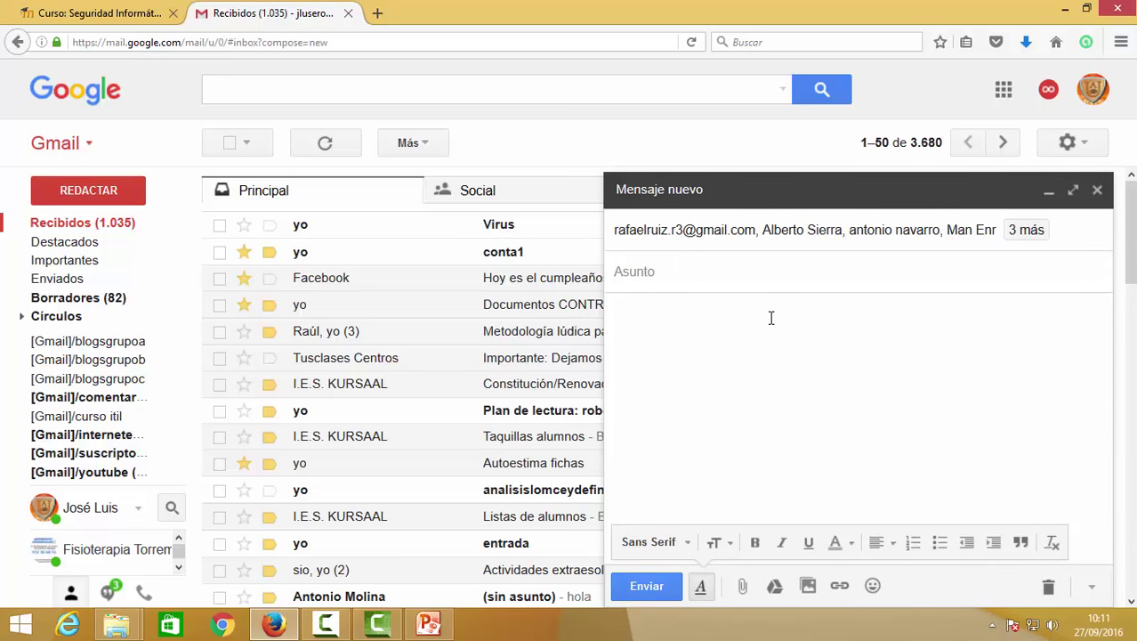
type("Cifrado homofónico")
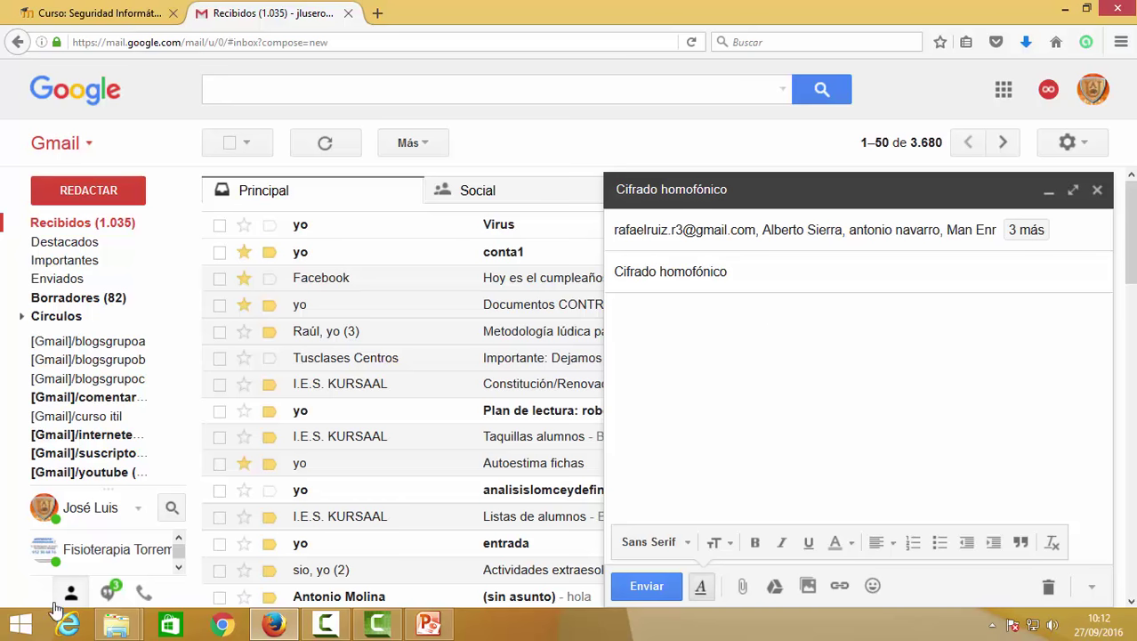
Step: Attach cifradohomofonico.xlsx from the Documentos folder in File Explorer to the open e-mail draft
mouse_move(124, 621)
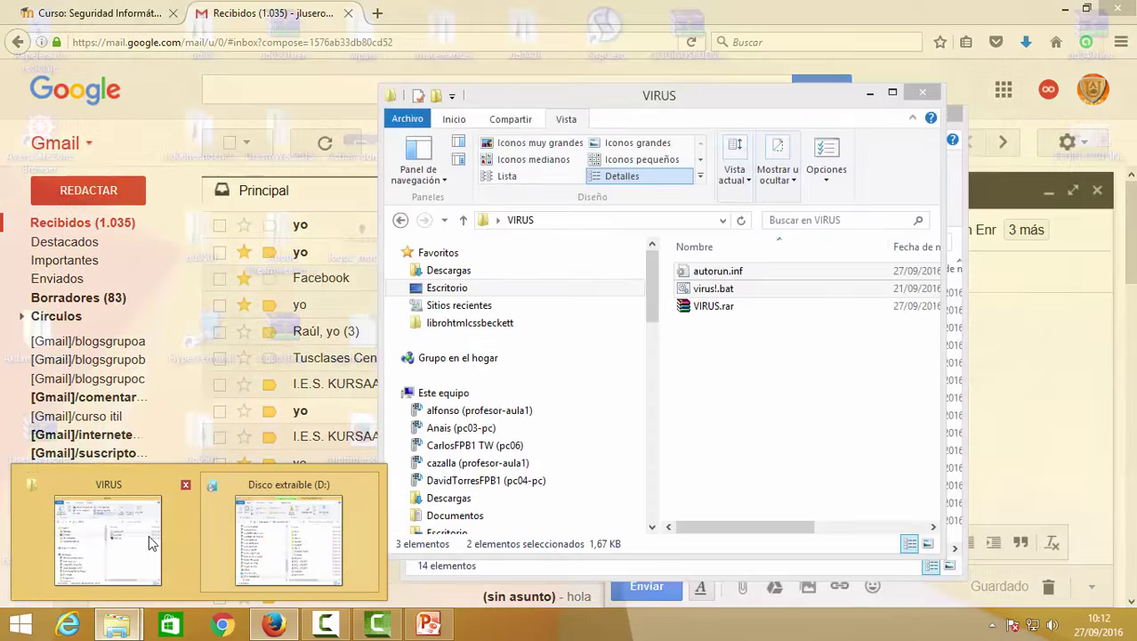
left_click(178, 556)
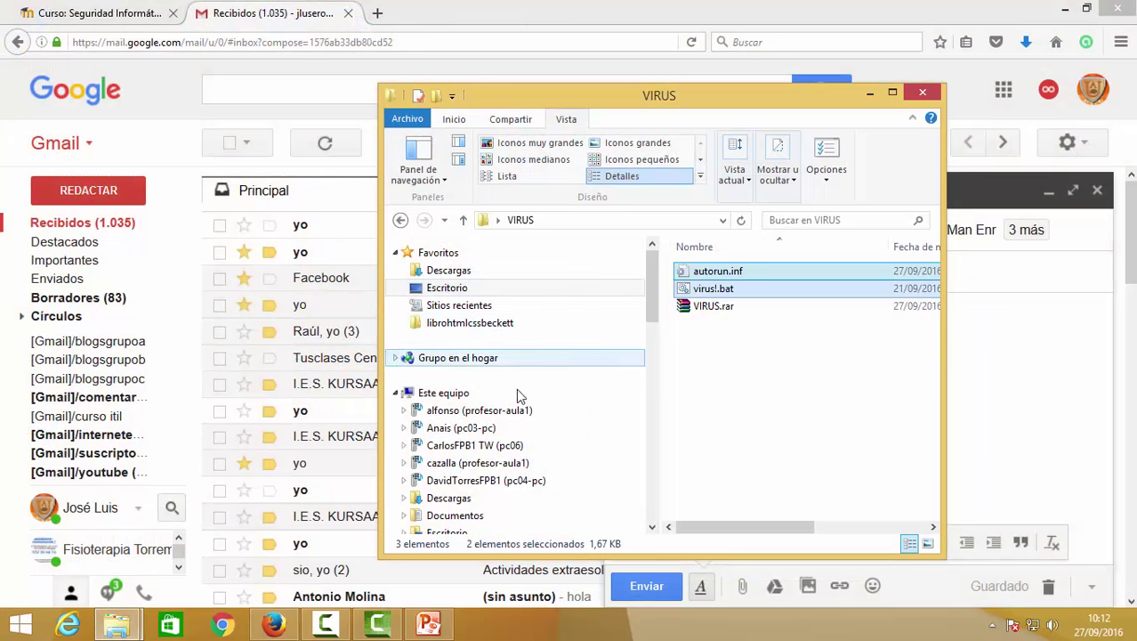
scroll(649, 312, "down", 3)
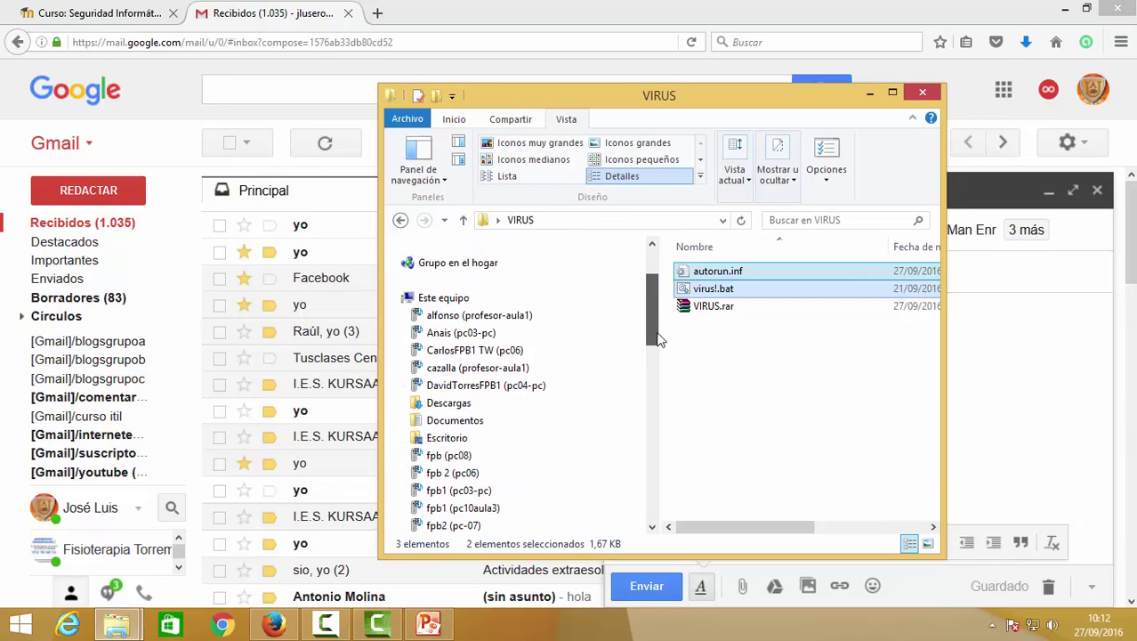
left_click(514, 385)
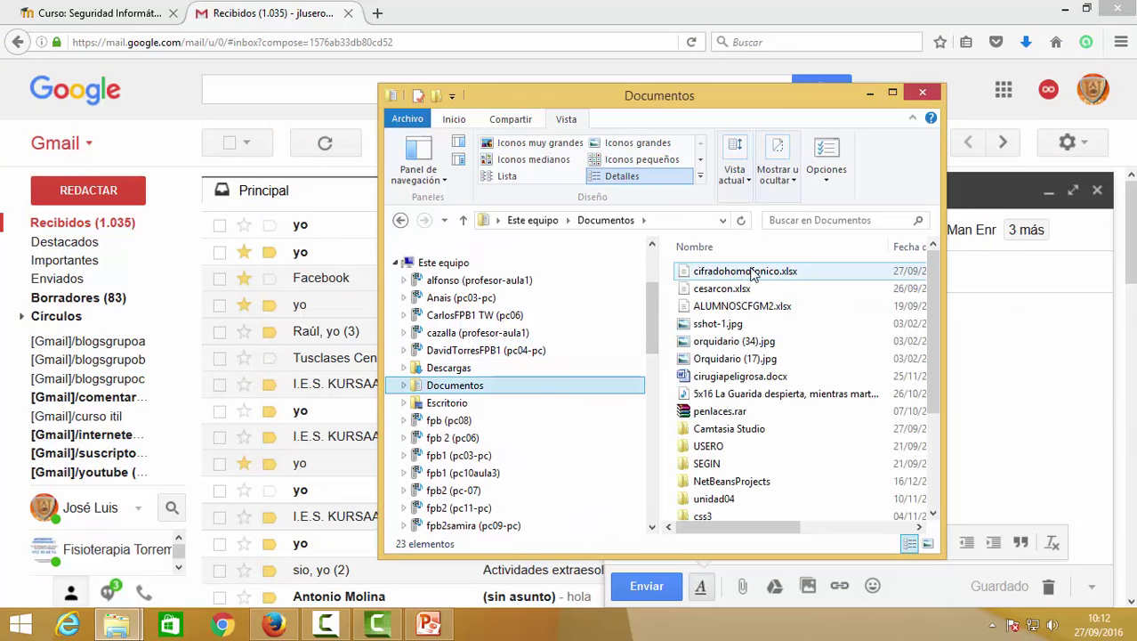
left_click_drag(714, 96, 386, 103)
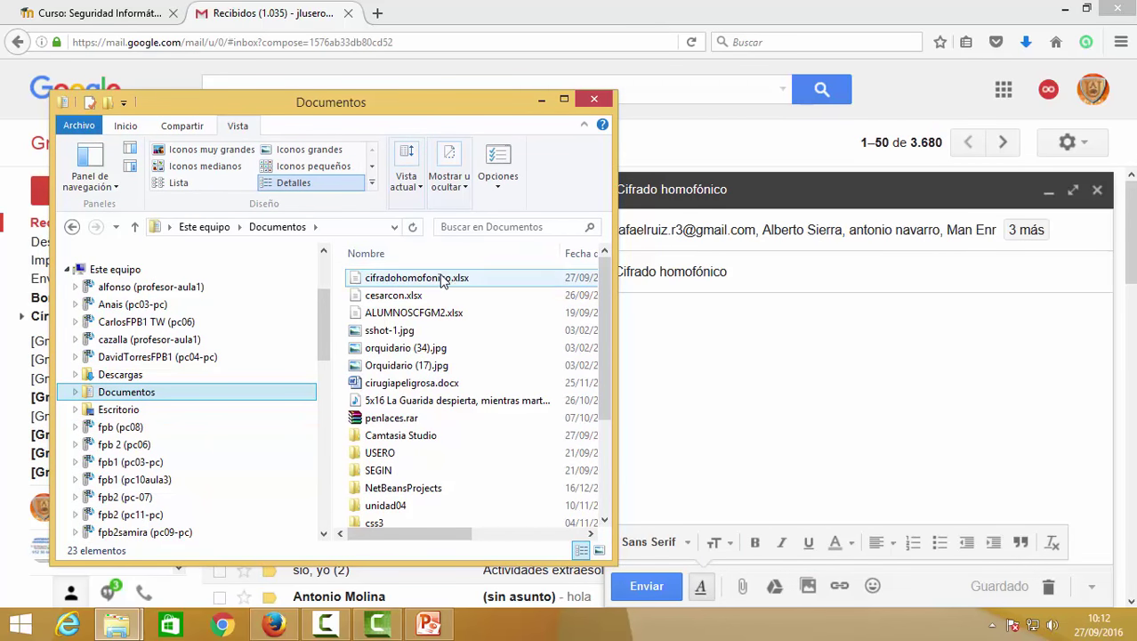
left_click_drag(418, 278, 786, 411)
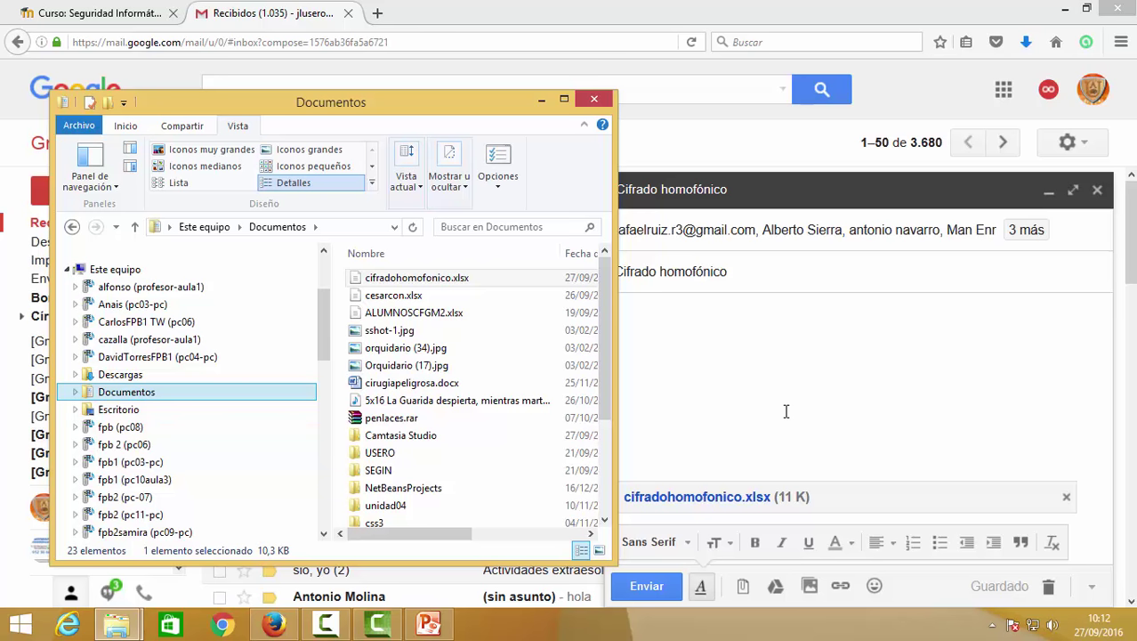
Step: Start the e-mail body with the line "Ejercicio:" followed by the line "Cifrar el texto"
left_click(785, 410)
type("Ejercicio:")
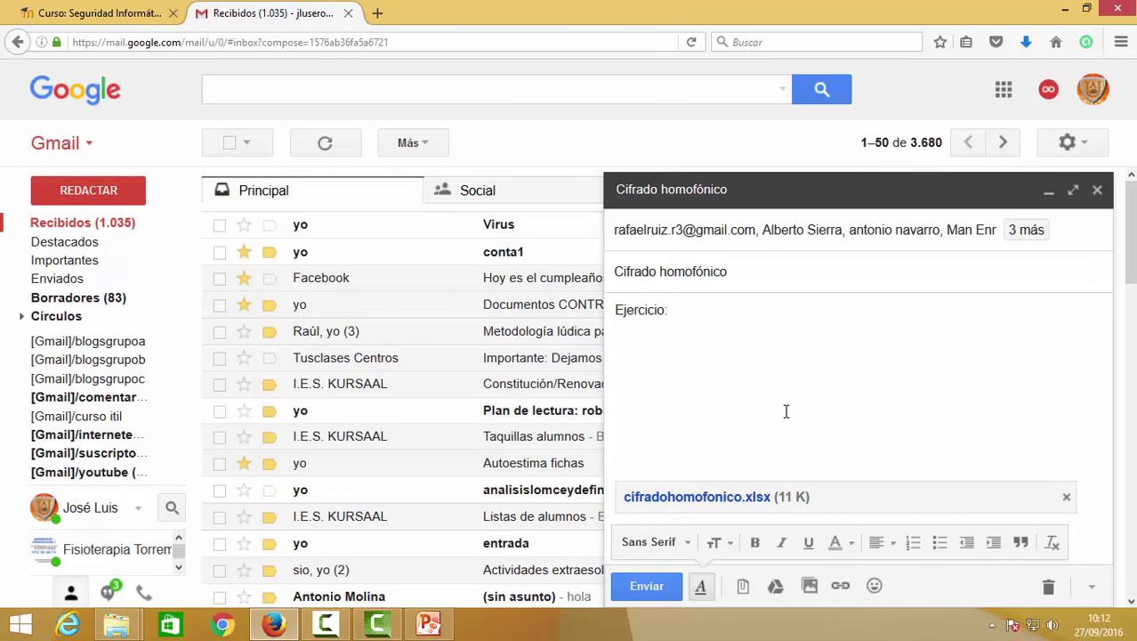
key("Return")
type("Cifrar el texto:")
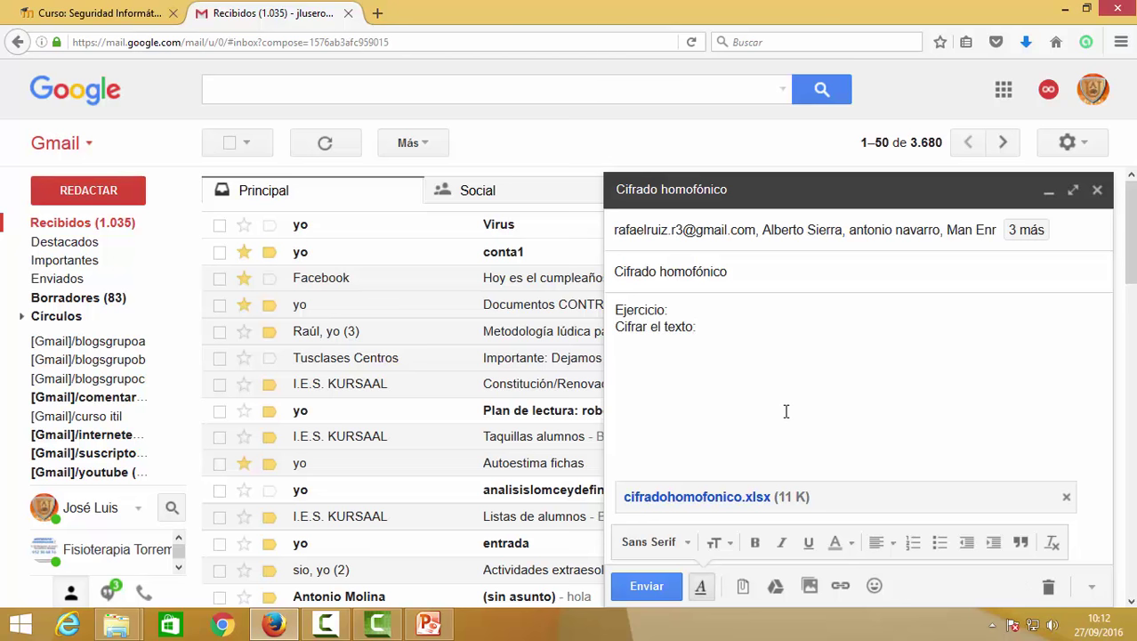
key("BackSpace")
type("co")
key("BackSpace")
key("BackSpace")
key("BackSpace")
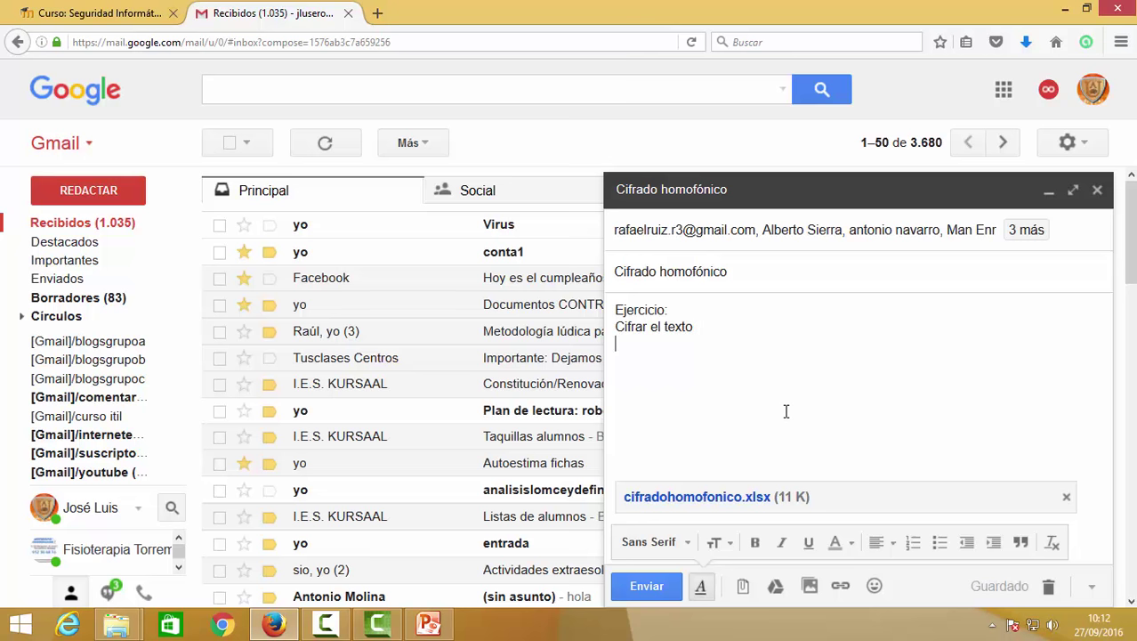
Step: Add the lines "UN GRAN PODER CONLLEVA UNA GRAN RESPONSABILIDAD" and "con cifrado homofónico." to the e-mail body
type("UN GRAN PODER CON")
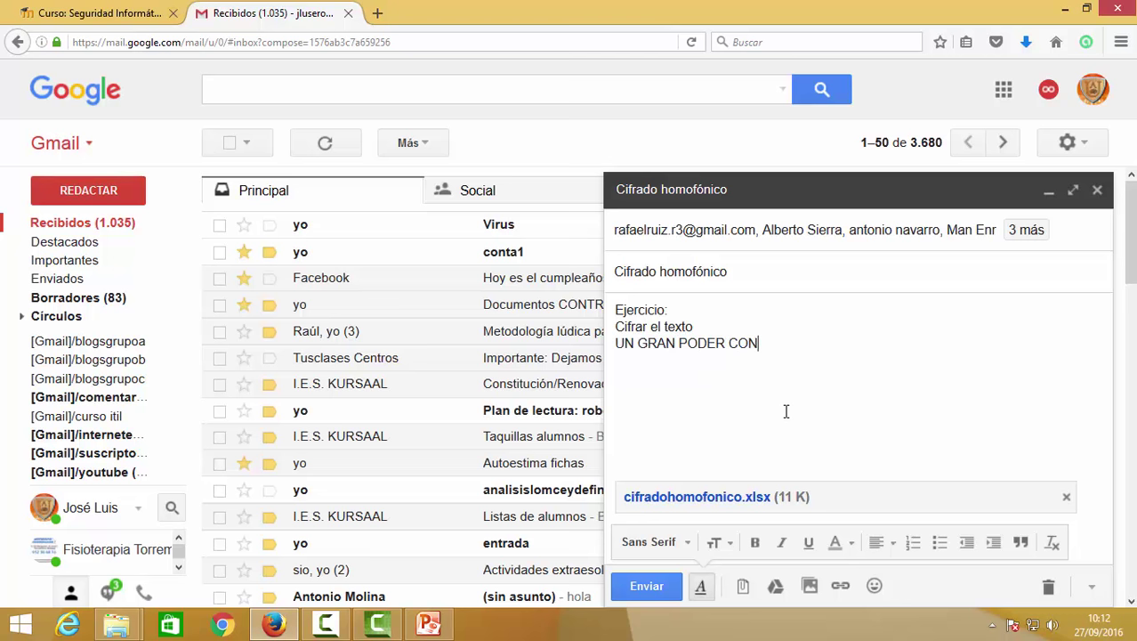
type("LLEVA UNA GRAN RESPON")
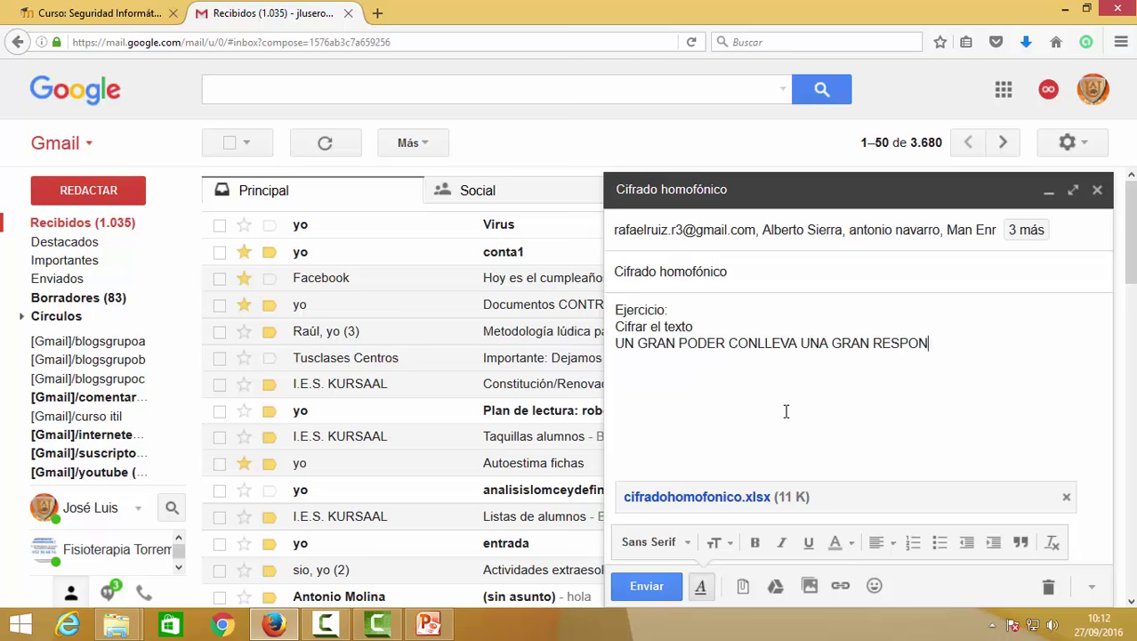
type("SABILIDAD con c")
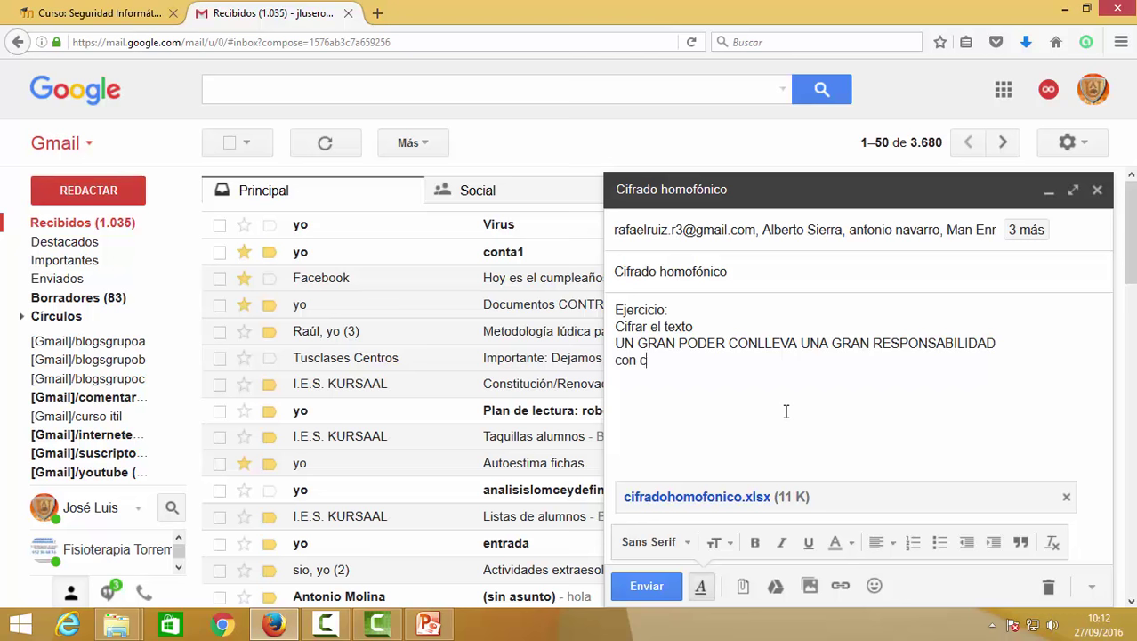
type("ifrado homofónico.")
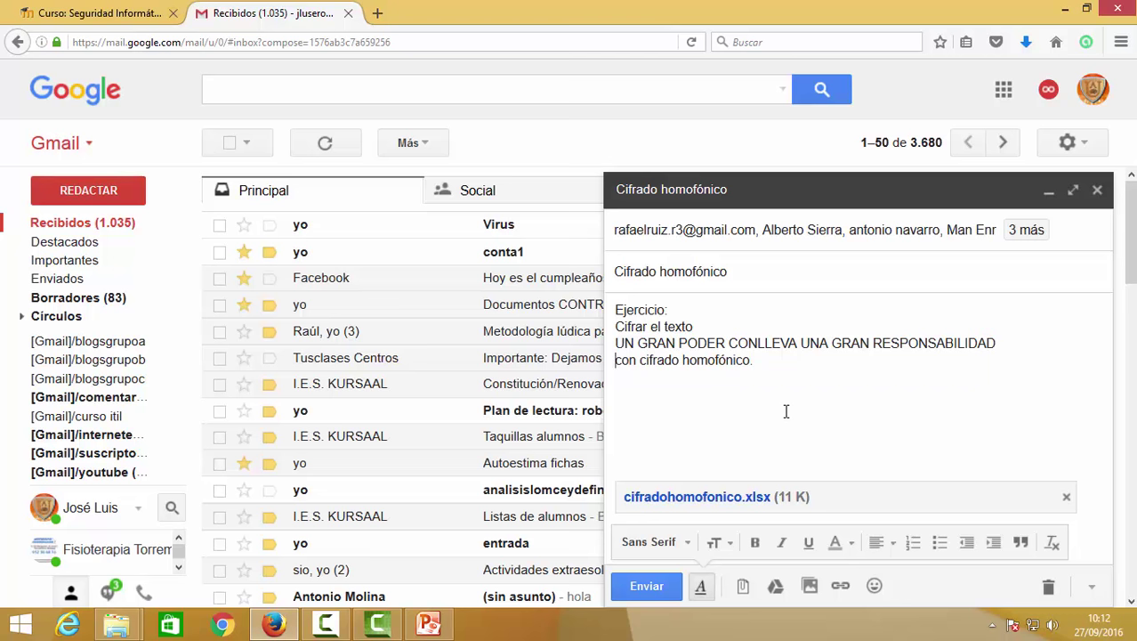
Step: Number the "Cifrar el texto" line of the e-mail body with "1)" at its beginning
key("Up")
key("Up")
type("1)")
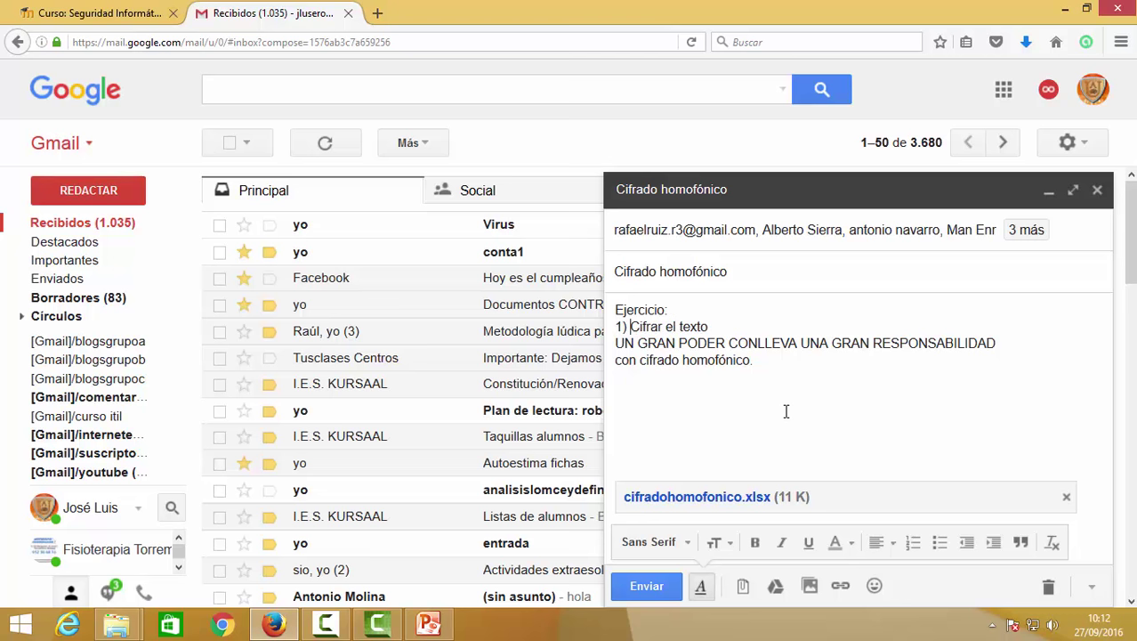